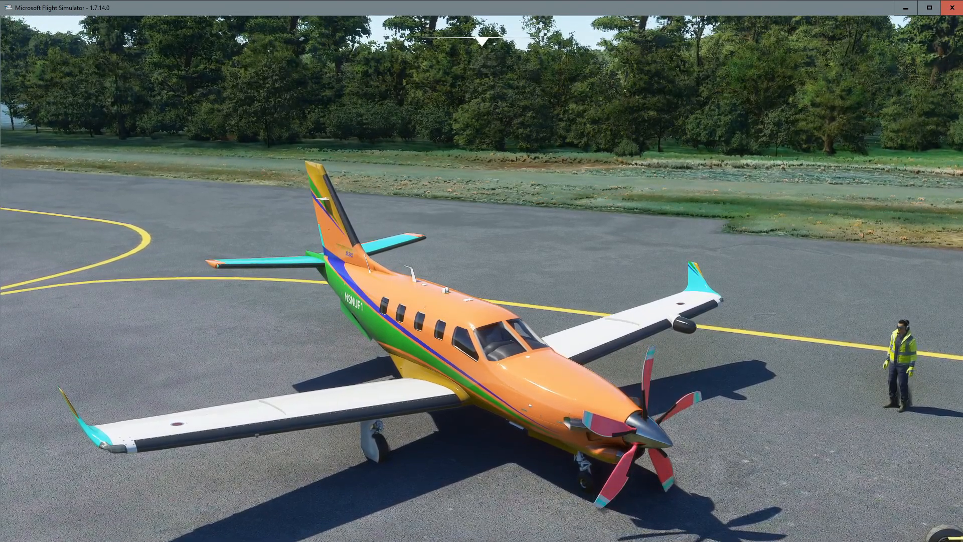
{"action": "left_click_drag", "start_coordinate": [647, 431], "coordinate": [713, 451]}
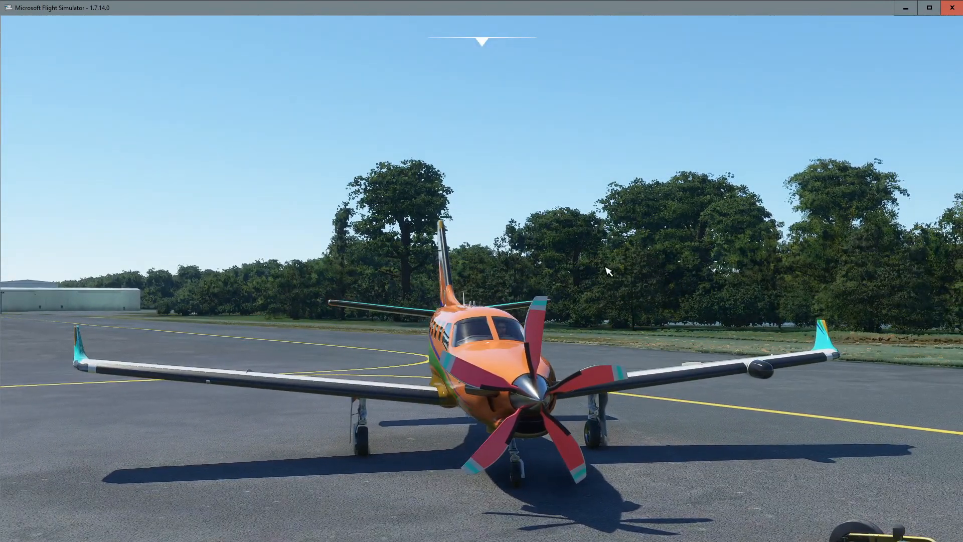
{"action": "mouse_move", "coordinate": [605, 267]}
{"action": "left_mouse_down"}
{"action": "mouse_move", "coordinate": [536, 251]}
{"action": "mouse_move", "coordinate": [605, 247]}
{"action": "mouse_move", "coordinate": [605, 236]}
{"action": "mouse_move", "coordinate": [608, 266]}
{"action": "mouse_move", "coordinate": [620, 264]}
{"action": "left_mouse_up"}
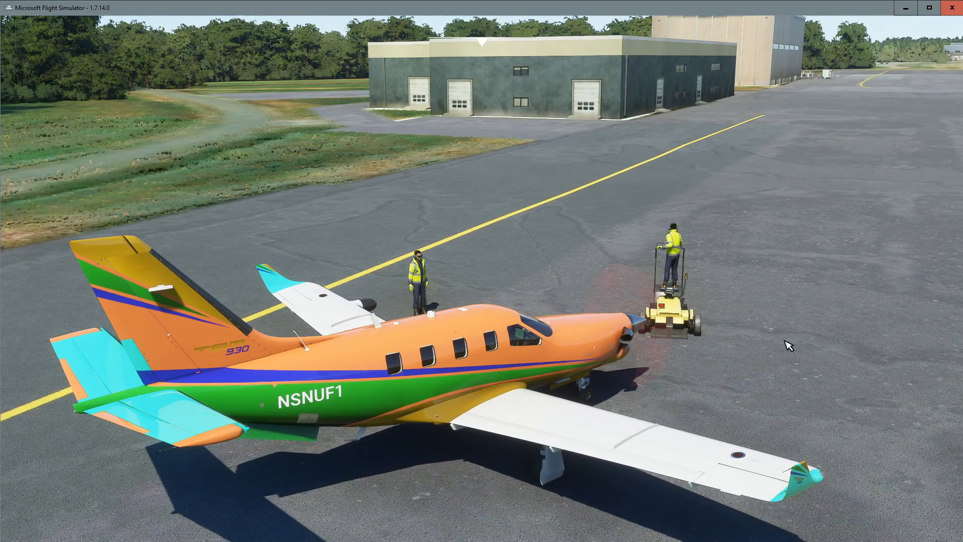
{"action": "left_click_drag", "start_coordinate": [784, 341], "coordinate": [597, 323]}
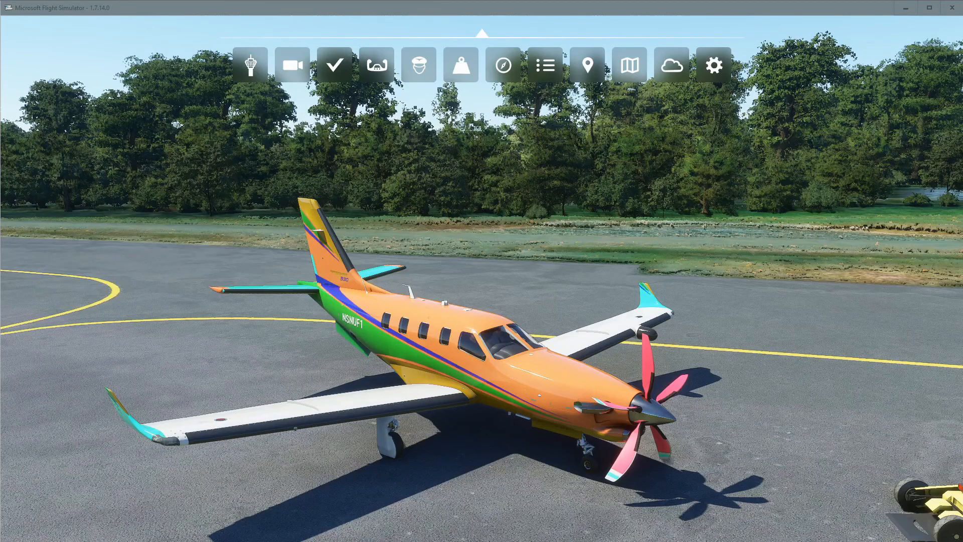
Arrange two File Explorer windows side by side, each showing the MSFS 2020 folder.
{"action": "left_click_drag", "start_coordinate": [302, 0], "coordinate": [269, 38]}
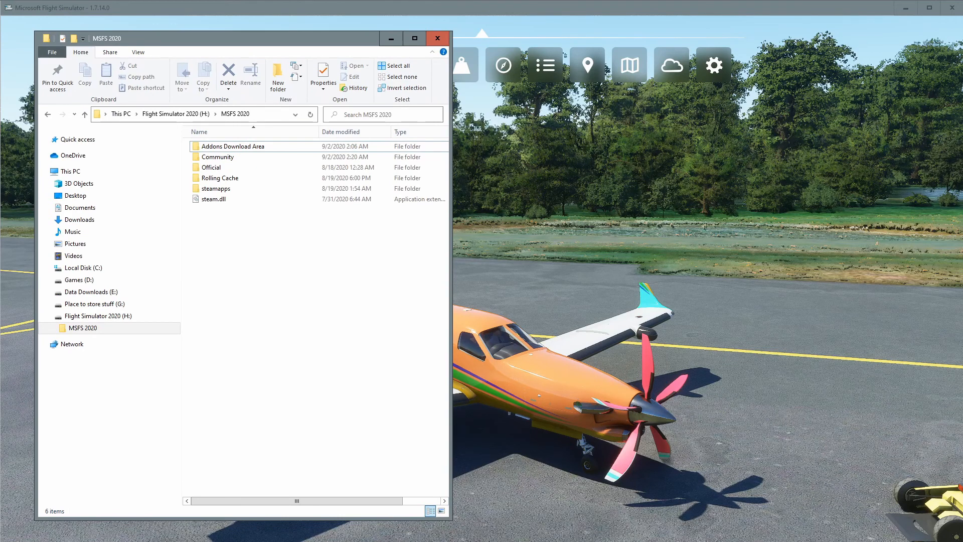
{"action": "left_click_drag", "start_coordinate": [762, 0], "coordinate": [771, 46]}
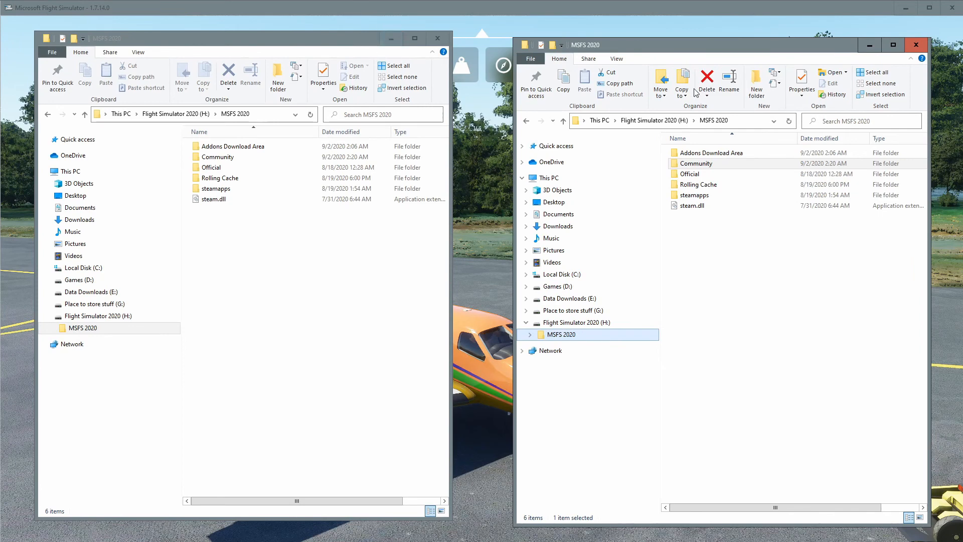
{"action": "left_click_drag", "start_coordinate": [708, 58], "coordinate": [712, 50]}
{"action": "left_click", "coordinate": [696, 156]}
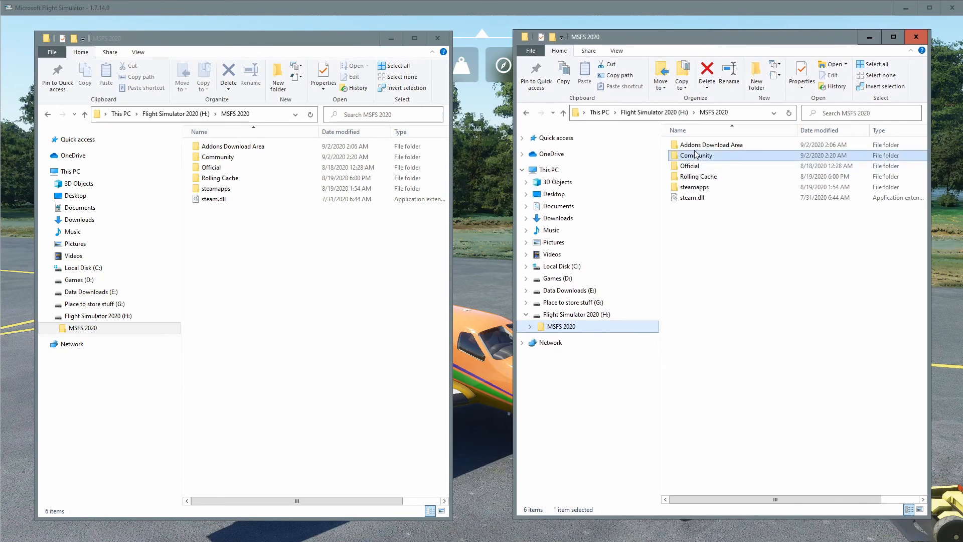
{"action": "double_click", "coordinate": [696, 156]}
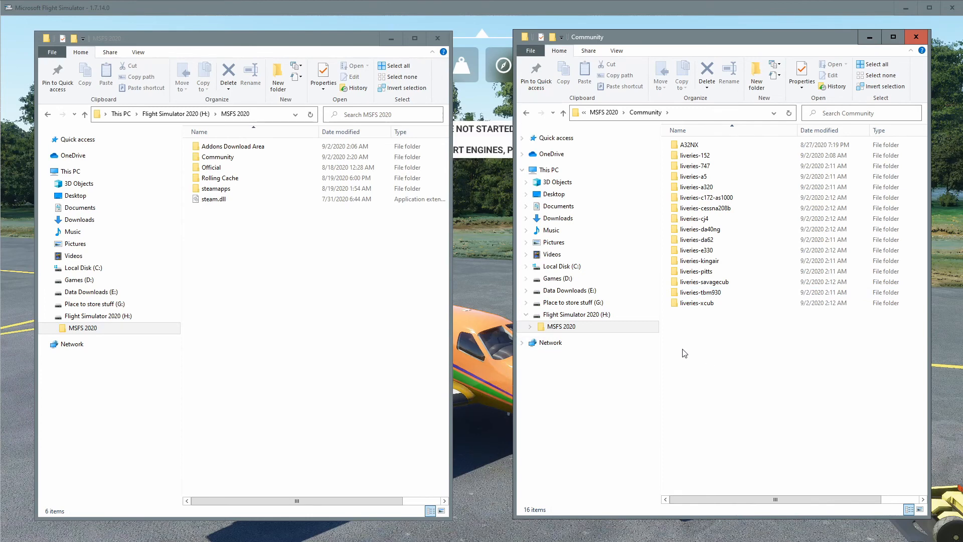
{"action": "double_click", "coordinate": [712, 293]}
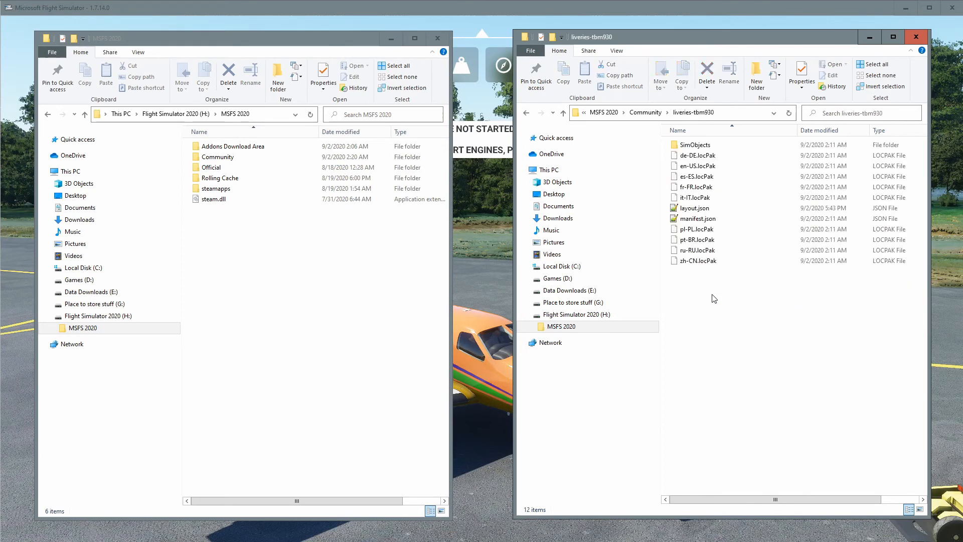
{"action": "double_click", "coordinate": [694, 145]}
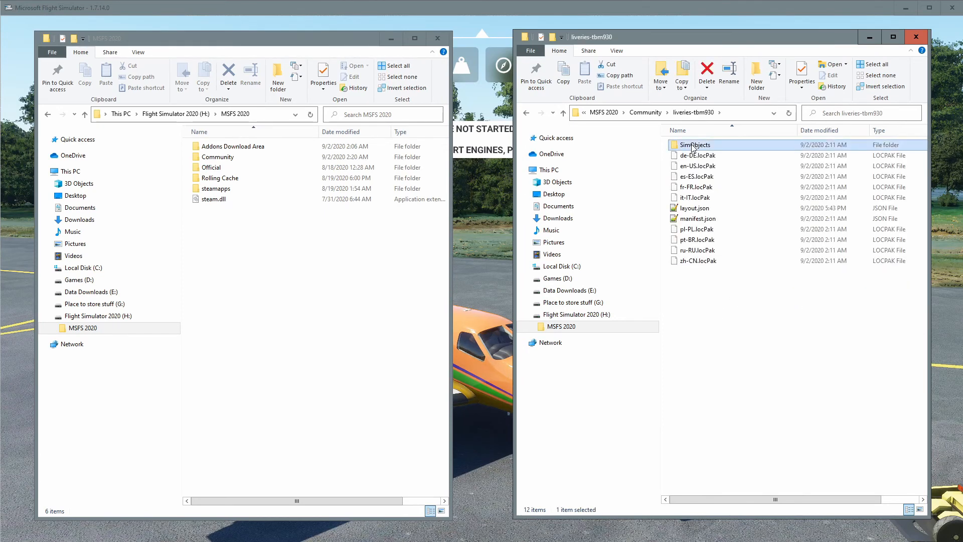
{"action": "left_click", "coordinate": [561, 326]}
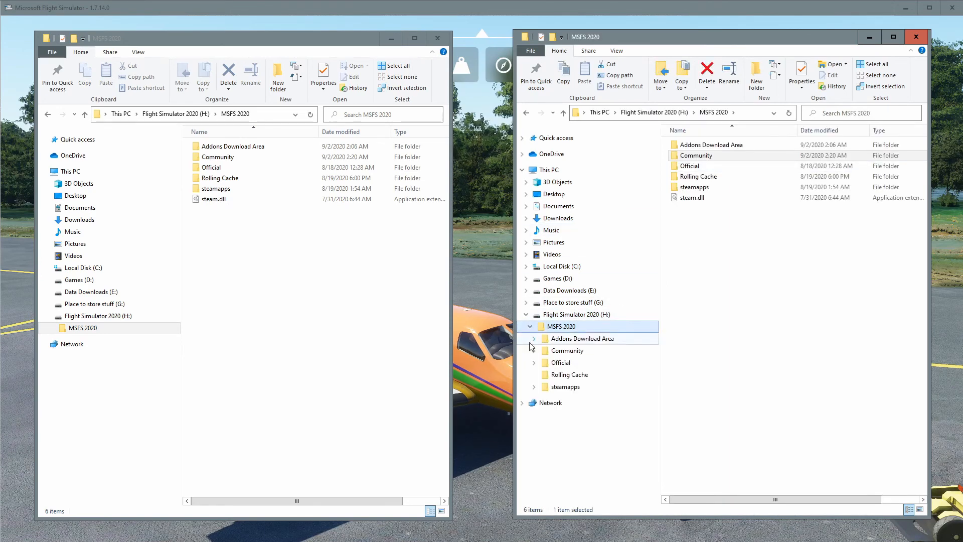
In the second window, open Community\liveries-tbm930\SimObjects\Airplanes\Asobo_TBM930.
{"action": "double_click", "coordinate": [747, 155]}
{"action": "left_click", "coordinate": [701, 155]}
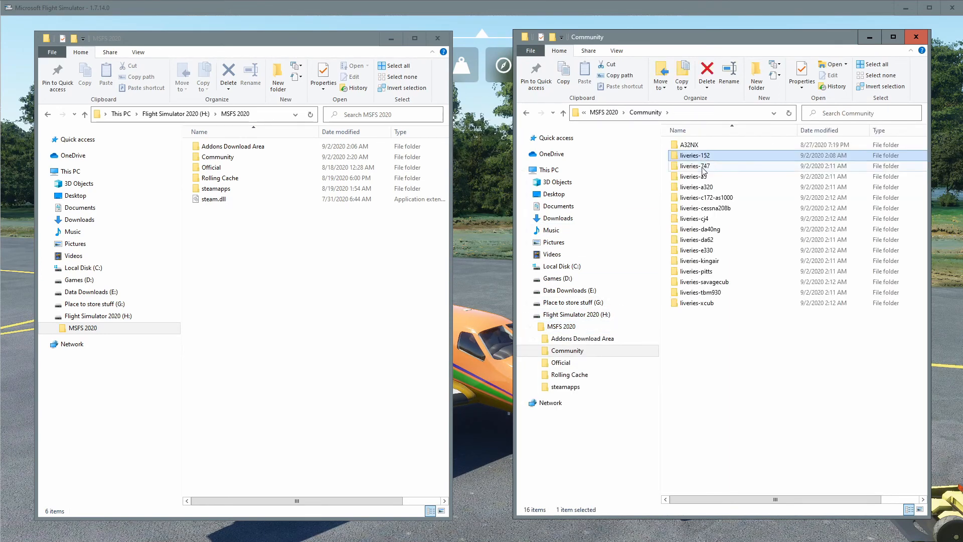
{"action": "double_click", "coordinate": [699, 293]}
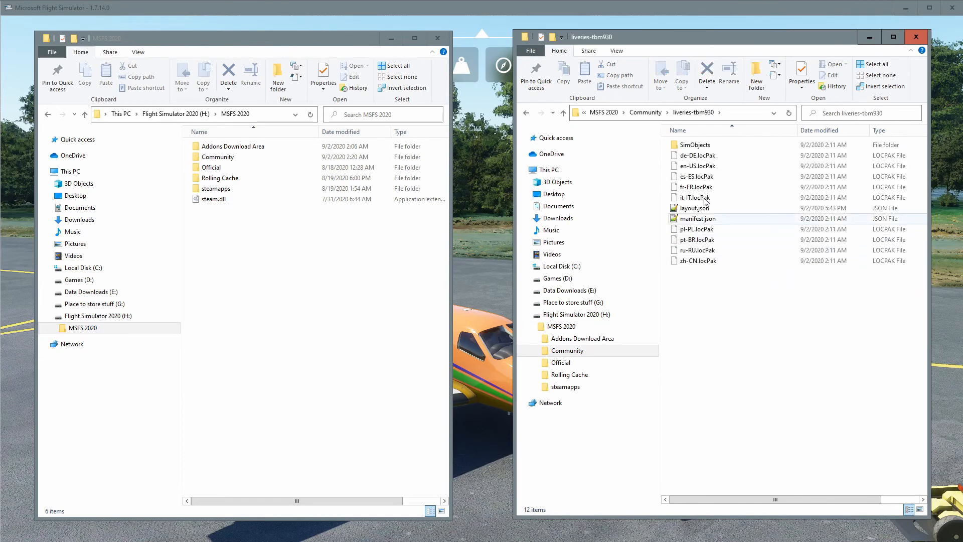
{"action": "double_click", "coordinate": [695, 145]}
{"action": "left_click", "coordinate": [698, 147]}
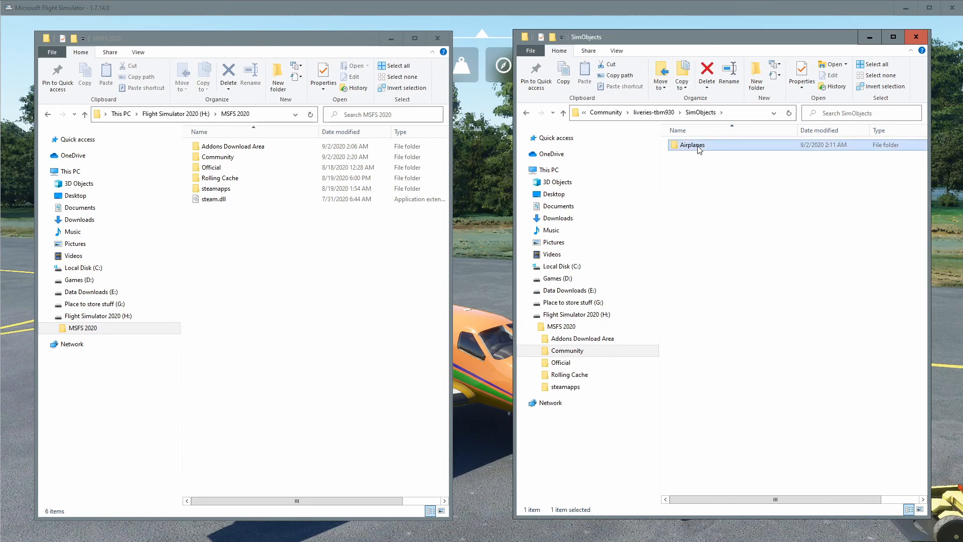
{"action": "double_click", "coordinate": [698, 146]}
{"action": "double_click", "coordinate": [699, 147]}
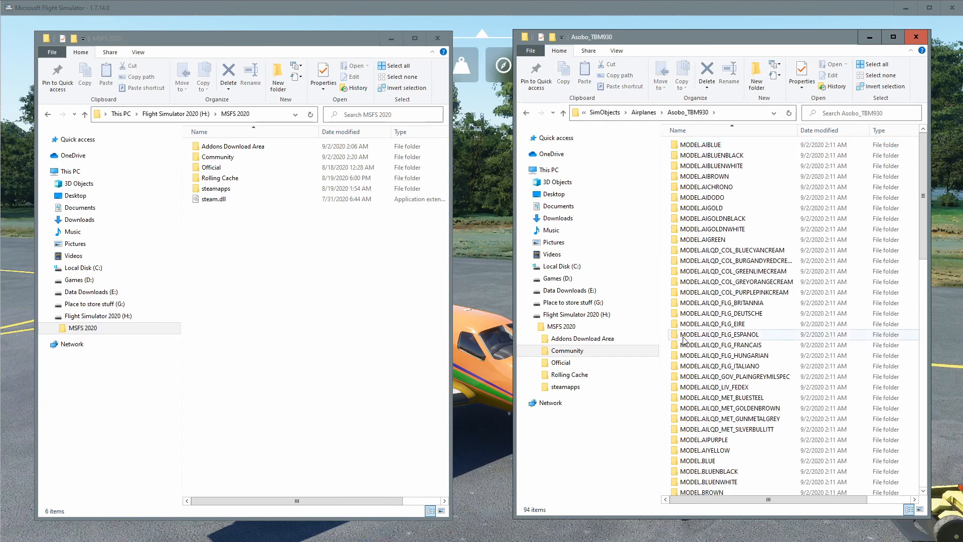
Create a new folder named TEXTURE.UGLY inside the Asobo_TBM930 livery folder.
{"action": "scroll", "coordinate": [683, 339], "scroll_direction": "down", "scroll_amount": 20}
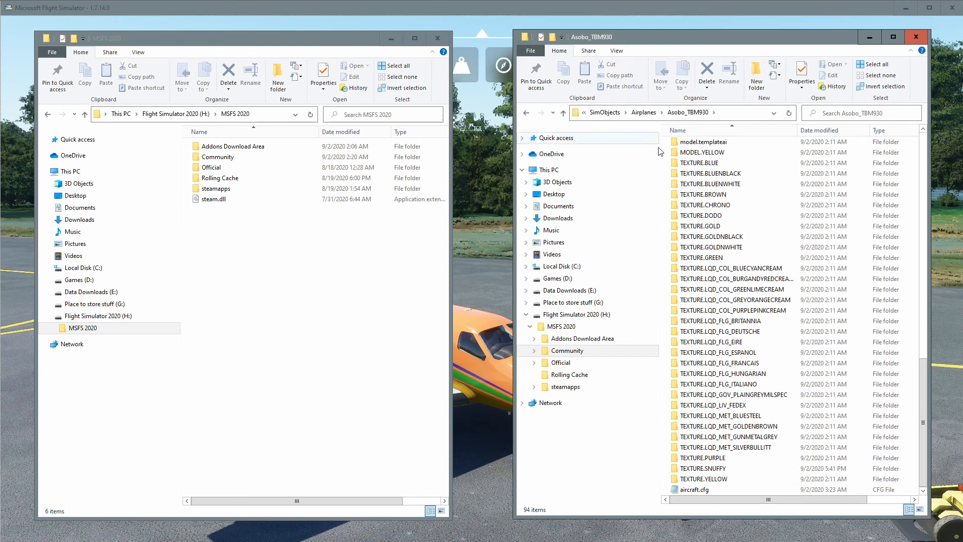
{"action": "right_click", "coordinate": [750, 202]}
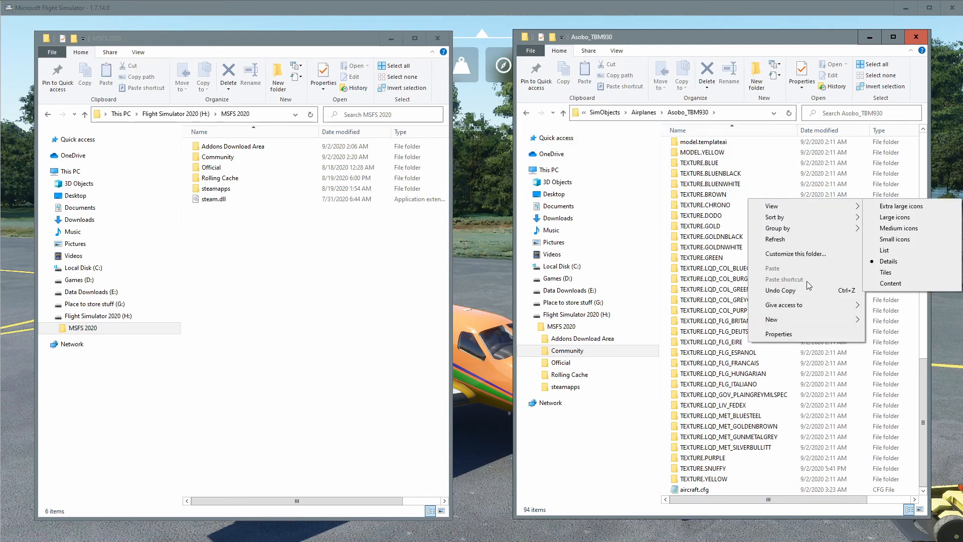
{"action": "mouse_move", "coordinate": [807, 321]}
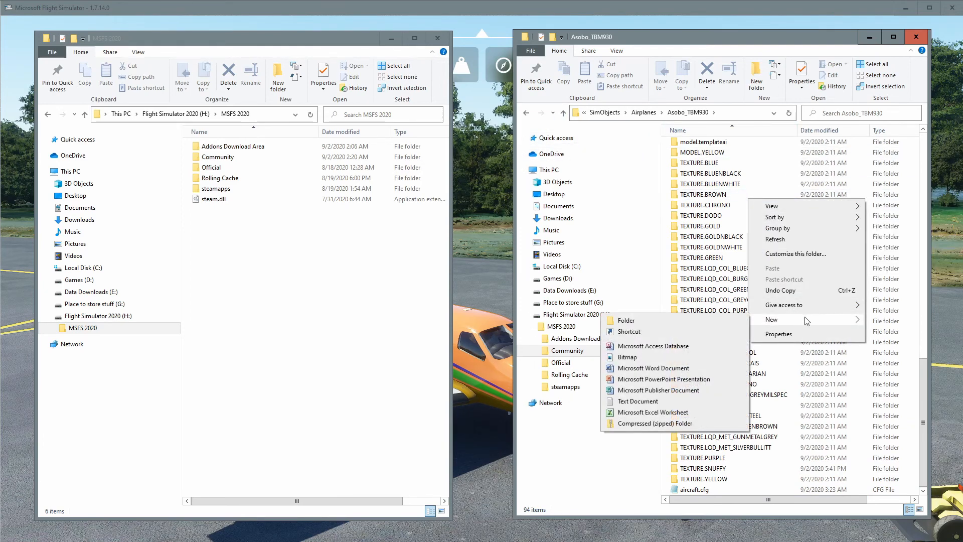
{"action": "left_click", "coordinate": [680, 322]}
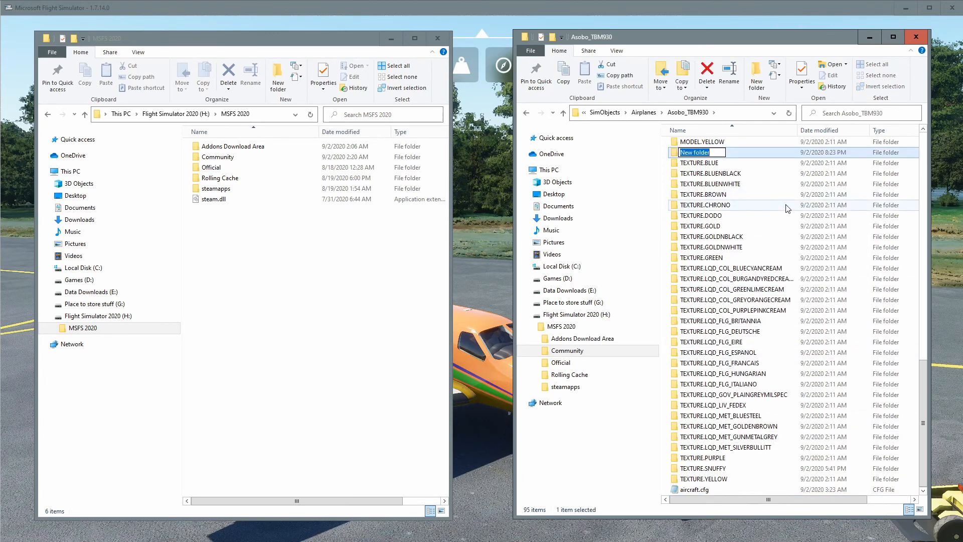
{"action": "type", "text": "TEXTURE.UGLY"}
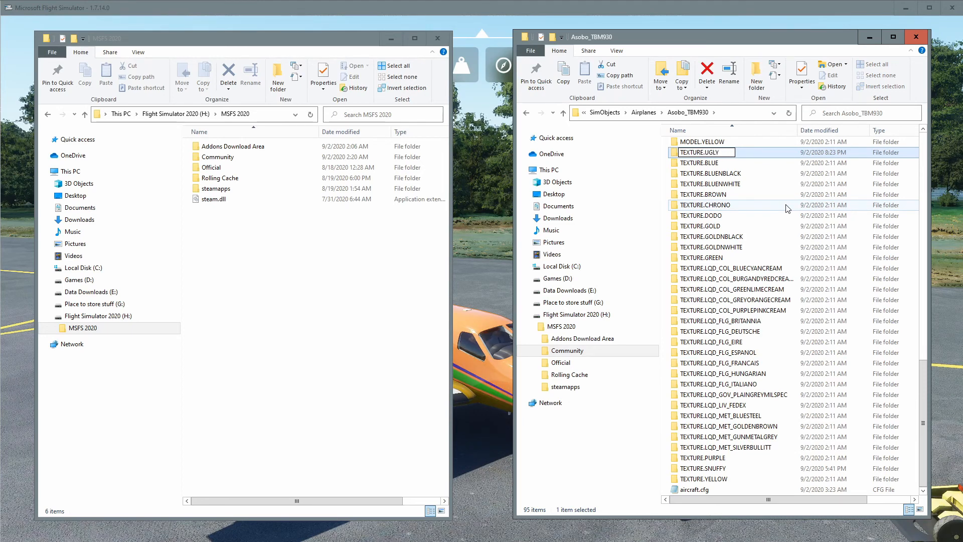
{"action": "key", "text": "Return"}
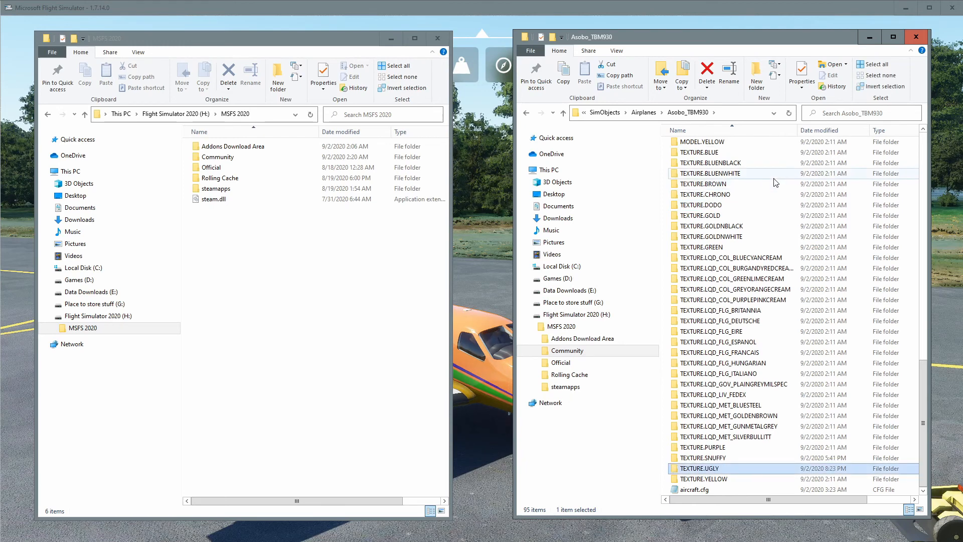
Open the TEXTURE.SNUFFY folder to view its contents and return to Asobo_TBM930.
{"action": "double_click", "coordinate": [712, 458]}
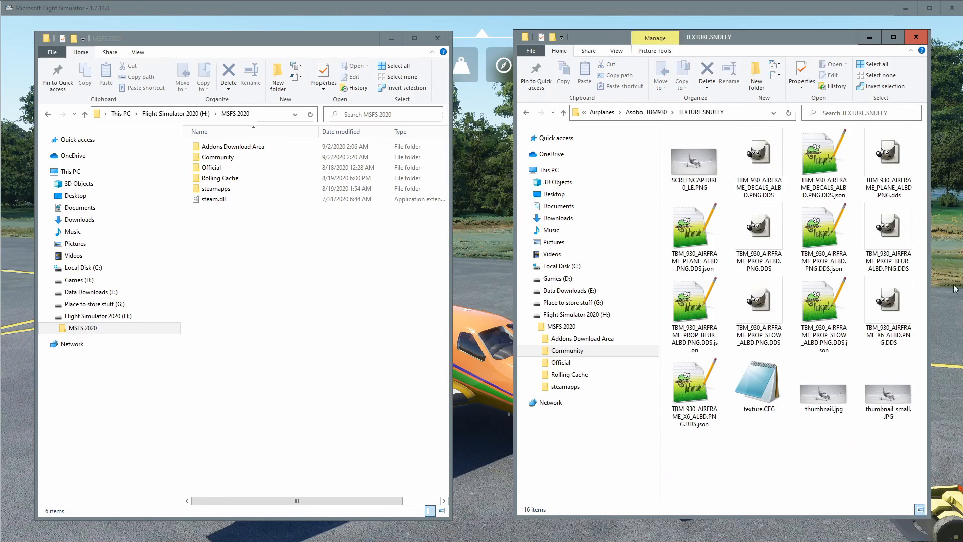
{"action": "left_click", "coordinate": [527, 113]}
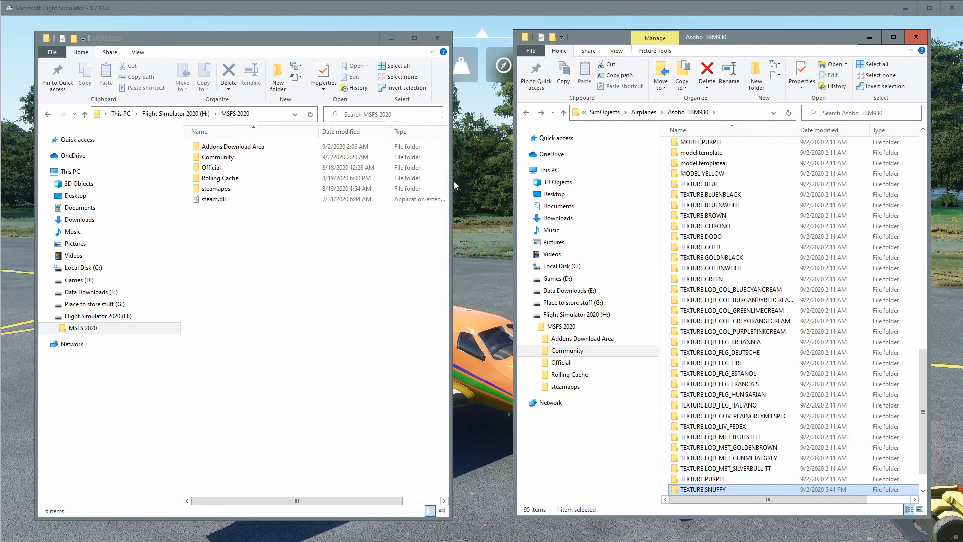
In the first window, open Official\Steam\asobo-aircraft-tbm930\SimObjects\Airplanes\Asobo_TBM930\TEXTURE.
{"action": "double_click", "coordinate": [207, 168]}
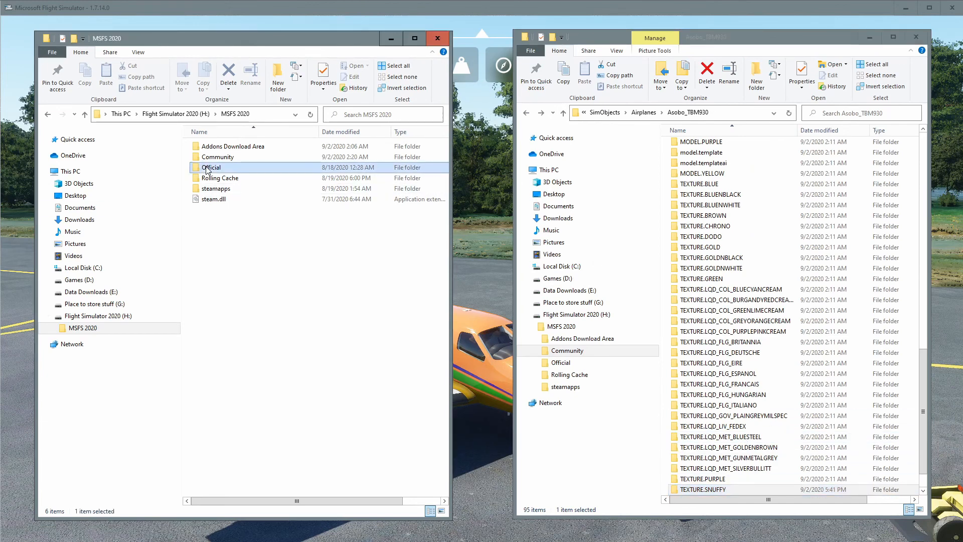
{"action": "left_click", "coordinate": [210, 149]}
{"action": "double_click", "coordinate": [209, 146]}
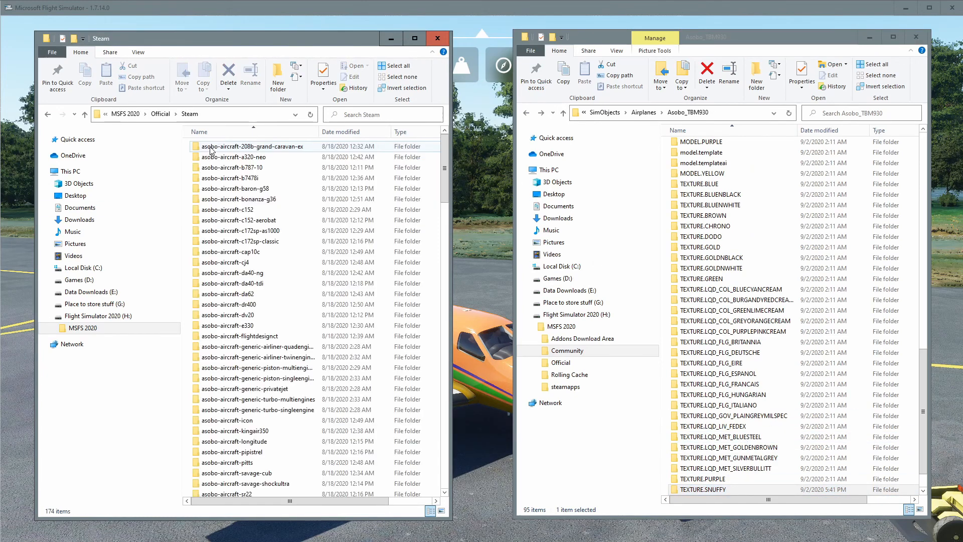
{"action": "scroll", "coordinate": [256, 305], "scroll_direction": "down", "scroll_amount": 2}
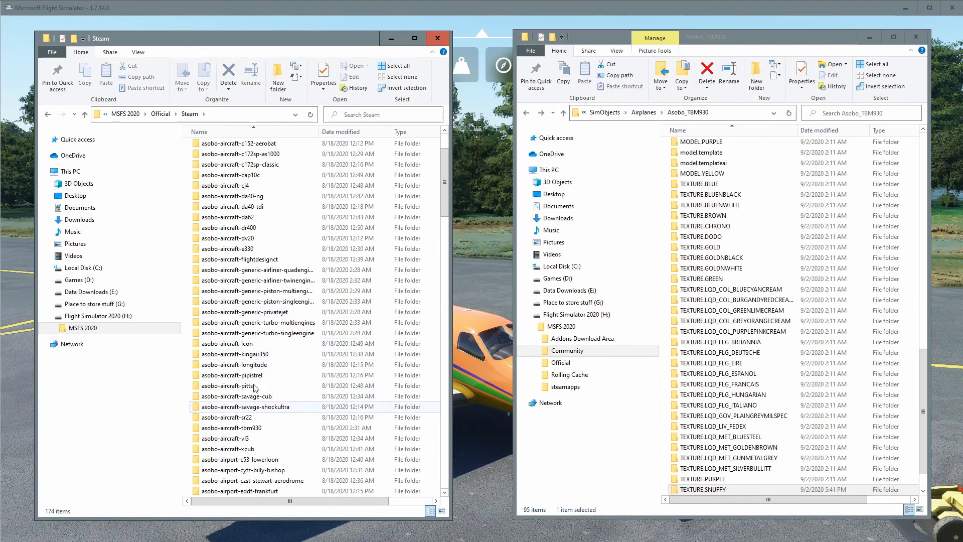
{"action": "scroll", "coordinate": [239, 397], "scroll_direction": "down", "scroll_amount": 2}
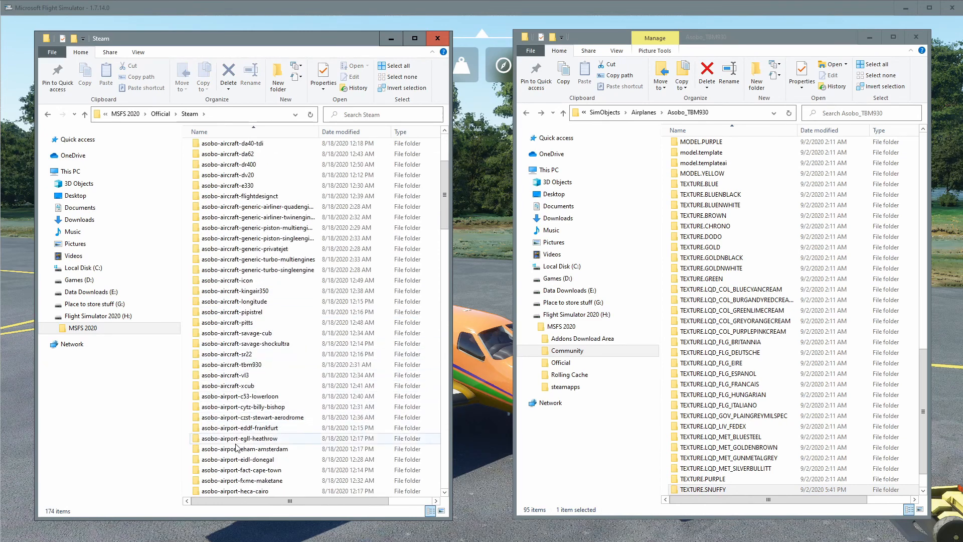
{"action": "scroll", "coordinate": [253, 474], "scroll_direction": "down", "scroll_amount": 3}
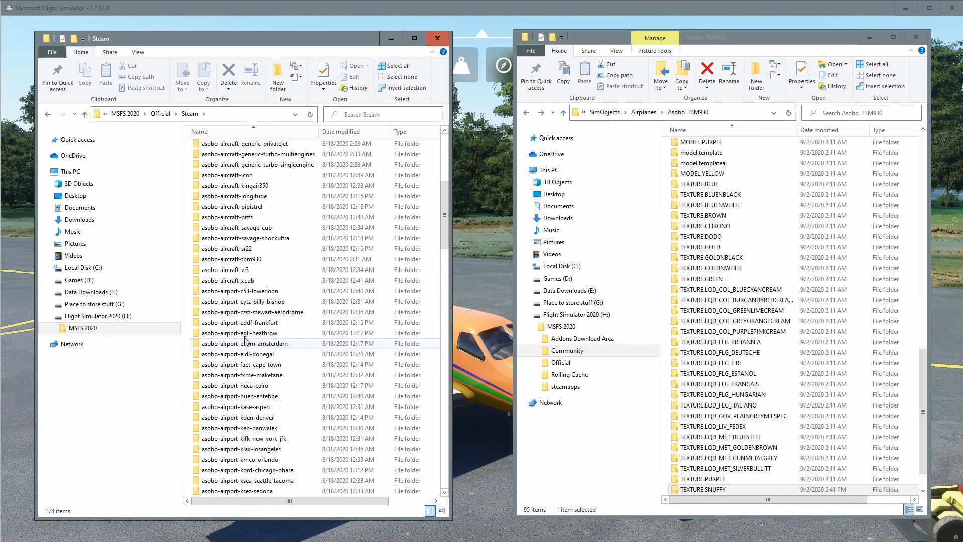
{"action": "scroll", "coordinate": [257, 216], "scroll_direction": "up", "scroll_amount": 3}
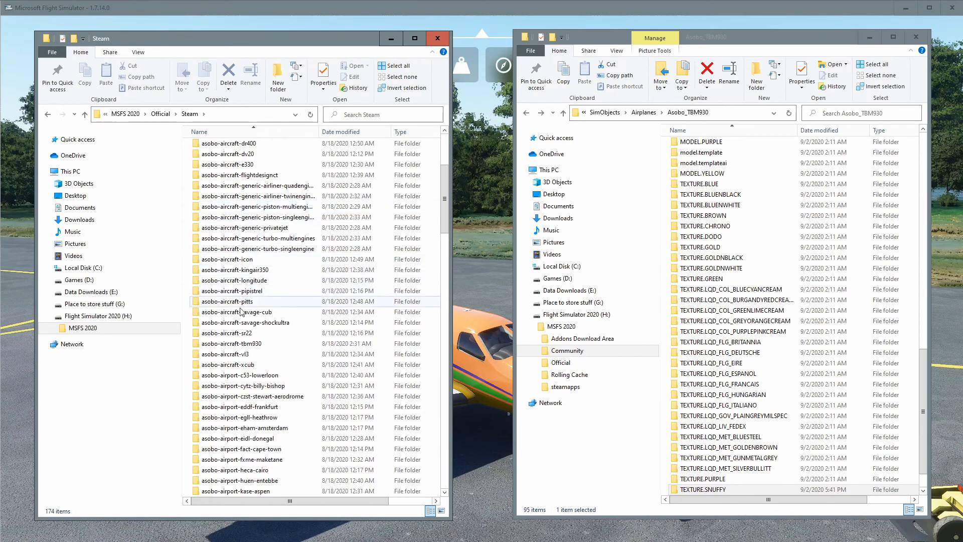
{"action": "double_click", "coordinate": [255, 343]}
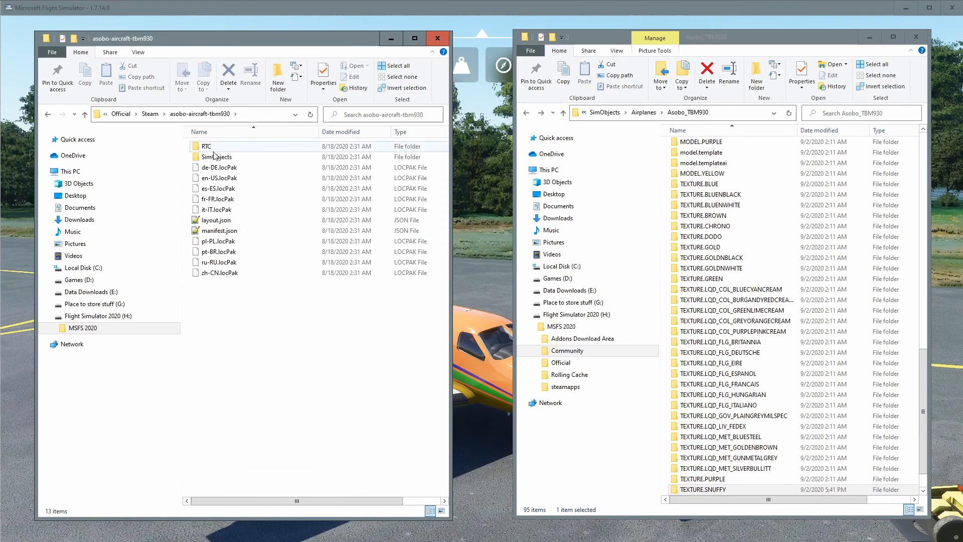
{"action": "double_click", "coordinate": [217, 156]}
{"action": "double_click", "coordinate": [216, 147]}
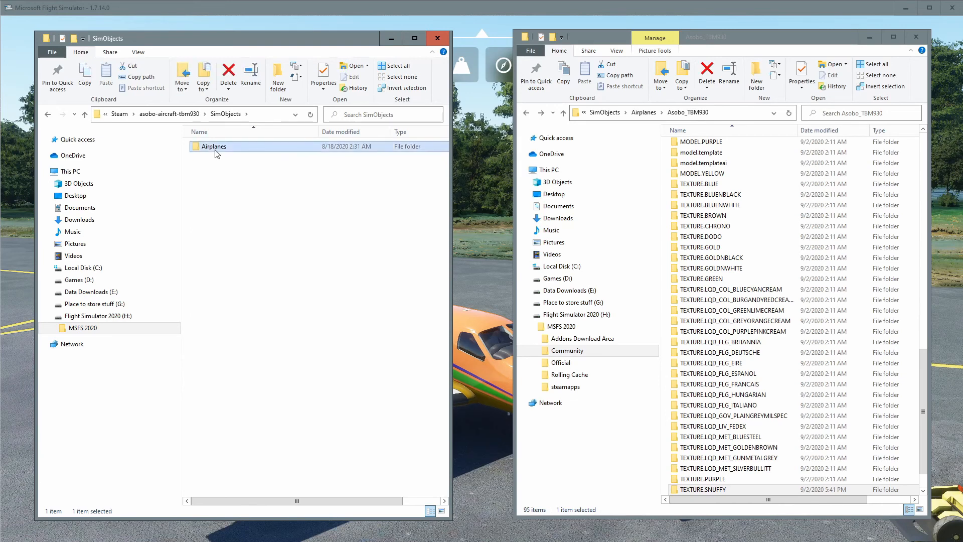
{"action": "double_click", "coordinate": [217, 146]}
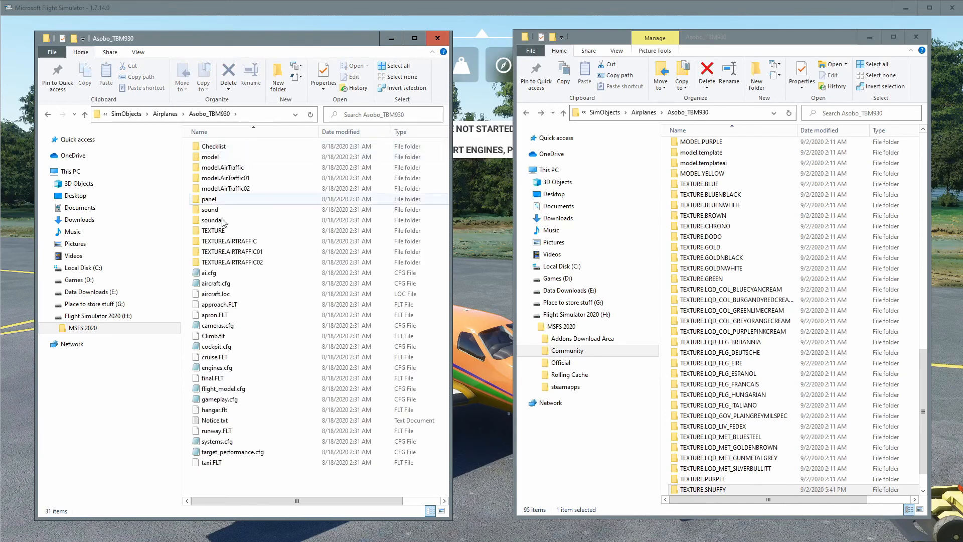
{"action": "double_click", "coordinate": [220, 231]}
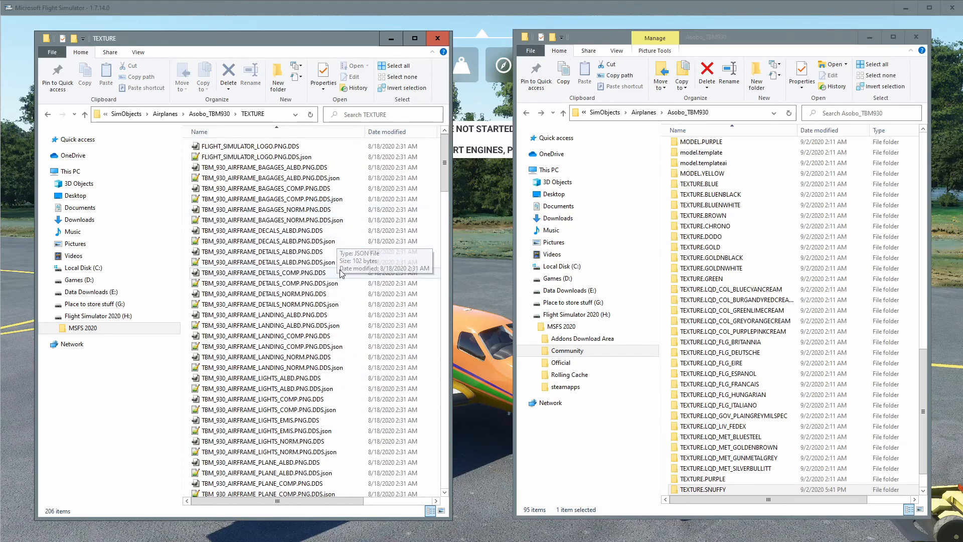
In the stock TEXTURE folder, select the DECALS_ALBD and PLANE_ALBD texture files together with their .json files.
{"action": "scroll", "coordinate": [306, 261], "scroll_direction": "down", "scroll_amount": 1}
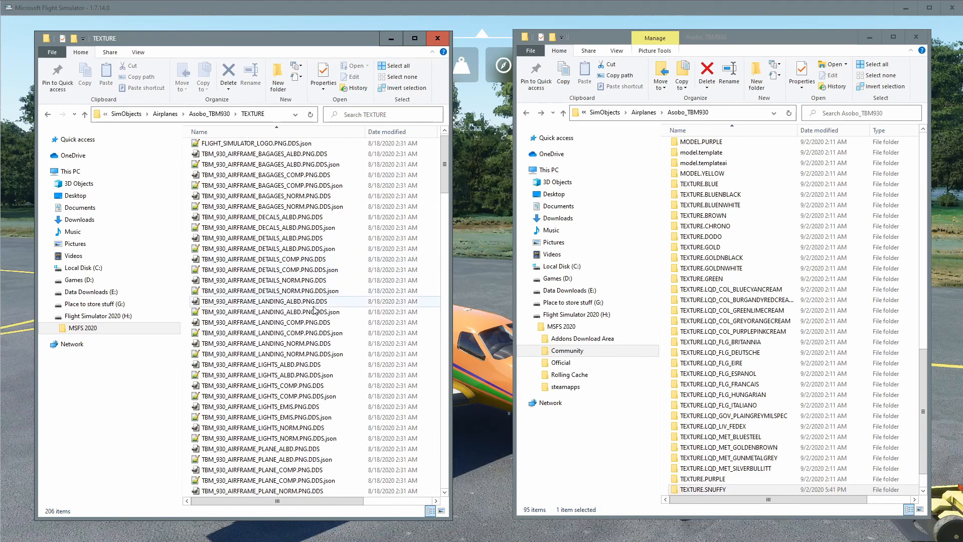
{"action": "scroll", "coordinate": [301, 316], "scroll_direction": "down", "scroll_amount": 6}
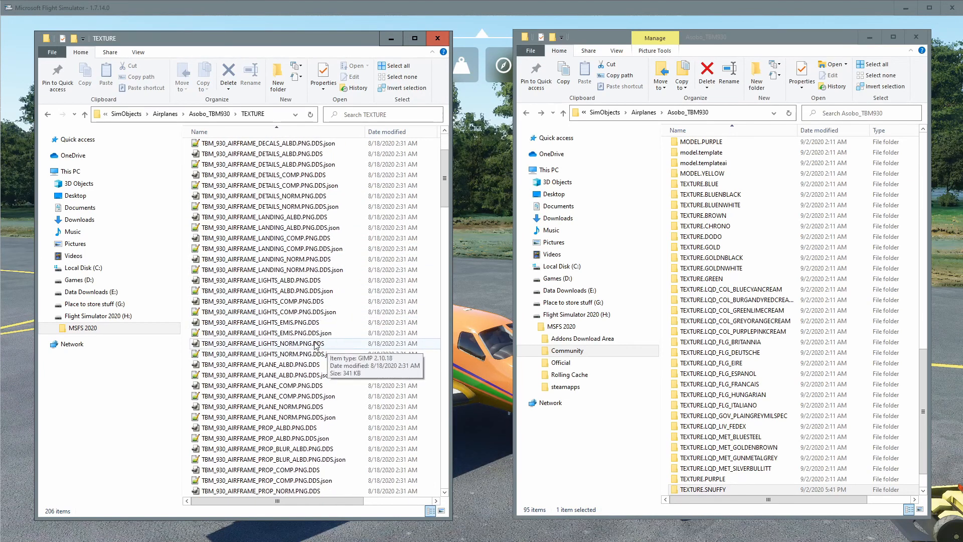
{"action": "scroll", "coordinate": [310, 320], "scroll_direction": "down", "scroll_amount": 2}
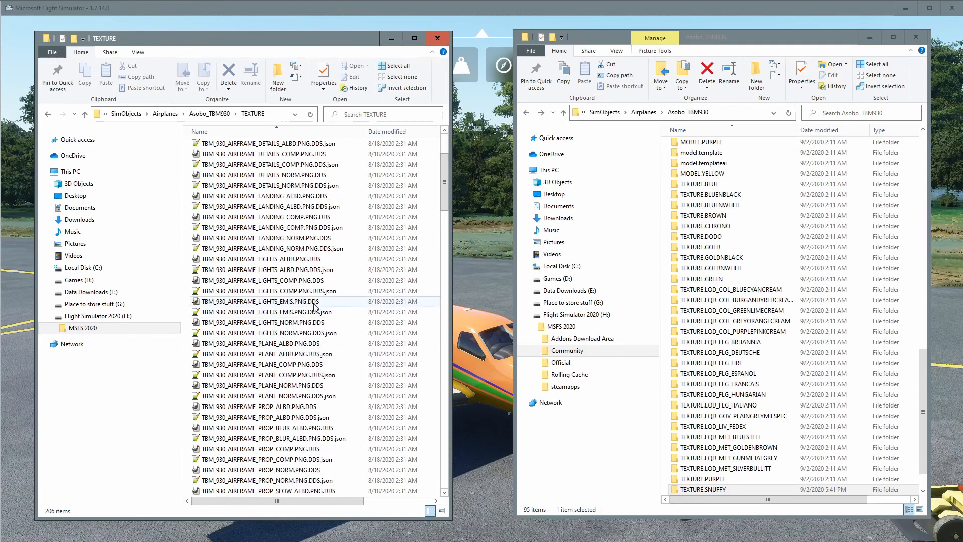
{"action": "scroll", "coordinate": [299, 211], "scroll_direction": "up", "scroll_amount": 3}
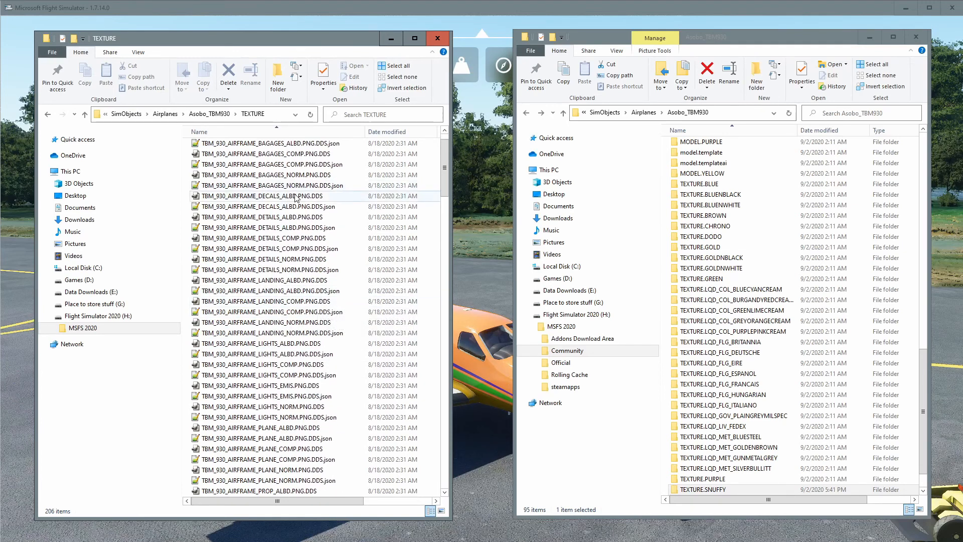
{"action": "left_click", "coordinate": [296, 197]}
{"action": "left_click", "coordinate": [301, 206], "text": "shift"}
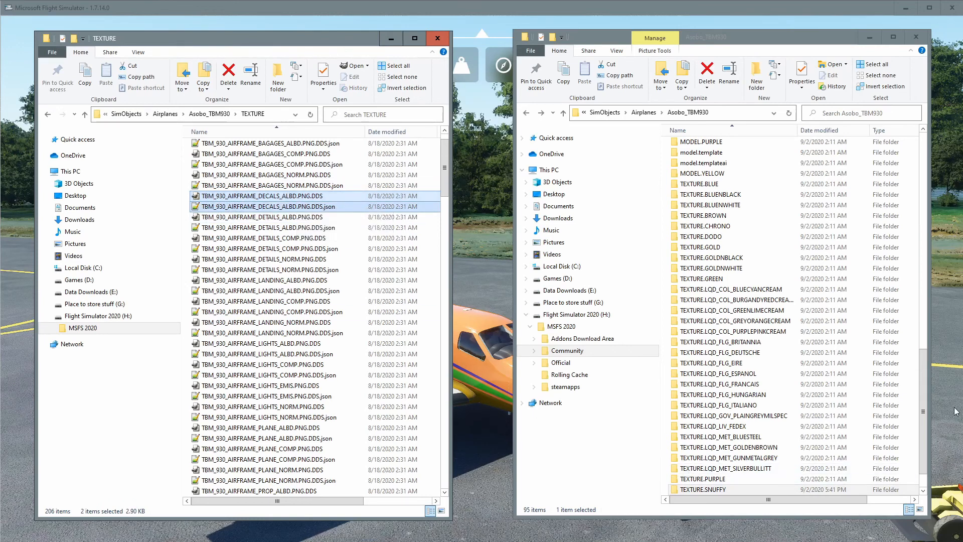
{"action": "left_click_drag", "start_coordinate": [924, 367], "coordinate": [925, 417]}
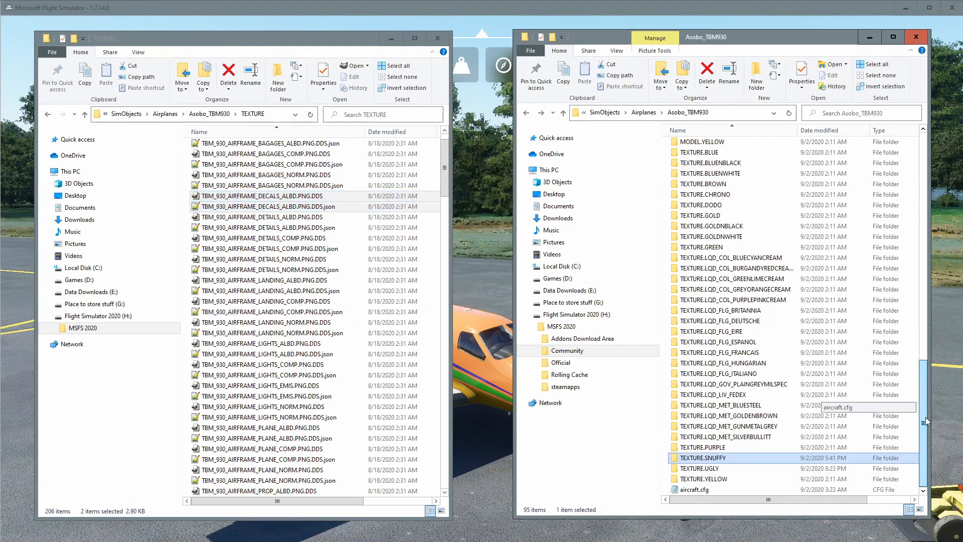
{"action": "left_click", "coordinate": [446, 185]}
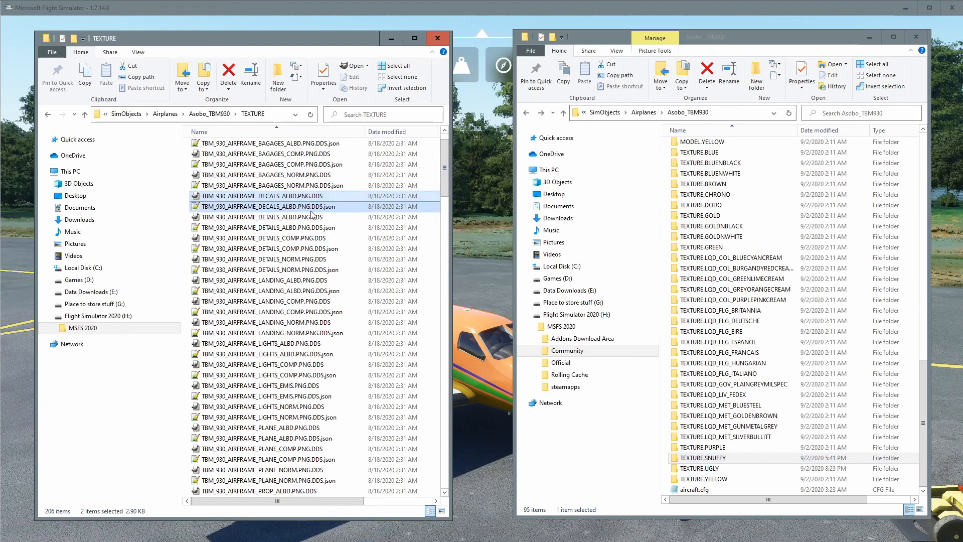
{"action": "scroll", "coordinate": [296, 325], "scroll_direction": "down", "scroll_amount": 4}
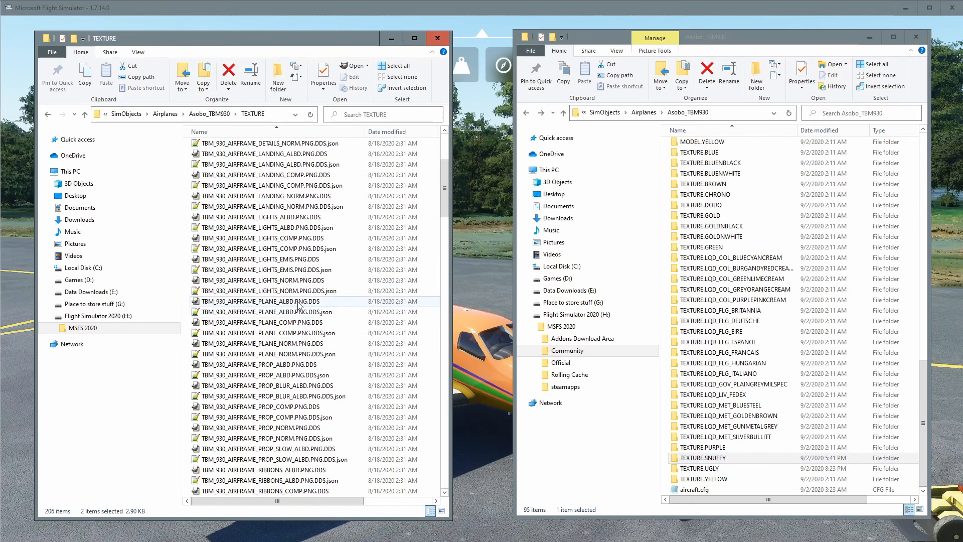
{"action": "left_click", "coordinate": [299, 303], "text": "ctrl"}
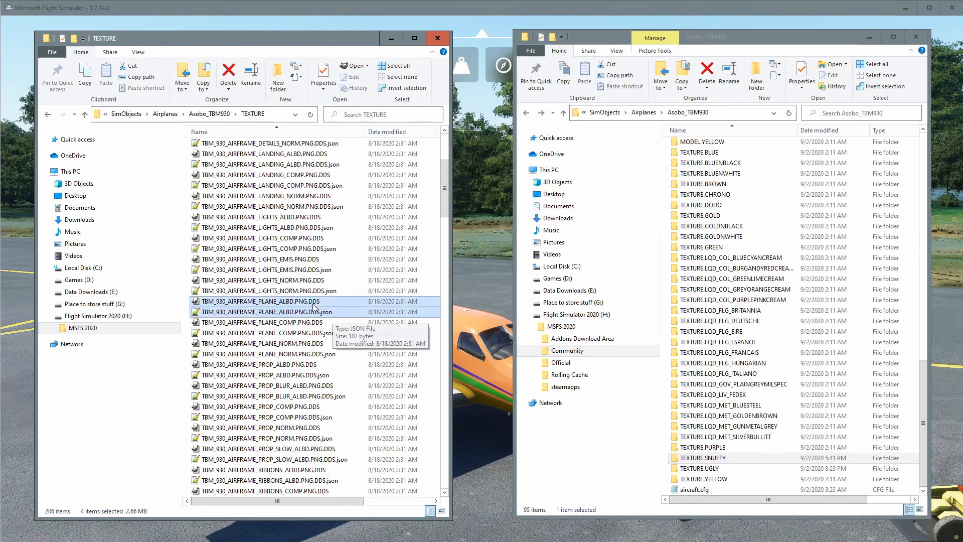
{"action": "scroll", "coordinate": [327, 275], "scroll_direction": "up", "scroll_amount": 3}
{"action": "scroll", "coordinate": [325, 274], "scroll_direction": "down", "scroll_amount": 6}
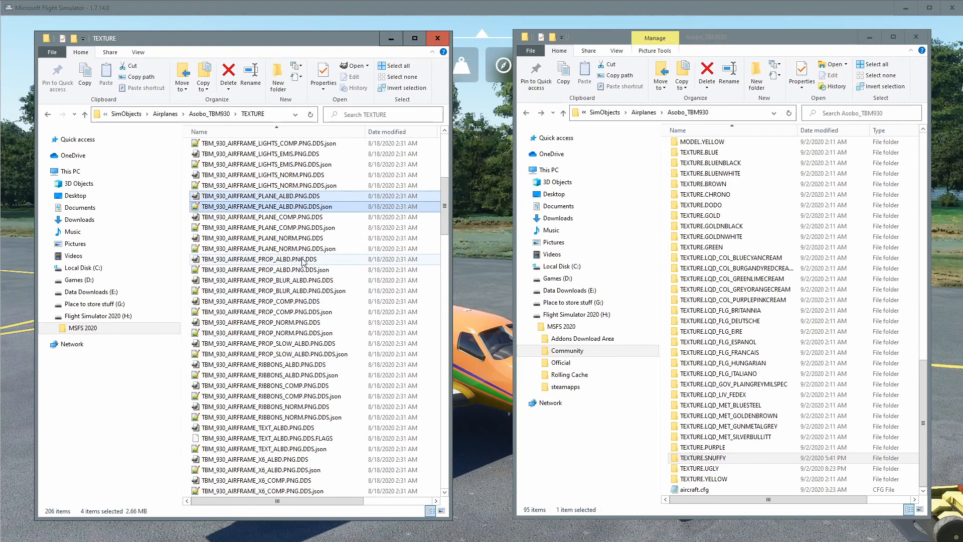
Add the PROP_ALBD, PROP_BLUR_ALBD and PROP_SLOW_ALBD files with their .json files, texture.CFG and both thumbnails to the selection.
{"action": "left_click", "coordinate": [303, 259], "text": "ctrl"}
{"action": "left_click", "coordinate": [304, 271], "text": "ctrl"}
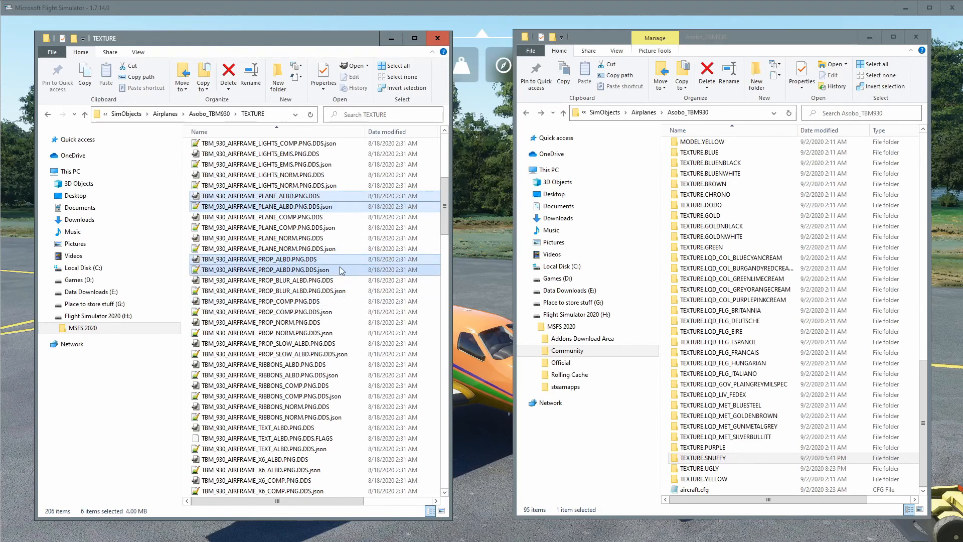
{"action": "left_click", "coordinate": [310, 281], "text": "ctrl"}
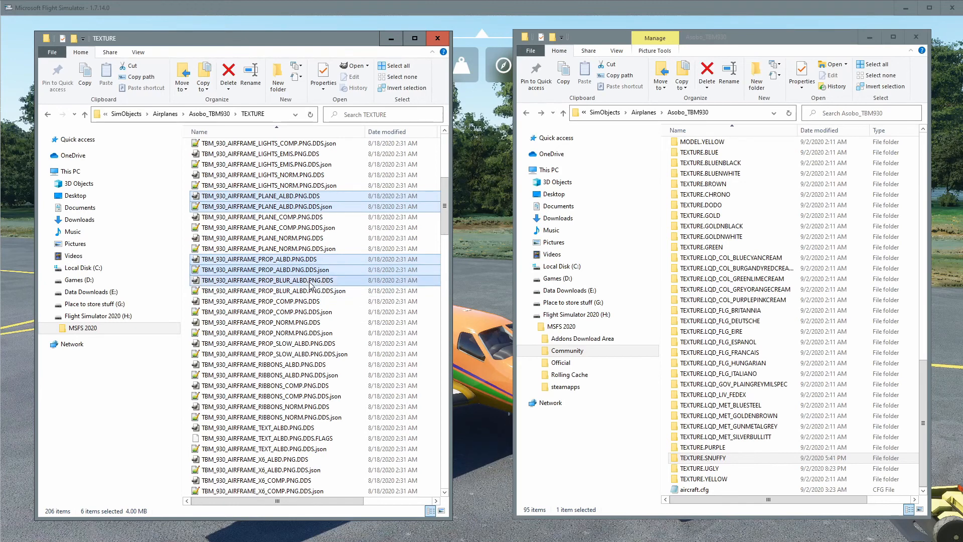
{"action": "left_click", "coordinate": [311, 291], "text": "ctrl"}
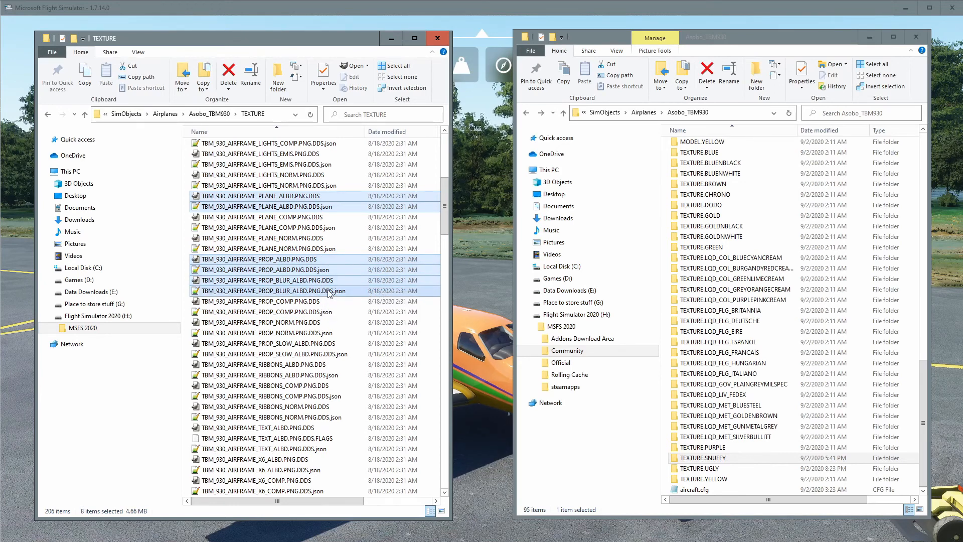
{"action": "scroll", "coordinate": [346, 291], "scroll_direction": "down", "scroll_amount": 2}
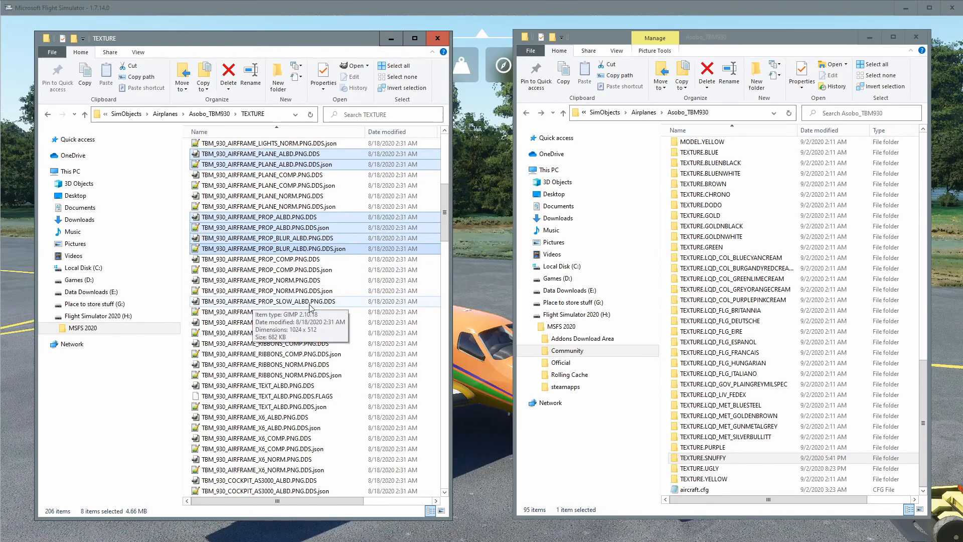
{"action": "left_click", "coordinate": [309, 303], "text": "ctrl"}
{"action": "left_click", "coordinate": [311, 313], "text": "ctrl"}
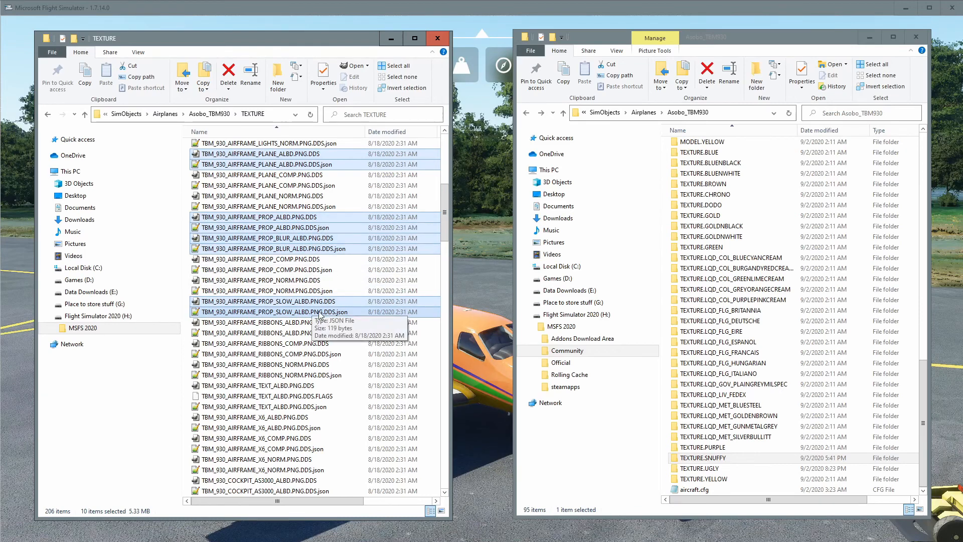
{"action": "scroll", "coordinate": [332, 308], "scroll_direction": "down", "scroll_amount": 3}
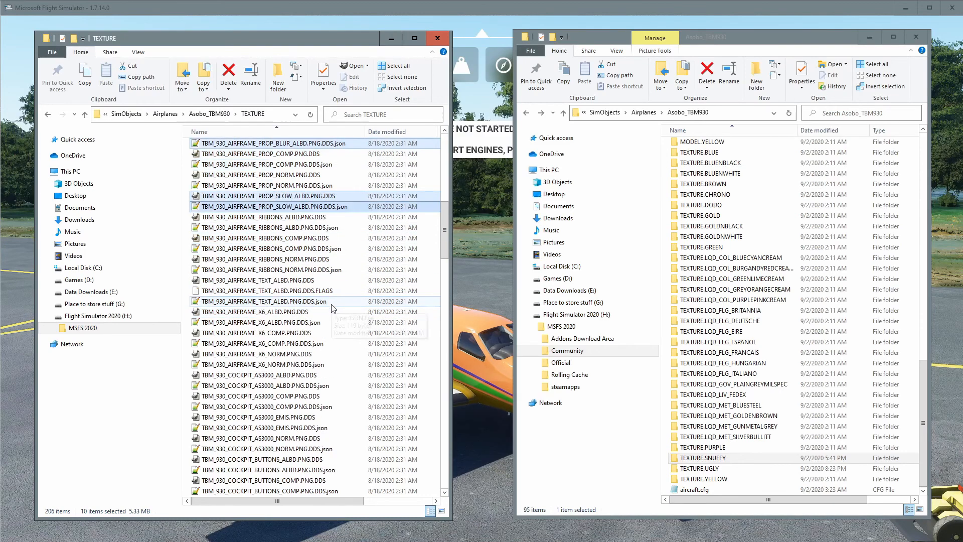
{"action": "scroll", "coordinate": [326, 351], "scroll_direction": "down", "scroll_amount": 20}
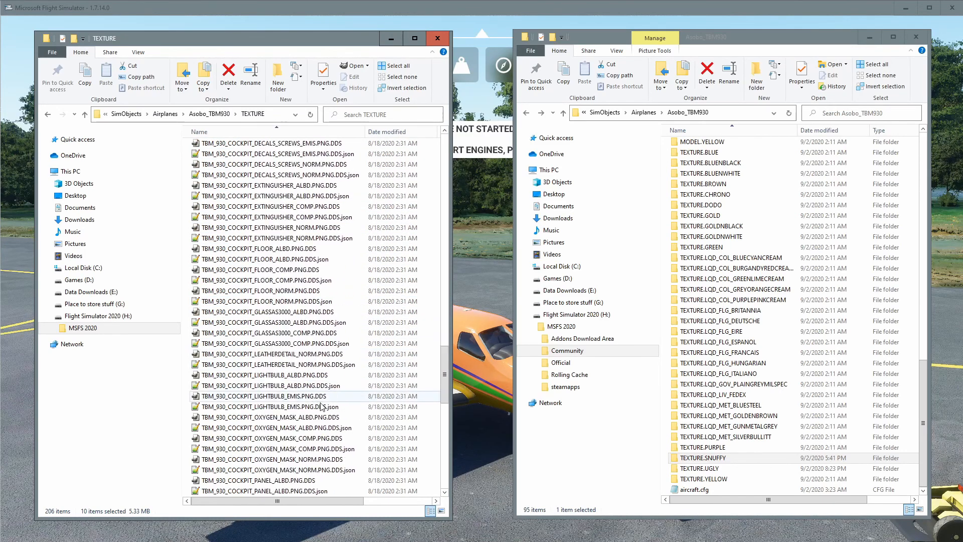
{"action": "scroll", "coordinate": [320, 406], "scroll_direction": "down", "scroll_amount": 15}
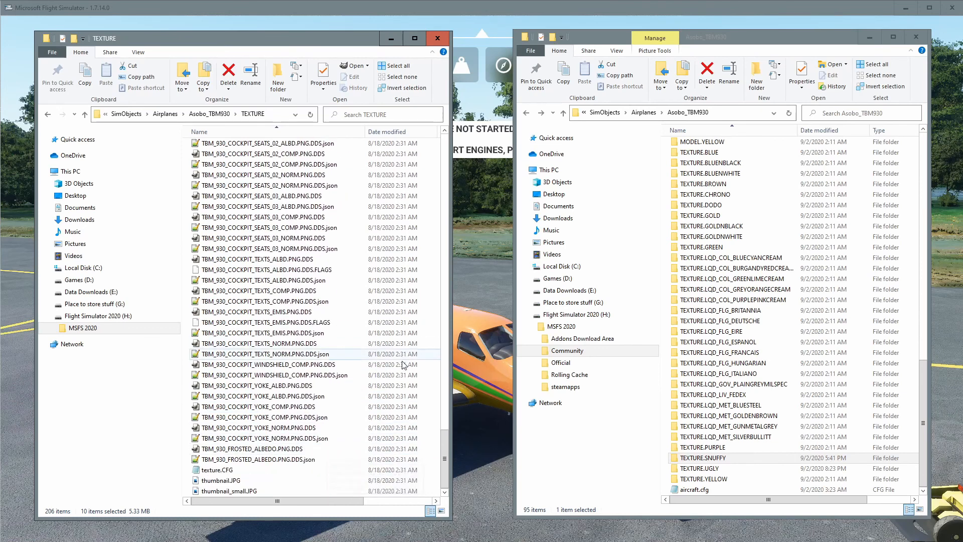
{"action": "left_click", "coordinate": [226, 472]}
{"action": "left_click", "coordinate": [234, 482], "text": "ctrl"}
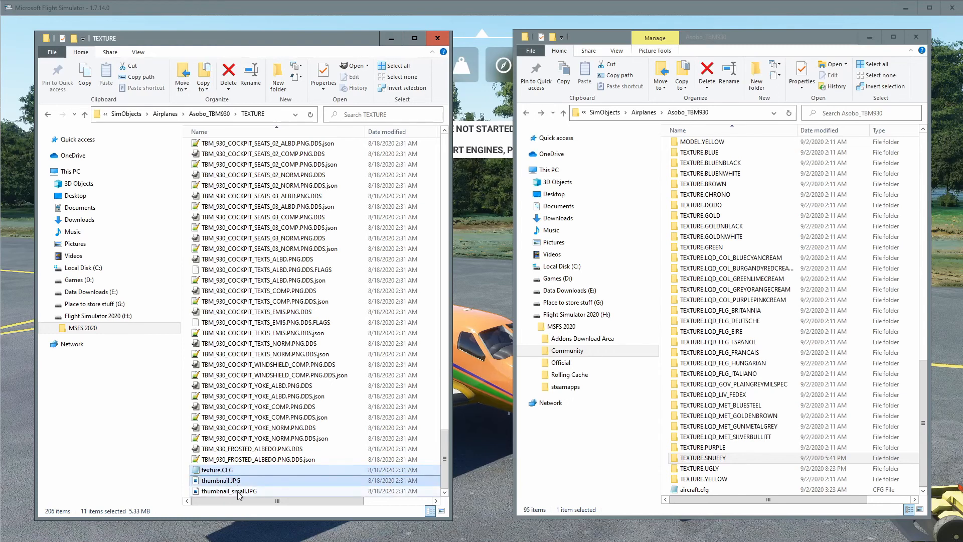
{"action": "left_click", "coordinate": [238, 492], "text": "ctrl"}
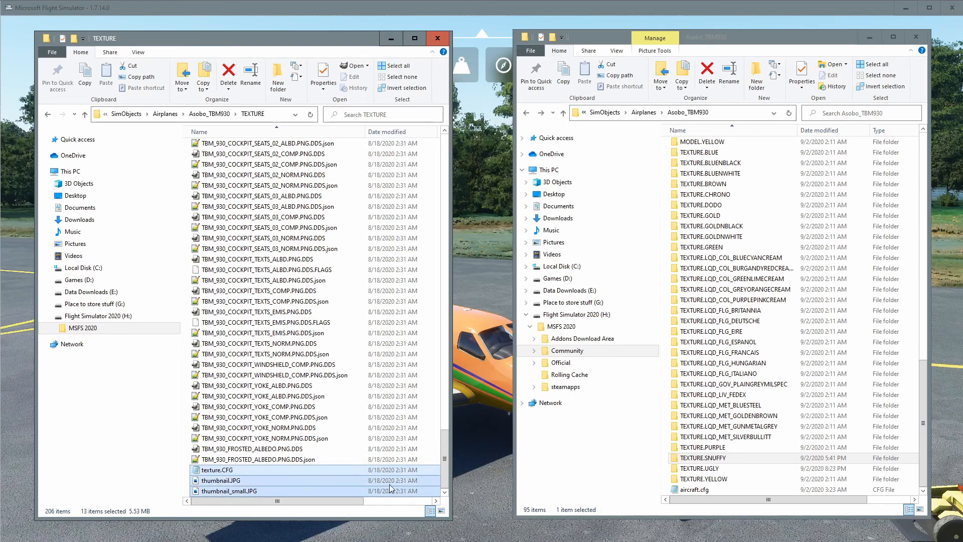
Copy the 13 selected files and paste them into the new TEXTURE.UGLY folder.
{"action": "right_click", "coordinate": [317, 472]}
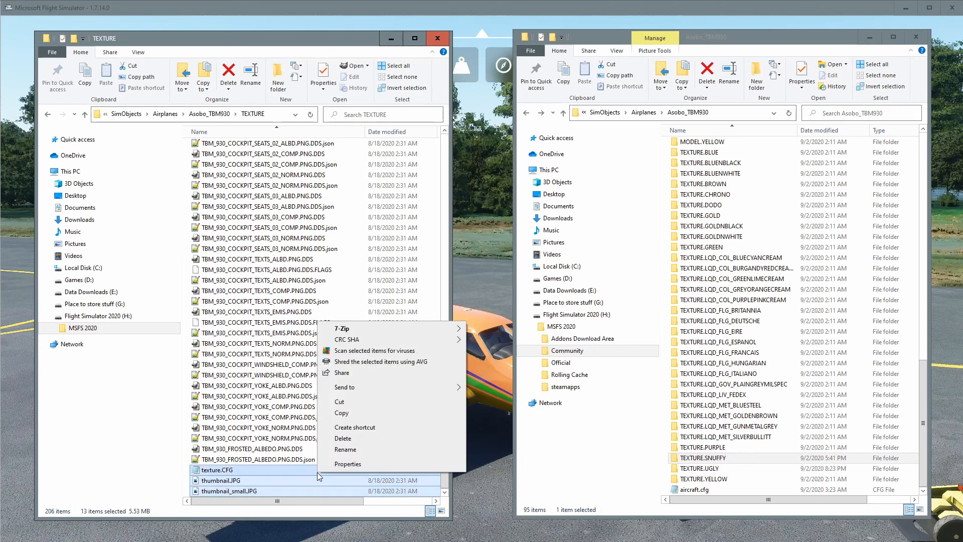
{"action": "left_click", "coordinate": [361, 413]}
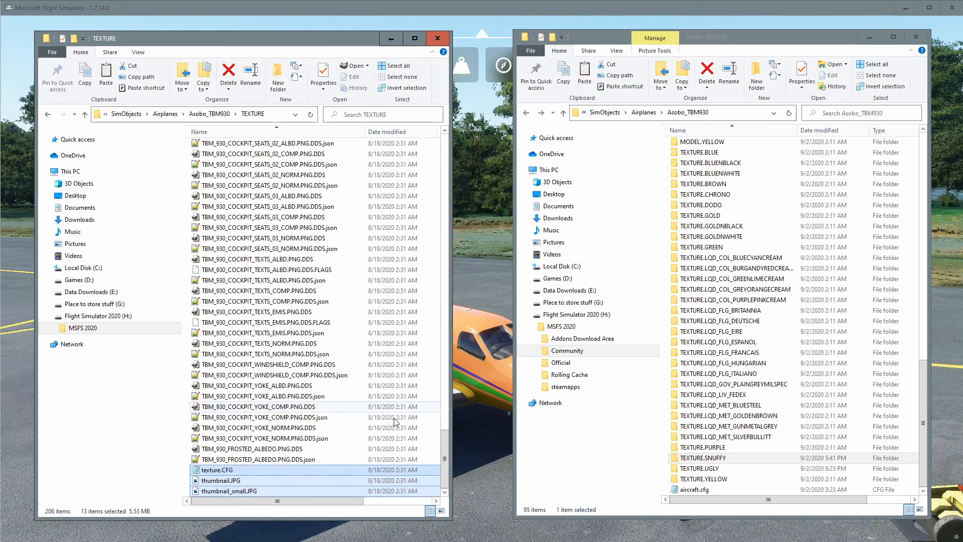
{"action": "double_click", "coordinate": [720, 470]}
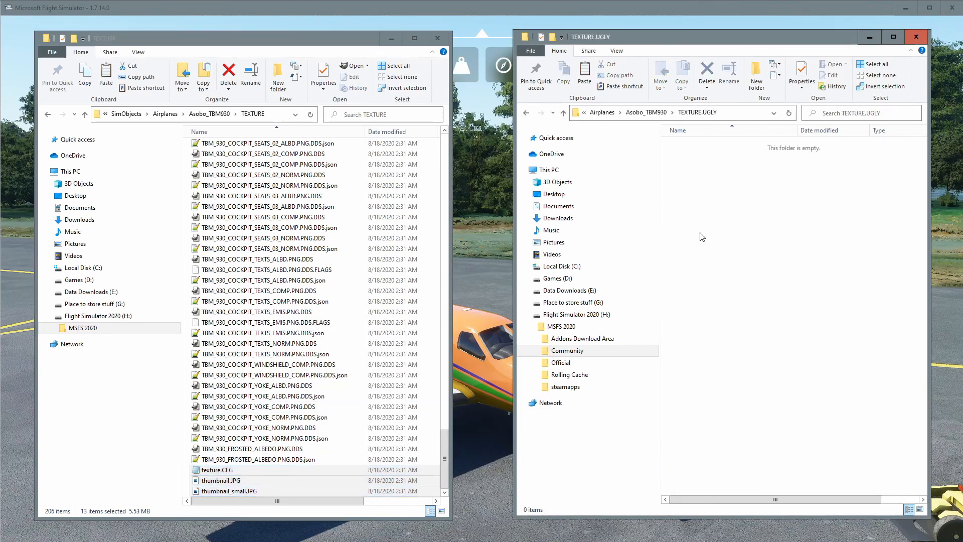
{"action": "right_click", "coordinate": [701, 235]}
{"action": "left_click", "coordinate": [724, 302]}
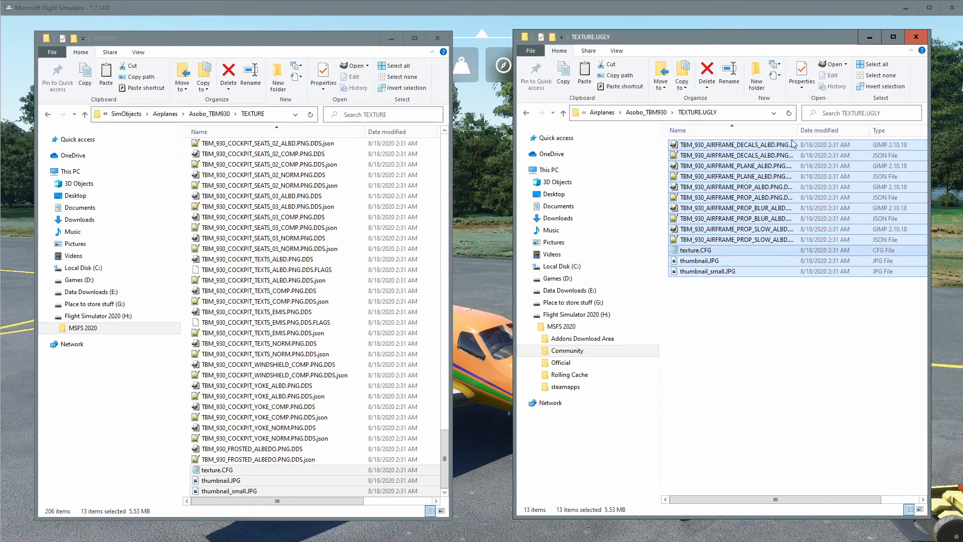
Widen the TEXTURE.UGLY window and its Name column, and minimize the stock TEXTURE window.
{"action": "left_click_drag", "start_coordinate": [797, 130], "coordinate": [850, 131]}
{"action": "left_click_drag", "start_coordinate": [513, 310], "coordinate": [474, 310]}
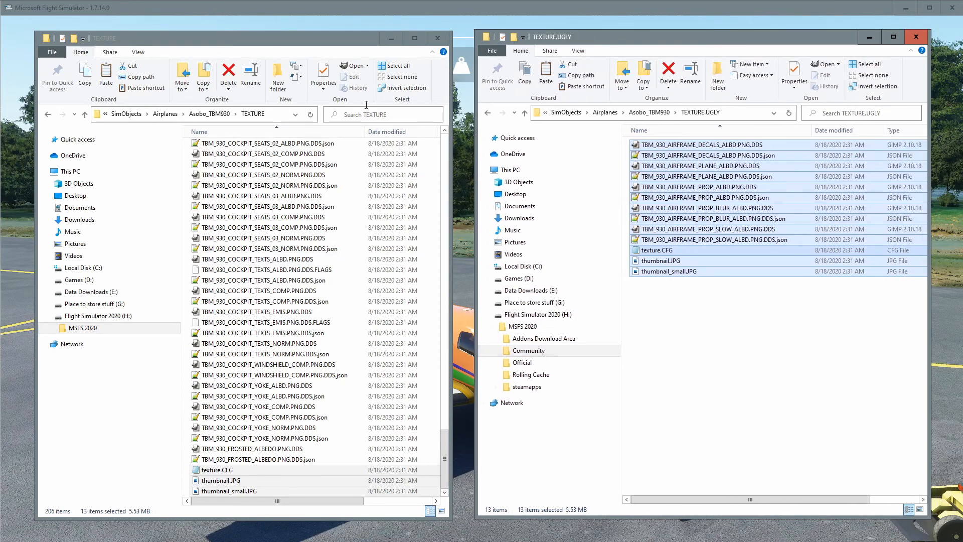
{"action": "left_click", "coordinate": [391, 39]}
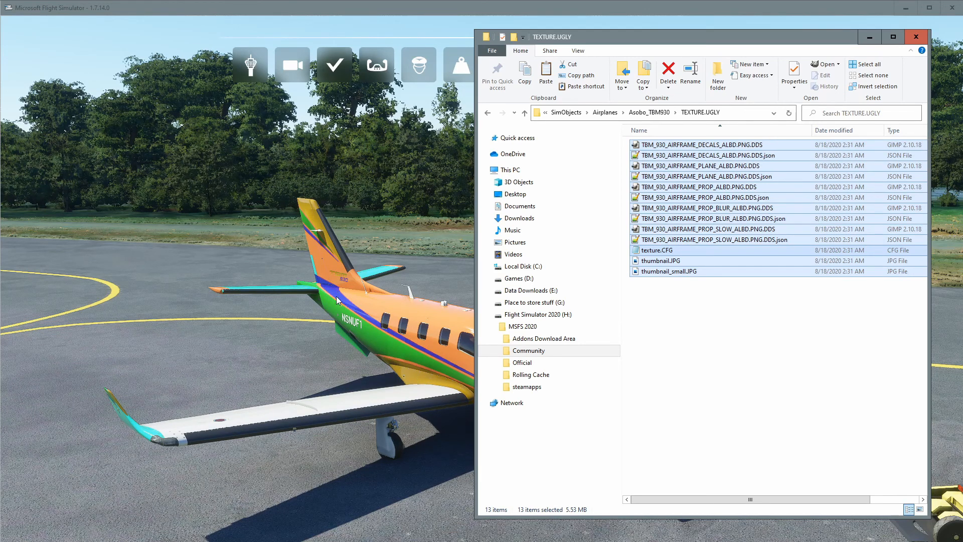
Orbit the camera around the TBM 930 to inspect its current livery.
{"action": "left_click", "coordinate": [185, 362]}
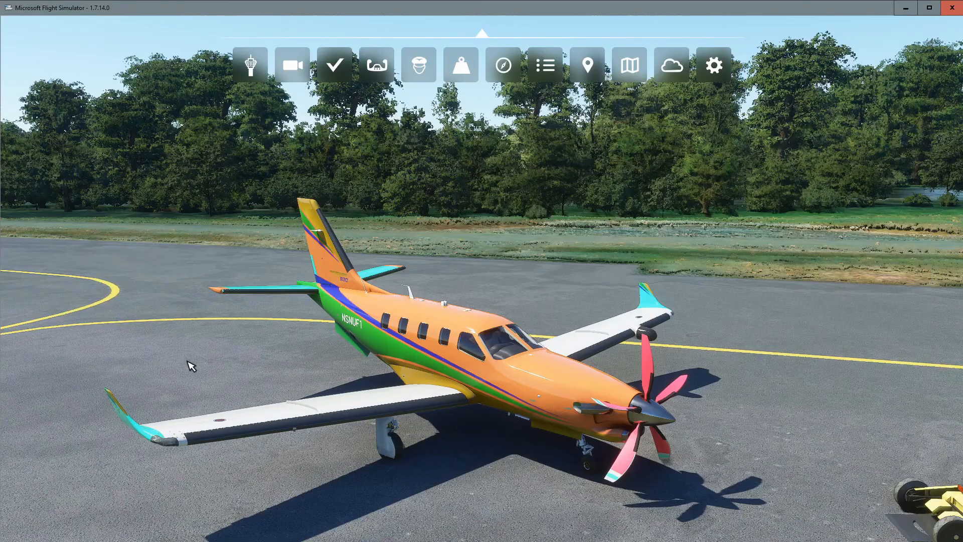
{"action": "left_click_drag", "start_coordinate": [186, 362], "coordinate": [266, 361]}
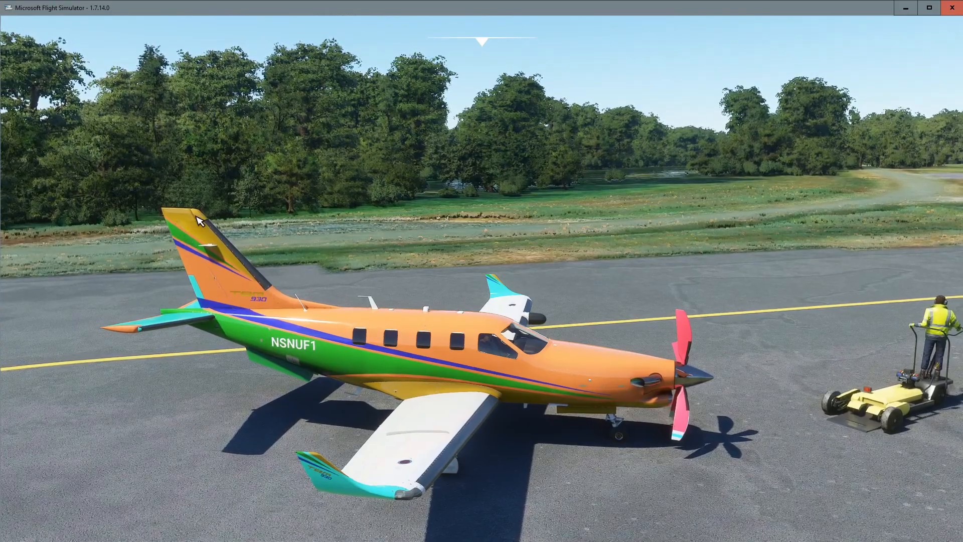
{"action": "left_click_drag", "start_coordinate": [151, 281], "coordinate": [105, 311]}
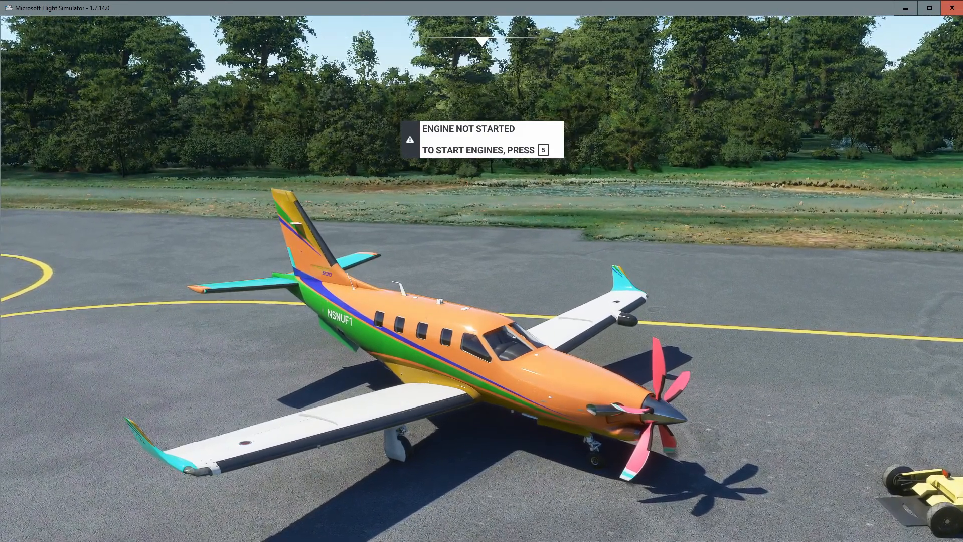
Open TBM_930_AIRFRAME_PLANE_ALBD.PNG.DDS from TEXTURE.UGLY in GIMP, view the whole texture, and close the image.
{"action": "key", "text": "alt+Tab"}
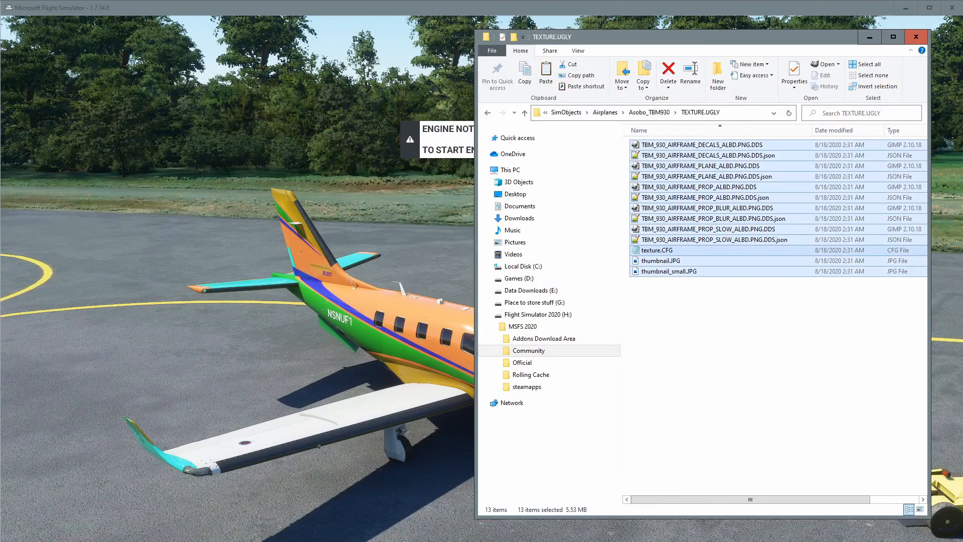
{"action": "left_click", "coordinate": [764, 351]}
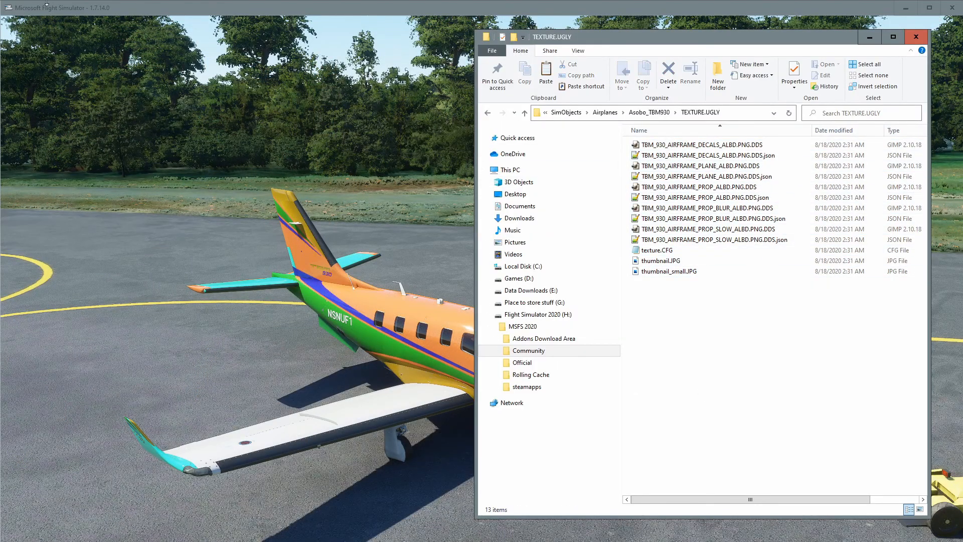
{"action": "left_click", "coordinate": [722, 167]}
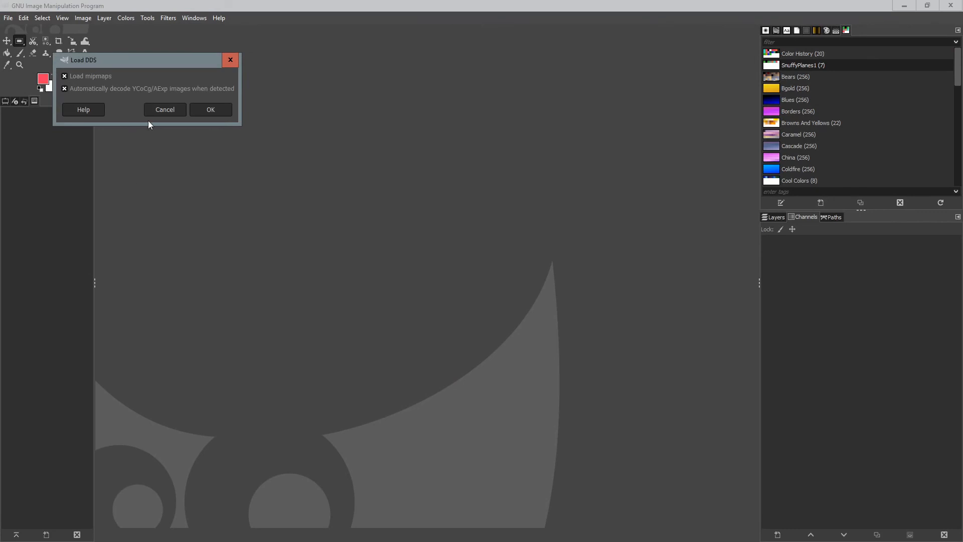
{"action": "left_click", "coordinate": [210, 109]}
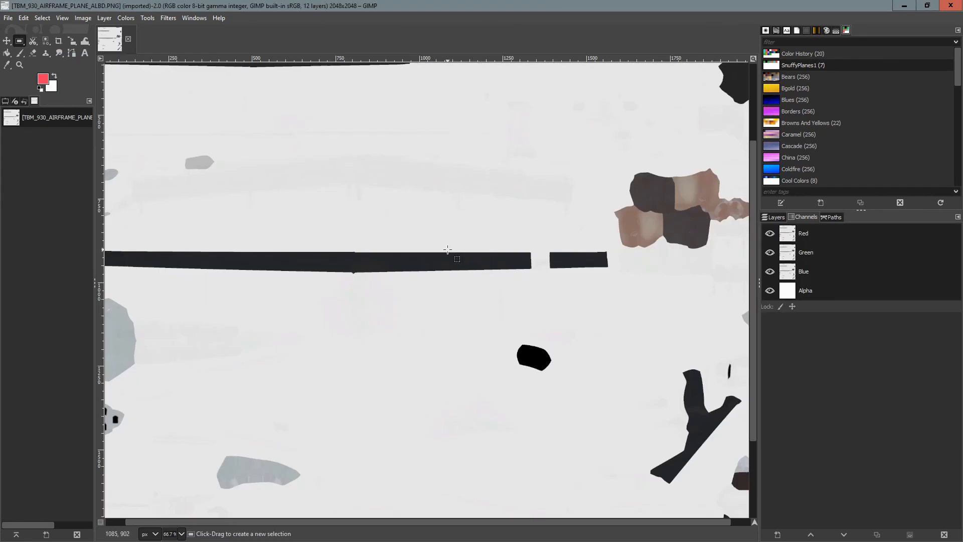
{"action": "scroll", "coordinate": [447, 249], "scroll_direction": "down", "scroll_amount": 2}
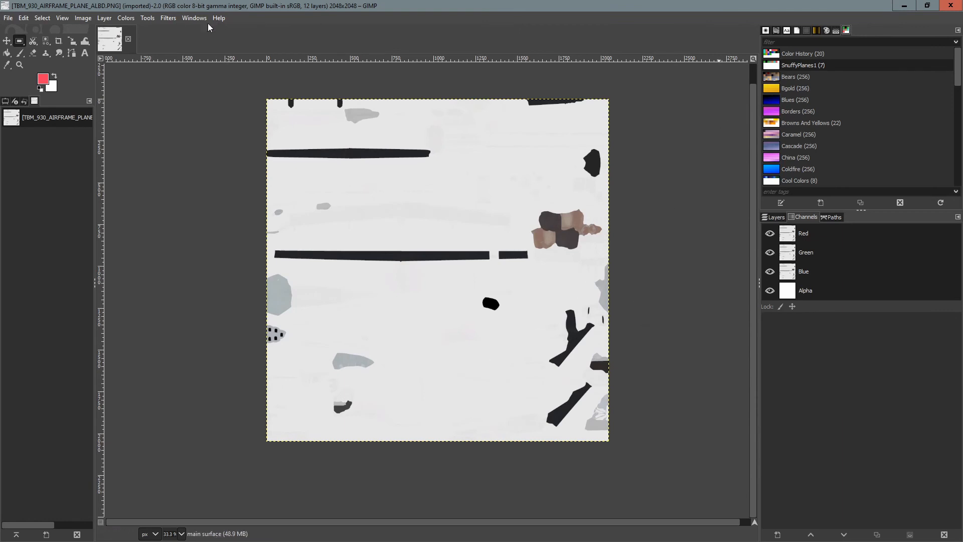
{"action": "left_click", "coordinate": [129, 40]}
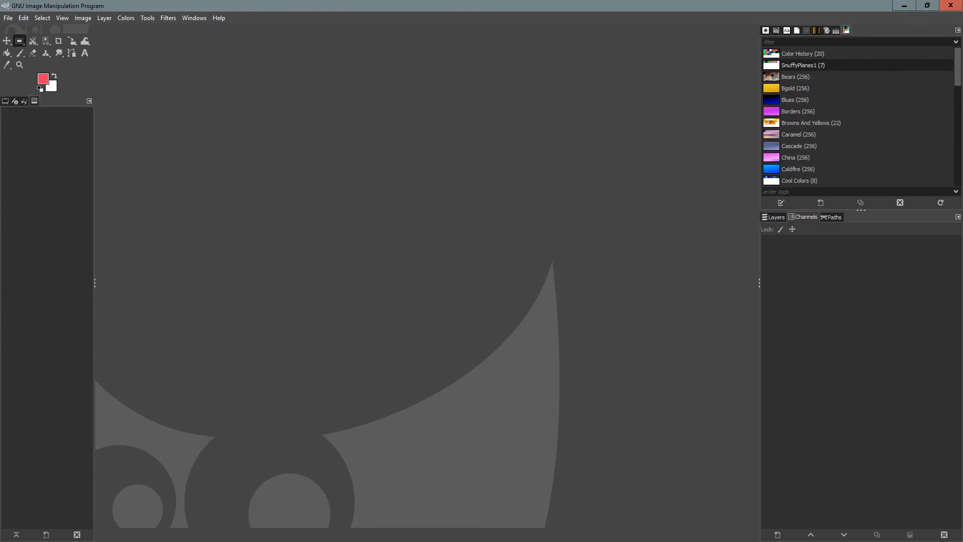
Open the TEXTURE.LQD_FLG_HUNGARIAN livery folder and view its thumbnail image.
{"action": "key", "text": "alt+Tab"}
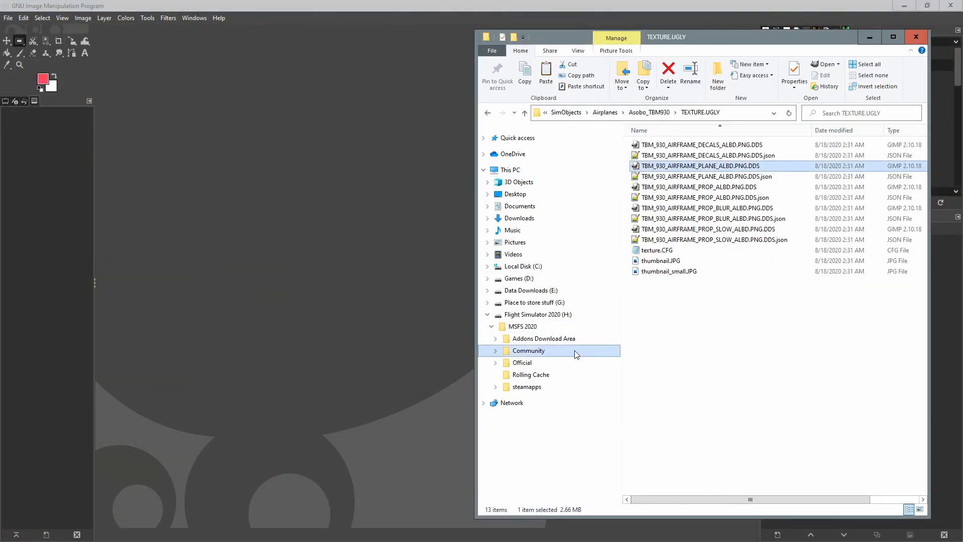
{"action": "left_click", "coordinate": [525, 116]}
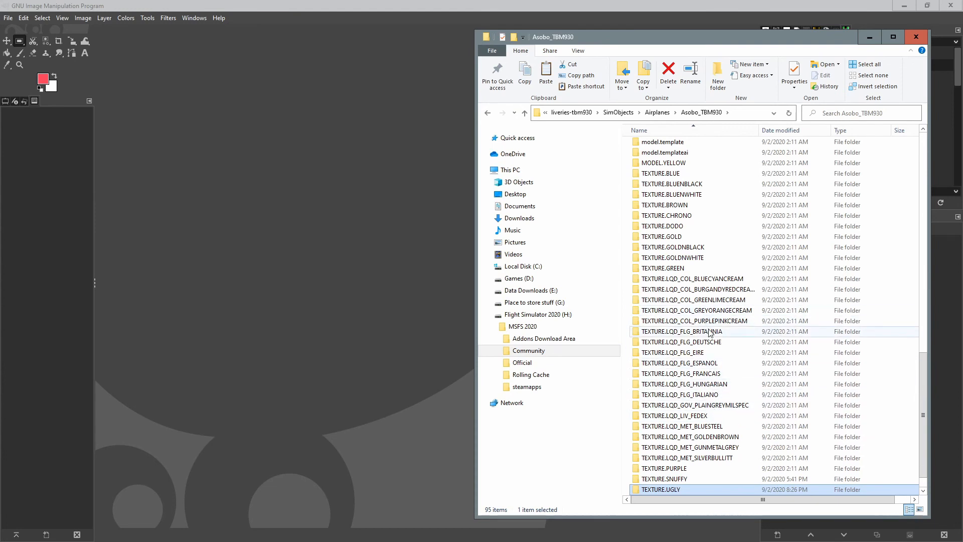
{"action": "double_click", "coordinate": [713, 385]}
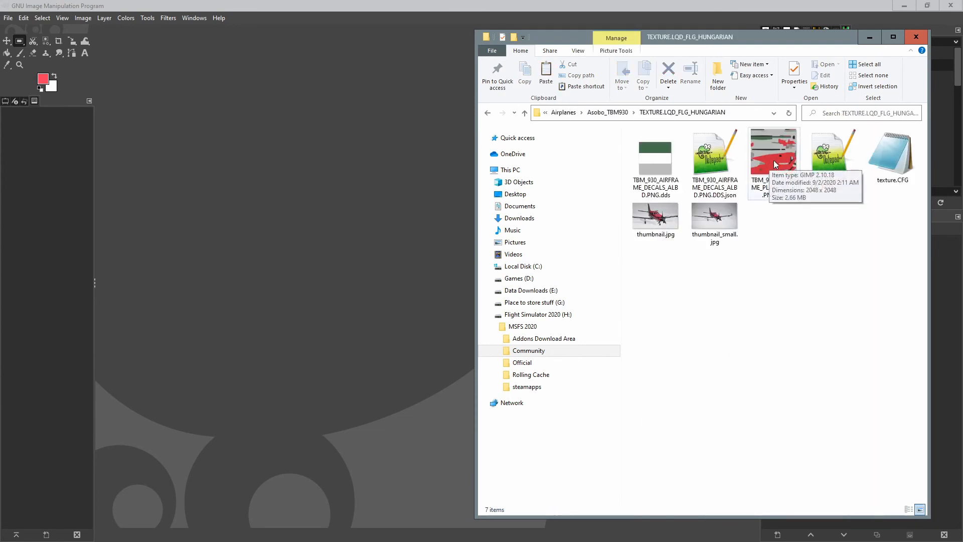
{"action": "left_click", "coordinate": [667, 223]}
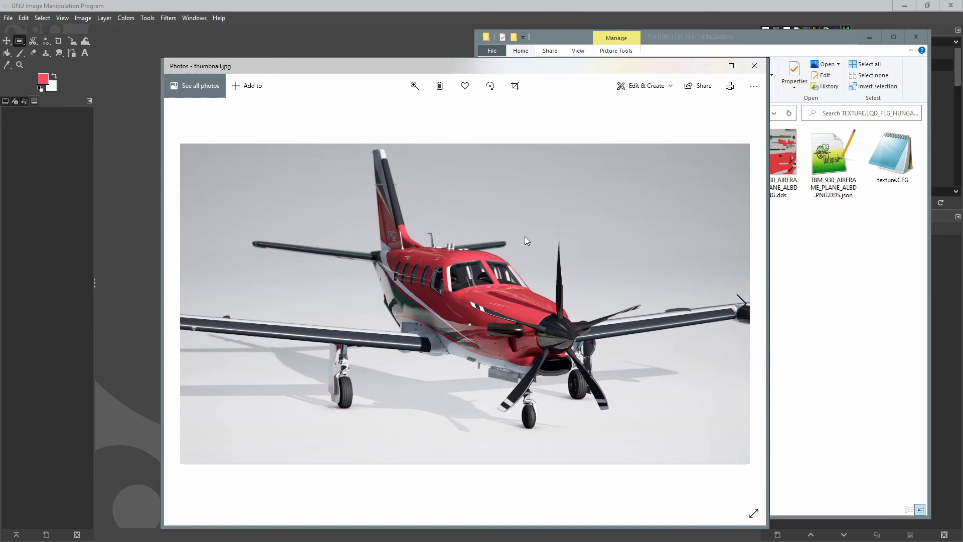
{"action": "left_click", "coordinate": [754, 65]}
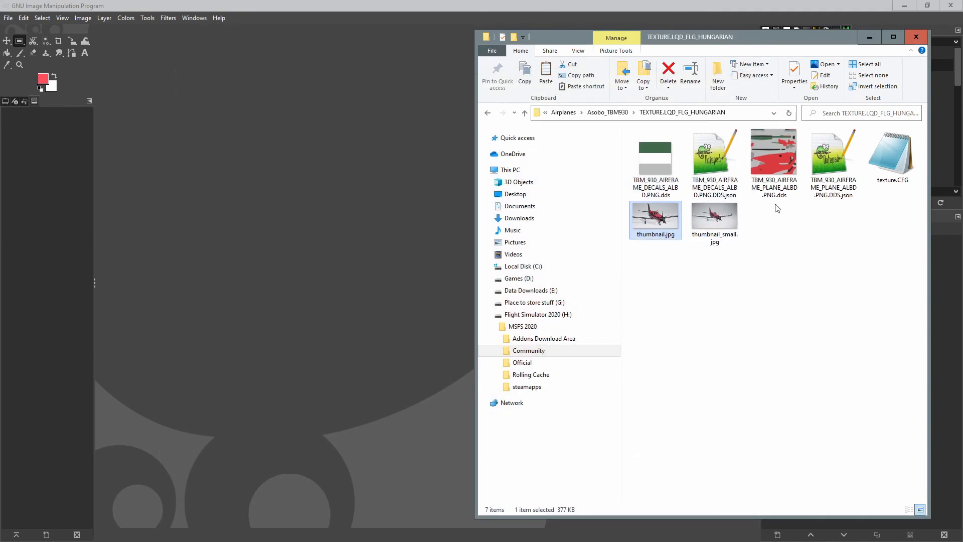
Copy the Hungarian TBM_930_AIRFRAME_PLANE_ALBD.PNG.dds into TEXTURE.UGLY, replacing the existing file.
{"action": "left_click", "coordinate": [774, 152]}
{"action": "right_click", "coordinate": [774, 150]}
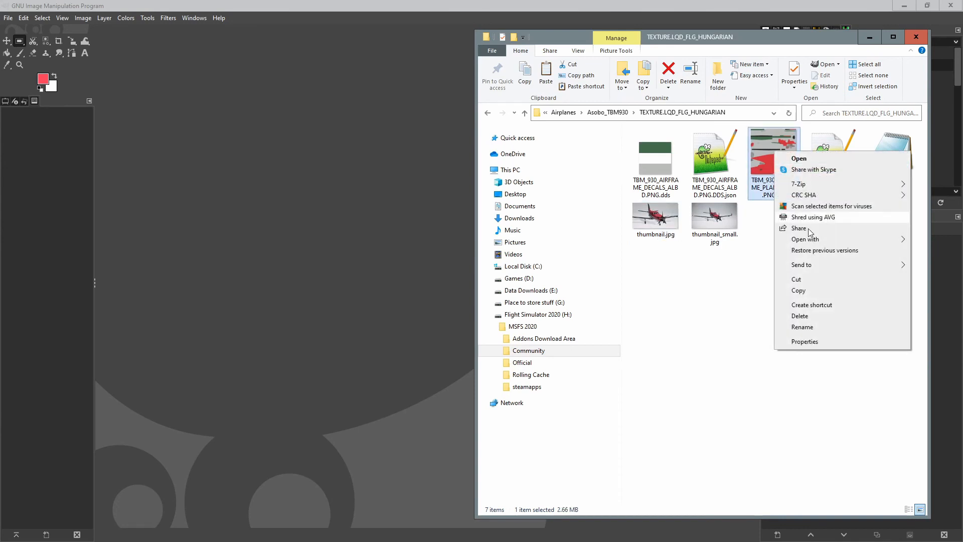
{"action": "left_click", "coordinate": [798, 290]}
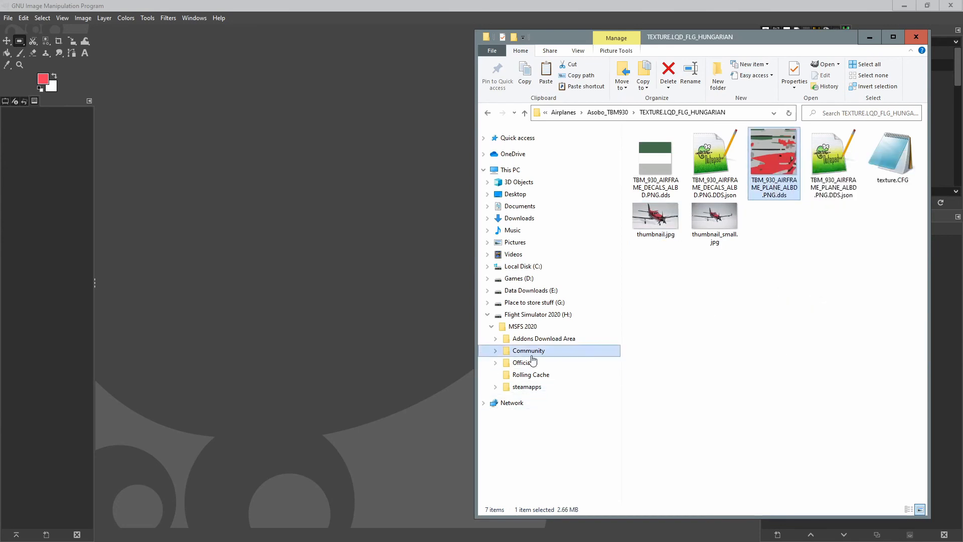
{"action": "left_click", "coordinate": [524, 112]}
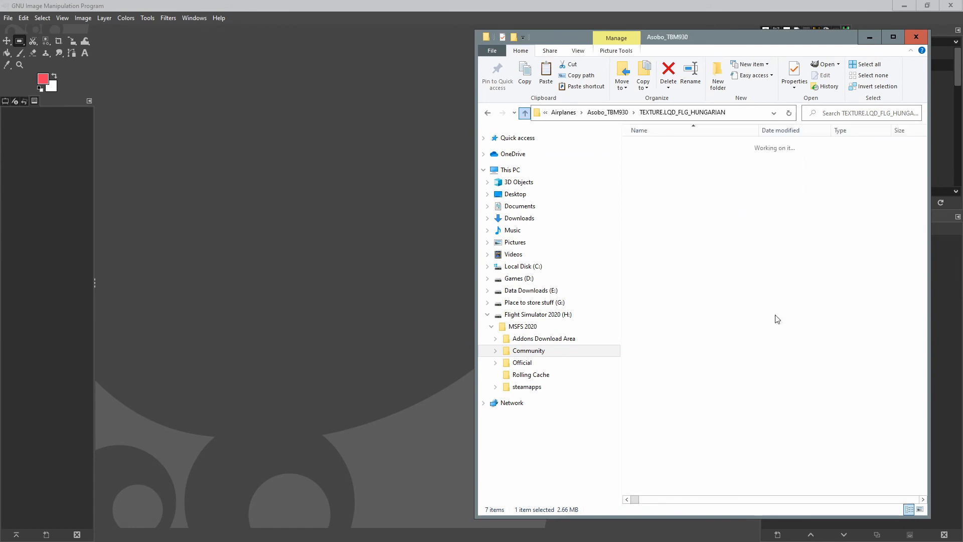
{"action": "double_click", "coordinate": [731, 467]}
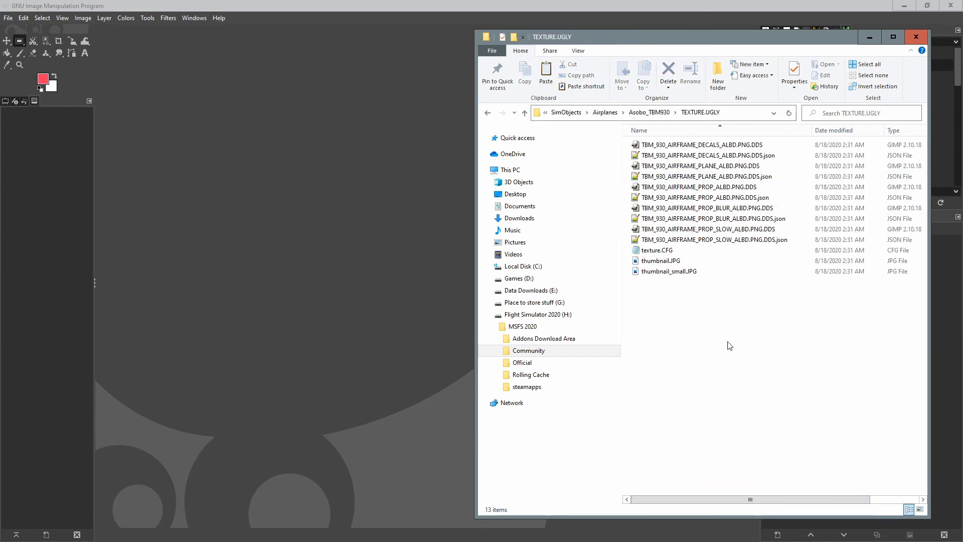
{"action": "right_click", "coordinate": [728, 342]}
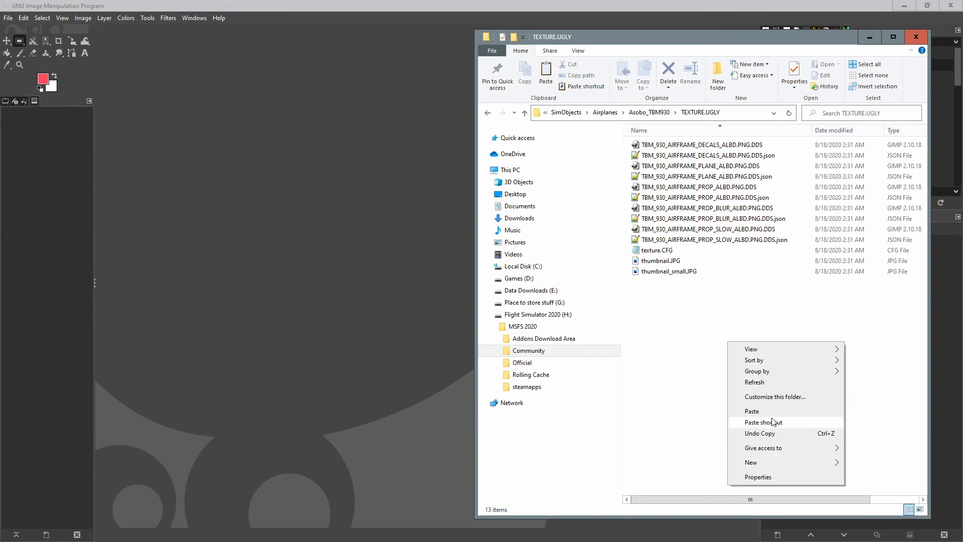
{"action": "left_click", "coordinate": [771, 412]}
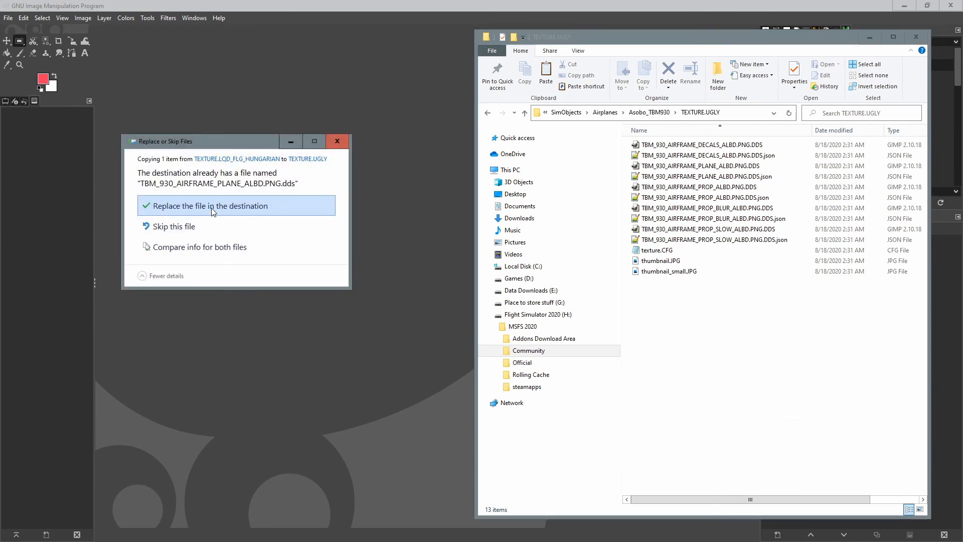
{"action": "left_click", "coordinate": [212, 211]}
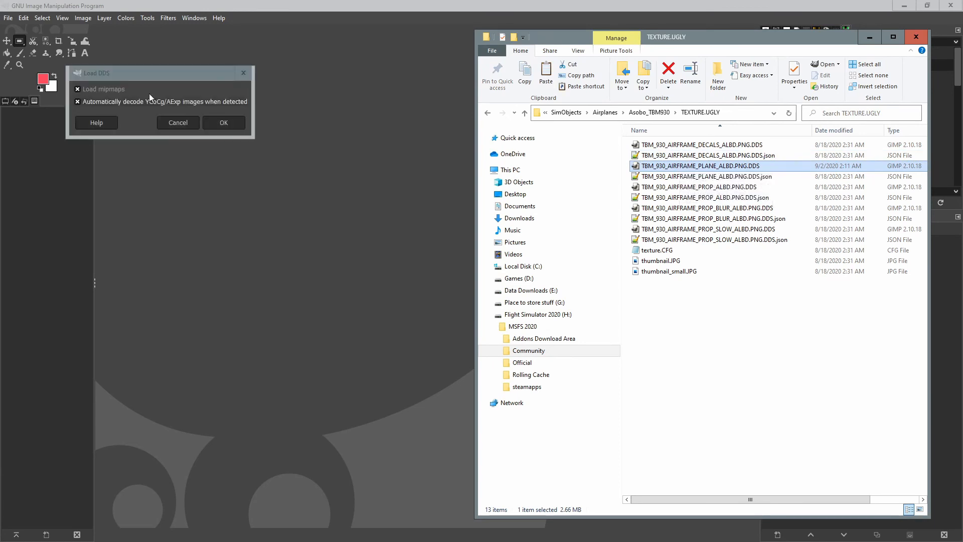
Load the replaced airframe plane texture into GIMP and zoom out to see the whole image.
{"action": "left_click", "coordinate": [238, 125]}
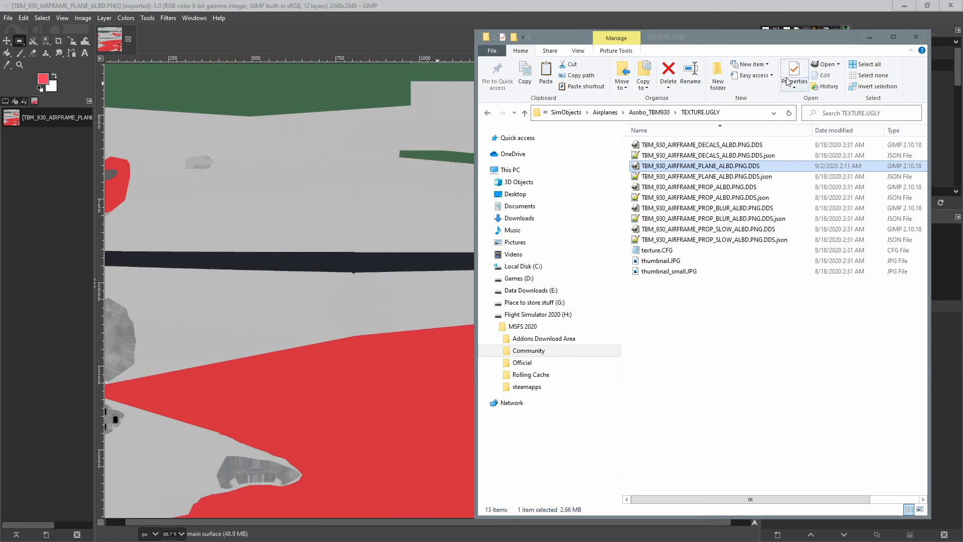
{"action": "scroll", "coordinate": [370, 194], "scroll_direction": "down", "scroll_amount": 3}
{"action": "scroll", "coordinate": [381, 247], "scroll_direction": "down", "scroll_amount": 4}
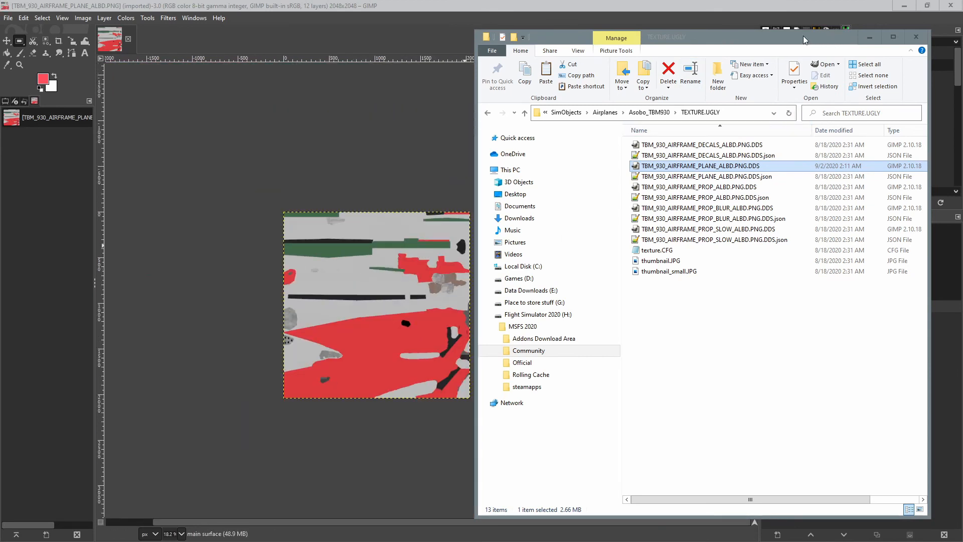
Open the DECALS, PROP, PROP_BLUR and PROP_SLOW textures from TEXTURE.UGLY in GIMP.
{"action": "left_click", "coordinate": [701, 145]}
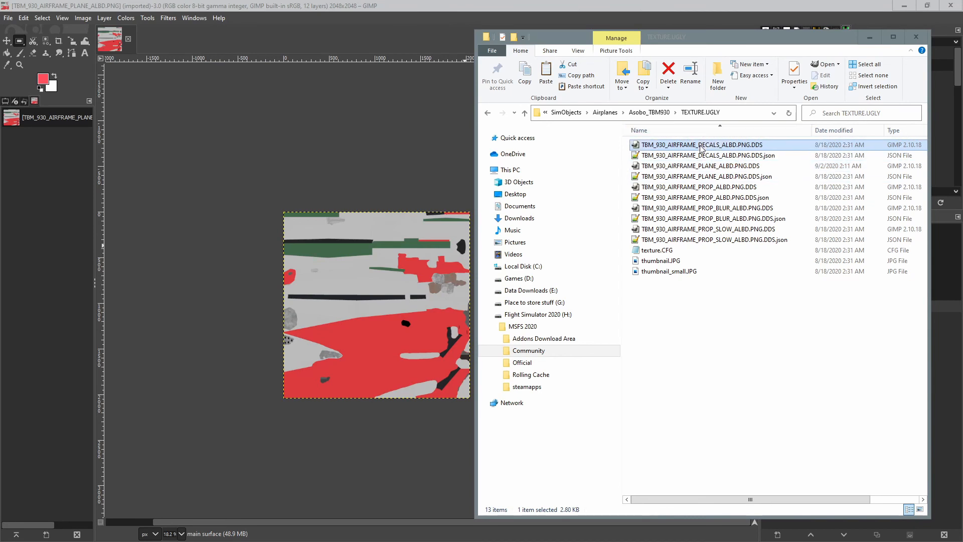
{"action": "left_click", "coordinate": [698, 188]}
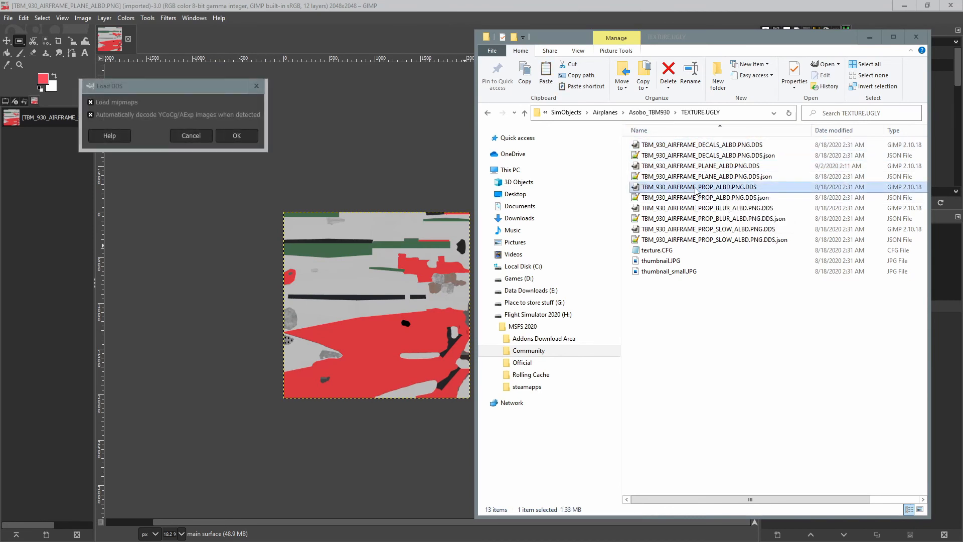
{"action": "double_click", "coordinate": [696, 229]}
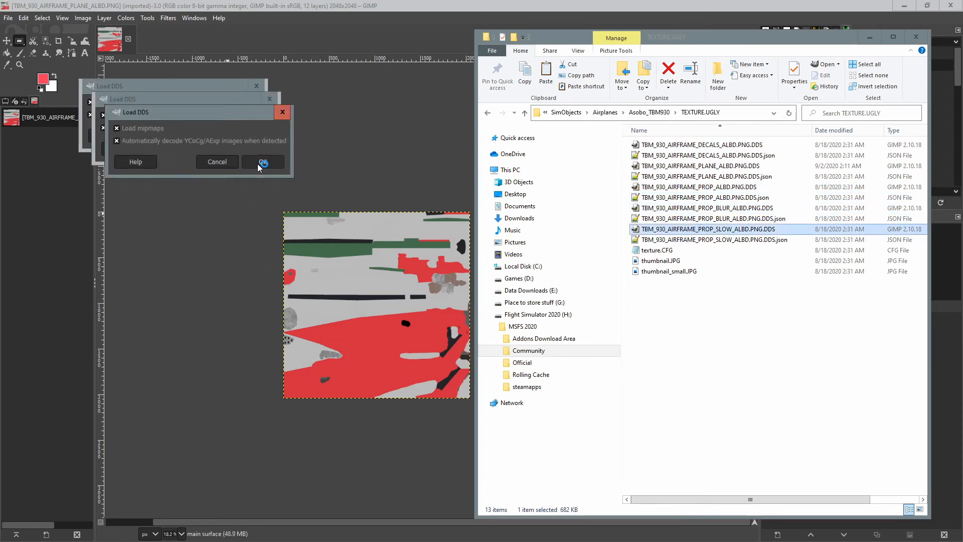
{"action": "left_click", "coordinate": [254, 150]}
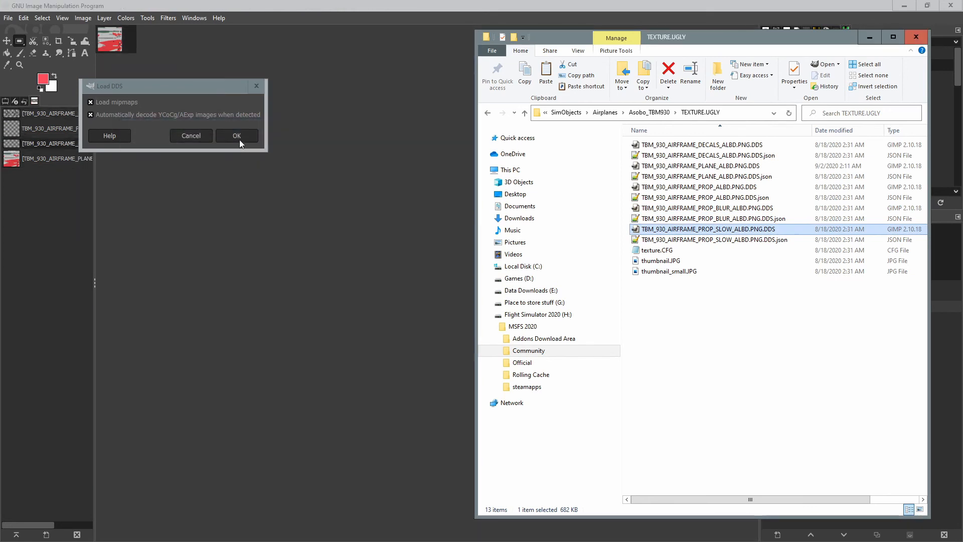
{"action": "left_click", "coordinate": [239, 139]}
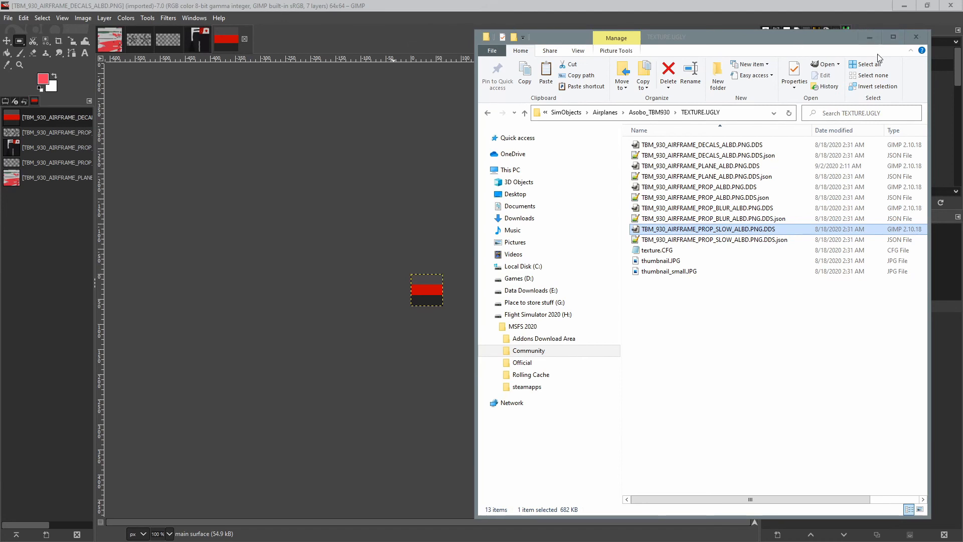
Close the file window and browse through each open texture image and its layers and channels.
{"action": "left_click", "coordinate": [915, 39]}
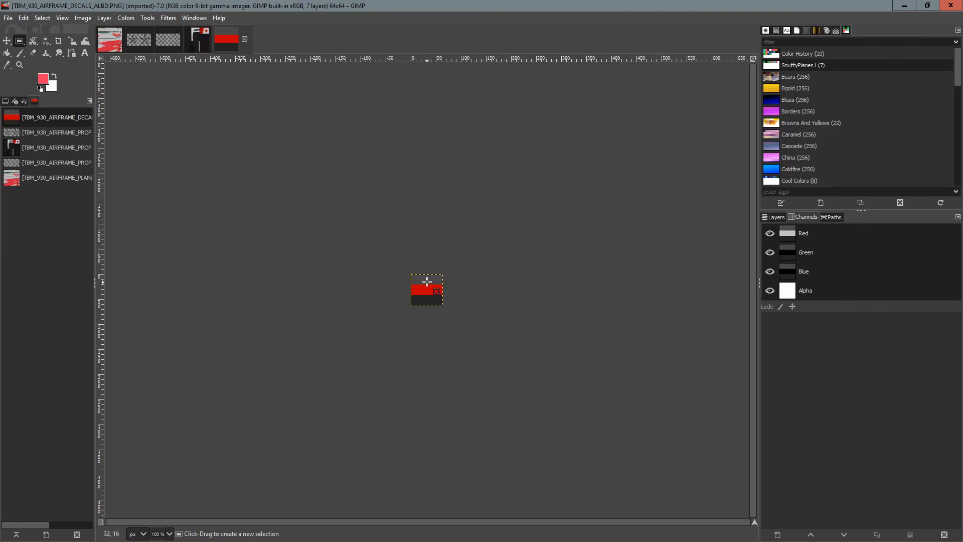
{"action": "left_click", "coordinate": [145, 42]}
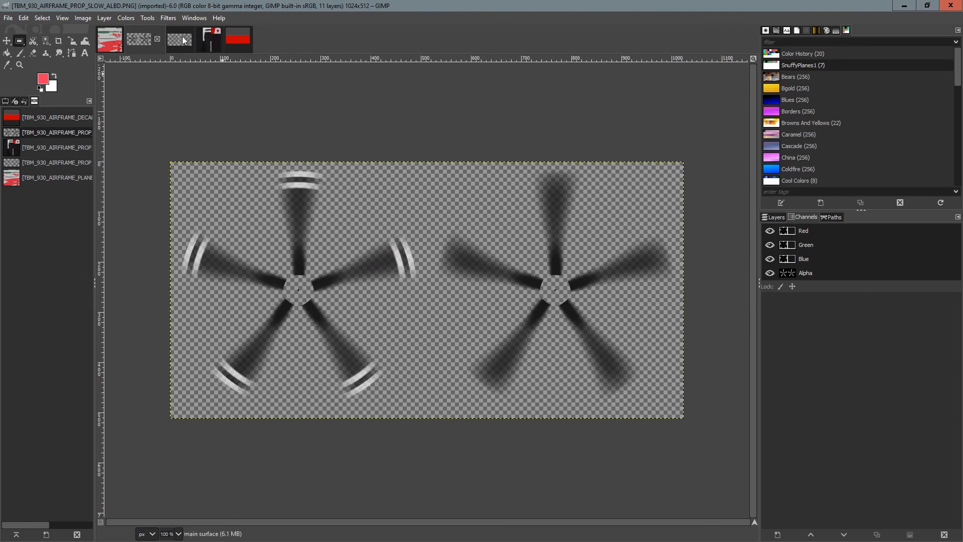
{"action": "left_click", "coordinate": [184, 40]}
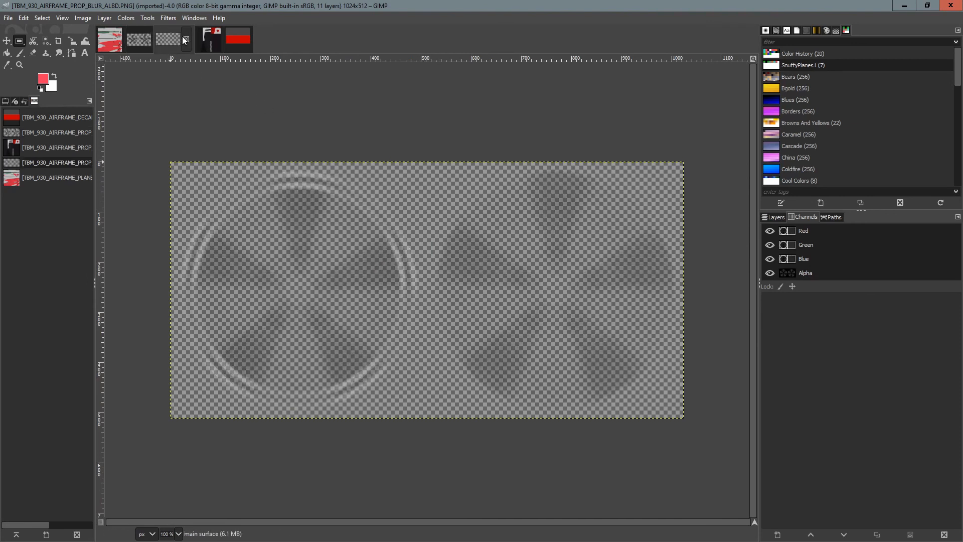
{"action": "left_click", "coordinate": [215, 40]}
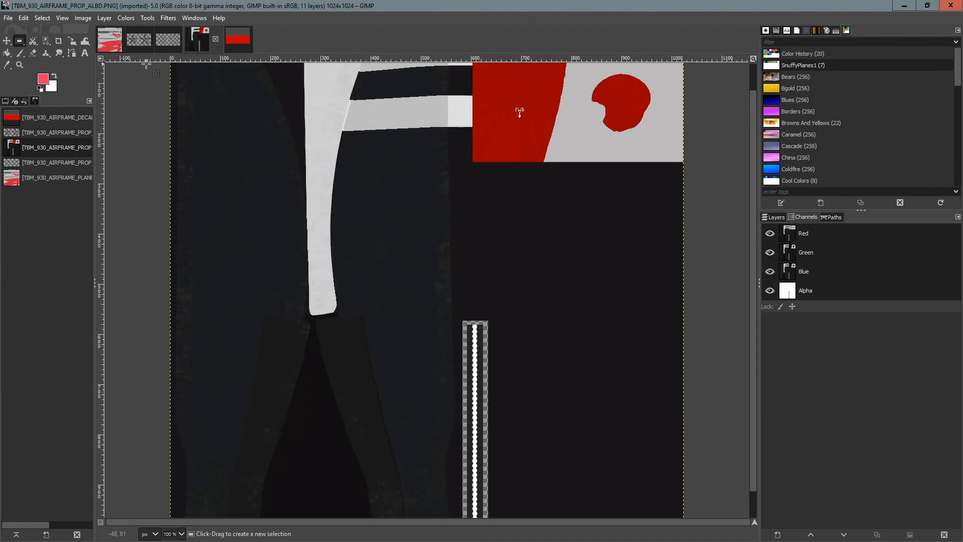
{"action": "left_click", "coordinate": [239, 39]}
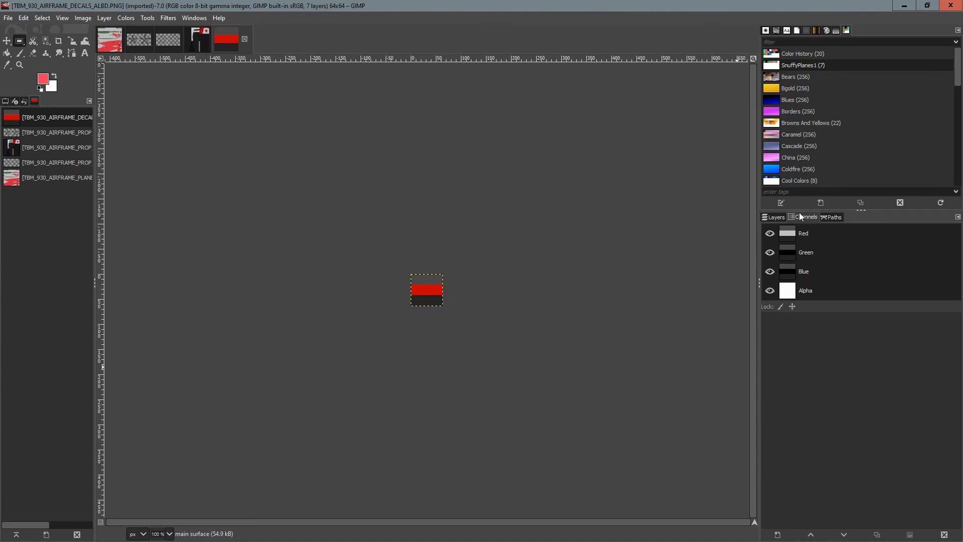
{"action": "left_click", "coordinate": [774, 217]}
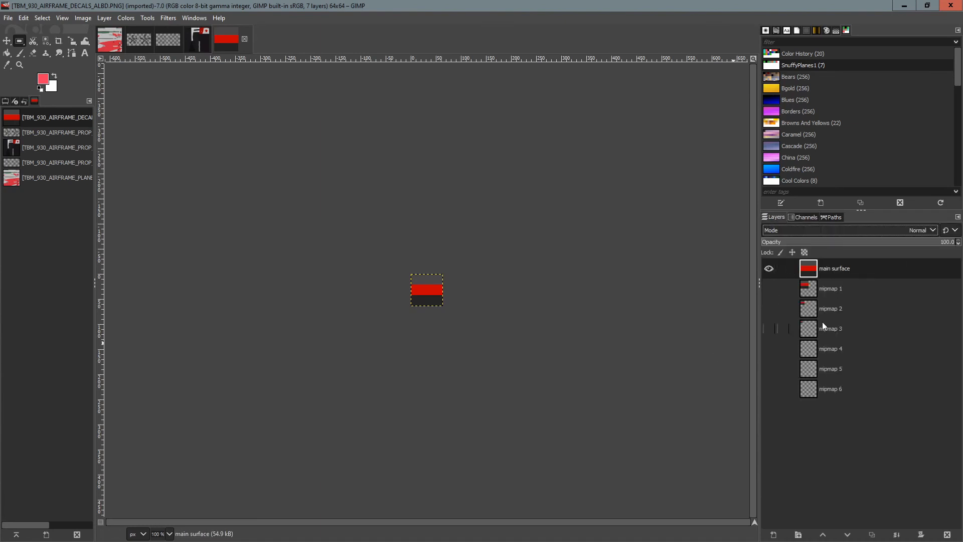
{"action": "left_click", "coordinate": [804, 217]}
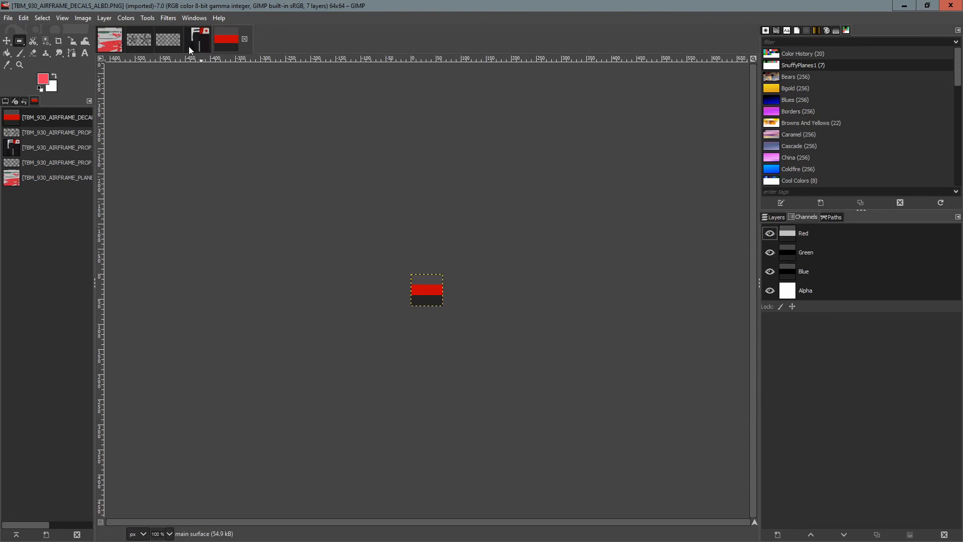
{"action": "left_click", "coordinate": [177, 39]}
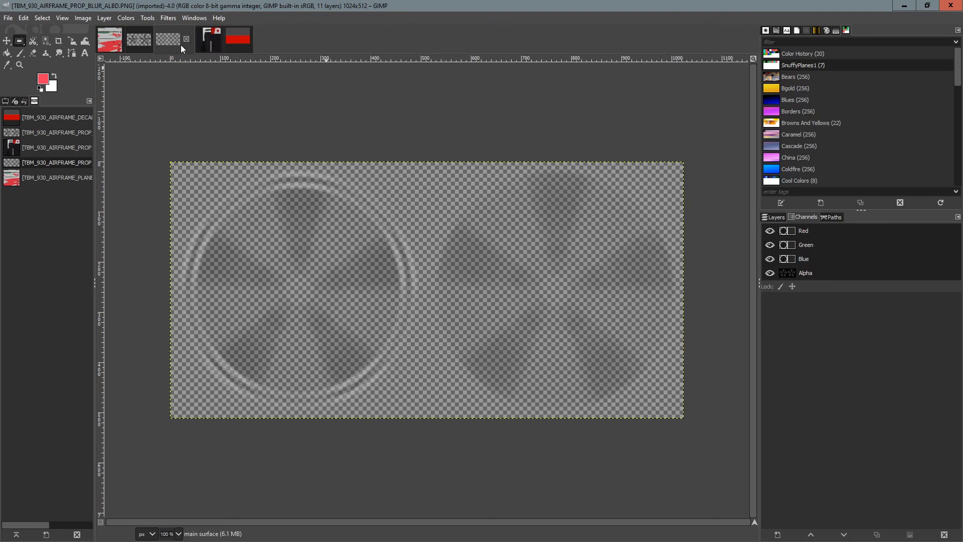
{"action": "left_click", "coordinate": [110, 39]}
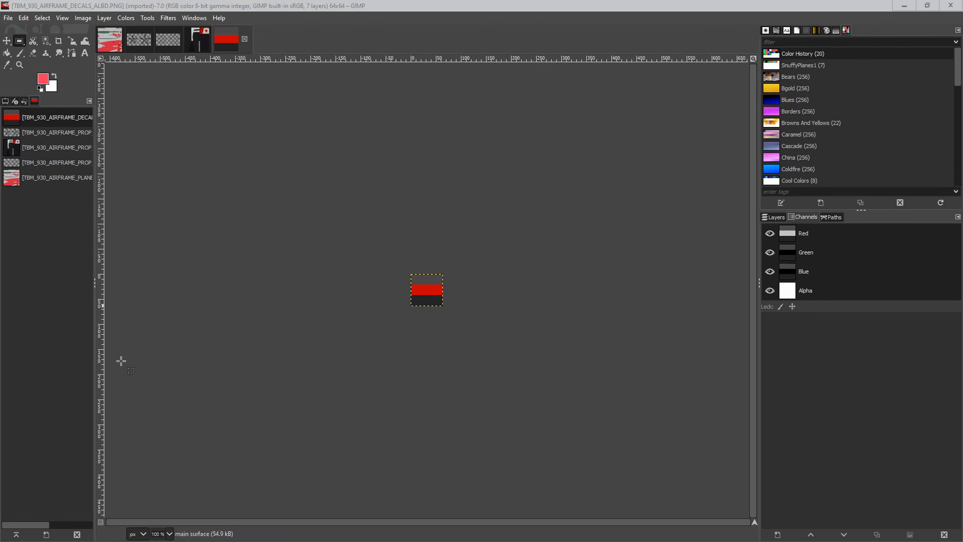
Create a new palette named Ugly Plane.
{"action": "right_click", "coordinate": [859, 58]}
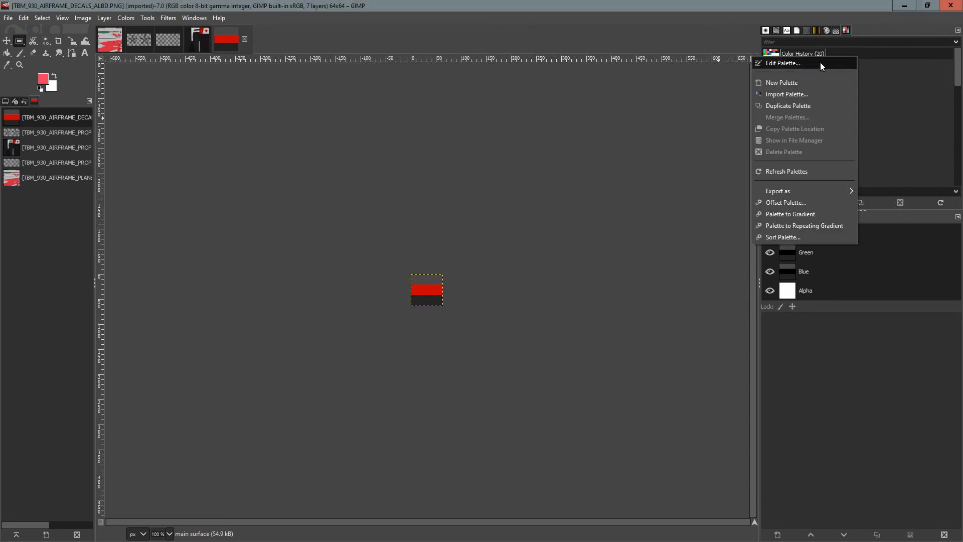
{"action": "left_click", "coordinate": [782, 82]}
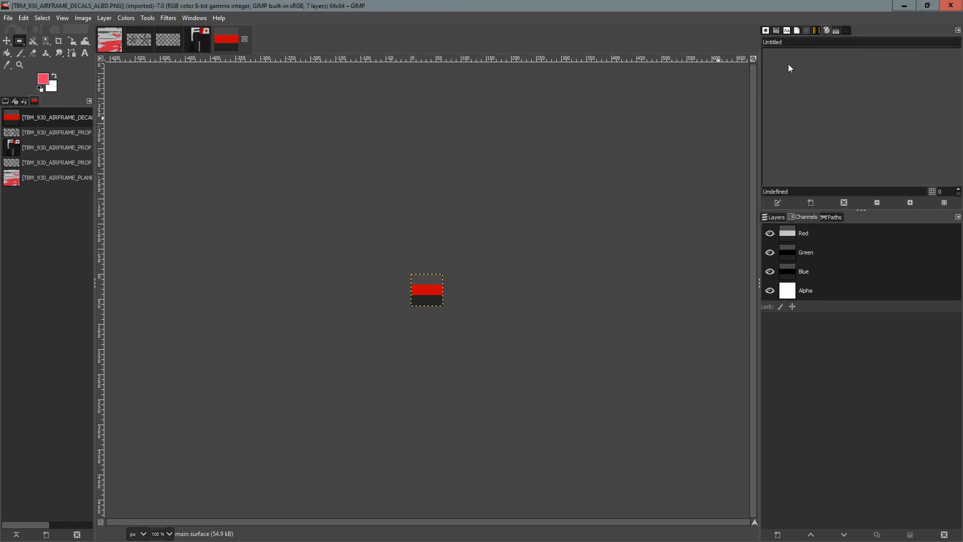
{"action": "left_click", "coordinate": [796, 42]}
{"action": "type", "text": "Ugly Plane"}
Choose a red foreground colour (df2a2a) and add it to the Ugly Plane palette.
{"action": "left_click", "coordinate": [7, 66]}
{"action": "left_click", "coordinate": [55, 77]}
{"action": "left_click", "coordinate": [49, 79]}
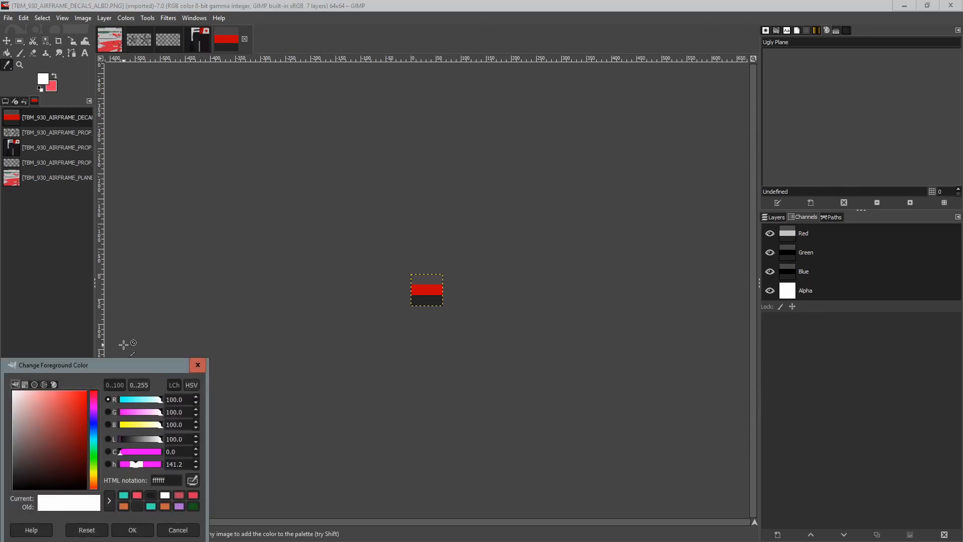
{"action": "left_click_drag", "start_coordinate": [137, 368], "coordinate": [275, 215]}
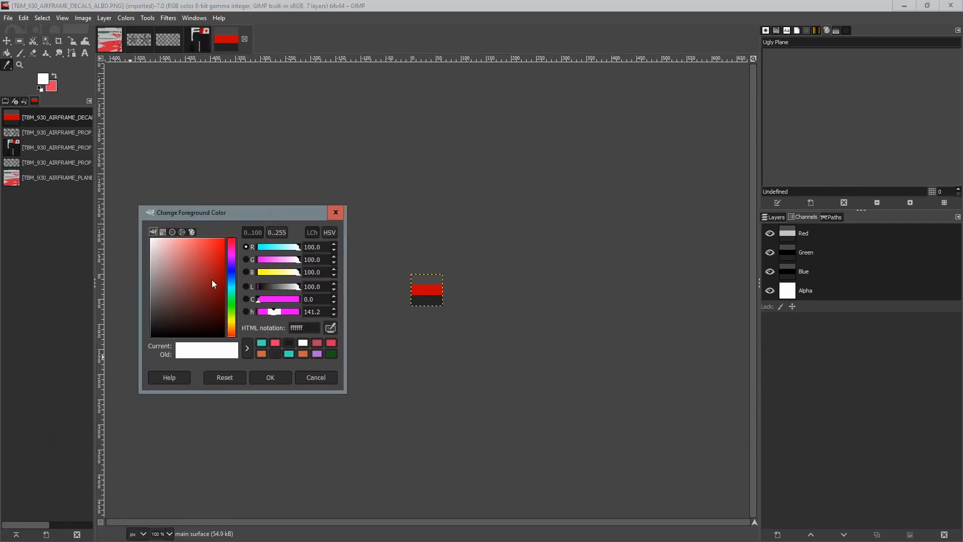
{"action": "left_click", "coordinate": [211, 252]}
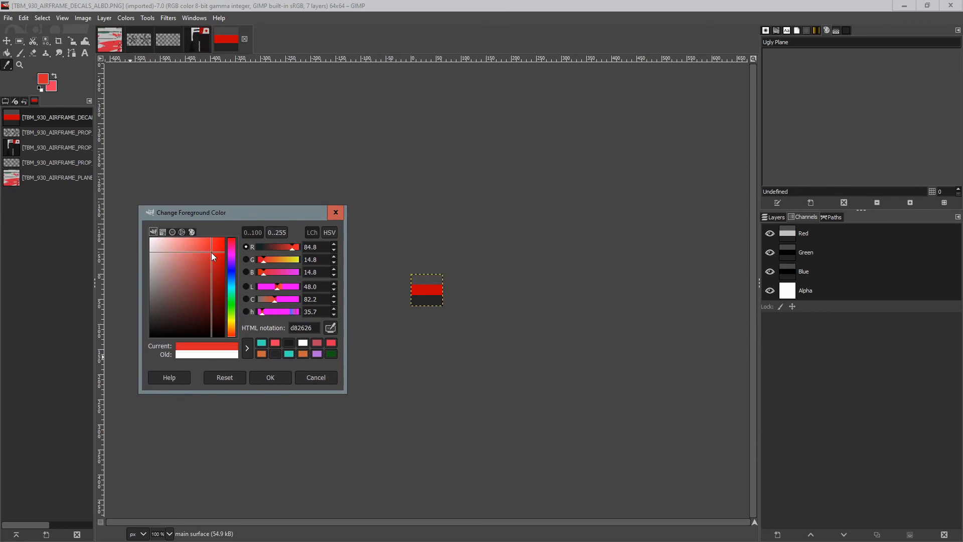
{"action": "left_click", "coordinate": [820, 116]}
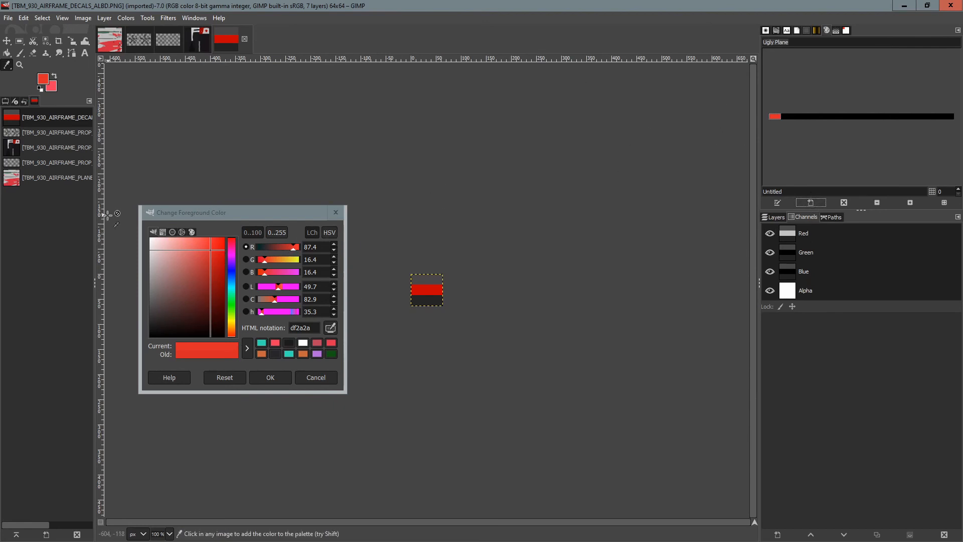
Choose a blue foreground colour (4a9af0) and add it to the Ugly Plane palette.
{"action": "left_click", "coordinate": [234, 278]}
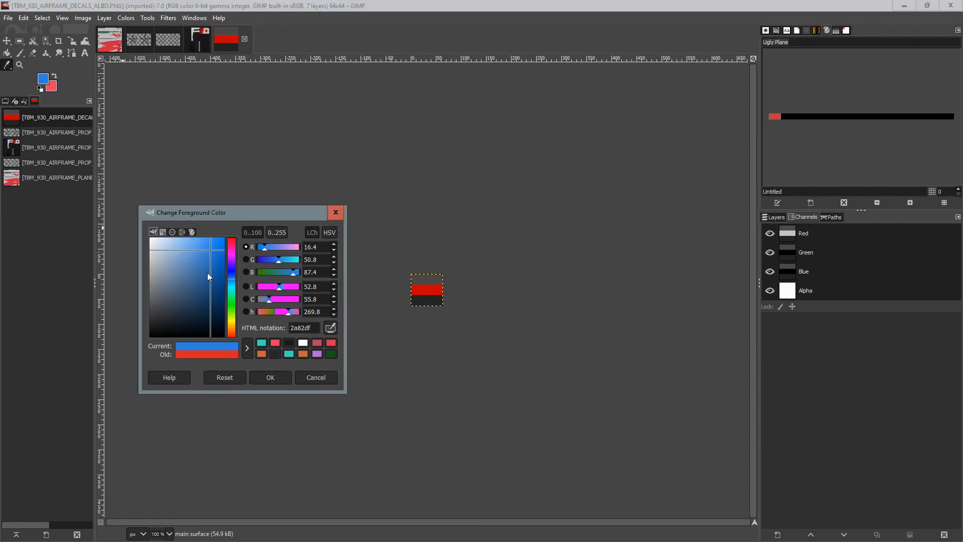
{"action": "left_click", "coordinate": [202, 244]}
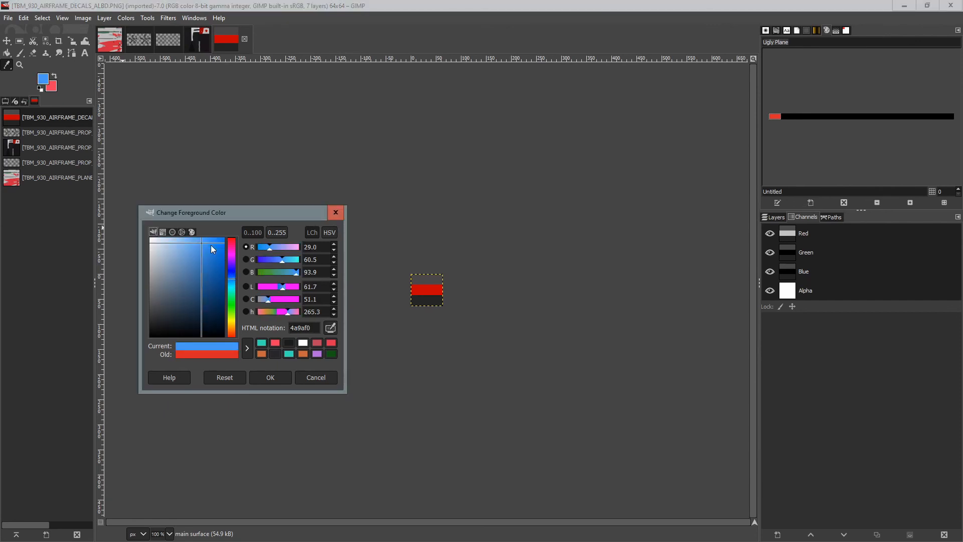
{"action": "left_click", "coordinate": [811, 202]}
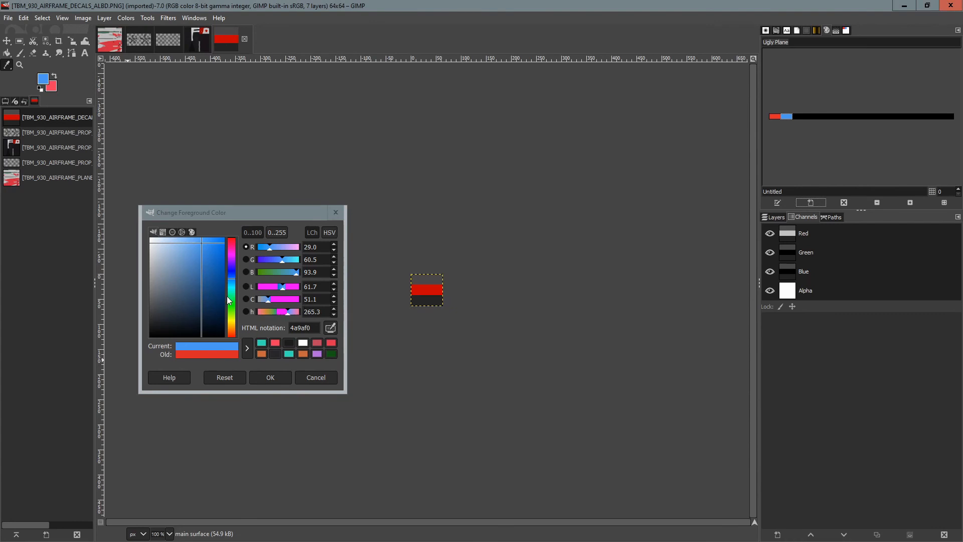
Choose a green foreground colour (6fdf12) and add it to the Ugly Plane palette.
{"action": "mouse_move", "coordinate": [232, 296]}
{"action": "left_mouse_down"}
{"action": "mouse_move", "coordinate": [232, 320]}
{"action": "mouse_move", "coordinate": [232, 313]}
{"action": "left_mouse_up"}
{"action": "left_click", "coordinate": [219, 249]}
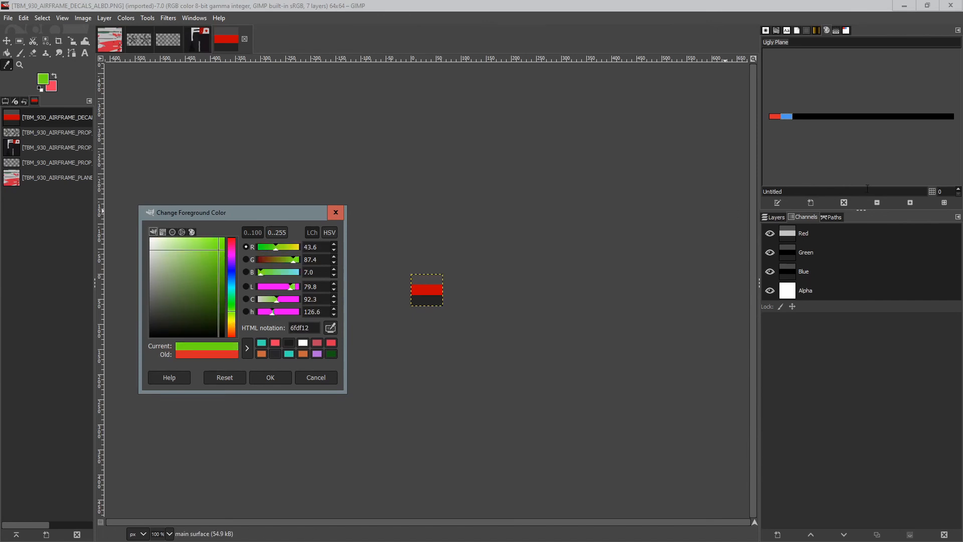
{"action": "left_click", "coordinate": [811, 202]}
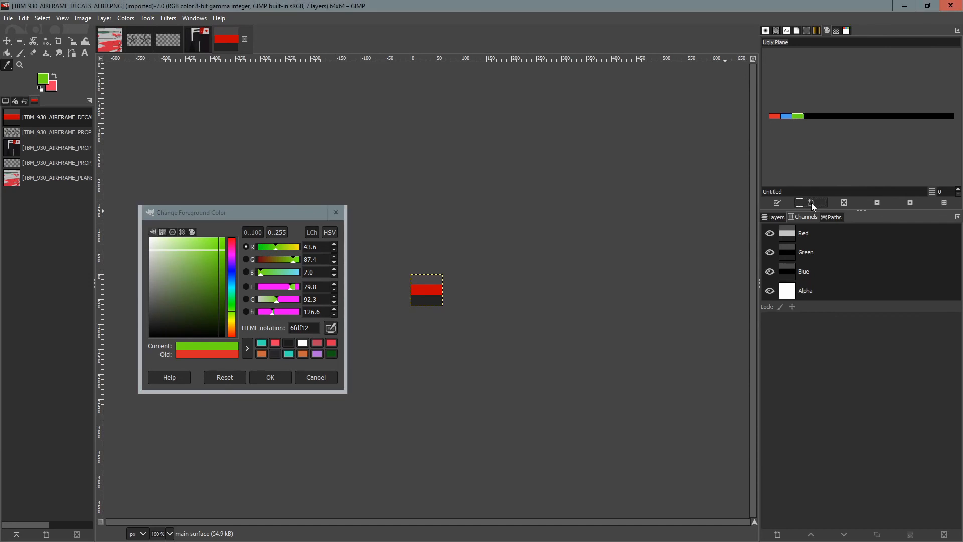
Add a near-black colour (1b1d1b) and a purple colour (b26adb) from the colour history to the palette.
{"action": "left_click", "coordinate": [290, 342]}
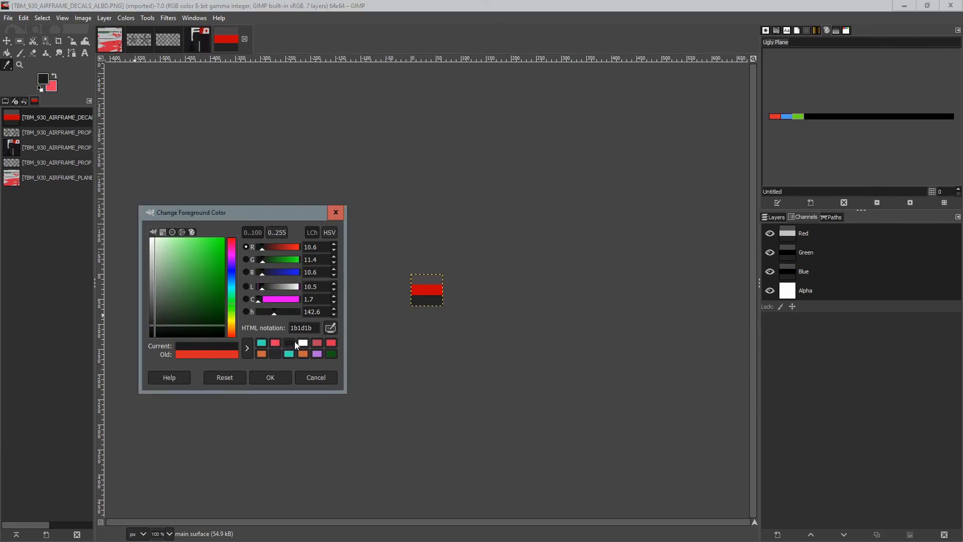
{"action": "left_click", "coordinate": [814, 203]}
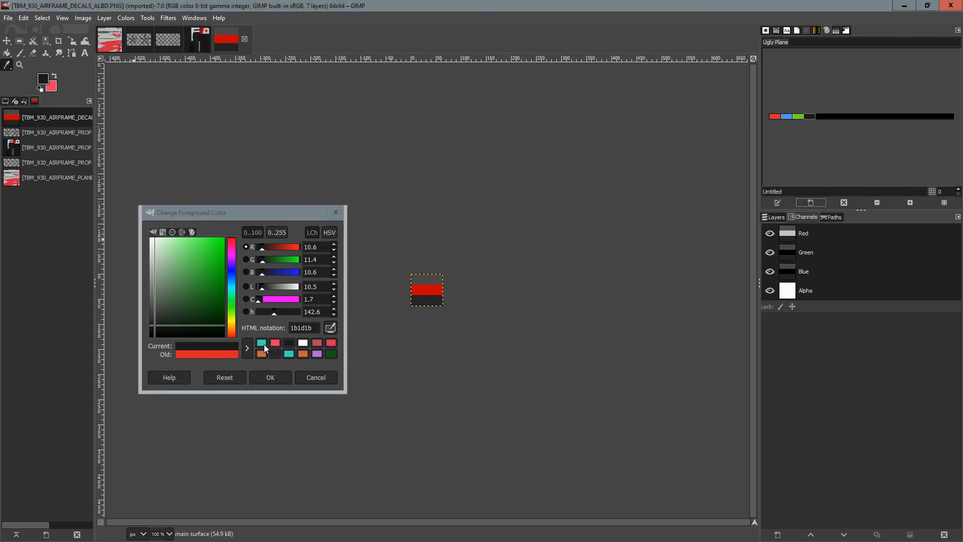
{"action": "left_click", "coordinate": [317, 353]}
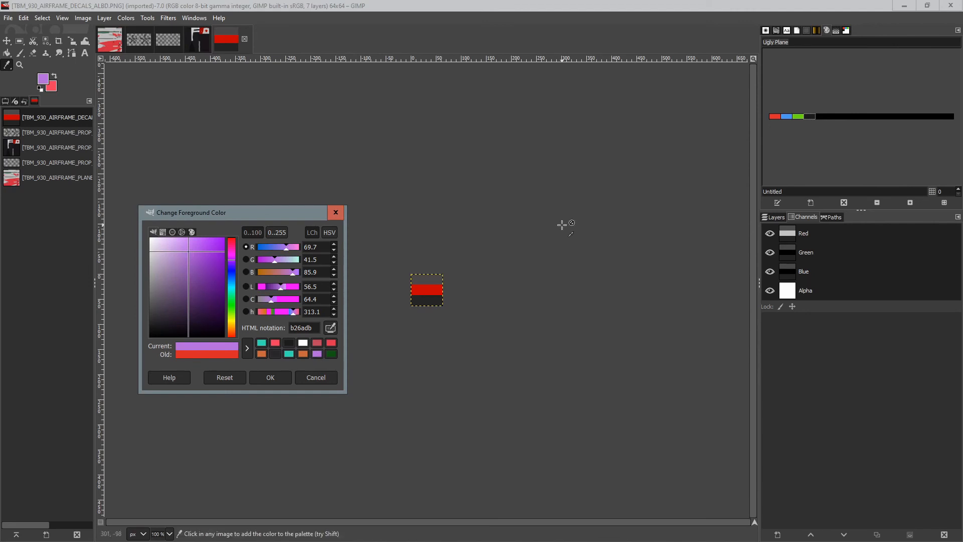
{"action": "left_click", "coordinate": [811, 202]}
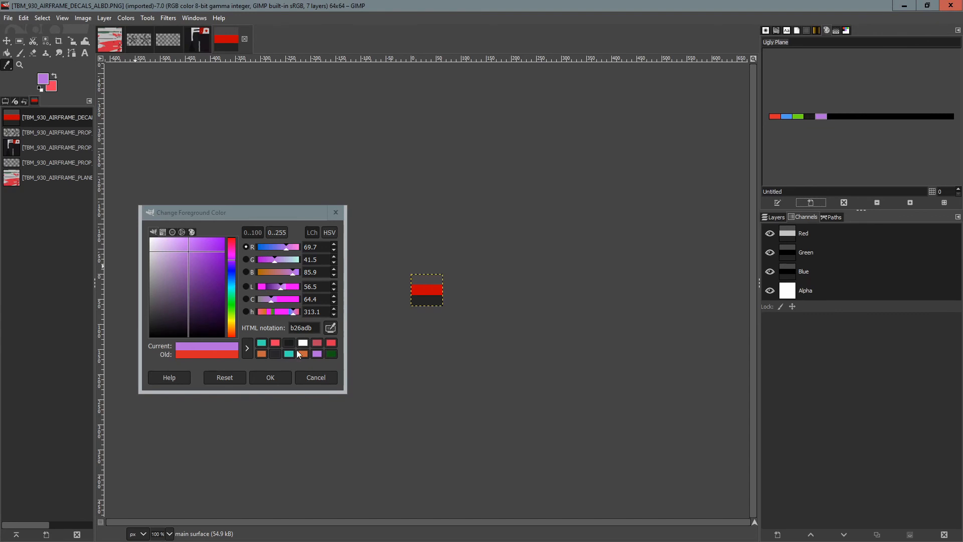
Choose an orange foreground colour (f3894d), add it to the palette and close the colour dialog.
{"action": "left_click", "coordinate": [332, 353]}
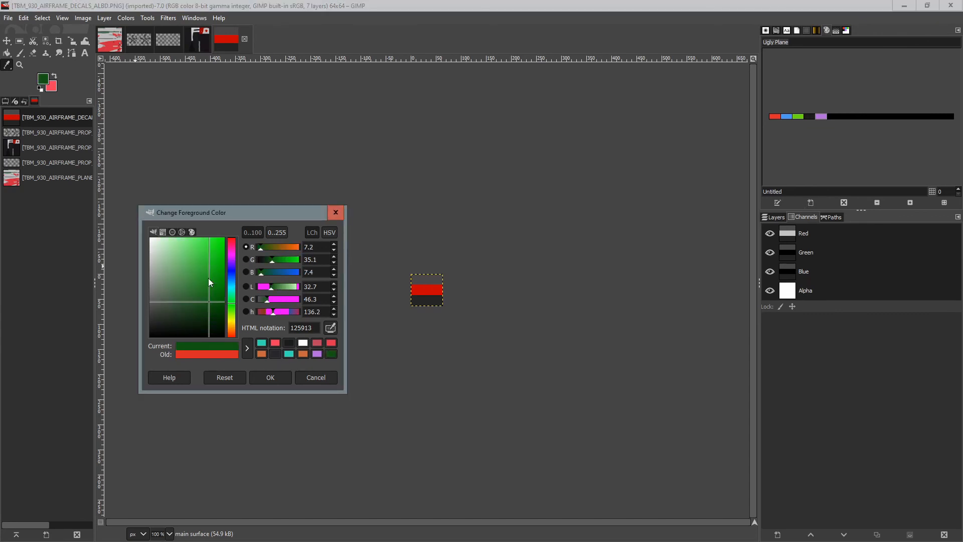
{"action": "left_click_drag", "start_coordinate": [233, 300], "coordinate": [233, 330]}
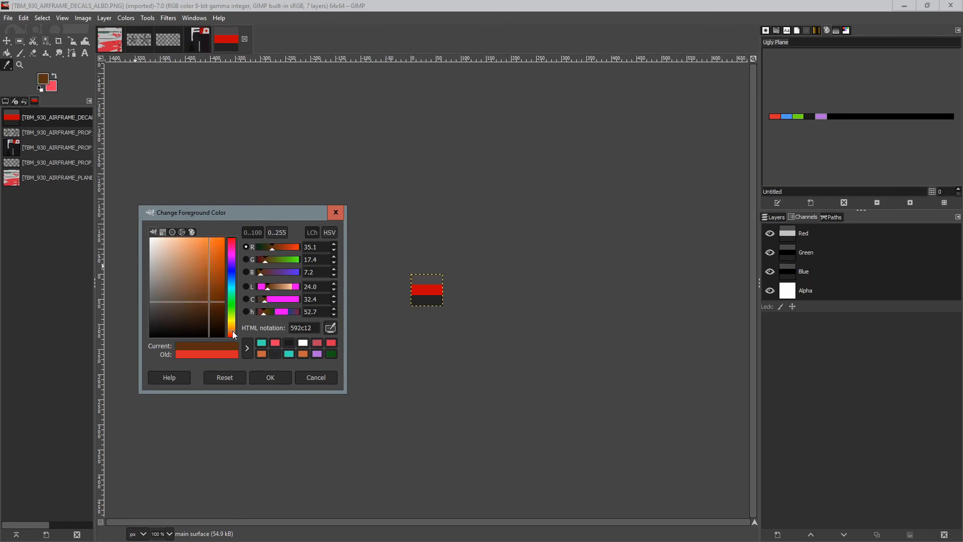
{"action": "left_click", "coordinate": [201, 241]}
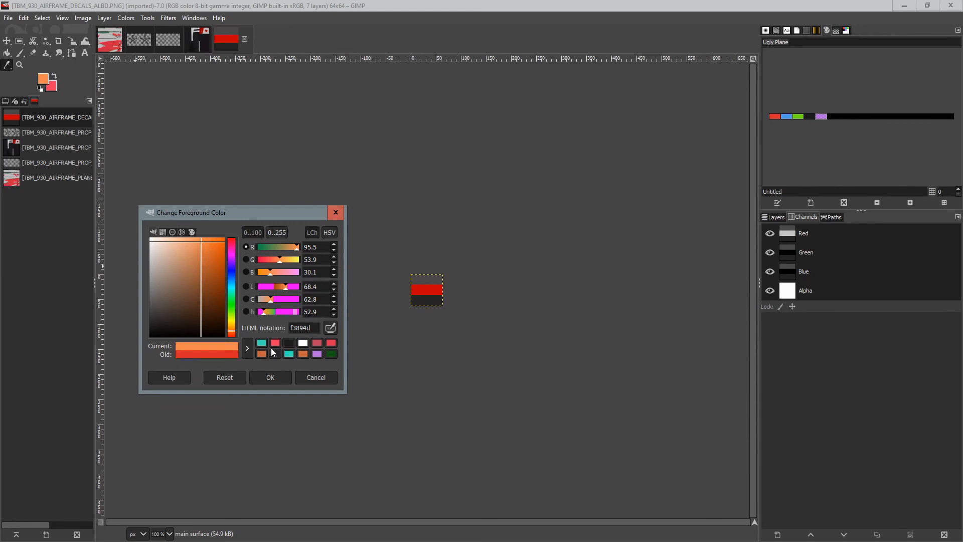
{"action": "left_click", "coordinate": [811, 203]}
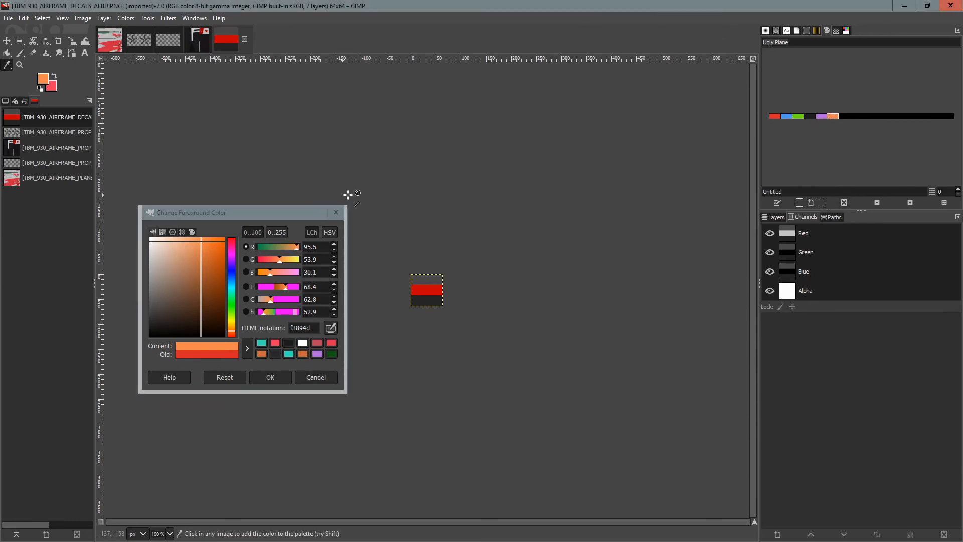
{"action": "left_click", "coordinate": [335, 212]}
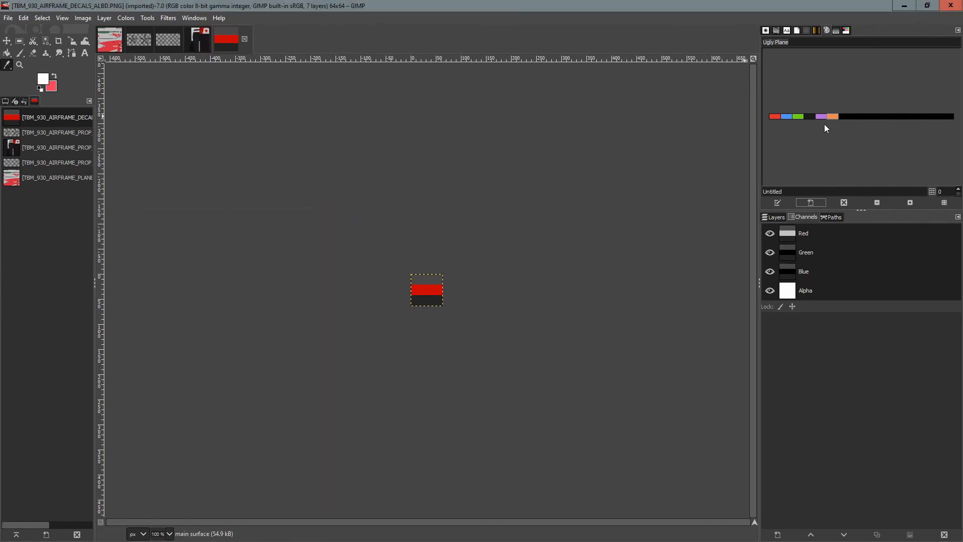
Select the top strip of the DECALS texture and bucket-fill it with the orange palette colour.
{"action": "left_click", "coordinate": [7, 52]}
{"action": "left_click", "coordinate": [46, 41]}
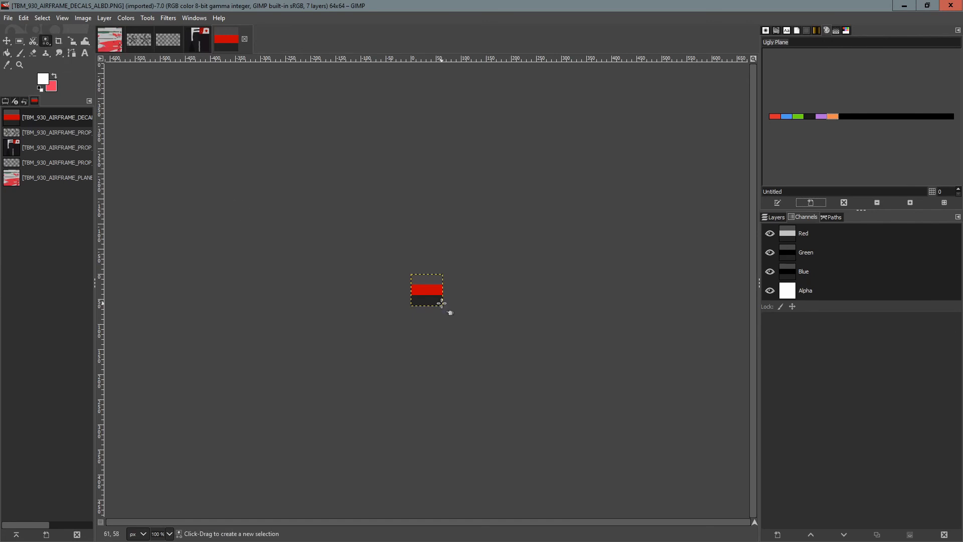
{"action": "left_click", "coordinate": [432, 279]}
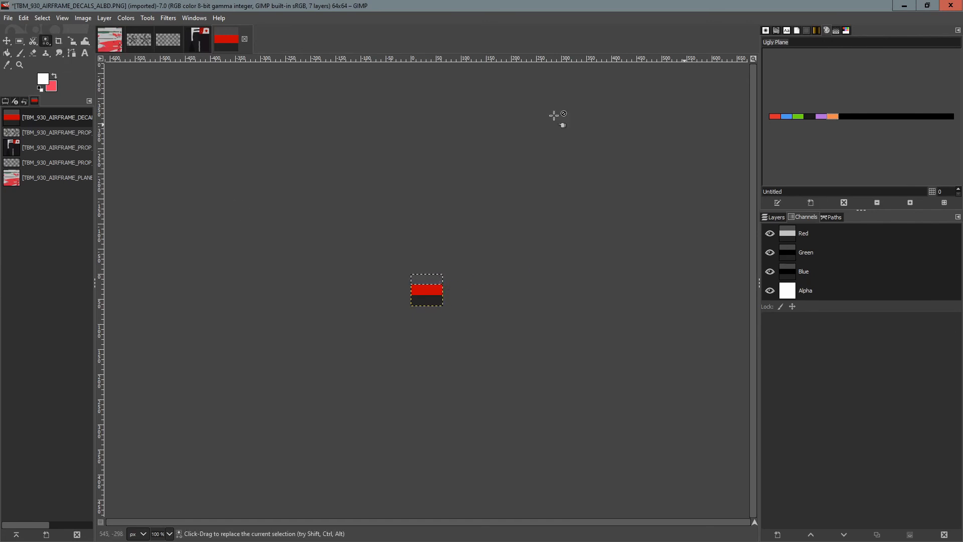
{"action": "left_click", "coordinate": [7, 53]}
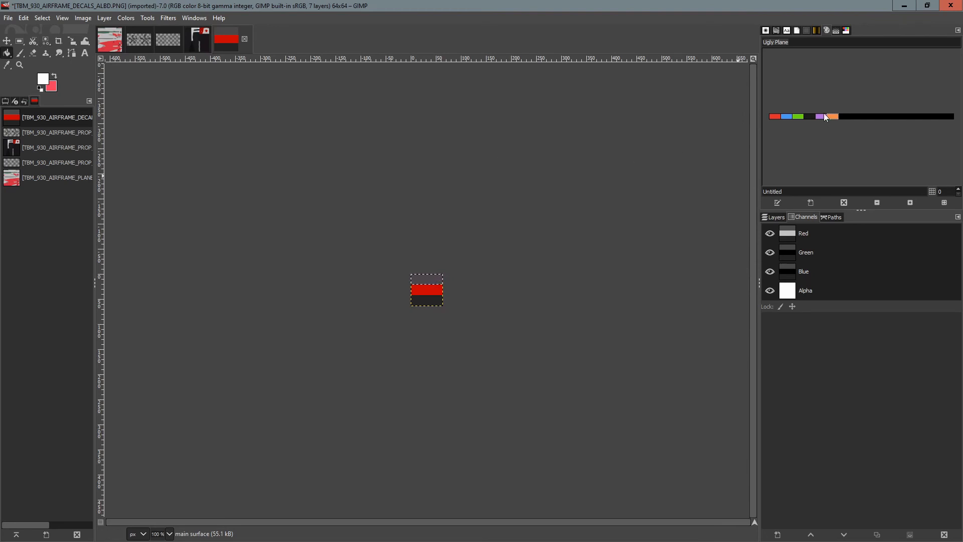
{"action": "left_click", "coordinate": [835, 118]}
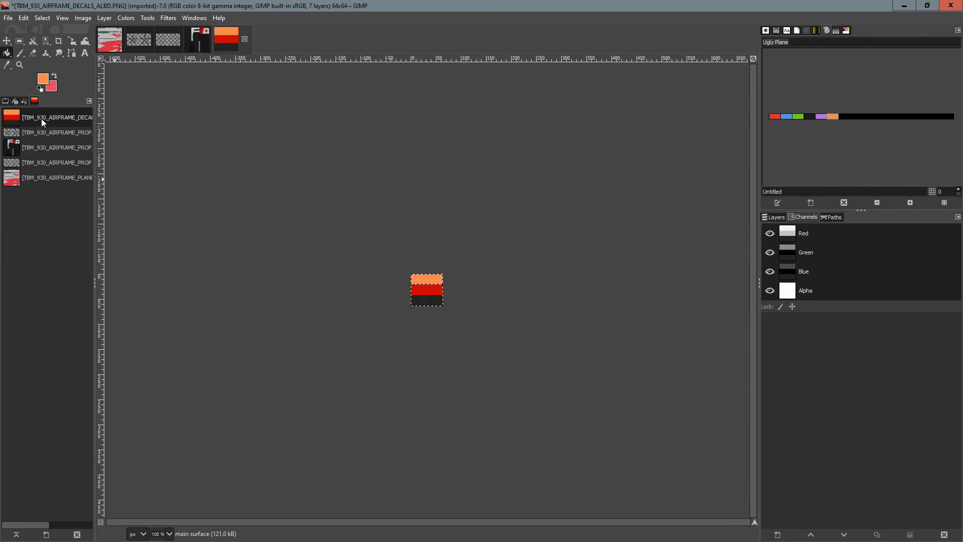
Bucket-fill the red middle strip of the texture with the near-black palette colour.
{"action": "left_click", "coordinate": [46, 41]}
{"action": "left_click", "coordinate": [811, 116]}
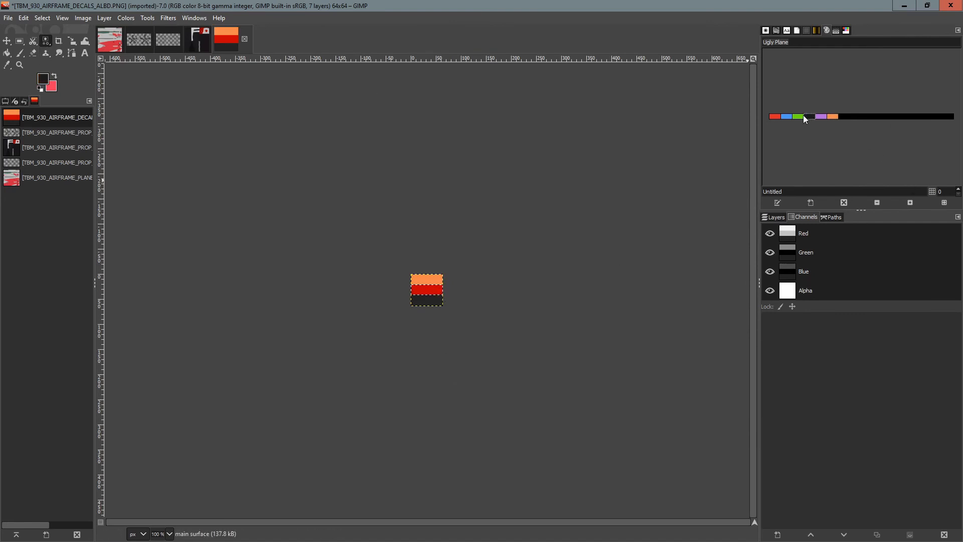
{"action": "left_click", "coordinate": [8, 53]}
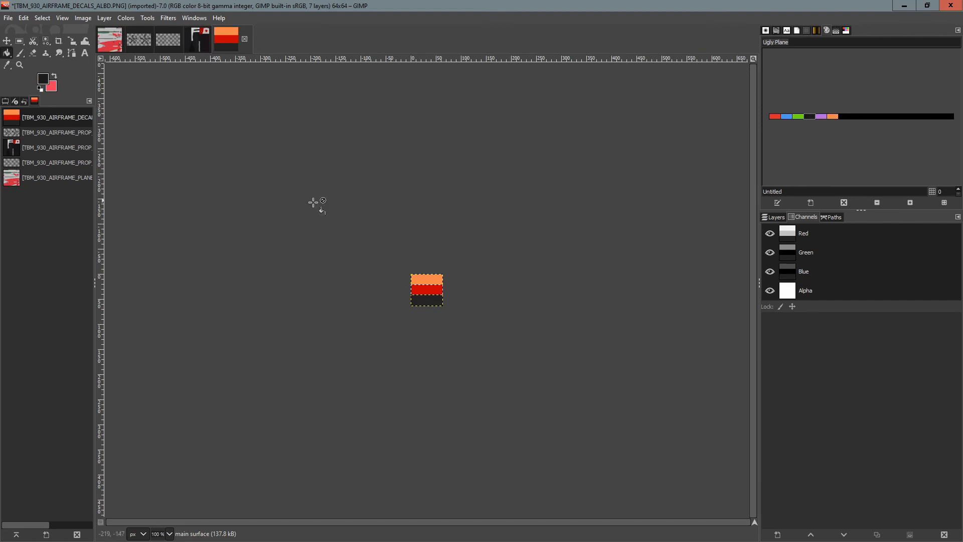
{"action": "left_click", "coordinate": [429, 287]}
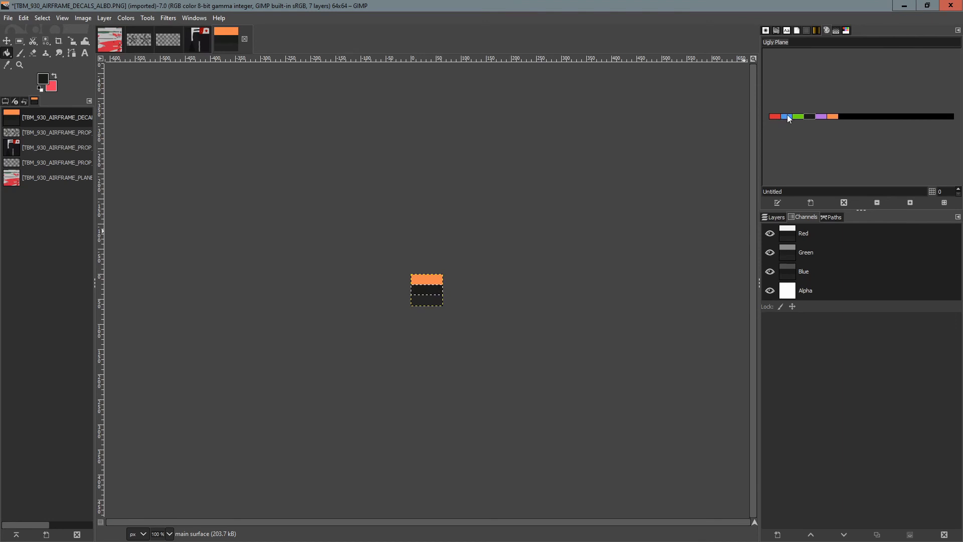
Zoom in on the texture and make a rectangle selection covering the bottom strip.
{"action": "left_click", "coordinate": [47, 43]}
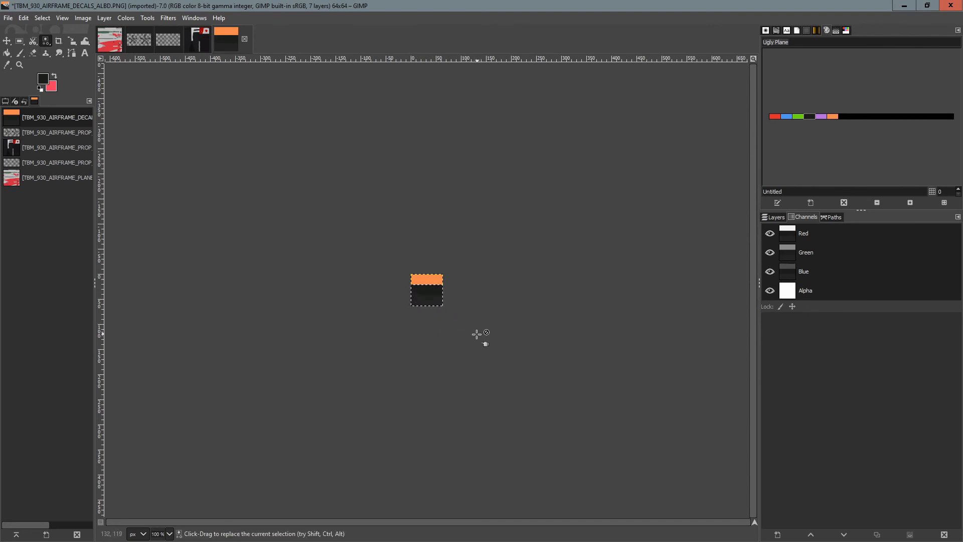
{"action": "scroll", "coordinate": [477, 333], "scroll_direction": "up", "scroll_amount": 2, "text": "ctrl"}
{"action": "scroll", "coordinate": [329, 217], "scroll_direction": "up", "scroll_amount": 2, "text": "ctrl"}
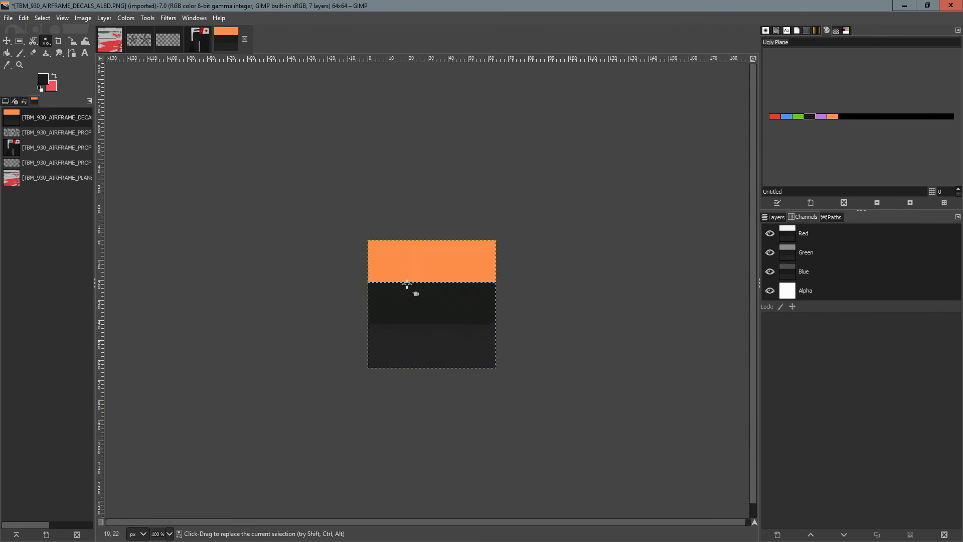
{"action": "left_click", "coordinate": [20, 41]}
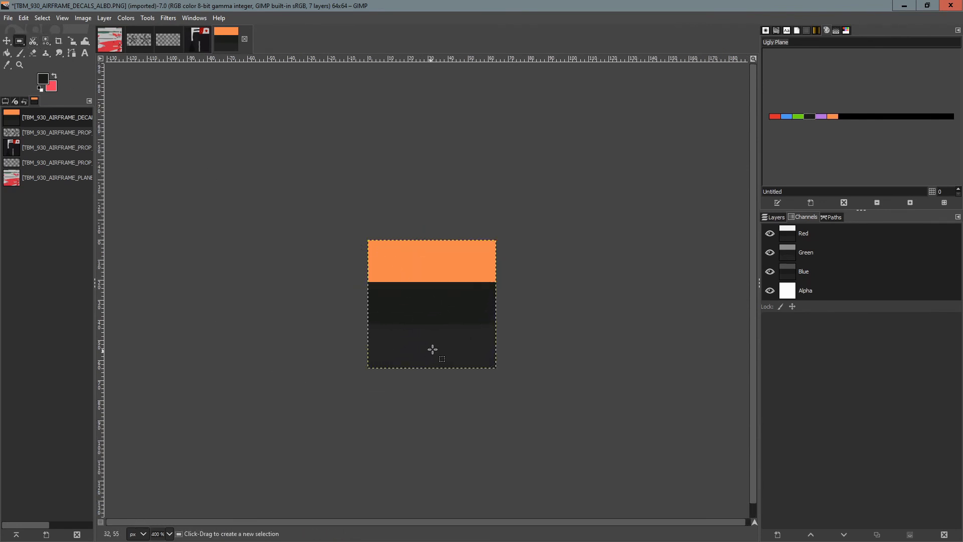
{"action": "left_click", "coordinate": [369, 325]}
{"action": "left_click_drag", "start_coordinate": [369, 325], "coordinate": [439, 352]}
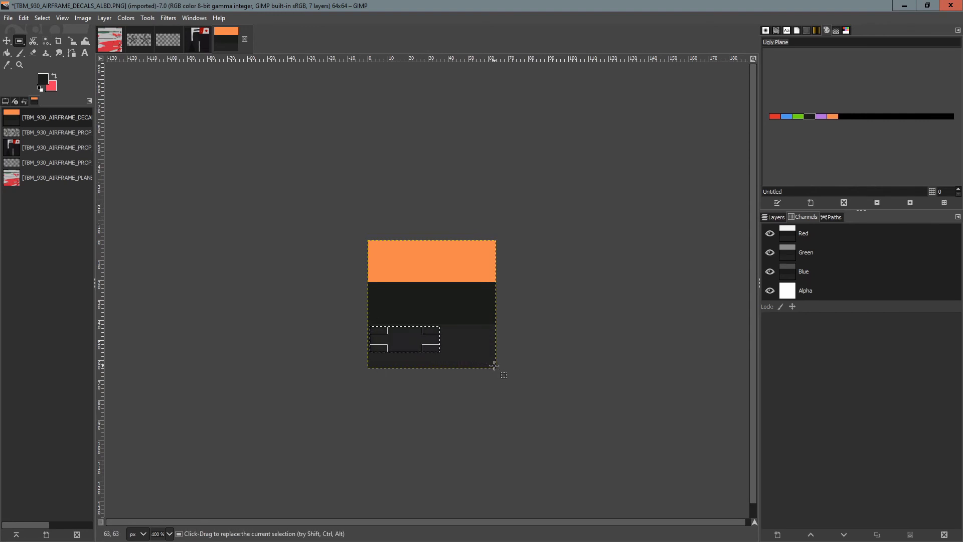
{"action": "left_click", "coordinate": [442, 360]}
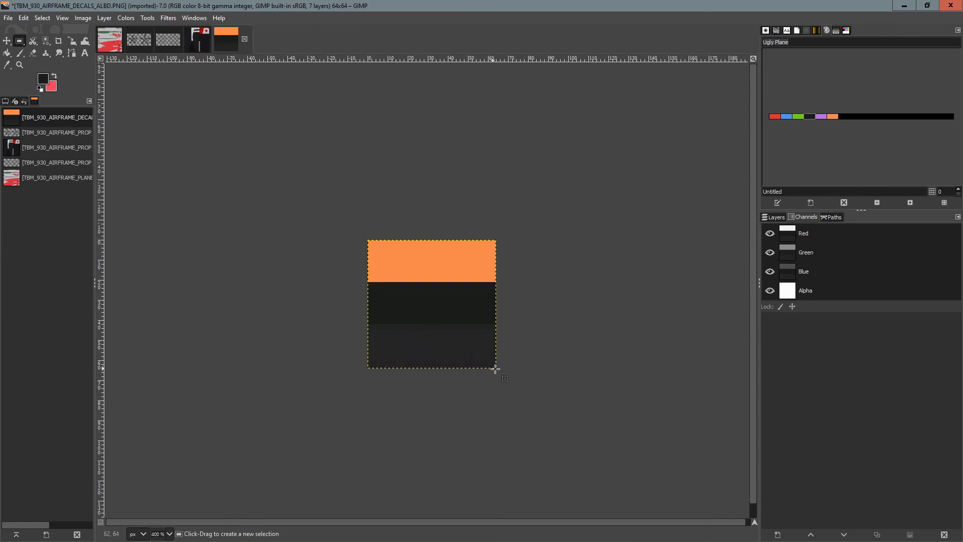
{"action": "left_click_drag", "start_coordinate": [496, 369], "coordinate": [458, 336]}
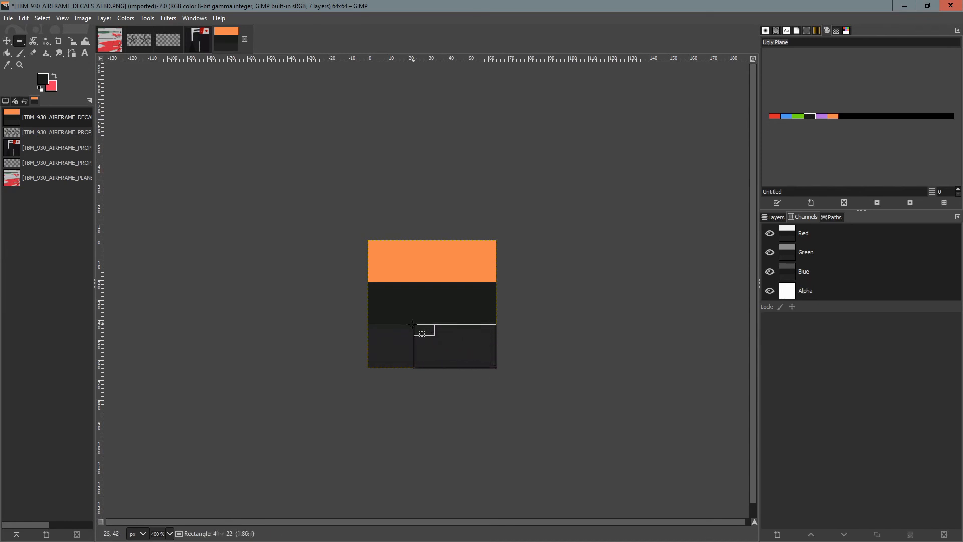
{"action": "left_click_drag", "start_coordinate": [366, 325], "coordinate": [367, 325]}
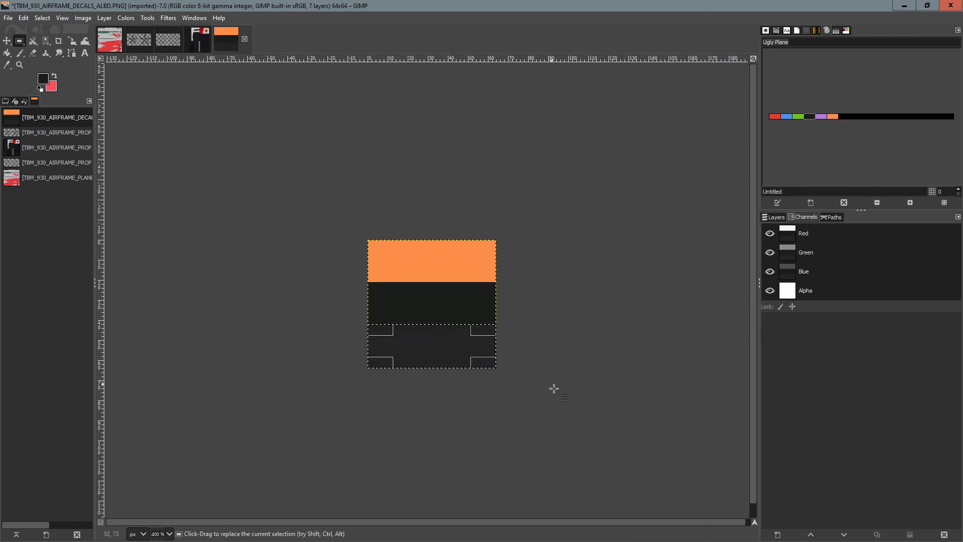
Bucket-fill the selected bottom strip with the red palette colour, then refill it with purple.
{"action": "left_click", "coordinate": [7, 53]}
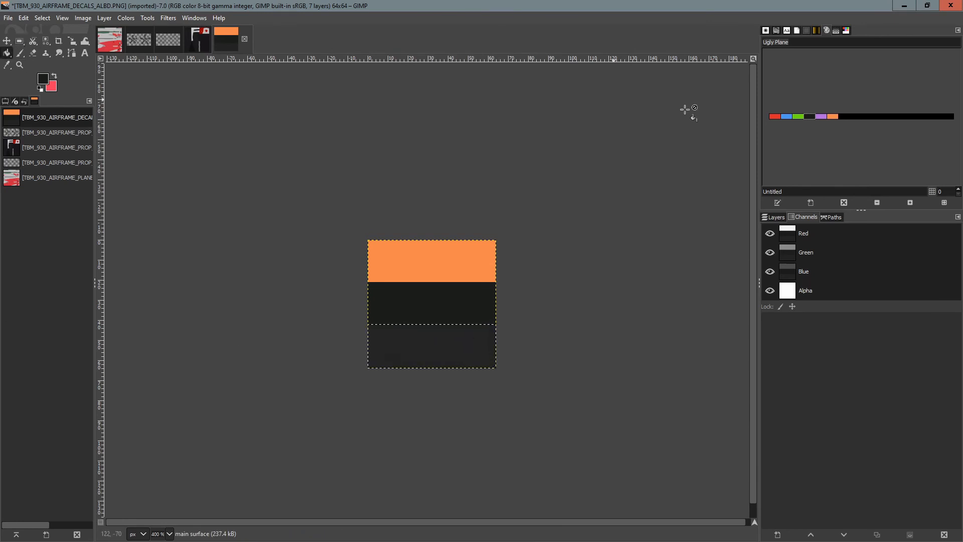
{"action": "left_click", "coordinate": [774, 116]}
{"action": "left_click", "coordinate": [433, 349]}
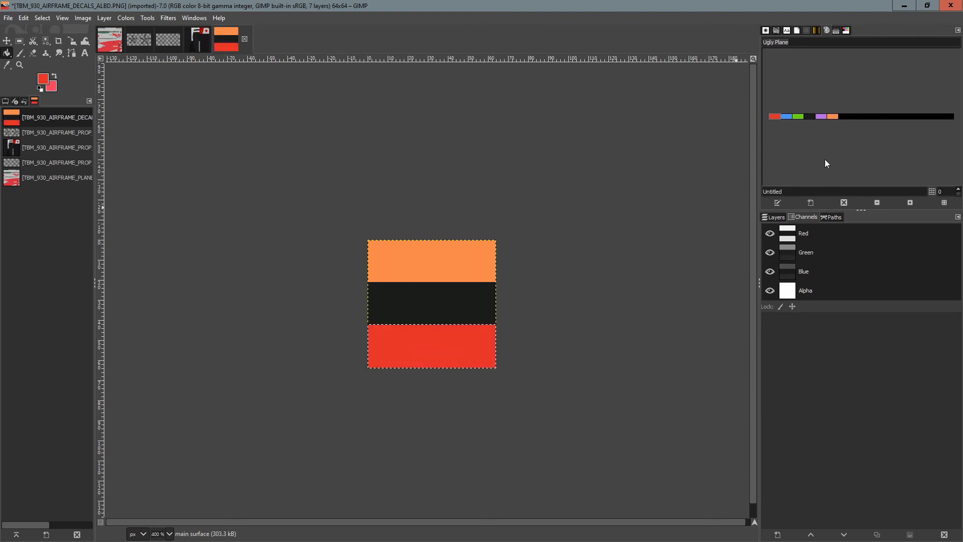
{"action": "left_click", "coordinate": [820, 116]}
{"action": "left_click", "coordinate": [469, 338]}
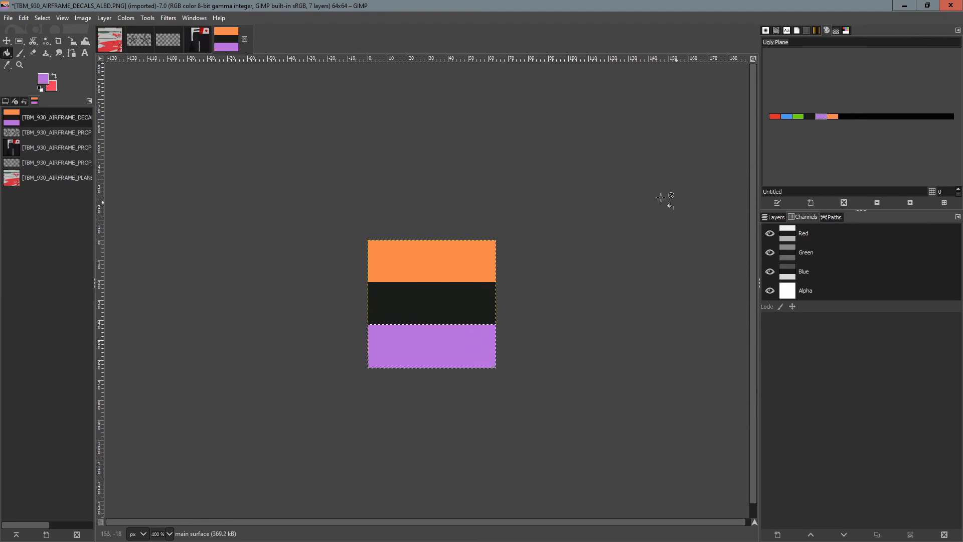
{"action": "left_click", "coordinate": [245, 38]}
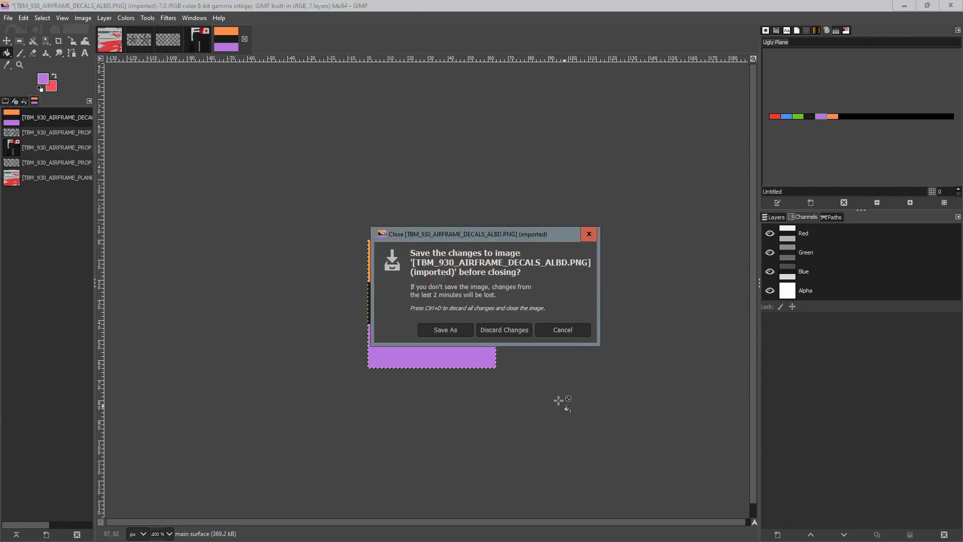
{"action": "left_click", "coordinate": [568, 333]}
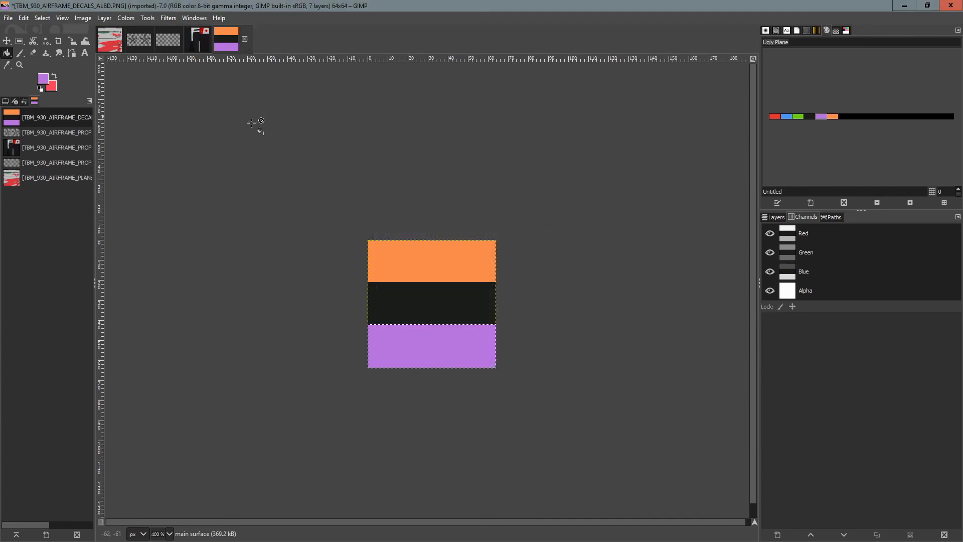
{"action": "left_click", "coordinate": [244, 38]}
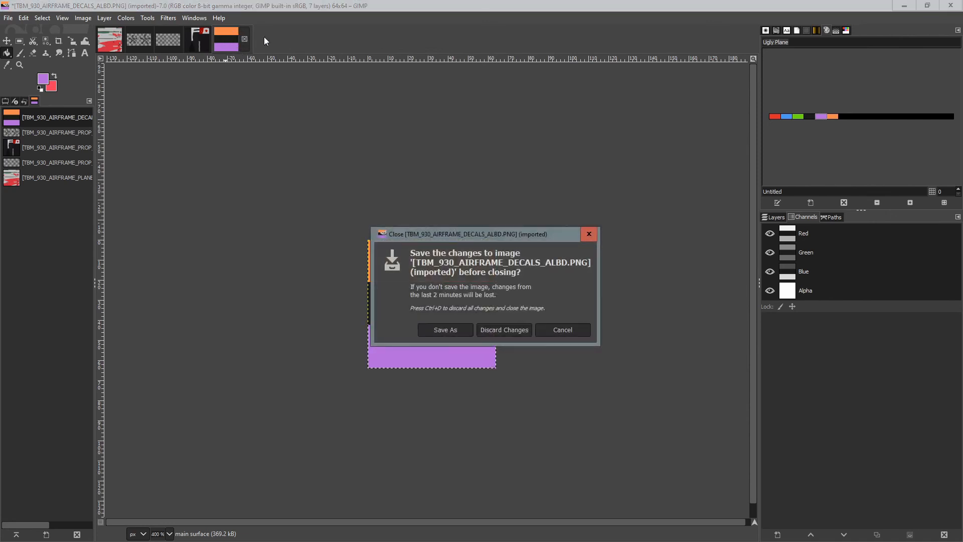
{"action": "left_click", "coordinate": [554, 331]}
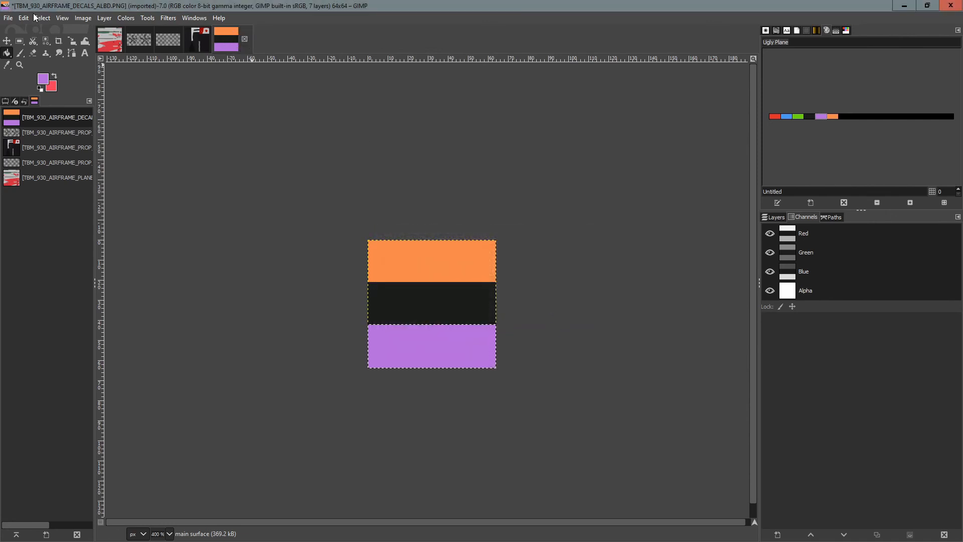
Export the DECALS image over TBM_930_AIRFRAME_DECALS_ALBD.PNG.DDS in TEXTURE.UGLY, replacing it, then close the image discarding changes.
{"action": "left_click", "coordinate": [9, 20]}
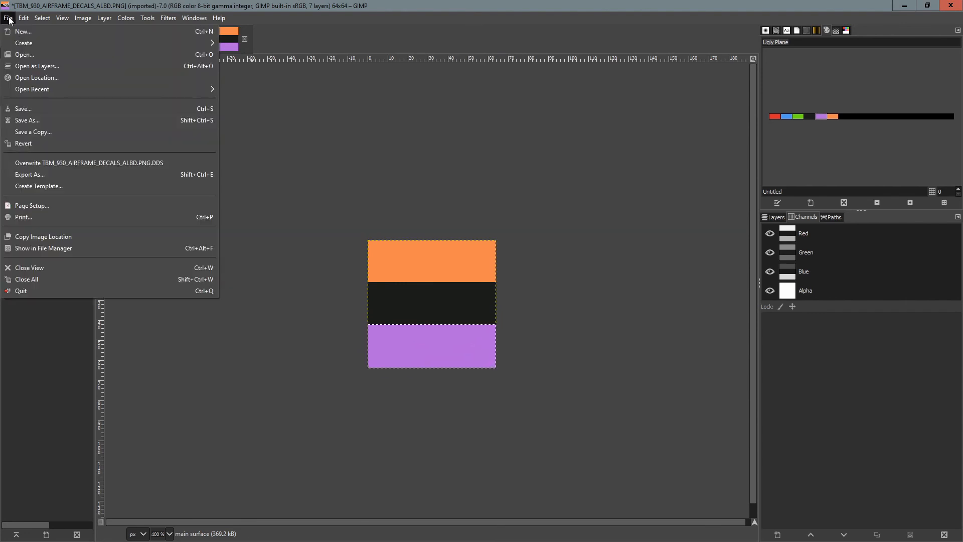
{"action": "left_click", "coordinate": [40, 177]}
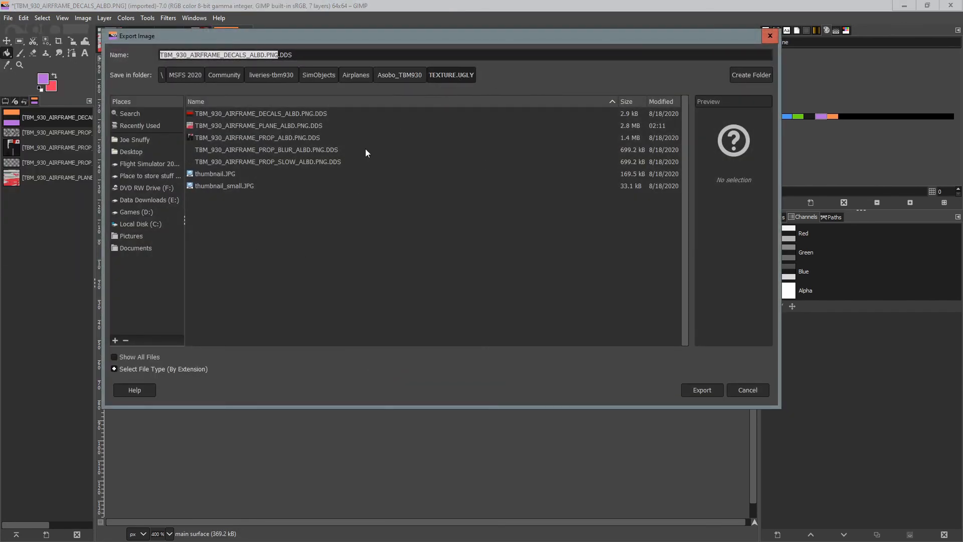
{"action": "left_click", "coordinate": [291, 113]}
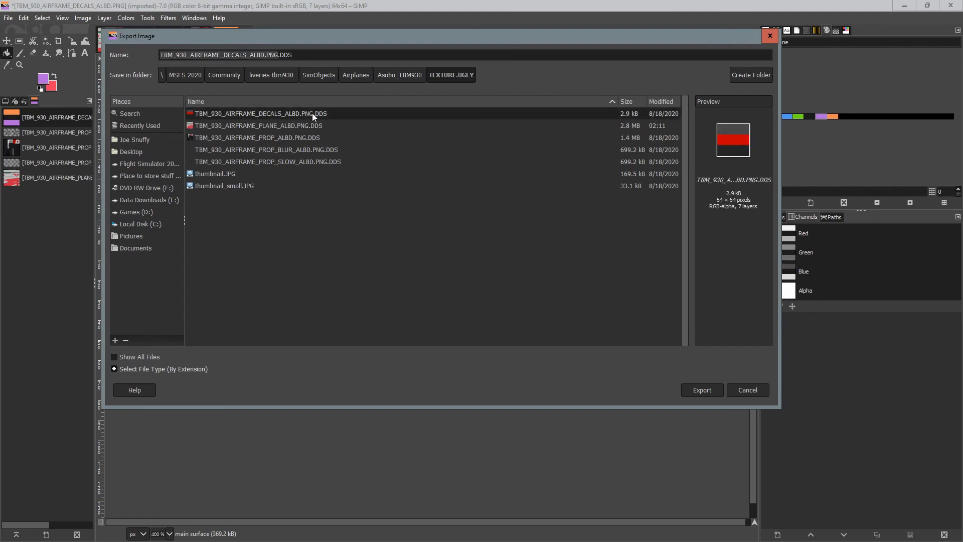
{"action": "left_click", "coordinate": [701, 390]}
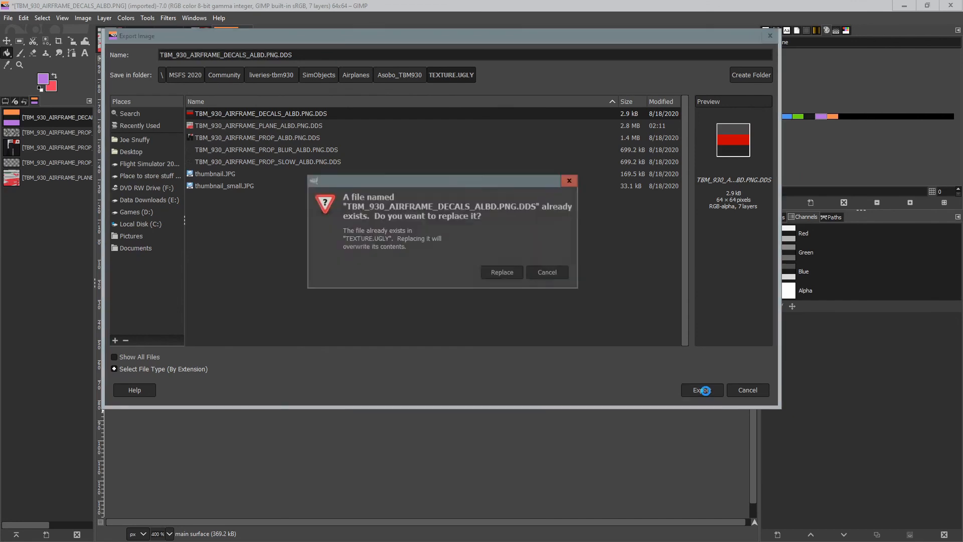
{"action": "left_click", "coordinate": [502, 272]}
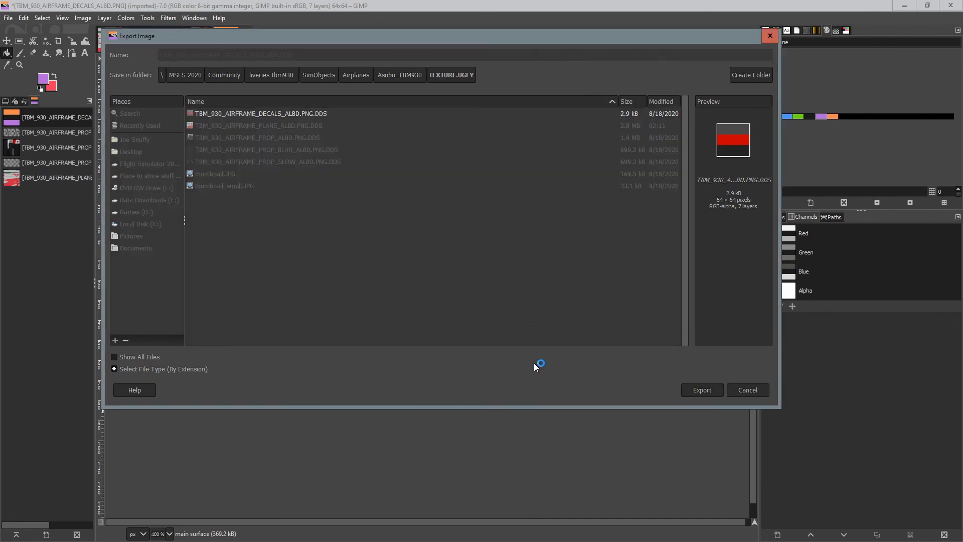
{"action": "left_click", "coordinate": [281, 376]}
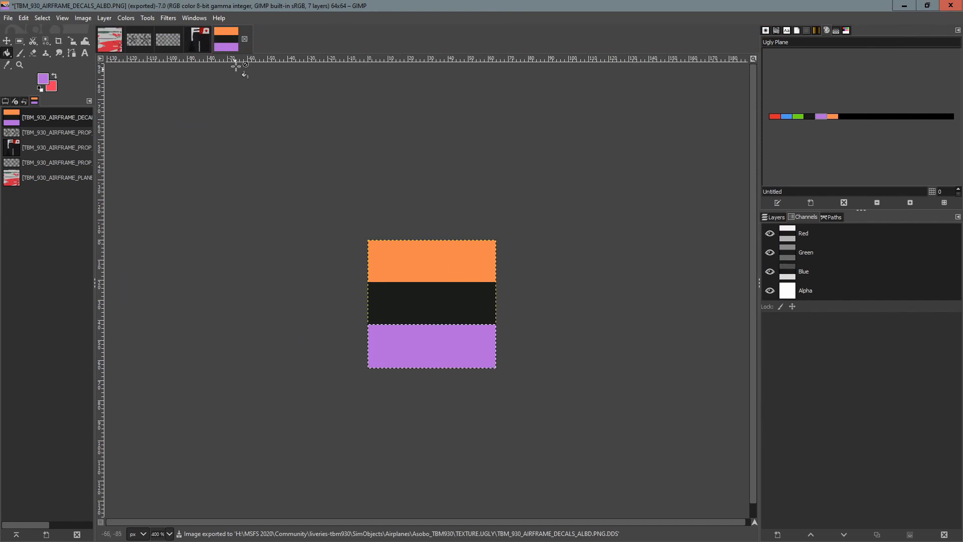
{"action": "left_click", "coordinate": [245, 38]}
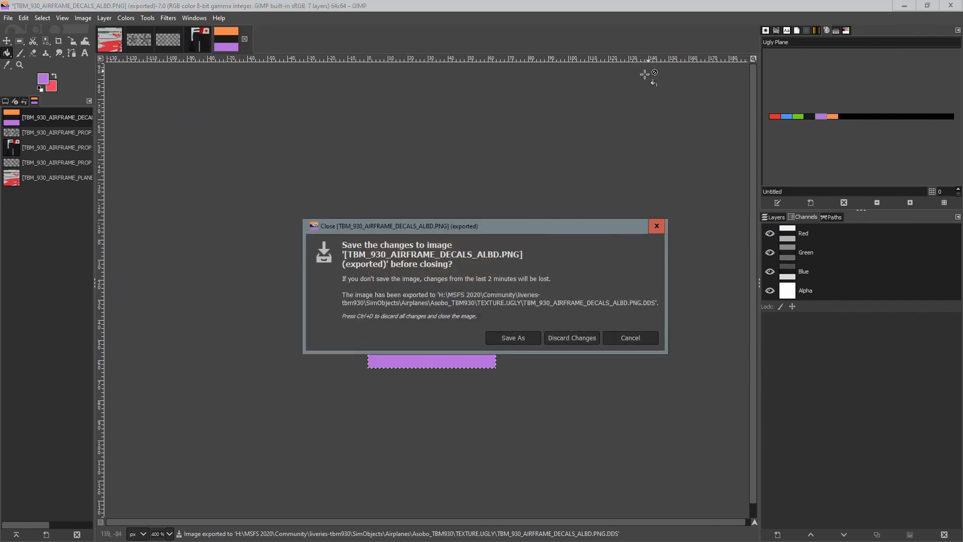
{"action": "left_click", "coordinate": [574, 338]}
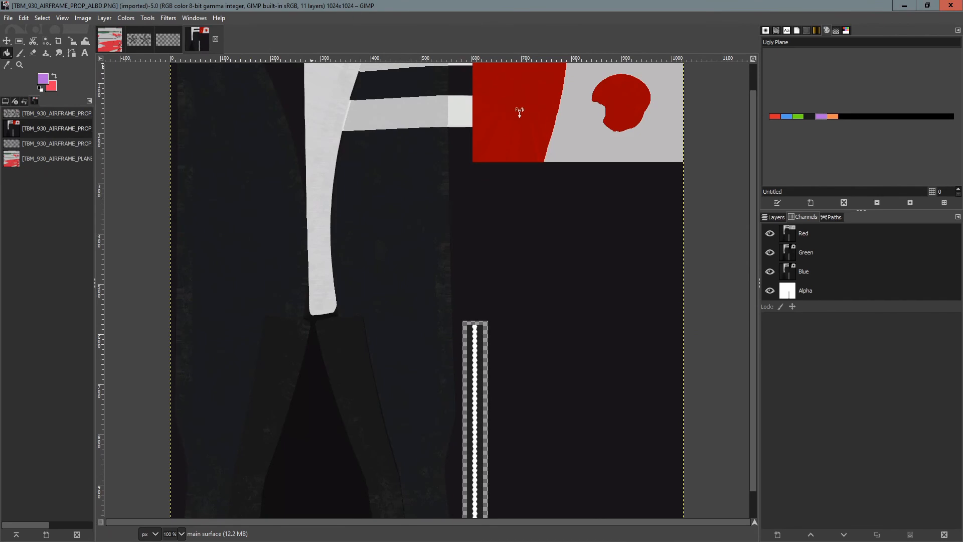
Open the exported TBM_930_AIRFRAME_DECALS_ALBD.PNG.DDS to check it, then close it again.
{"action": "left_click", "coordinate": [8, 17]}
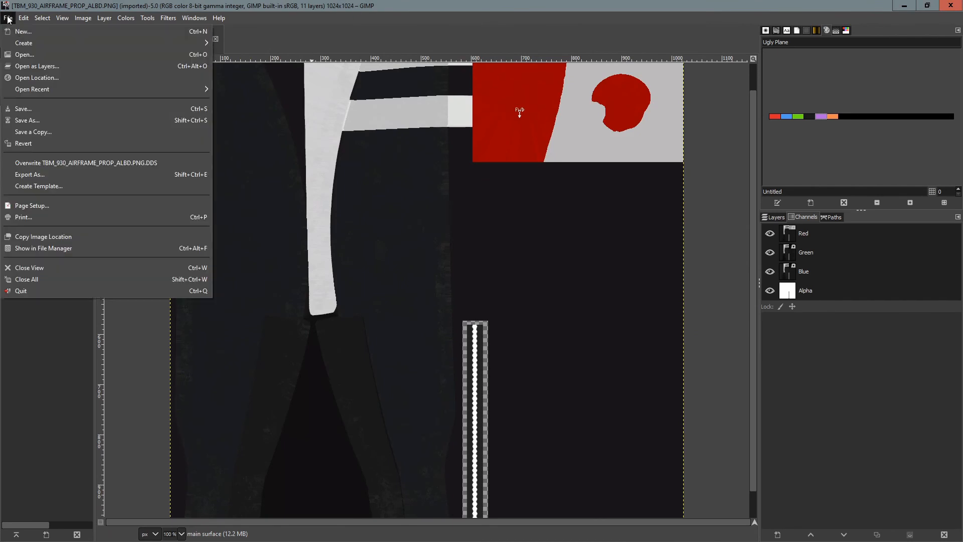
{"action": "left_click", "coordinate": [26, 54]}
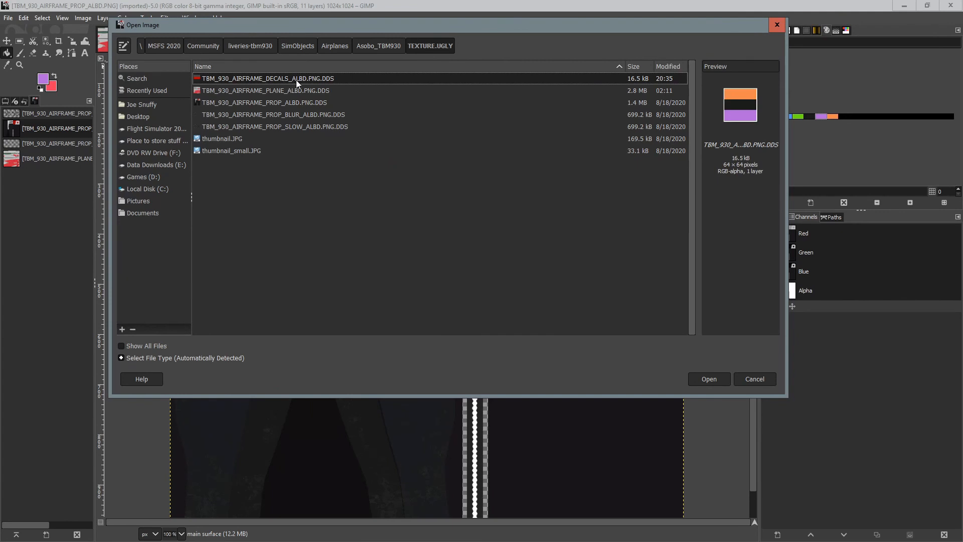
{"action": "double_click", "coordinate": [297, 80]}
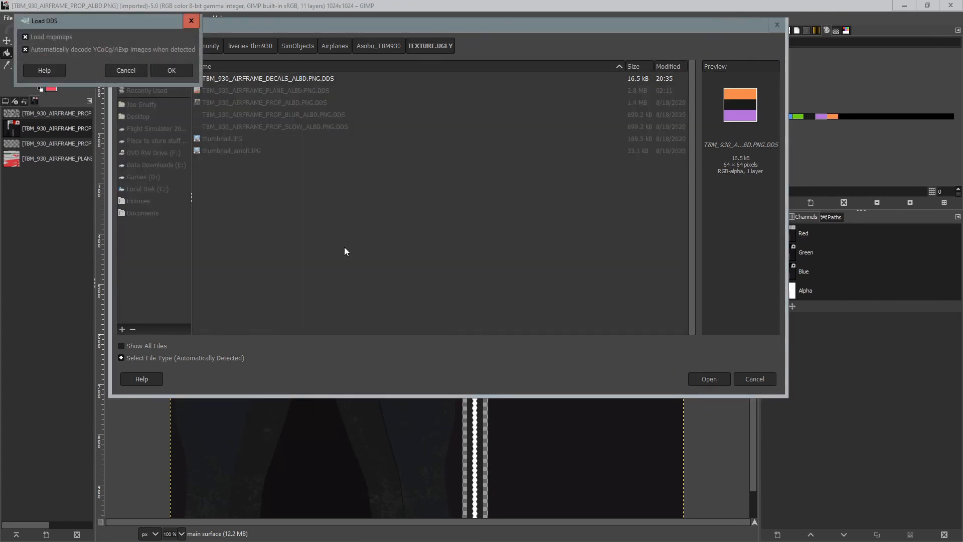
{"action": "left_click", "coordinate": [169, 71]}
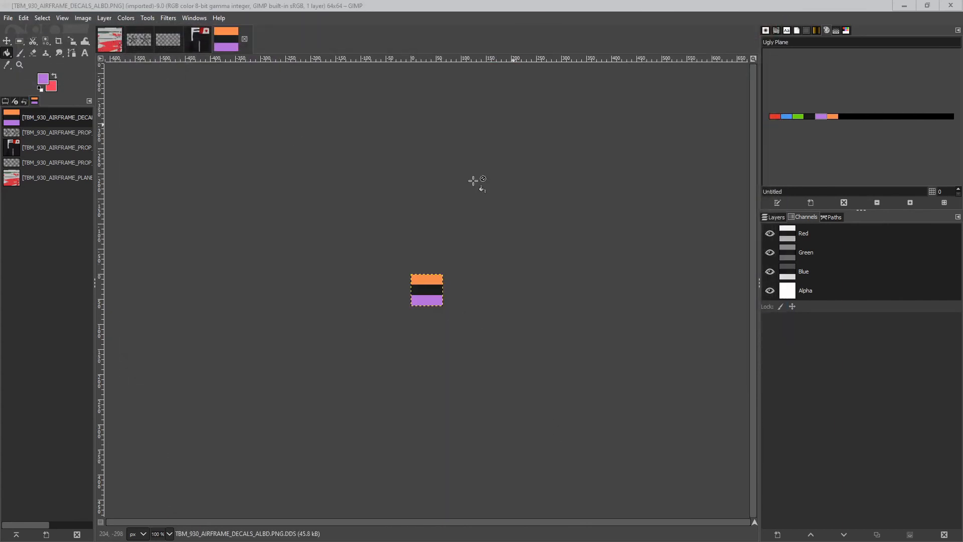
{"action": "left_click", "coordinate": [245, 39]}
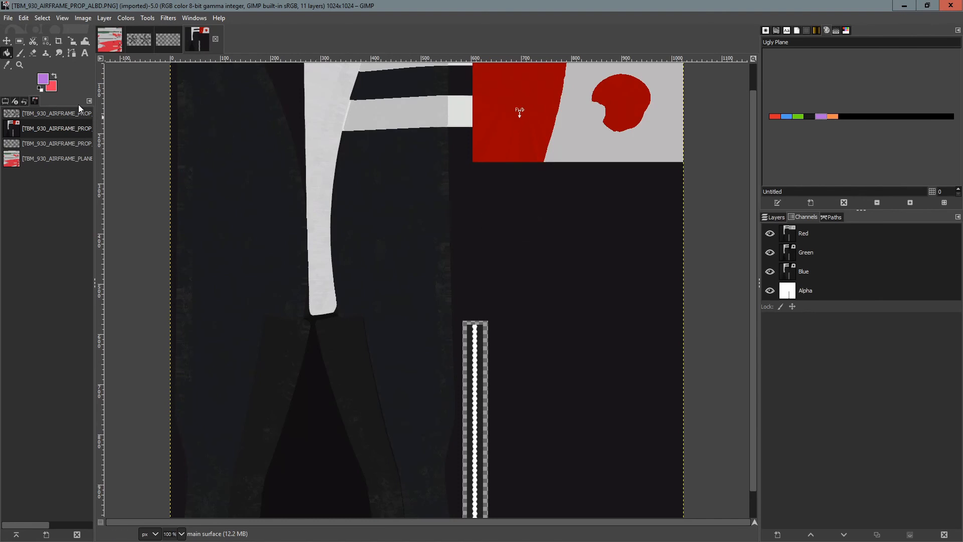
Select the dark areas of the PROP texture by colour and bucket-fill them green, then undo the fill.
{"action": "left_click", "coordinate": [33, 43]}
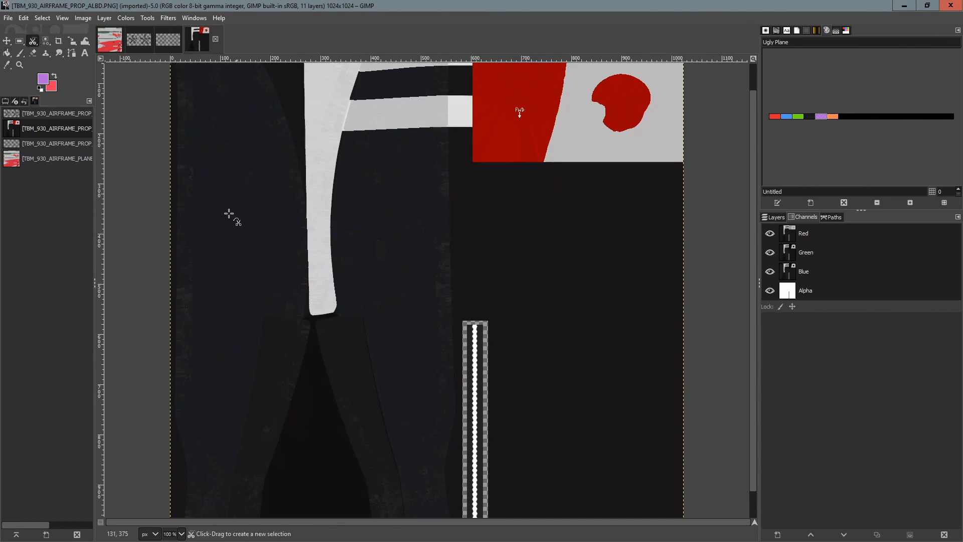
{"action": "left_click", "coordinate": [45, 44]}
{"action": "left_click", "coordinate": [262, 225]}
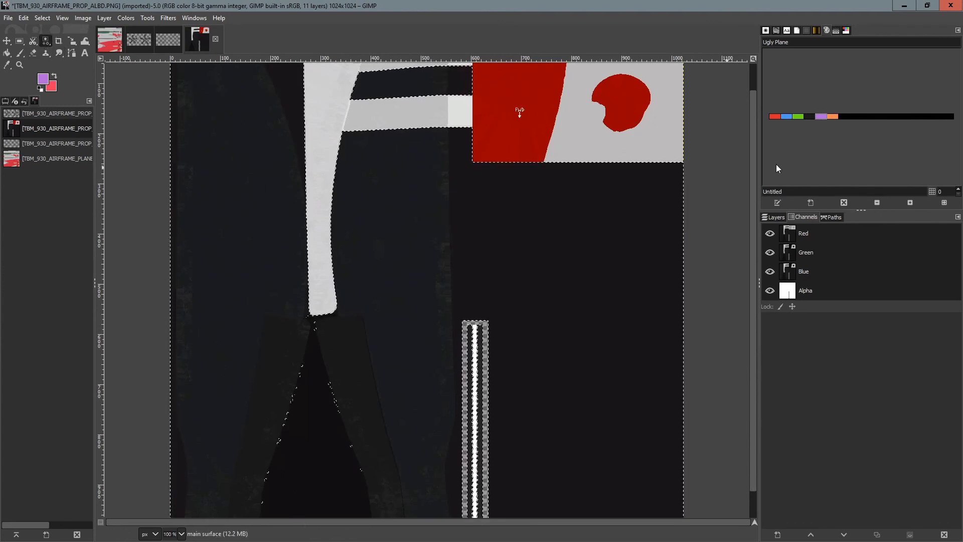
{"action": "left_click", "coordinate": [802, 116]}
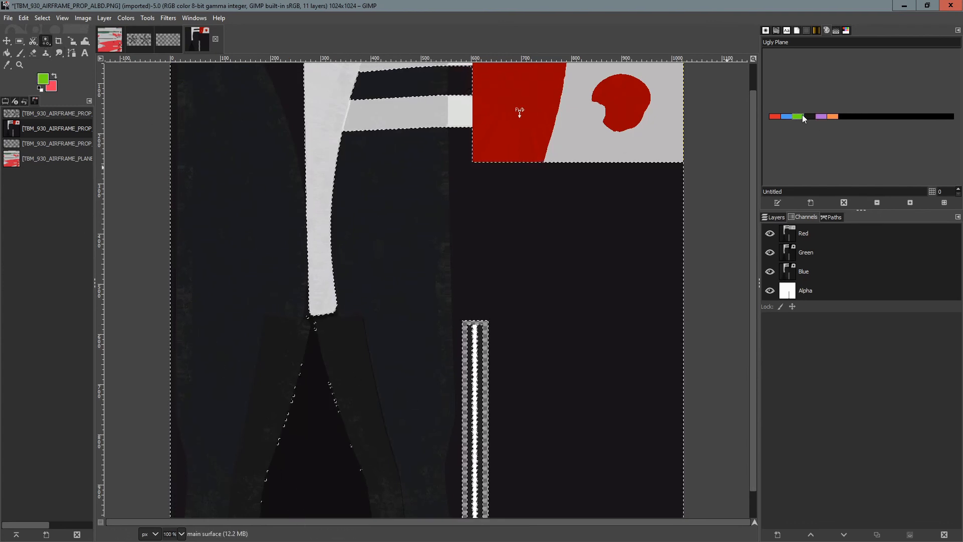
{"action": "left_click", "coordinate": [7, 52]}
{"action": "left_click", "coordinate": [231, 229]}
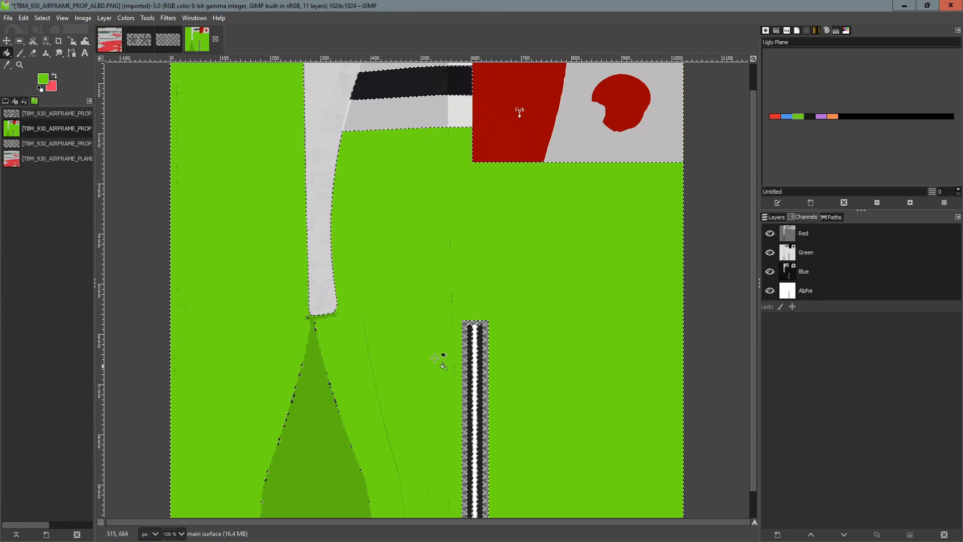
{"action": "left_click", "coordinate": [359, 343]}
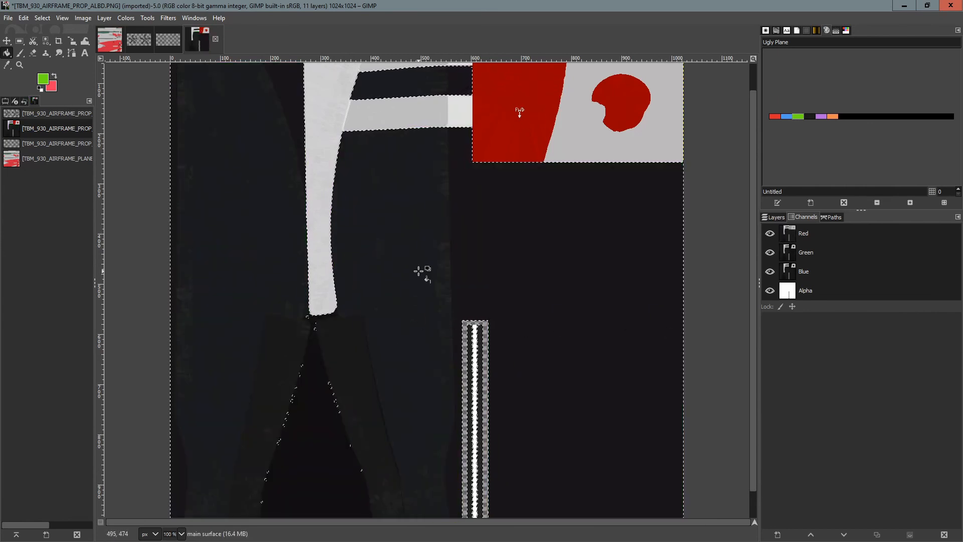
Start an Intelligent Scissors selection, placing points around the left dark panel from its bottom-left corner to the white blade's lower tip.
{"action": "key", "text": "u"}
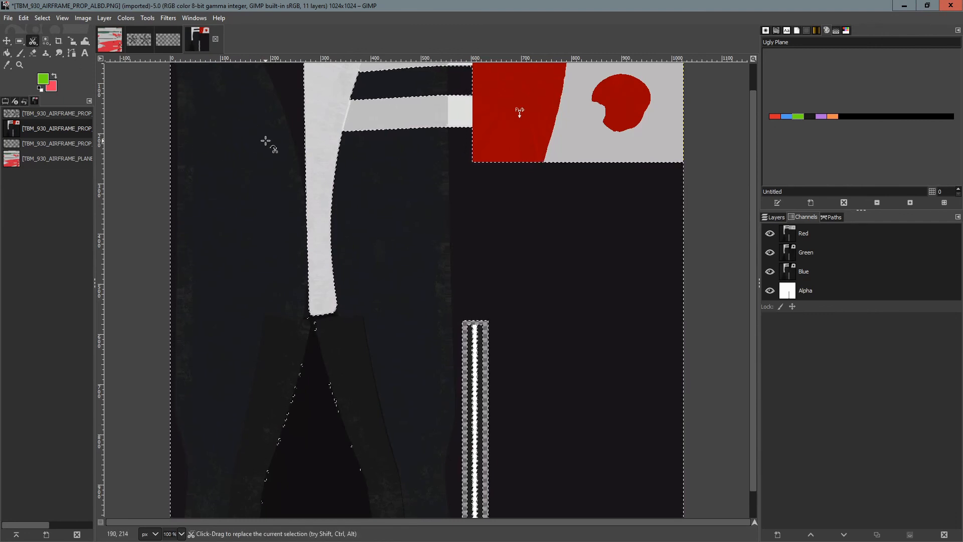
{"action": "scroll", "coordinate": [249, 172], "scroll_direction": "down", "scroll_amount": 1, "text": "ctrl"}
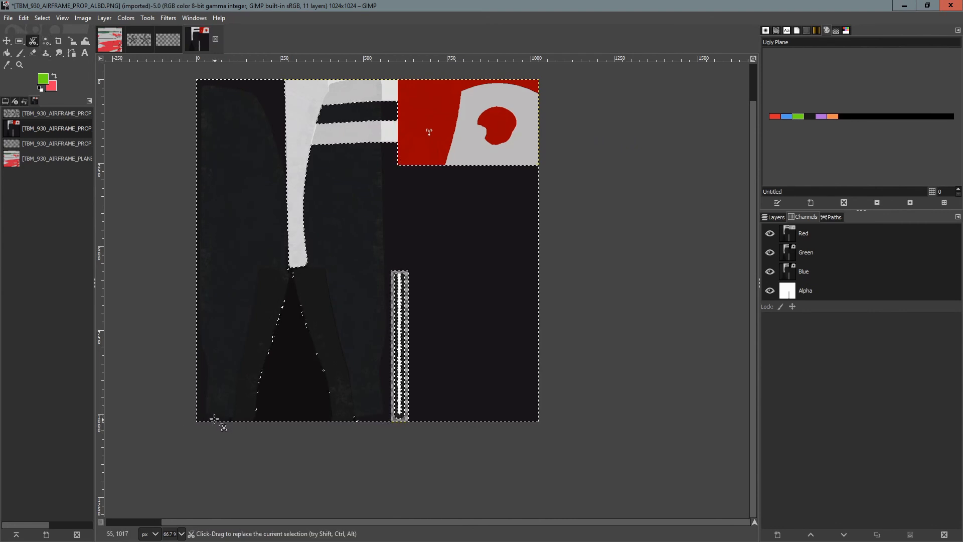
{"action": "left_click", "coordinate": [210, 415]}
{"action": "left_click", "coordinate": [205, 414]}
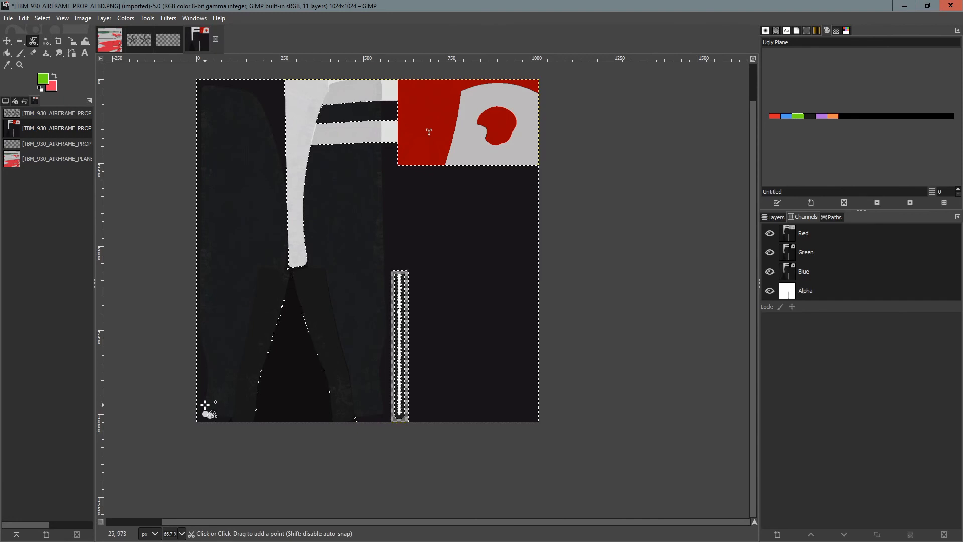
{"action": "left_click", "coordinate": [204, 400]}
{"action": "left_click", "coordinate": [207, 373]}
{"action": "left_click", "coordinate": [203, 351]}
{"action": "left_click", "coordinate": [199, 338]}
{"action": "left_click", "coordinate": [202, 89]}
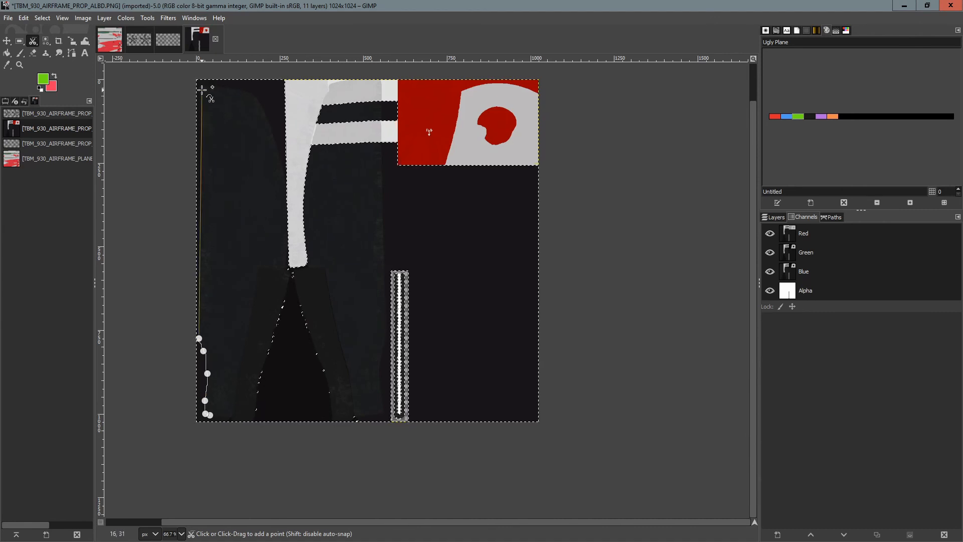
{"action": "left_click", "coordinate": [210, 87]}
{"action": "left_click", "coordinate": [224, 88]}
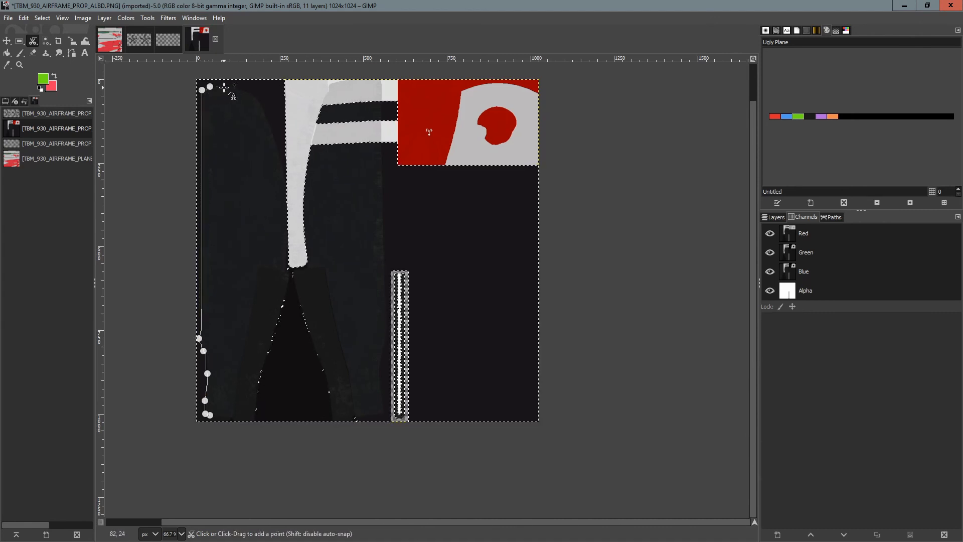
{"action": "left_click", "coordinate": [238, 89]}
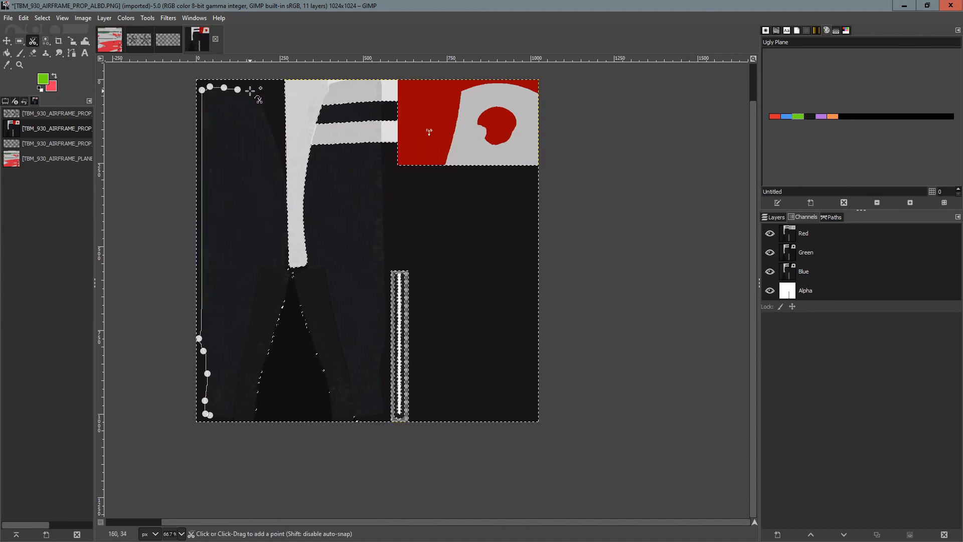
{"action": "left_click", "coordinate": [252, 93]}
{"action": "left_click", "coordinate": [267, 116]}
{"action": "left_click", "coordinate": [287, 174]}
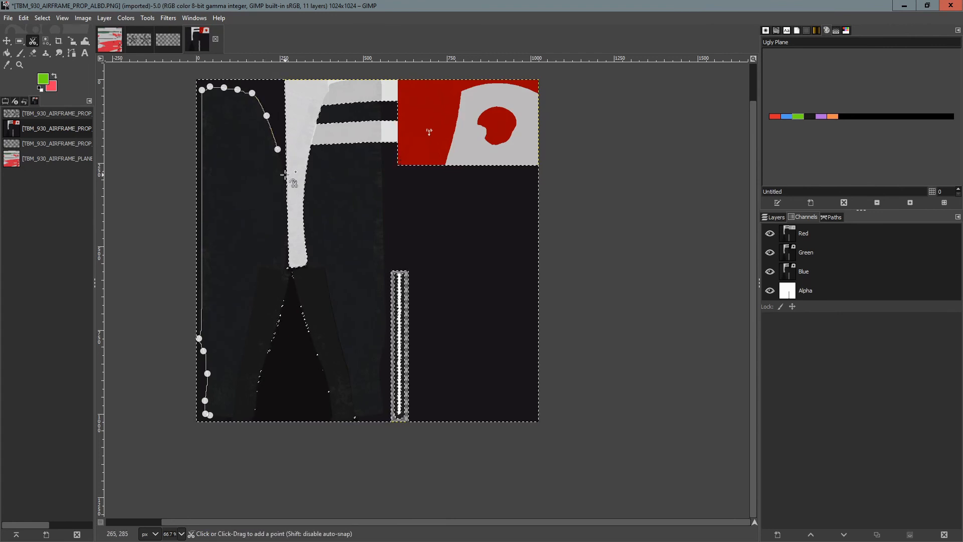
{"action": "left_click", "coordinate": [289, 268]}
{"action": "left_click", "coordinate": [289, 278]}
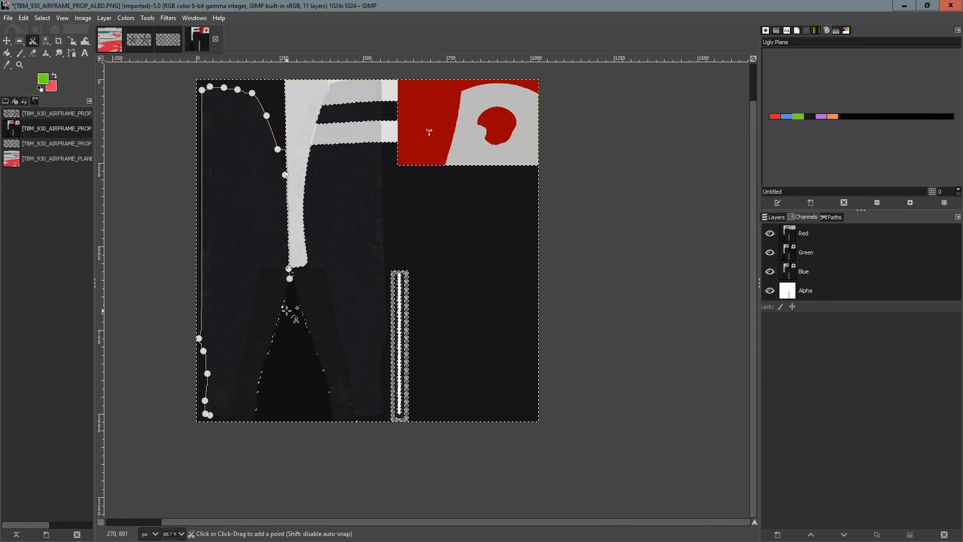
{"action": "left_click", "coordinate": [283, 305]}
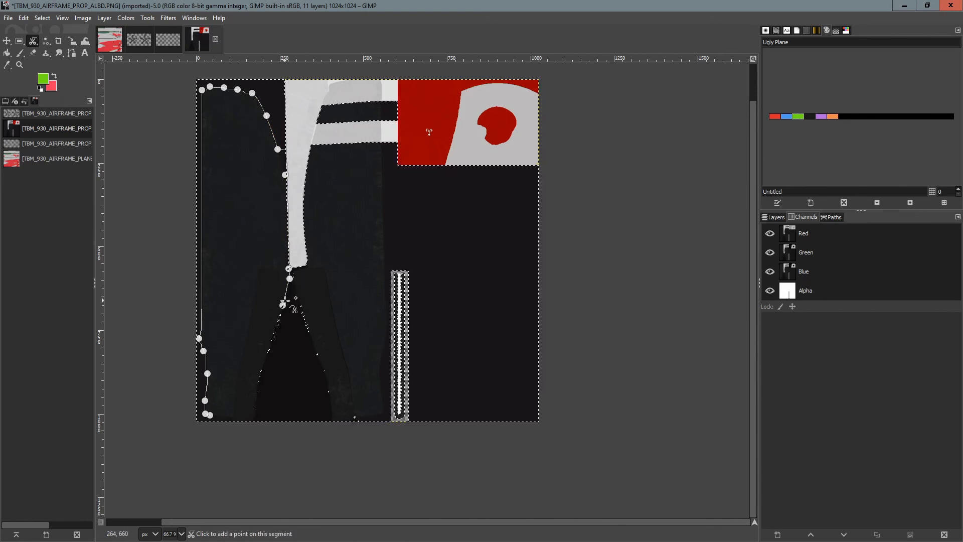
Finish the Intelligent Scissors outline around the left dark panel of the PROP texture and bucket-fill it green.
{"action": "key", "text": "ctrl+z"}
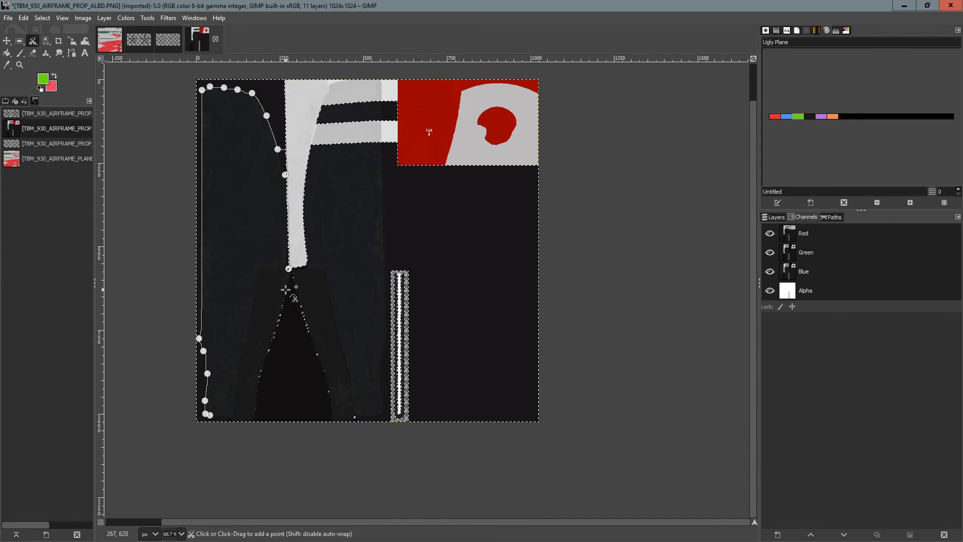
{"action": "scroll", "coordinate": [286, 278], "scroll_direction": "up", "scroll_amount": 2, "text": "ctrl"}
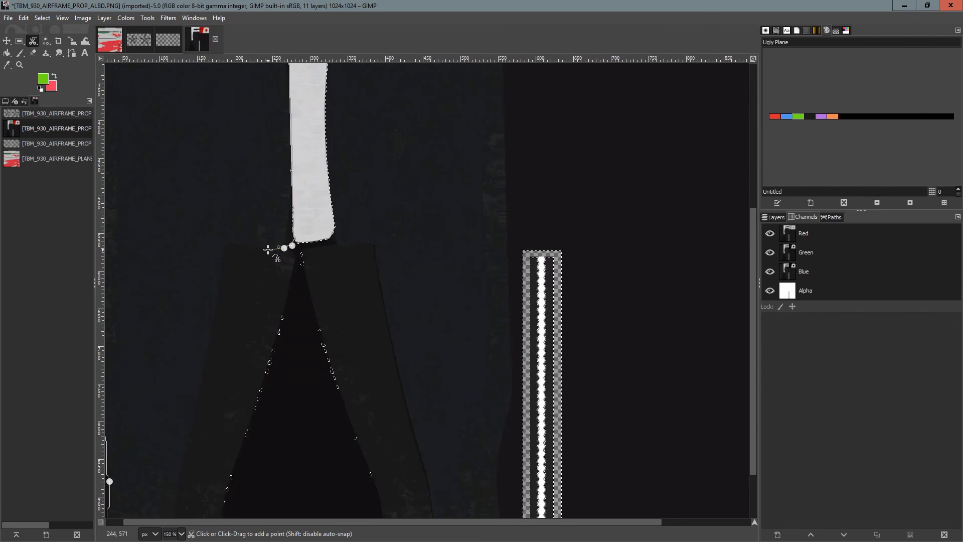
{"action": "left_click", "coordinate": [269, 249]}
{"action": "left_click", "coordinate": [233, 244]}
{"action": "left_click", "coordinate": [222, 255]}
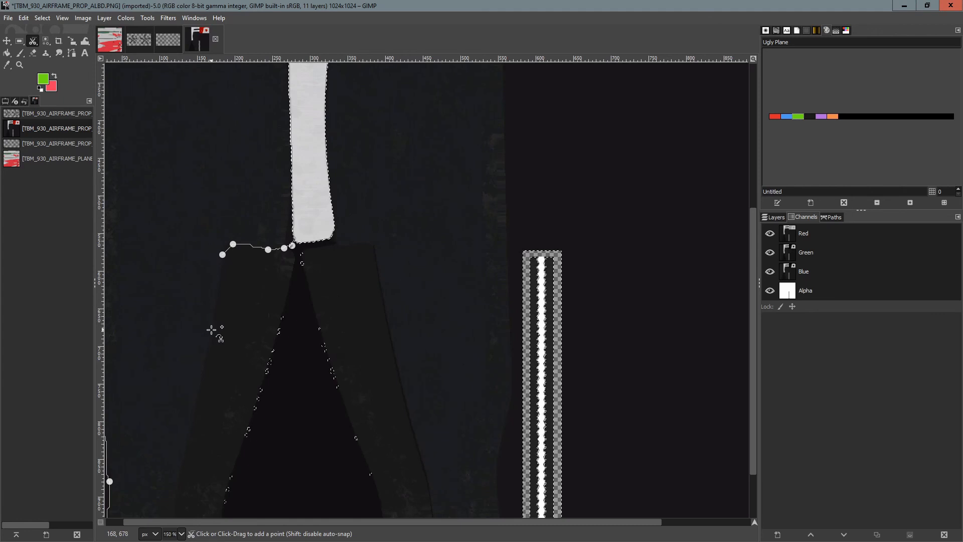
{"action": "left_click", "coordinate": [211, 329]}
{"action": "scroll", "coordinate": [212, 344], "scroll_direction": "down", "scroll_amount": 3}
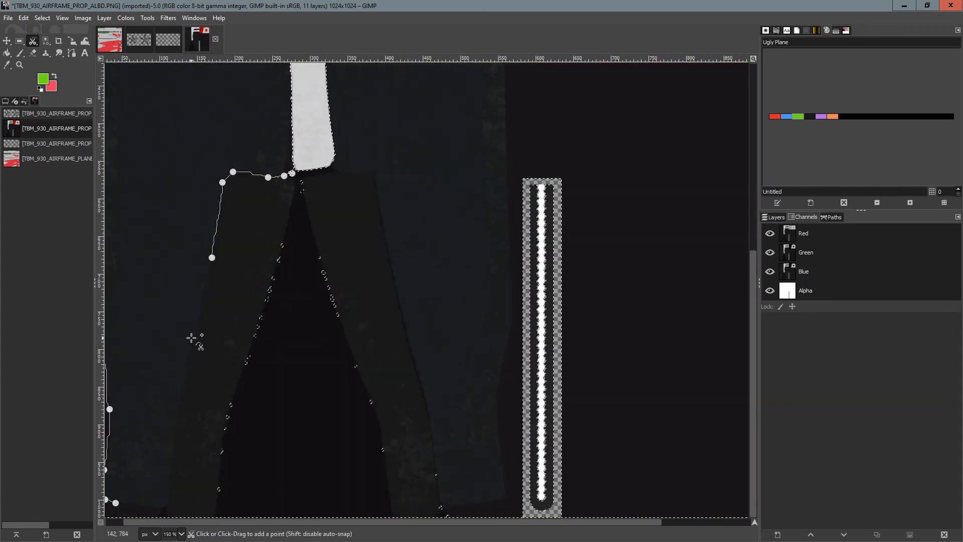
{"action": "left_click", "coordinate": [198, 320]}
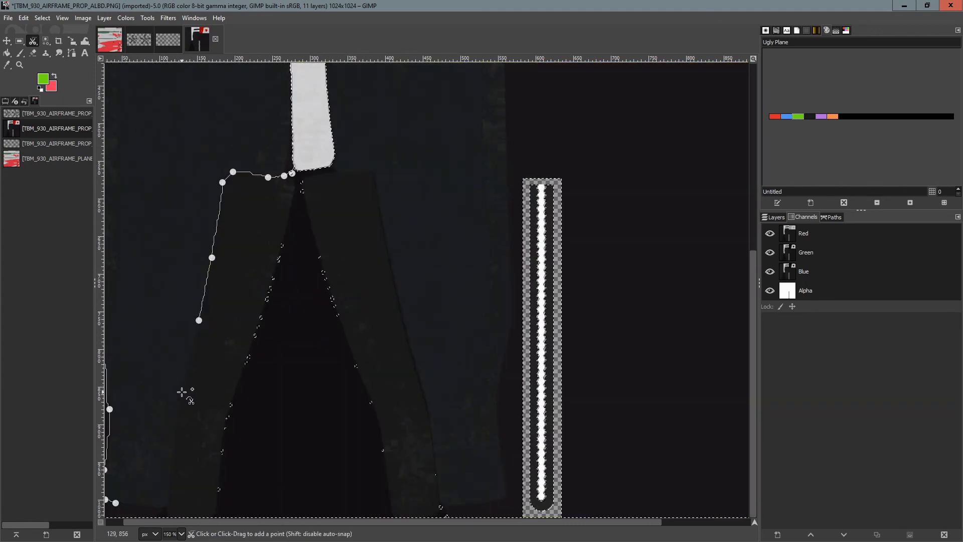
{"action": "left_click", "coordinate": [182, 392]}
{"action": "left_click", "coordinate": [172, 468]}
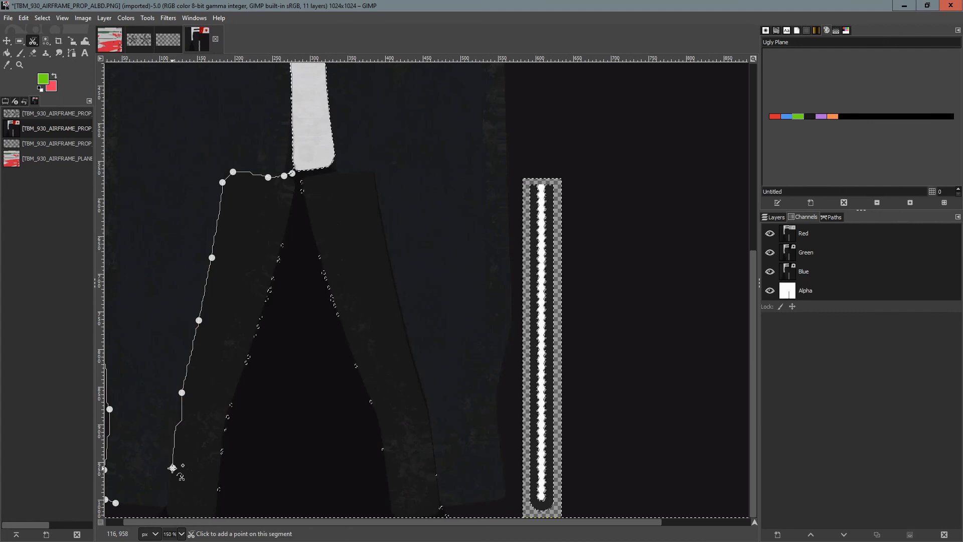
{"action": "key", "text": "BackSpace"}
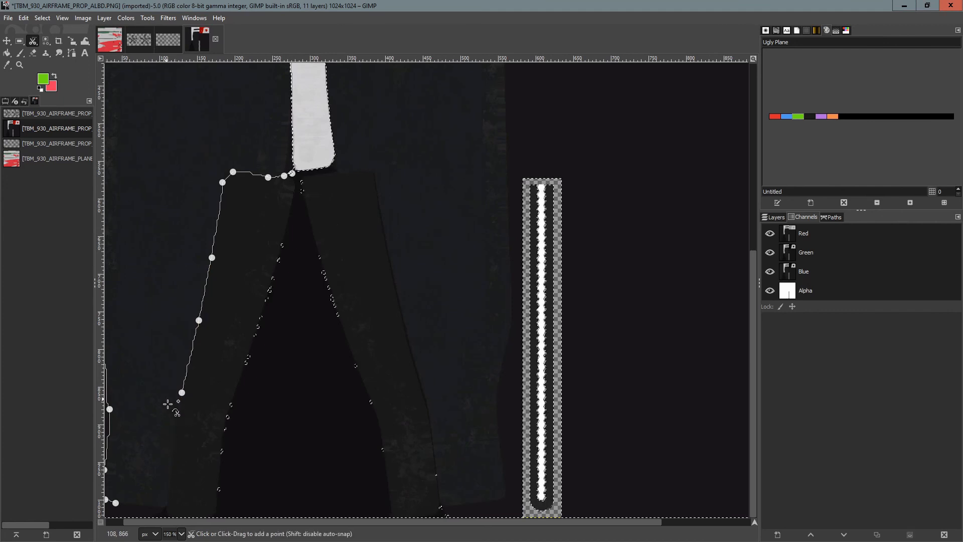
{"action": "left_click", "coordinate": [177, 412]}
{"action": "left_click", "coordinate": [172, 463]}
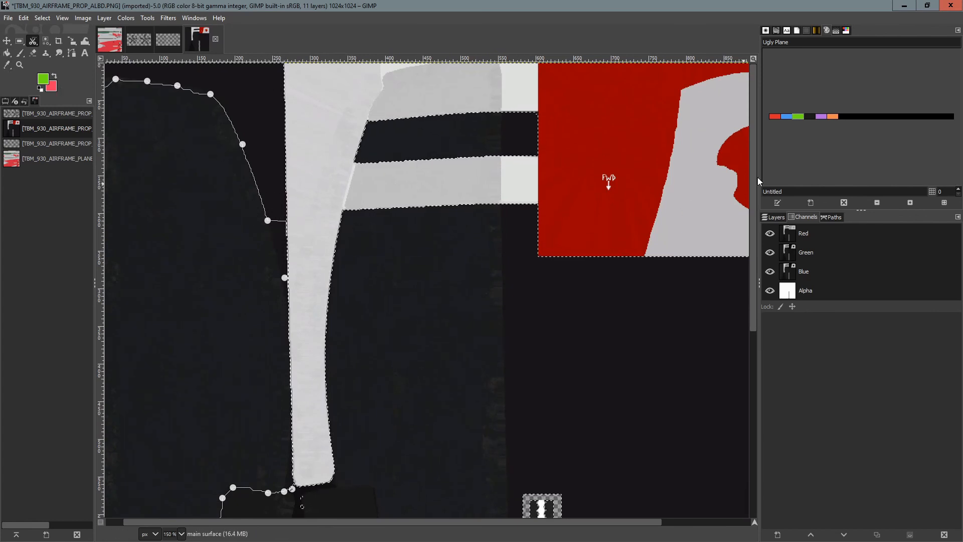
{"action": "left_click", "coordinate": [7, 53]}
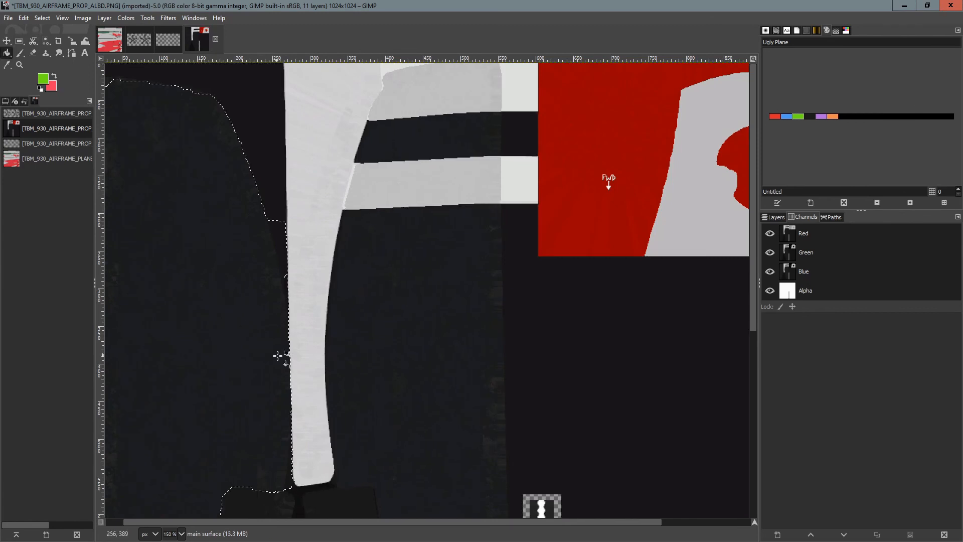
{"action": "left_click", "coordinate": [217, 300]}
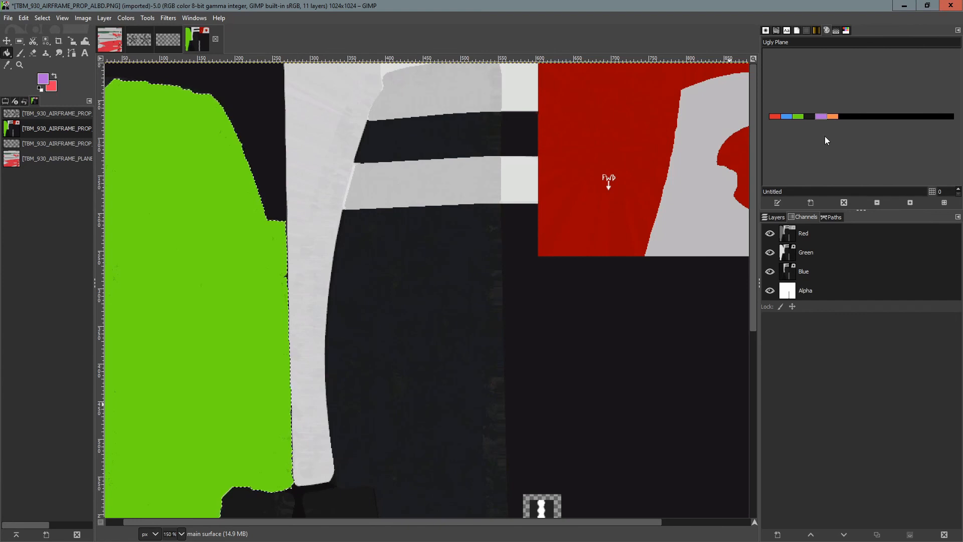
Outline the upper dark stripe beside the white blade with Intelligent Scissors and bucket-fill it red from the Ugly Plane palette.
{"action": "left_click", "coordinate": [775, 117]}
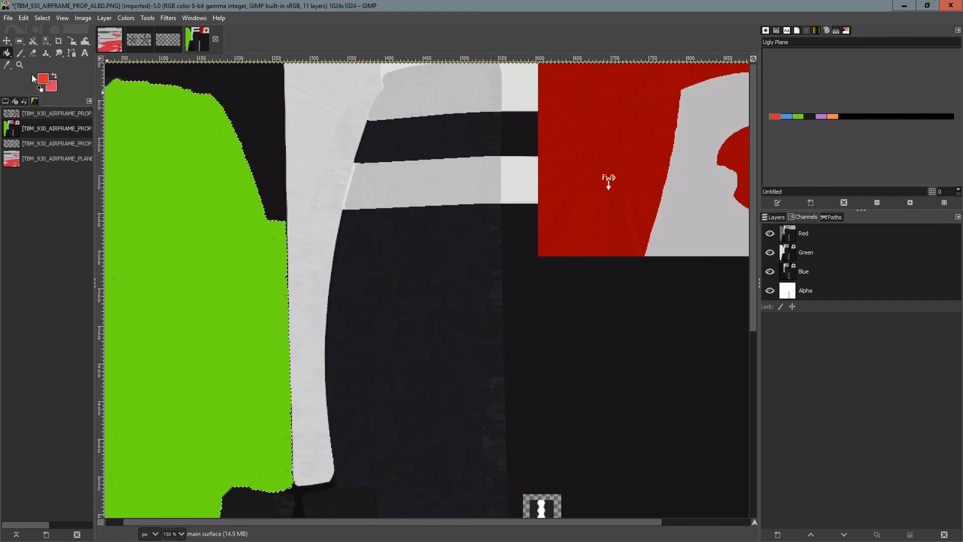
{"action": "left_click", "coordinate": [46, 41]}
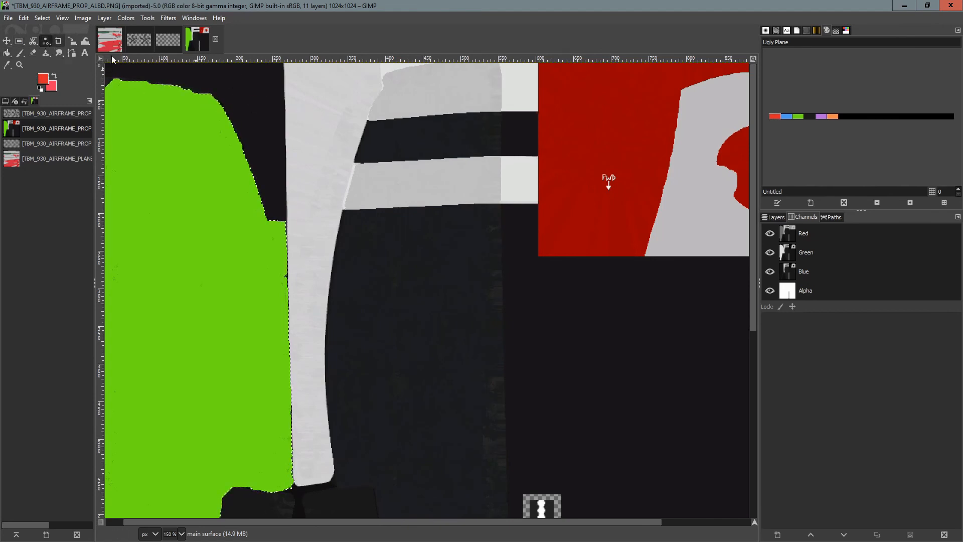
{"action": "left_click", "coordinate": [409, 145]}
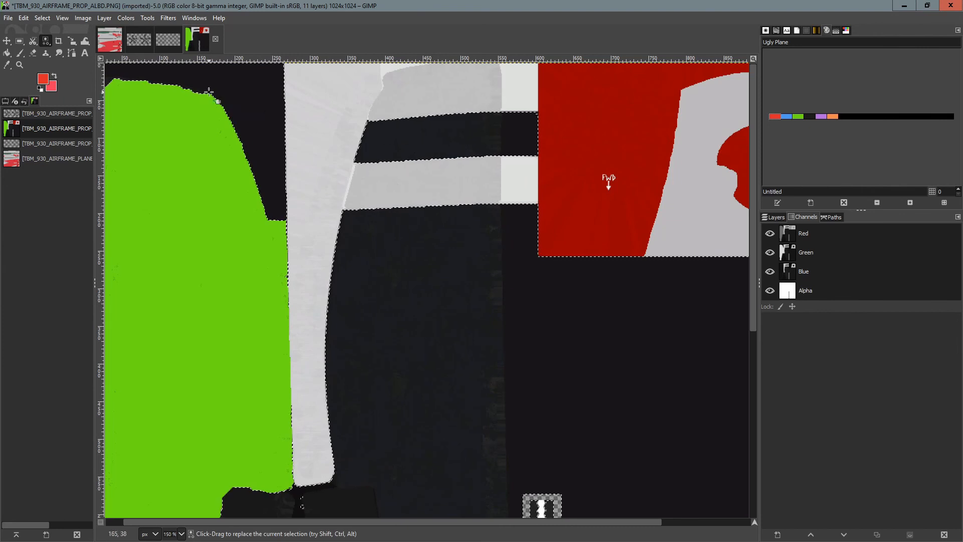
{"action": "left_click", "coordinate": [22, 45]}
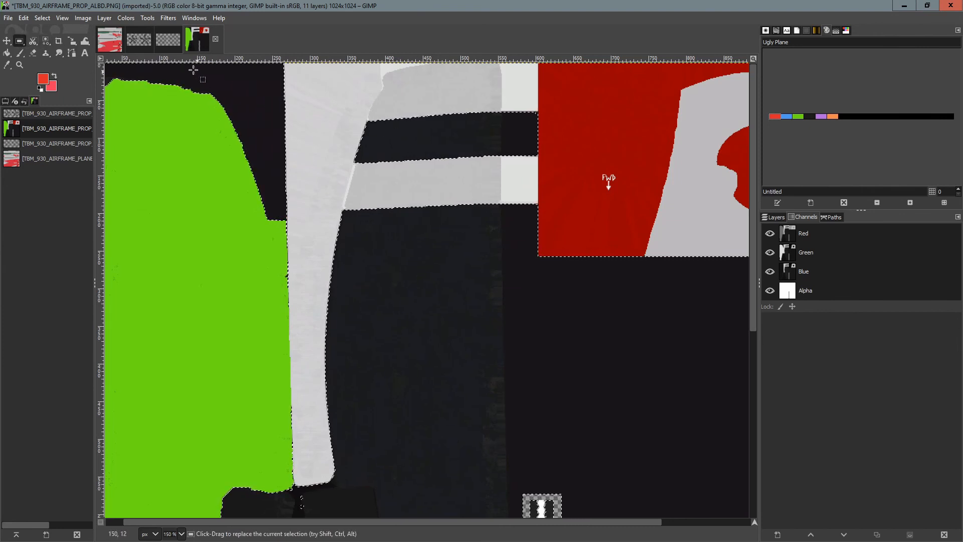
{"action": "left_click", "coordinate": [34, 41]}
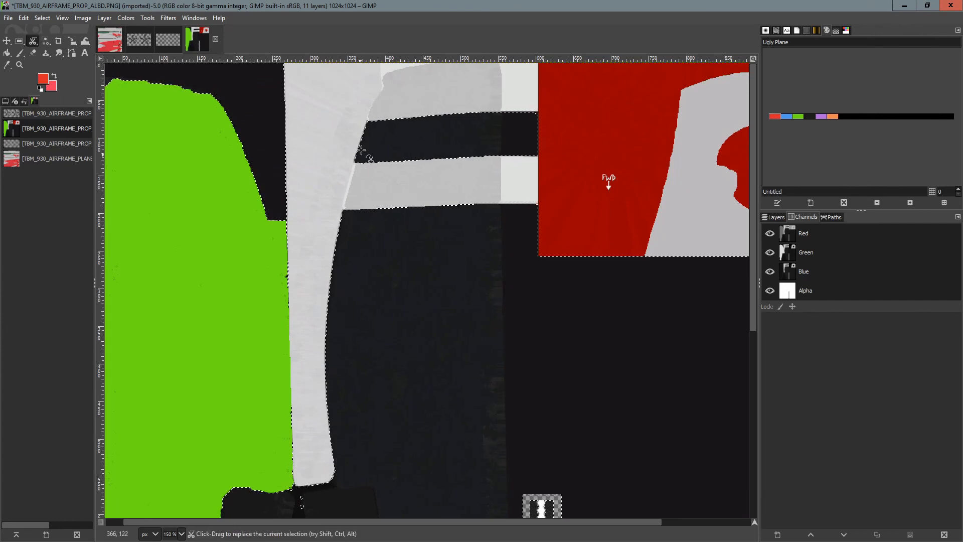
{"action": "left_click", "coordinate": [368, 122]}
{"action": "left_click", "coordinate": [354, 162]}
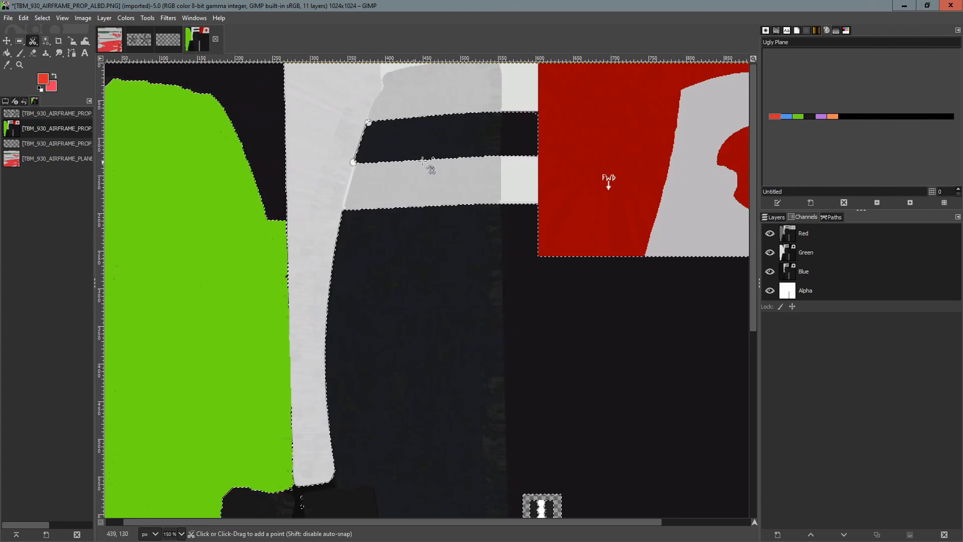
{"action": "left_click", "coordinate": [502, 157]}
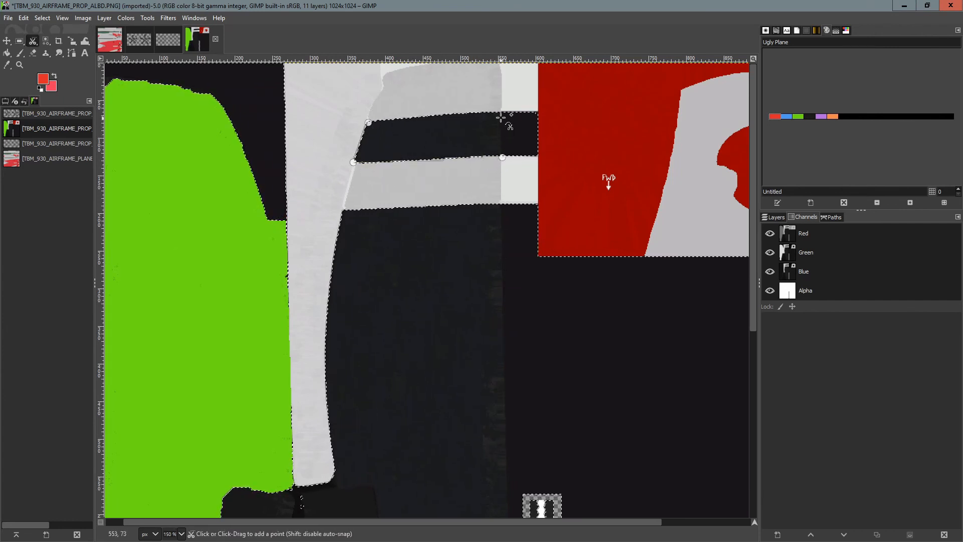
{"action": "left_click", "coordinate": [500, 110]}
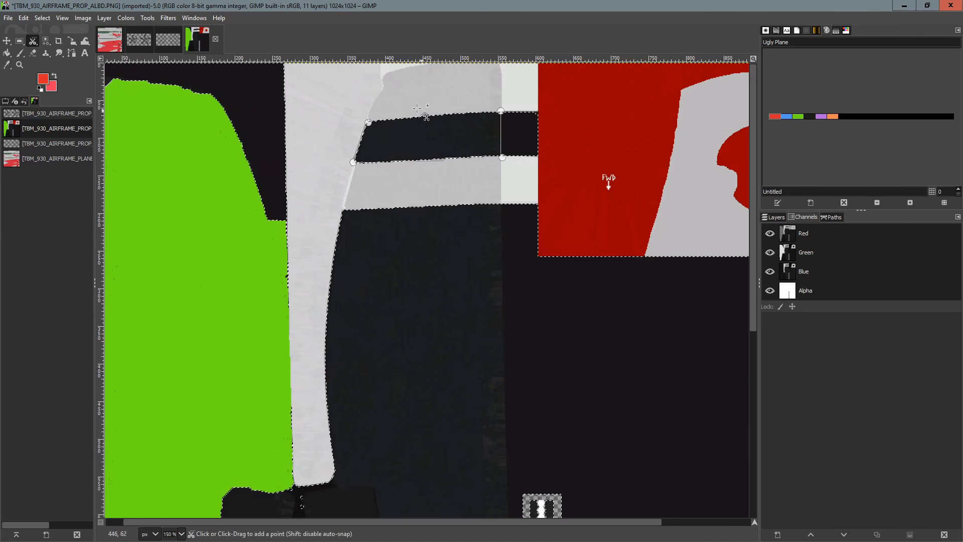
{"action": "left_click", "coordinate": [368, 123]}
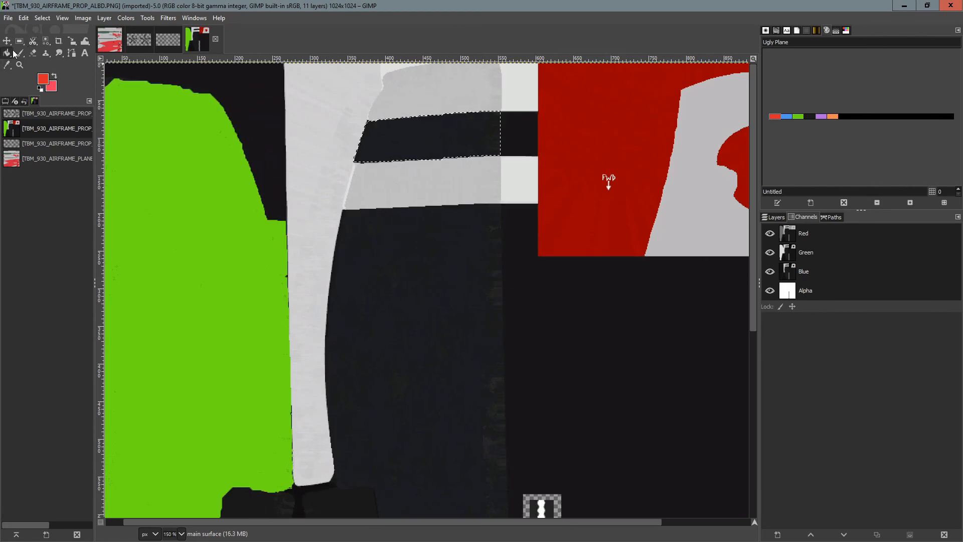
{"action": "left_click", "coordinate": [429, 135]}
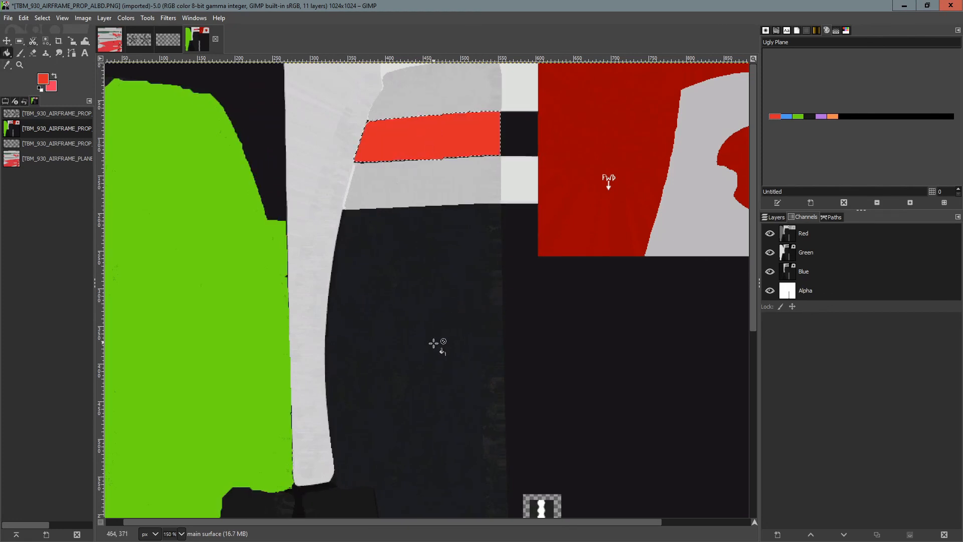
Outline the dark panel right of the white blade with Intelligent Scissors, from the stripe down to its bottom edge.
{"action": "scroll", "coordinate": [429, 360], "scroll_direction": "down", "scroll_amount": 5}
{"action": "scroll", "coordinate": [429, 359], "scroll_direction": "up", "scroll_amount": 4}
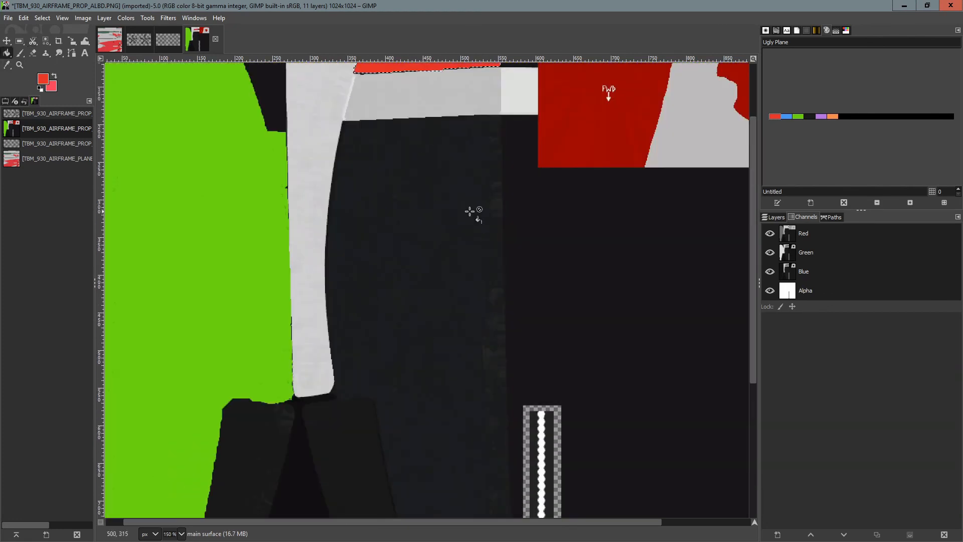
{"action": "key", "text": "i"}
{"action": "left_click", "coordinate": [342, 122]}
{"action": "left_click", "coordinate": [327, 214]}
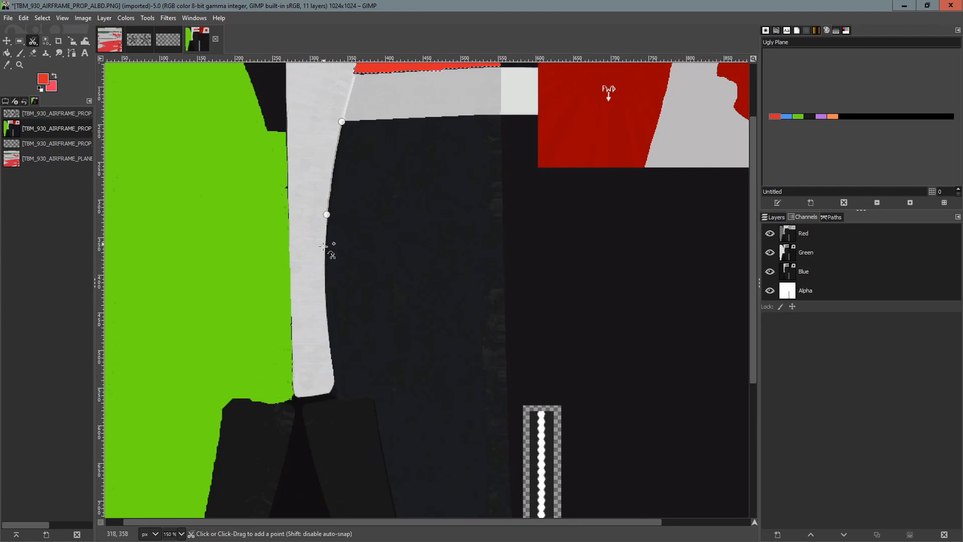
{"action": "left_click", "coordinate": [324, 301]}
{"action": "left_click", "coordinate": [332, 363]}
{"action": "left_click", "coordinate": [337, 384]}
{"action": "left_click", "coordinate": [337, 398]}
{"action": "left_click", "coordinate": [370, 398]}
{"action": "scroll", "coordinate": [374, 401], "scroll_direction": "down", "scroll_amount": 4}
{"action": "left_click", "coordinate": [378, 196]}
{"action": "left_click", "coordinate": [402, 310]}
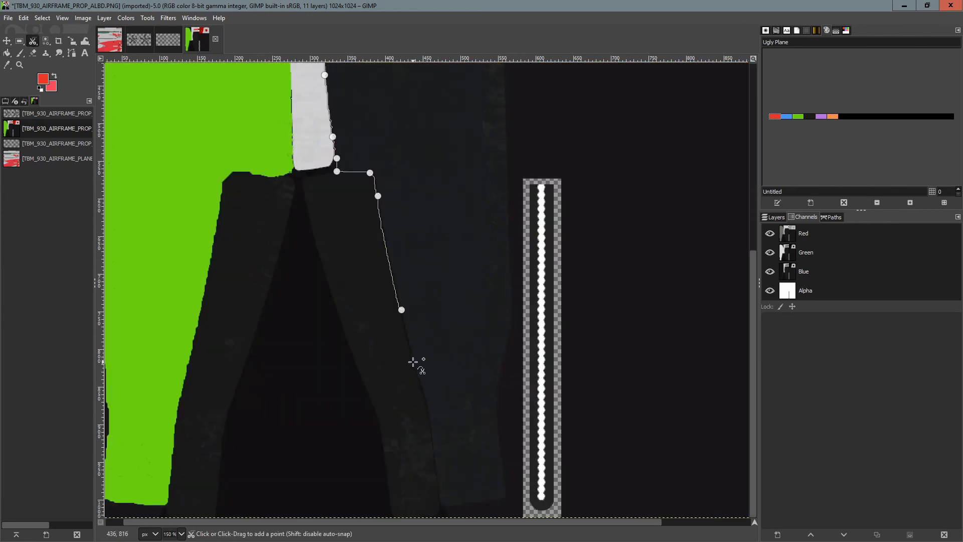
{"action": "left_click", "coordinate": [413, 362]}
{"action": "left_click", "coordinate": [429, 409]}
{"action": "left_click", "coordinate": [439, 476]}
{"action": "left_click", "coordinate": [441, 500]}
{"action": "left_click", "coordinate": [457, 507]}
{"action": "left_click", "coordinate": [488, 500]}
{"action": "left_click", "coordinate": [506, 497]}
{"action": "left_click", "coordinate": [496, 413]}
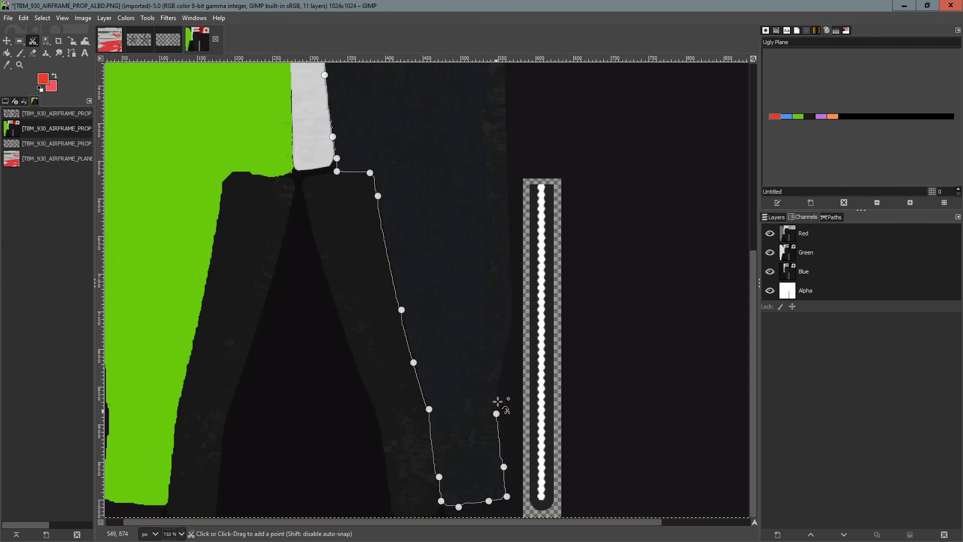
{"action": "left_click", "coordinate": [501, 371]}
{"action": "left_click", "coordinate": [513, 322]}
{"action": "left_click", "coordinate": [504, 87]}
{"action": "scroll", "coordinate": [505, 90], "scroll_direction": "up", "scroll_amount": 6}
{"action": "left_click", "coordinate": [499, 204]}
{"action": "left_click", "coordinate": [342, 211]}
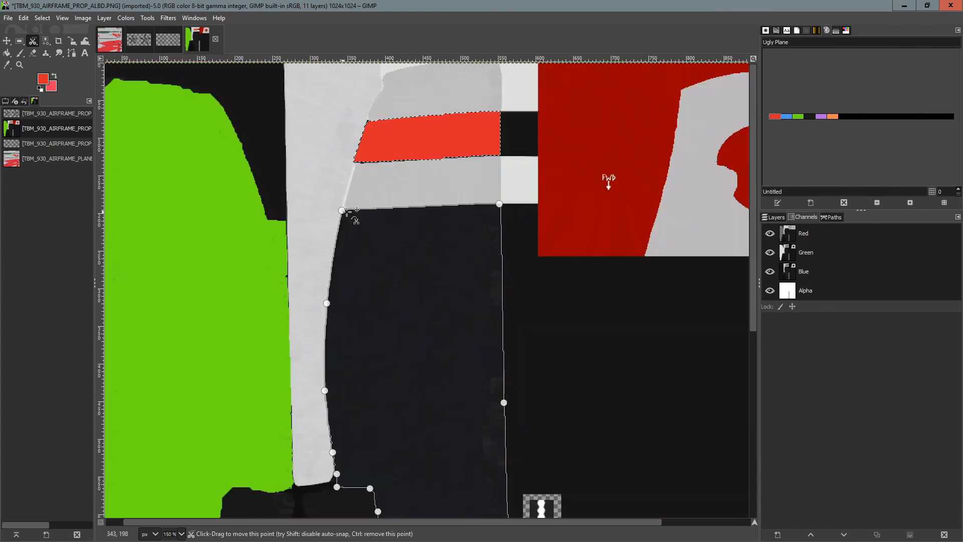
Bucket-fill the outlined right panel with green from the Ugly Plane palette.
{"action": "left_click", "coordinate": [9, 53]}
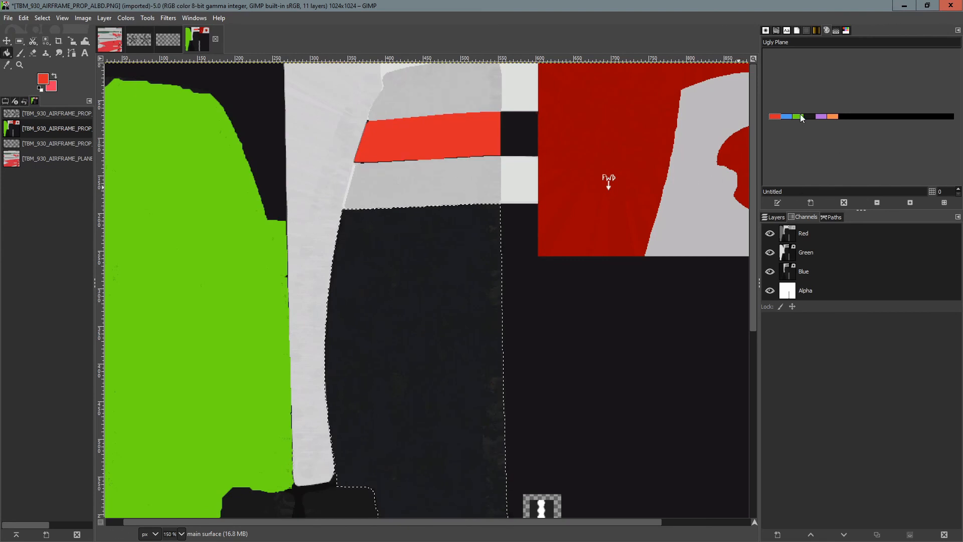
{"action": "left_click", "coordinate": [797, 116]}
{"action": "left_click", "coordinate": [422, 275]}
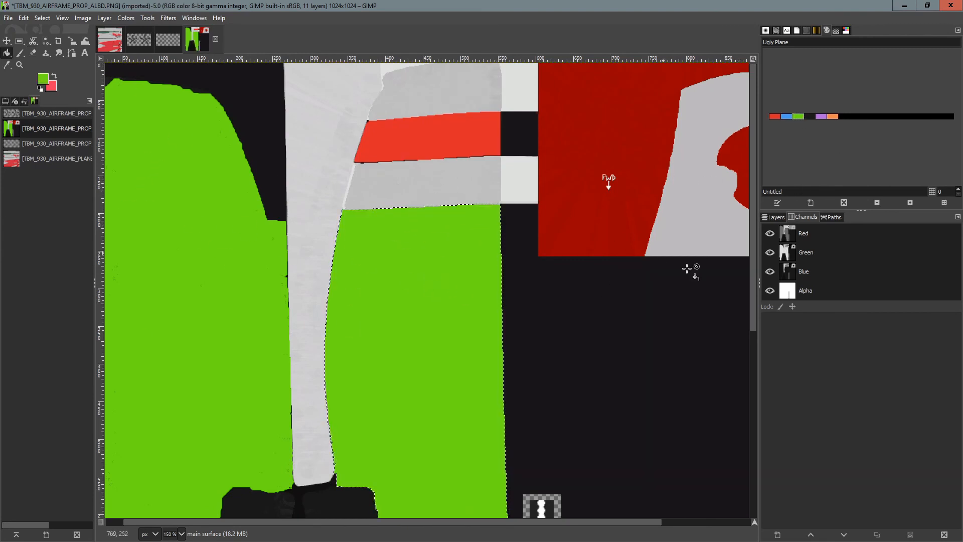
Clear the current selection on the PROP texture.
{"action": "scroll", "coordinate": [630, 344], "scroll_direction": "down", "scroll_amount": 4}
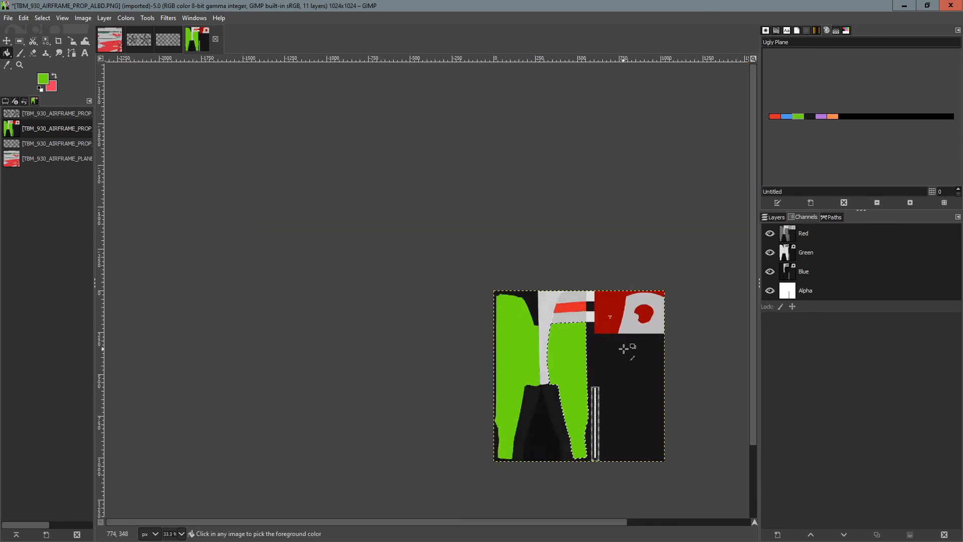
{"action": "scroll", "coordinate": [618, 386], "scroll_direction": "up", "scroll_amount": 1}
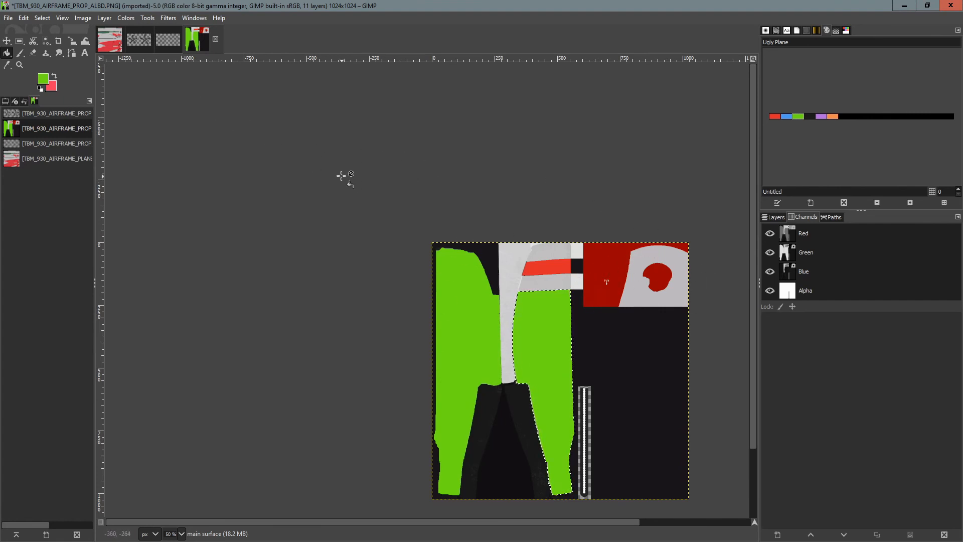
{"action": "key", "text": "r"}
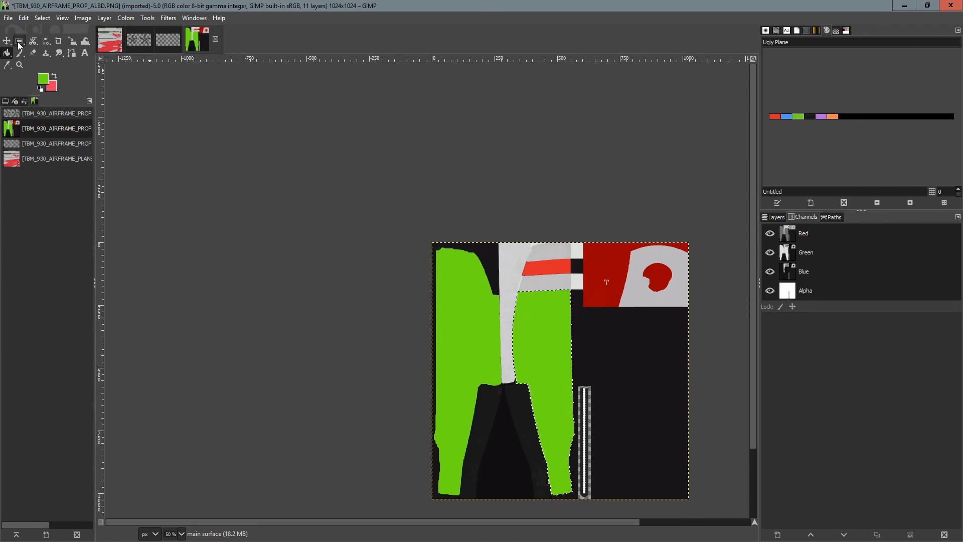
{"action": "left_click", "coordinate": [231, 149]}
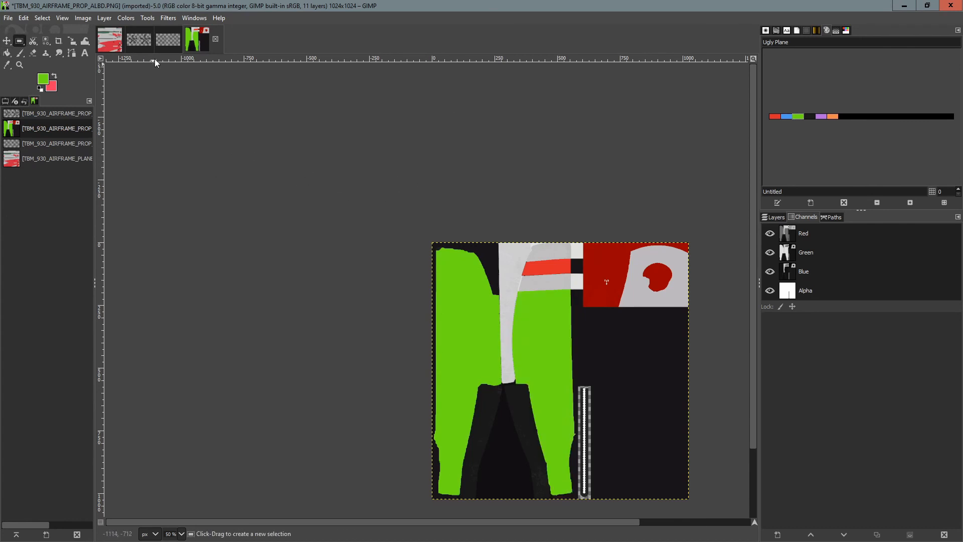
Export the PROP texture over TBM_930_AIRFRAME_PROP_ALBD.PNG.DDS in TEXTURE.UGLY, replacing it, then close the image discarding changes.
{"action": "left_click", "coordinate": [9, 20]}
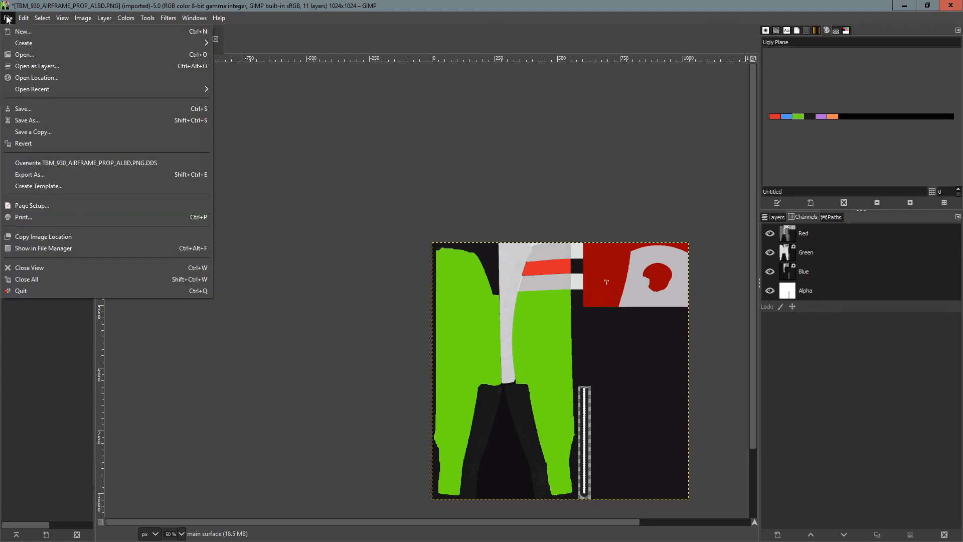
{"action": "left_click", "coordinate": [43, 175]}
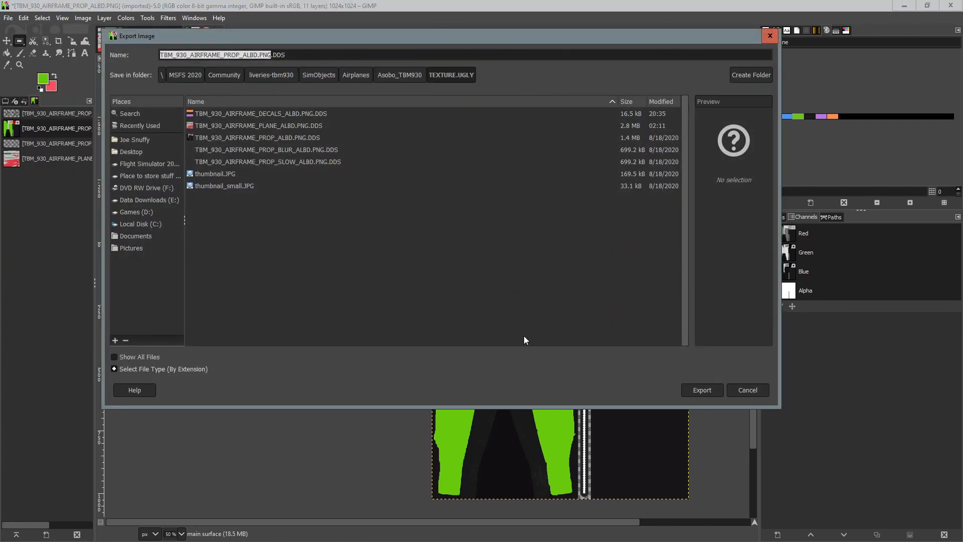
{"action": "left_click", "coordinate": [261, 137]}
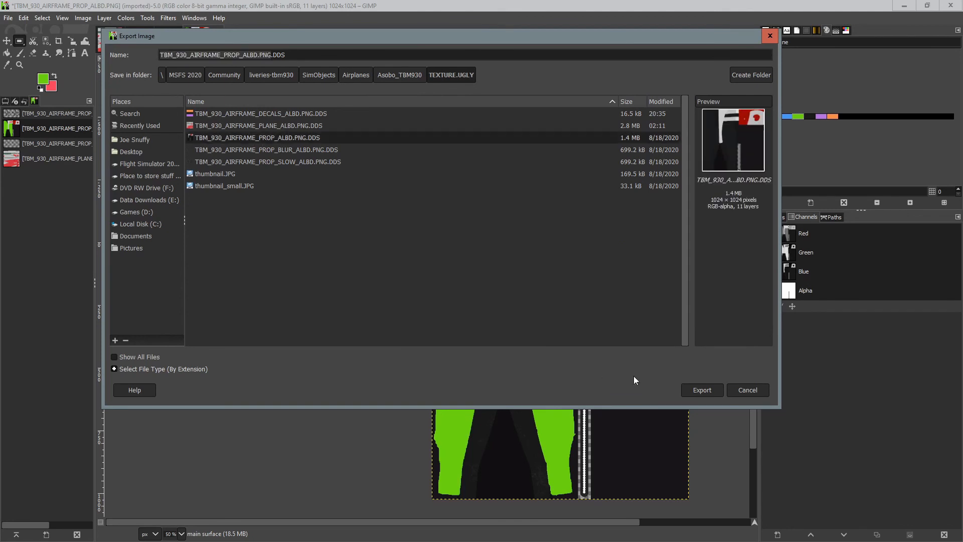
{"action": "left_click", "coordinate": [701, 390]}
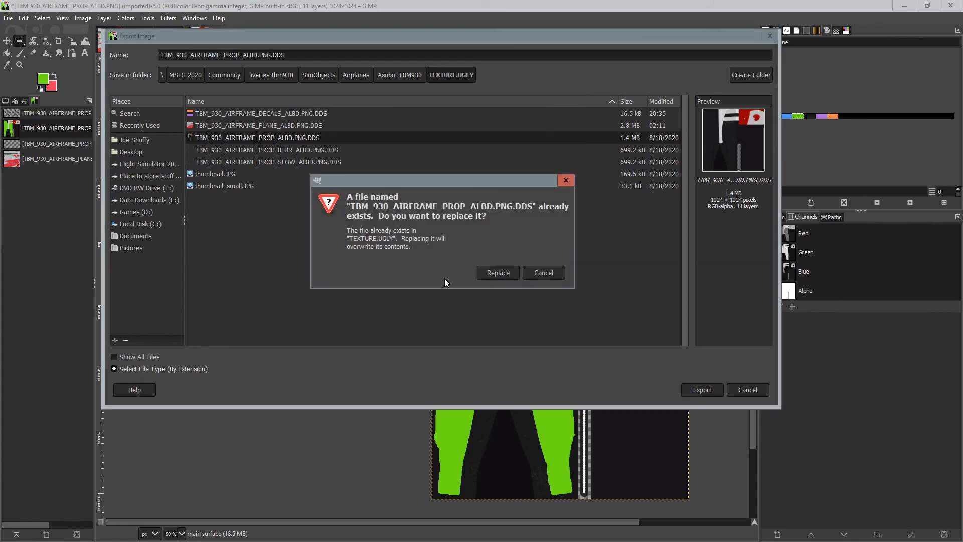
{"action": "left_click", "coordinate": [502, 273]}
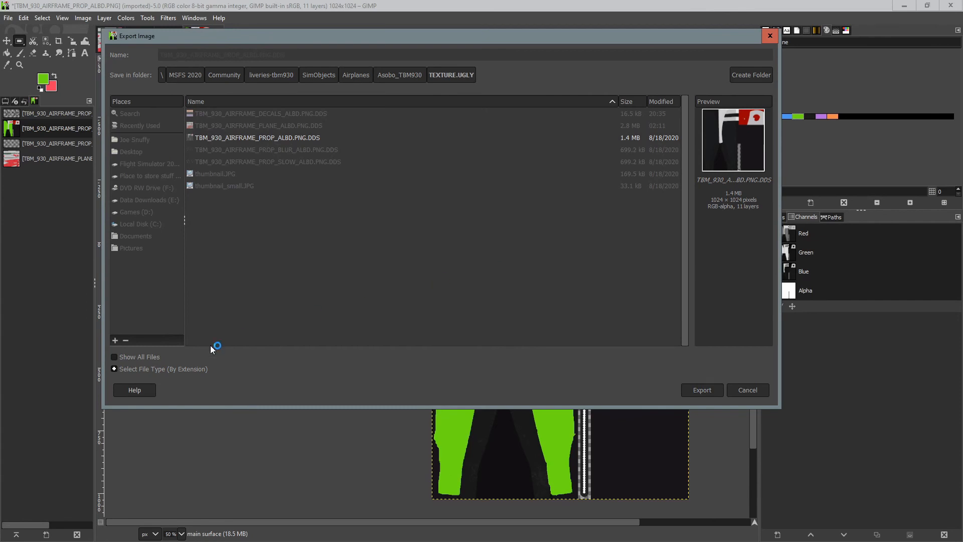
{"action": "left_click", "coordinate": [173, 275]}
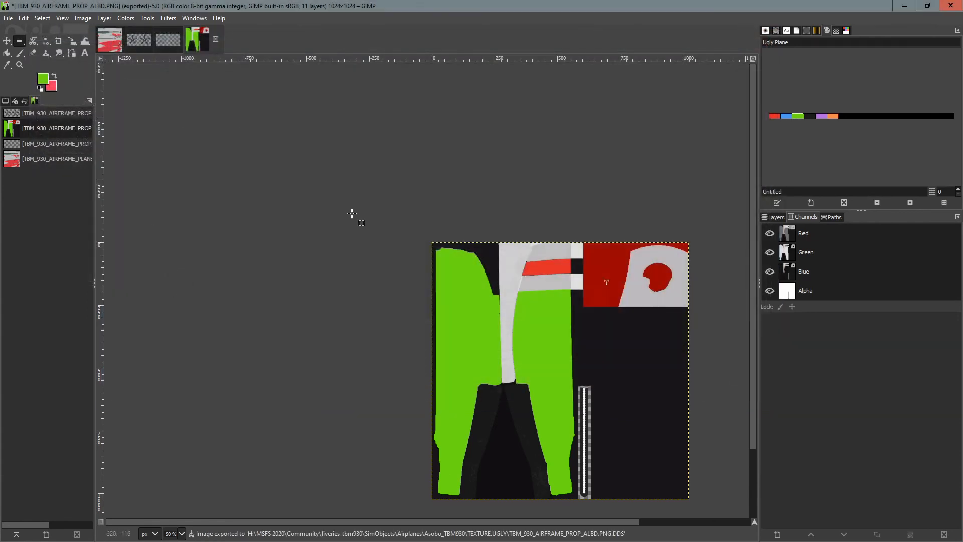
{"action": "left_click", "coordinate": [216, 40]}
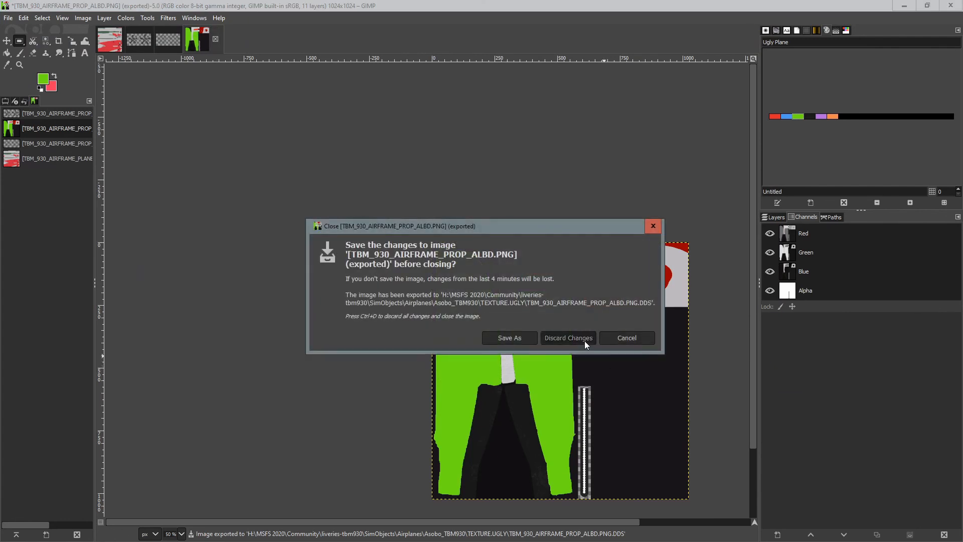
{"action": "left_click", "coordinate": [584, 341]}
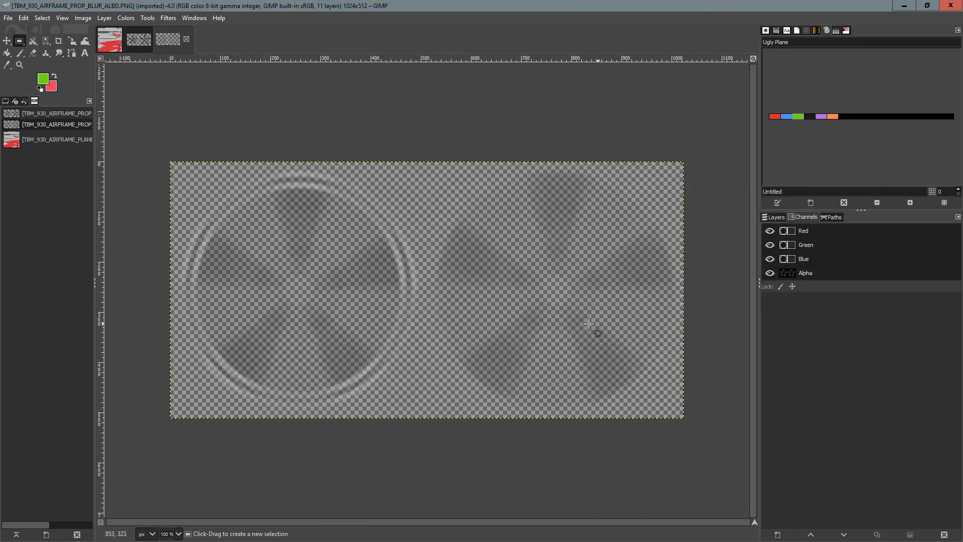
Hide the Alpha channel of the PROP_BLUR texture to reveal its colour channels.
{"action": "left_click", "coordinate": [769, 273]}
{"action": "left_click", "coordinate": [770, 272]}
{"action": "left_click", "coordinate": [777, 221]}
{"action": "left_click", "coordinate": [809, 218]}
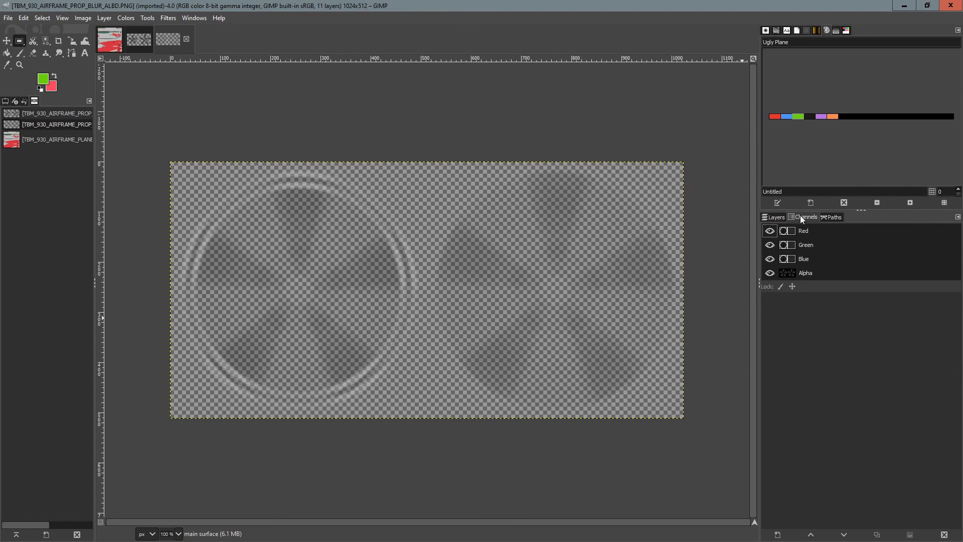
{"action": "left_click", "coordinate": [770, 273]}
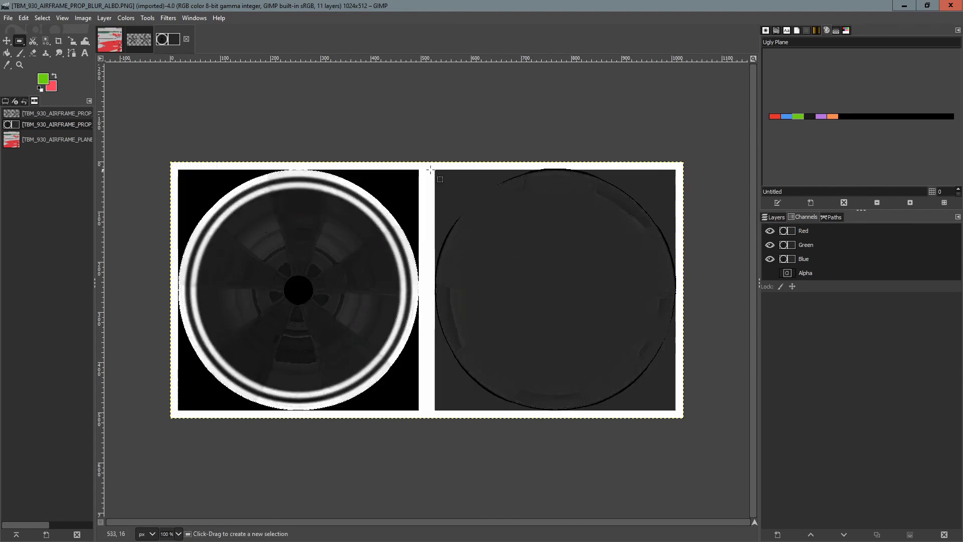
Select the outer ring band of the left prop disc with Fuzzy Select and bucket-fill it red.
{"action": "left_click", "coordinate": [46, 41]}
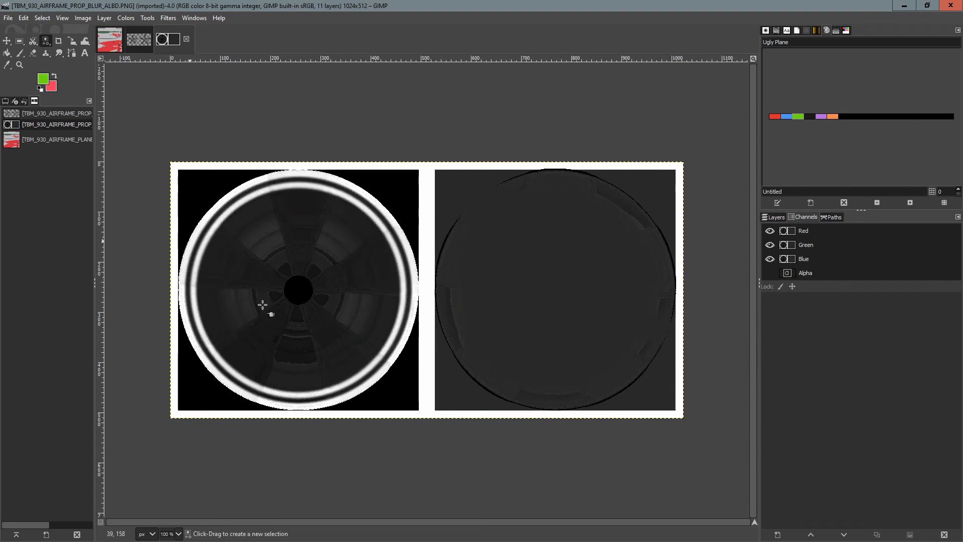
{"action": "left_click", "coordinate": [302, 253]}
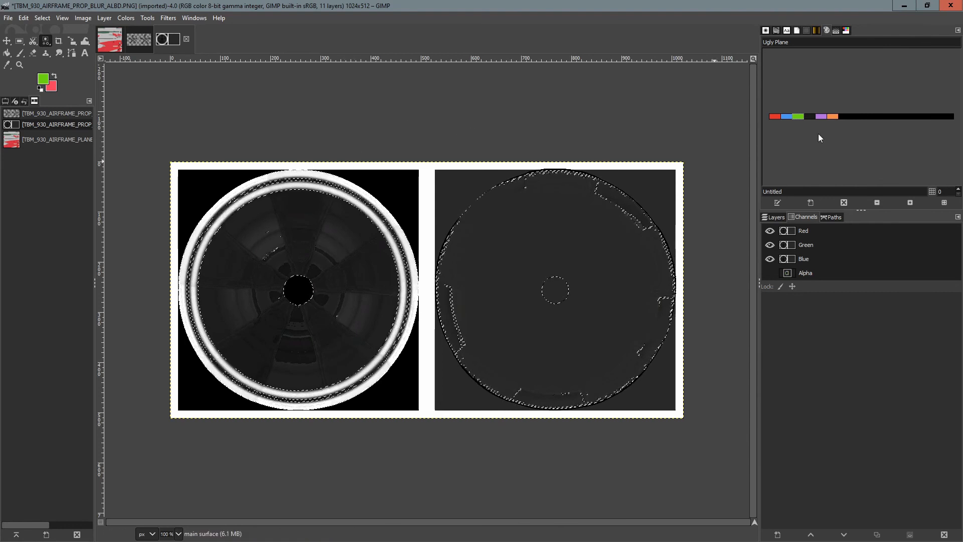
{"action": "left_click", "coordinate": [774, 117]}
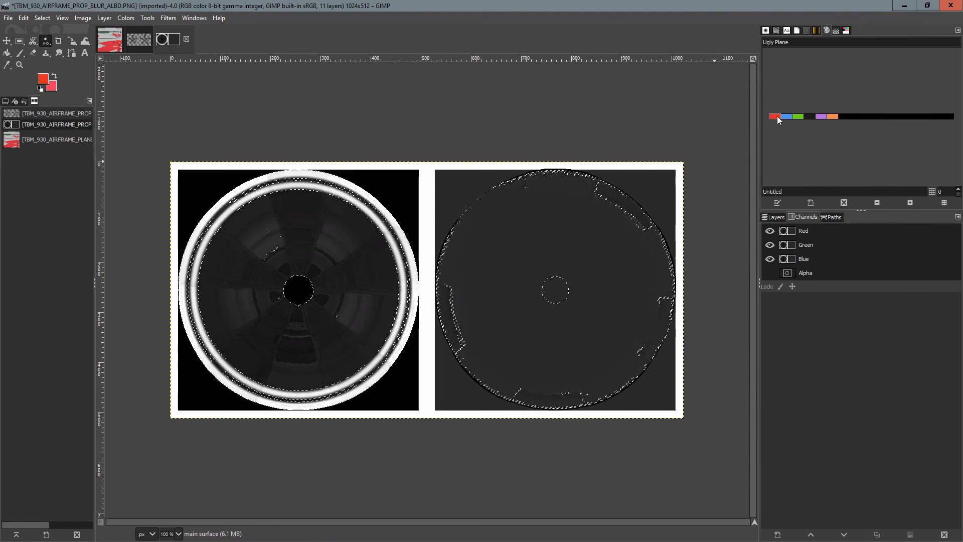
{"action": "left_click", "coordinate": [9, 54]}
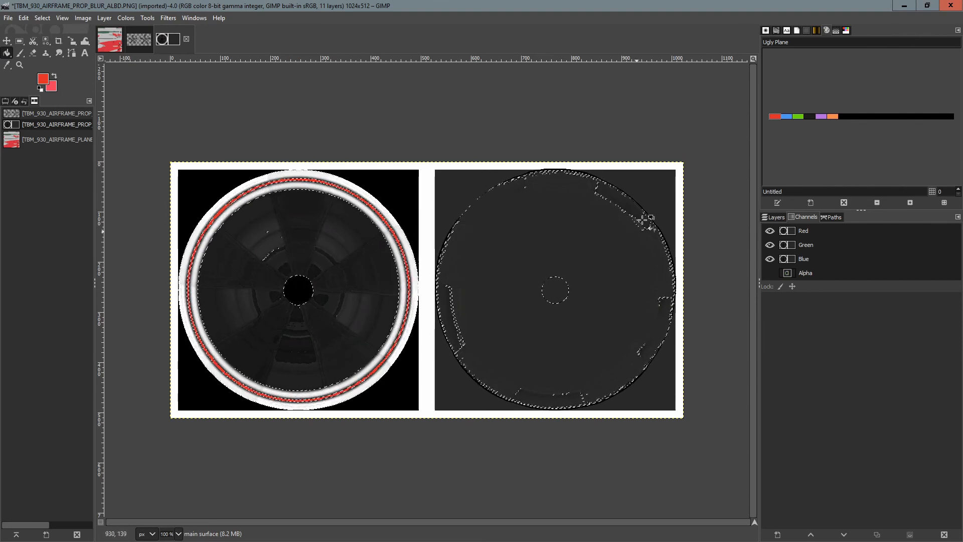
Bucket-fill the inner areas of both prop discs with green from the Ugly Plane palette.
{"action": "left_click", "coordinate": [798, 116]}
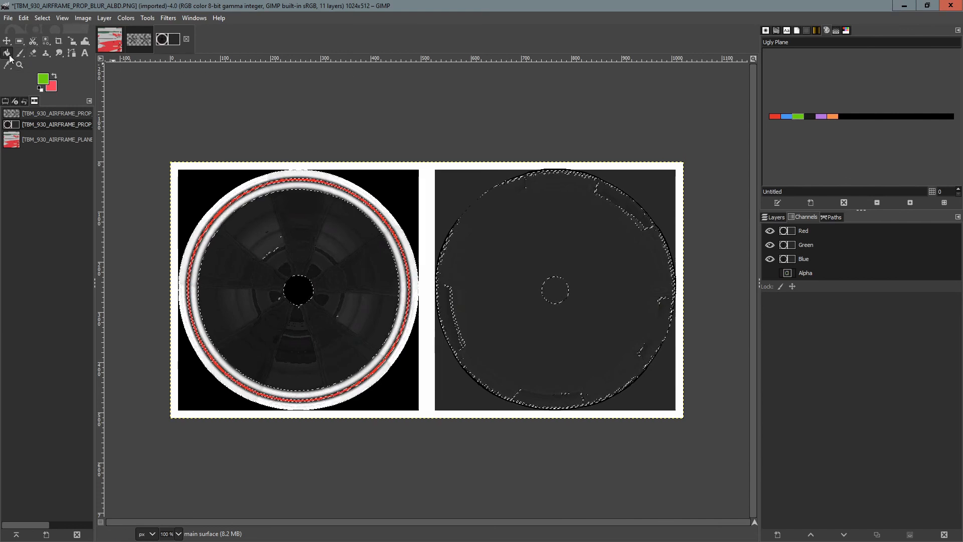
{"action": "left_click", "coordinate": [302, 233]}
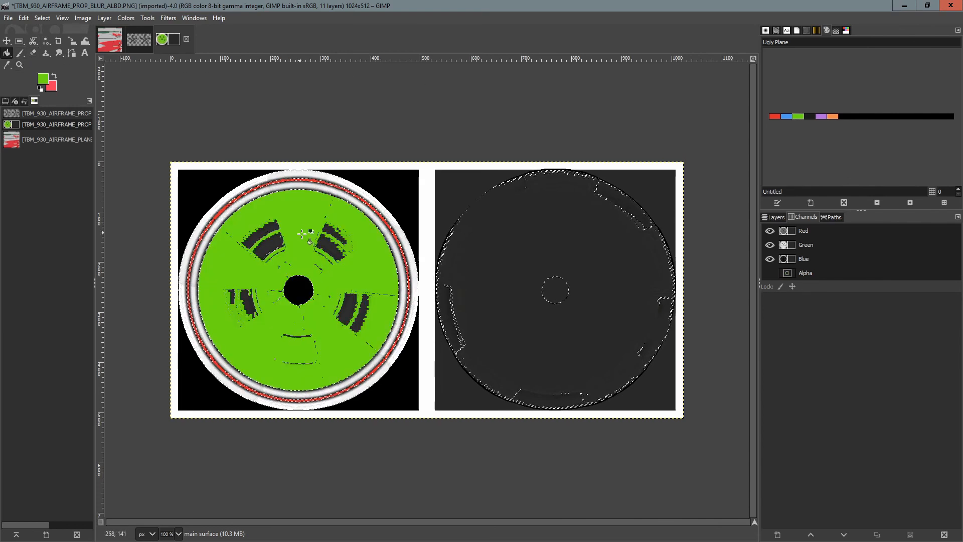
{"action": "left_click", "coordinate": [513, 249]}
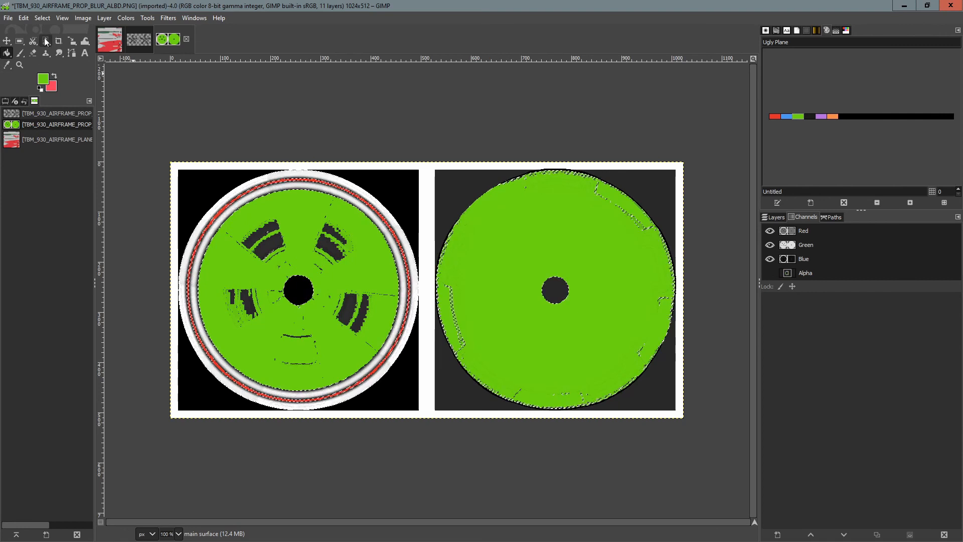
Clear the selection and toggle the Alpha channel visibility to preview the recoloured blur texture.
{"action": "left_click", "coordinate": [20, 41]}
{"action": "left_click", "coordinate": [195, 101]}
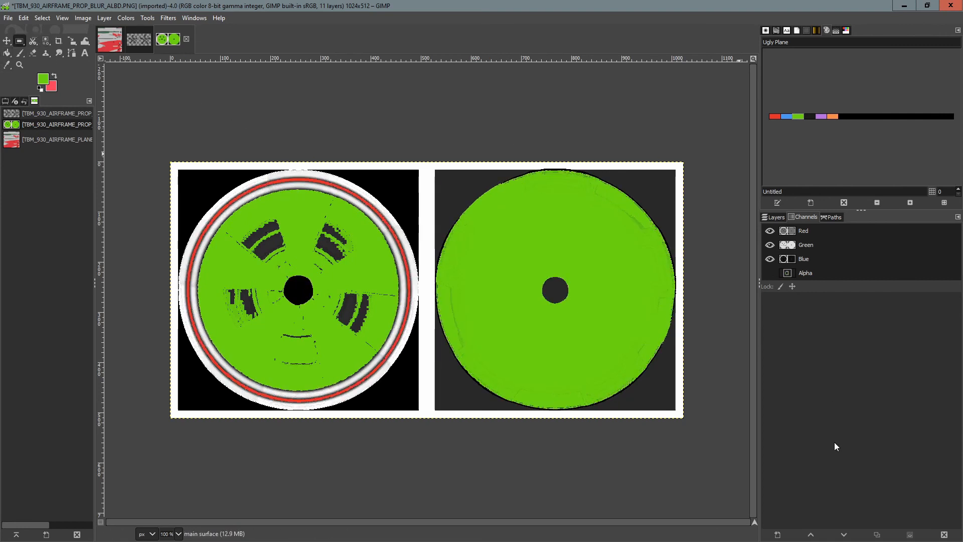
{"action": "left_click", "coordinate": [769, 273]}
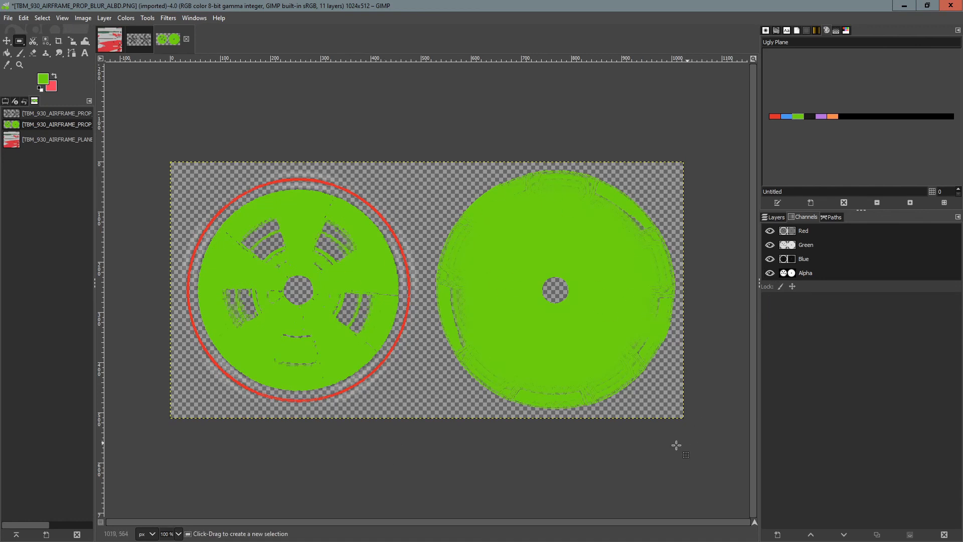
{"action": "left_click", "coordinate": [775, 217]}
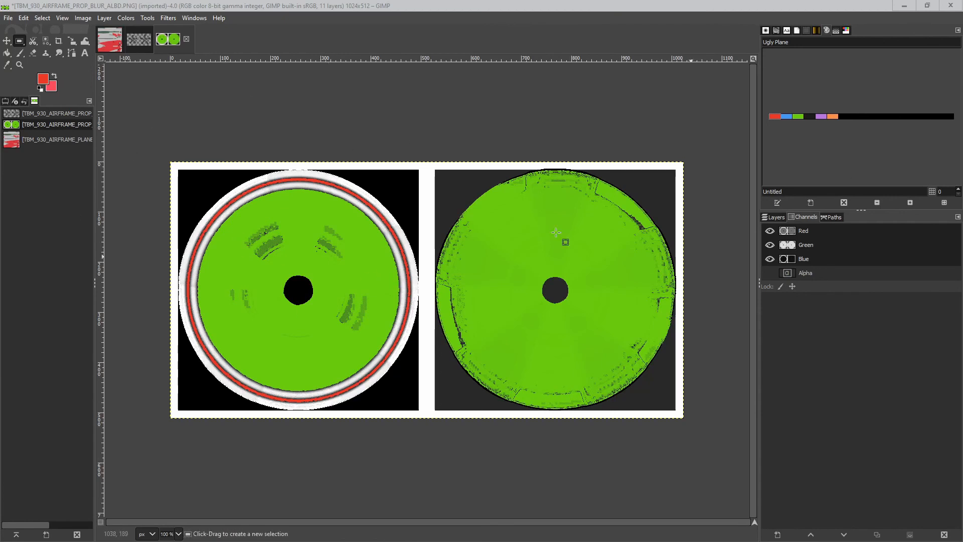
{"action": "left_click", "coordinate": [20, 41]}
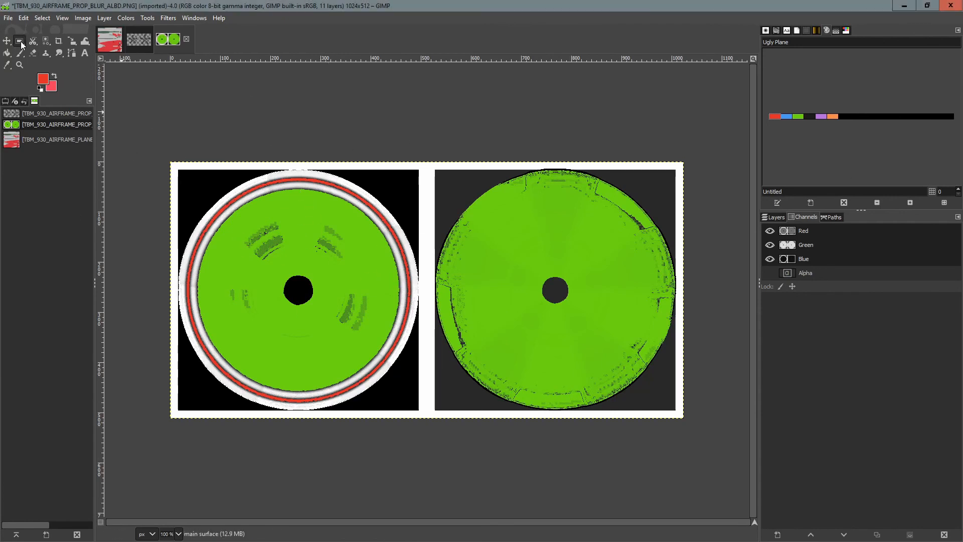
{"action": "left_click", "coordinate": [320, 124]}
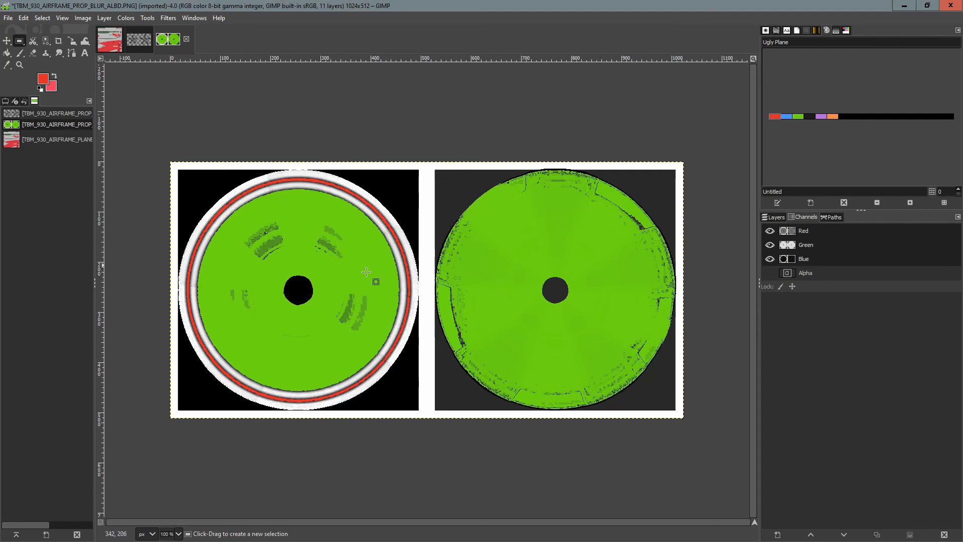
{"action": "left_click", "coordinate": [770, 273]}
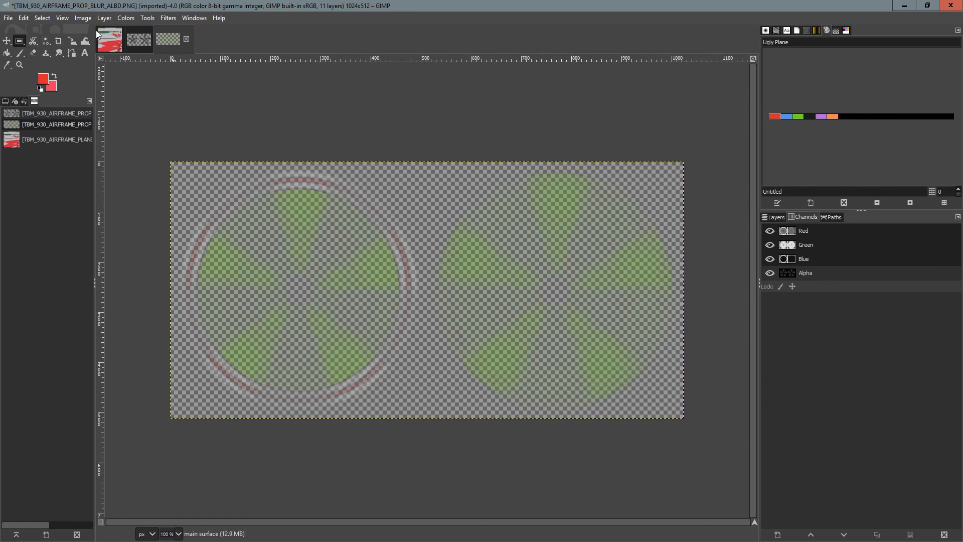
Export the blur texture over TBM_930_AIRFRAME_PROP_BLUR_ALBD.PNG.DDS, replacing it, then close the image discarding changes.
{"action": "left_click", "coordinate": [8, 19]}
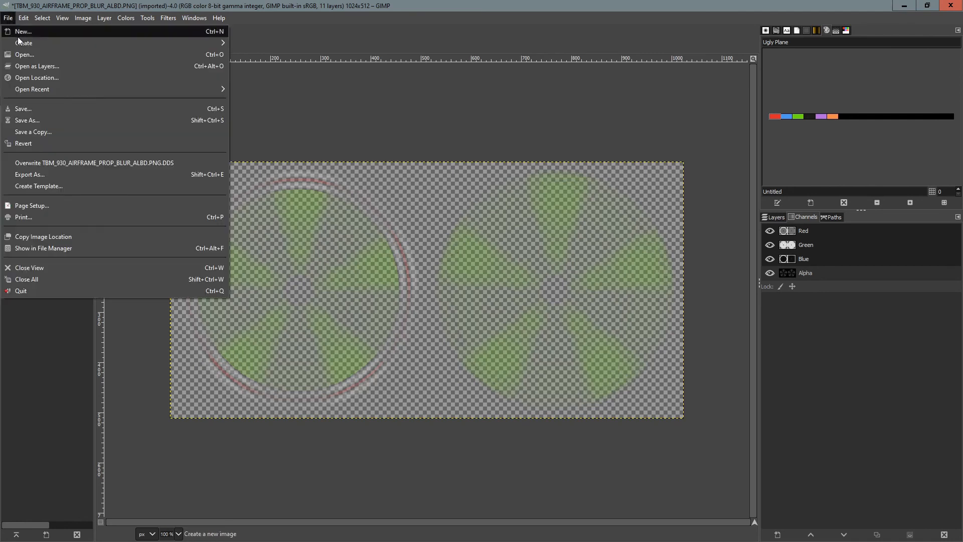
{"action": "left_click", "coordinate": [27, 176]}
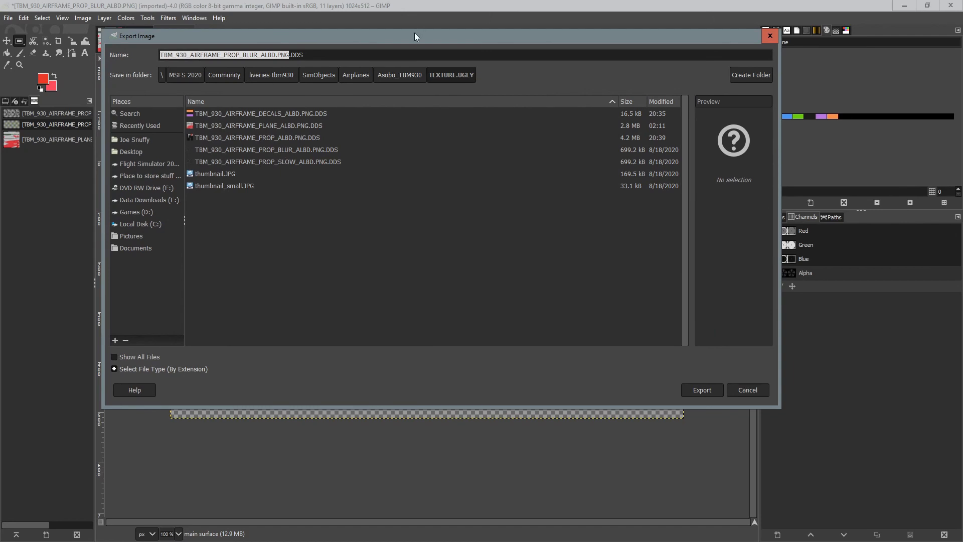
{"action": "left_click_drag", "start_coordinate": [414, 36], "coordinate": [485, 107]}
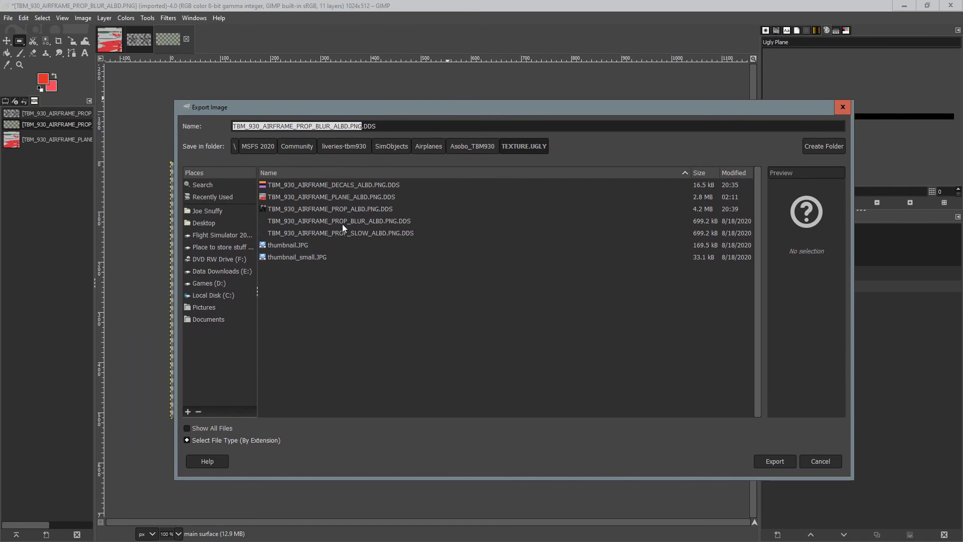
{"action": "left_click", "coordinate": [359, 221]}
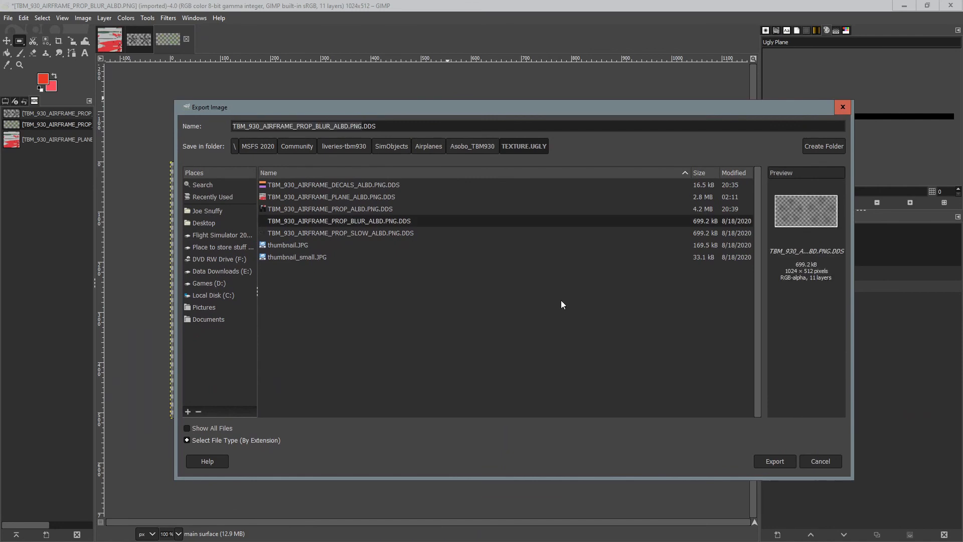
{"action": "left_click", "coordinate": [774, 460]}
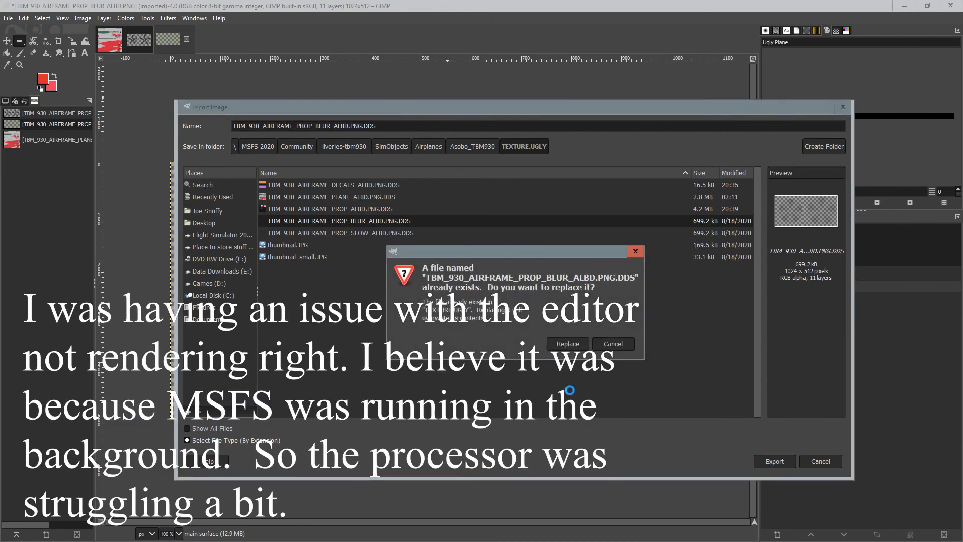
{"action": "left_click", "coordinate": [567, 344]}
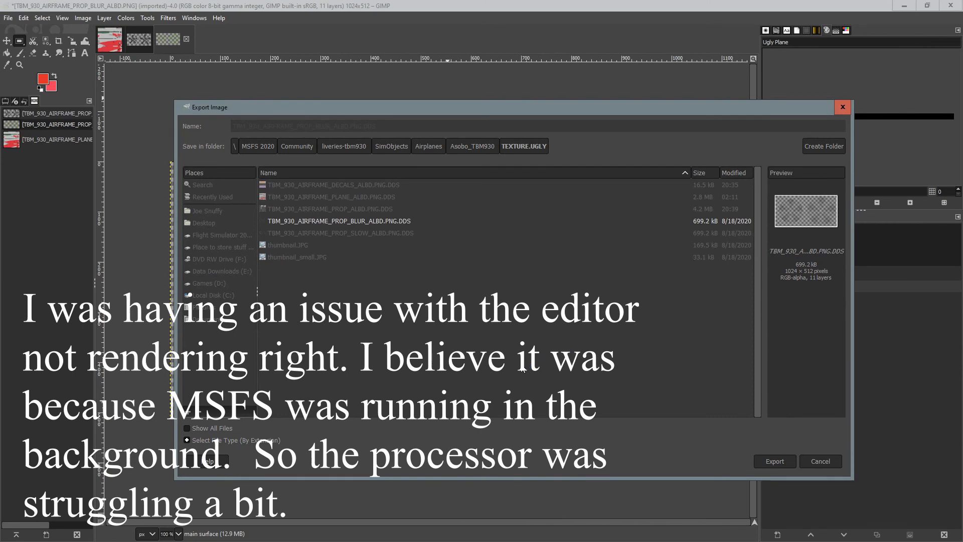
{"action": "left_click", "coordinate": [203, 298]}
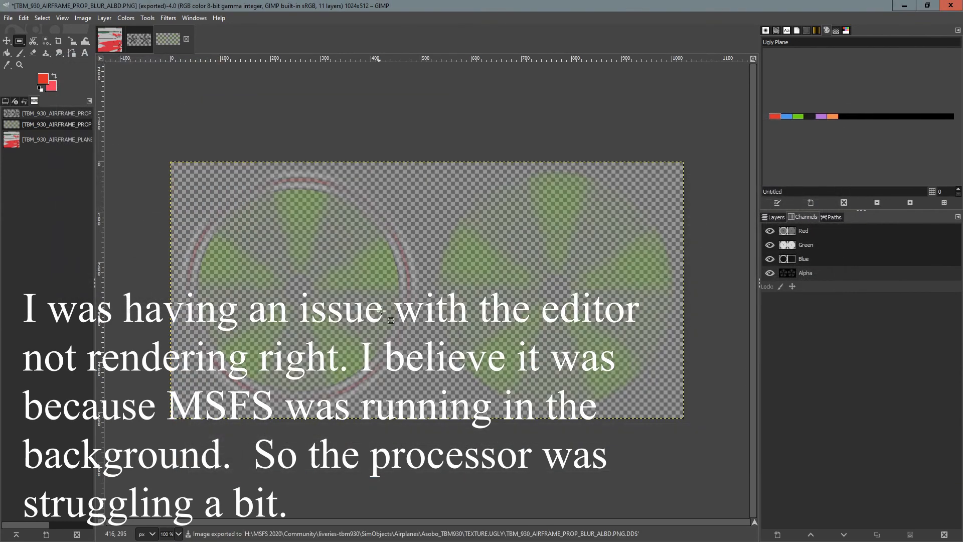
{"action": "left_click", "coordinate": [184, 41]}
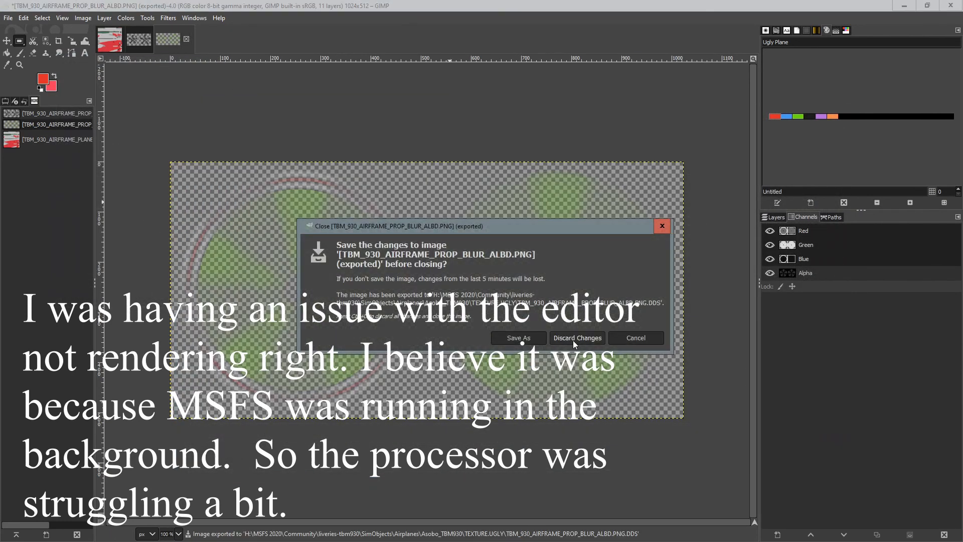
{"action": "left_click", "coordinate": [575, 339]}
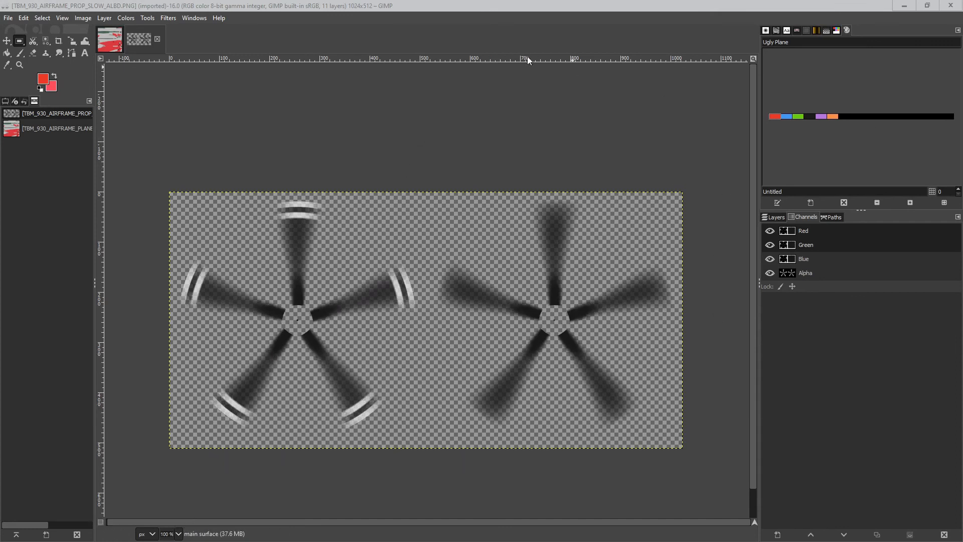
Hide the PROP_SLOW texture's Alpha channel and bucket-fill three blades of the left propeller green.
{"action": "left_click", "coordinate": [769, 273]}
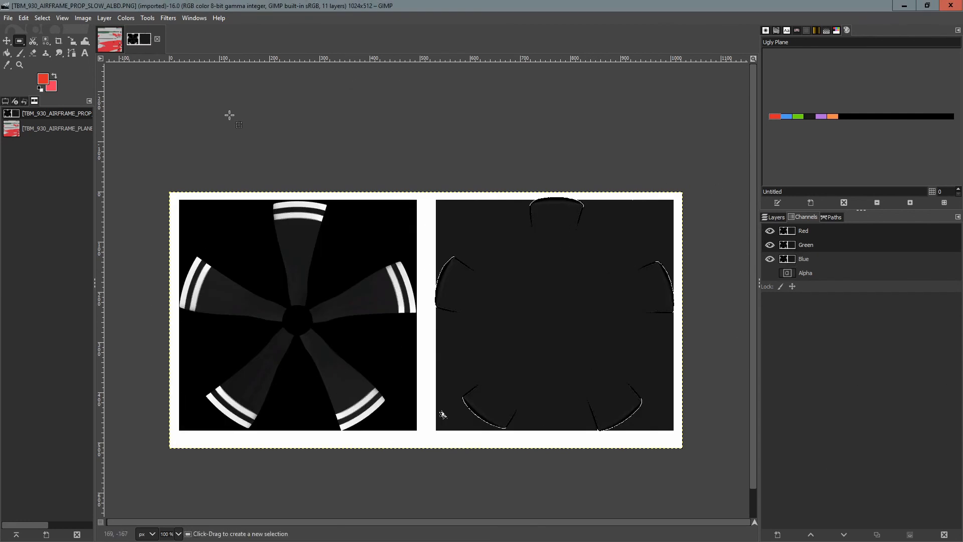
{"action": "left_click", "coordinate": [798, 117]}
{"action": "left_click", "coordinate": [7, 52]}
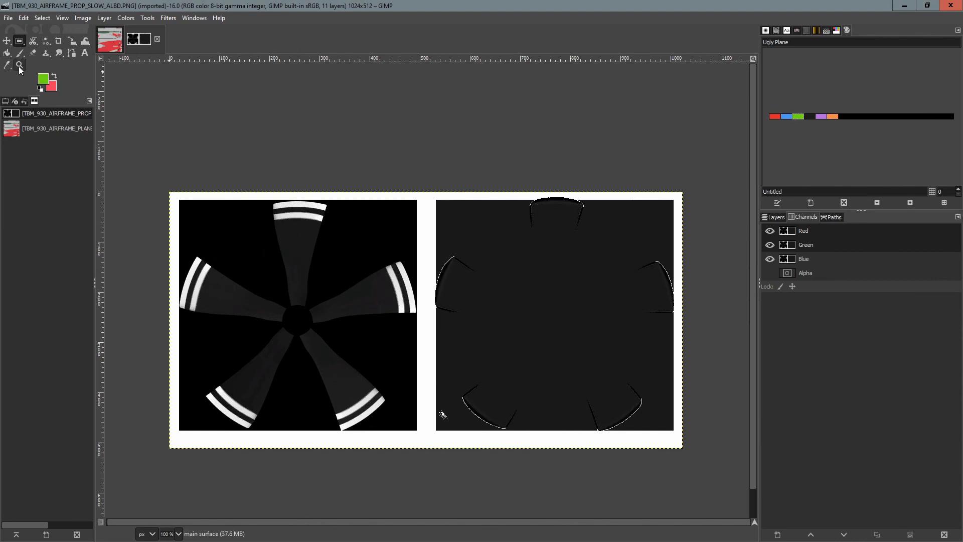
{"action": "left_click", "coordinate": [281, 243]}
{"action": "left_click", "coordinate": [355, 290]}
{"action": "left_click", "coordinate": [333, 362]}
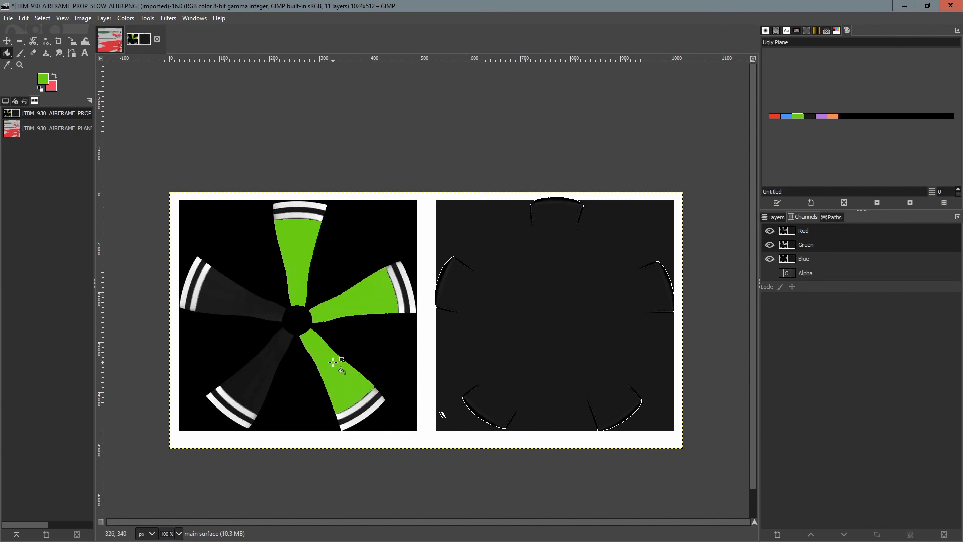
Bucket-fill the remaining blades of the left propeller and all blades of the right propeller green.
{"action": "left_click", "coordinate": [271, 360]}
{"action": "left_click", "coordinate": [236, 299]}
{"action": "left_click", "coordinate": [448, 287]}
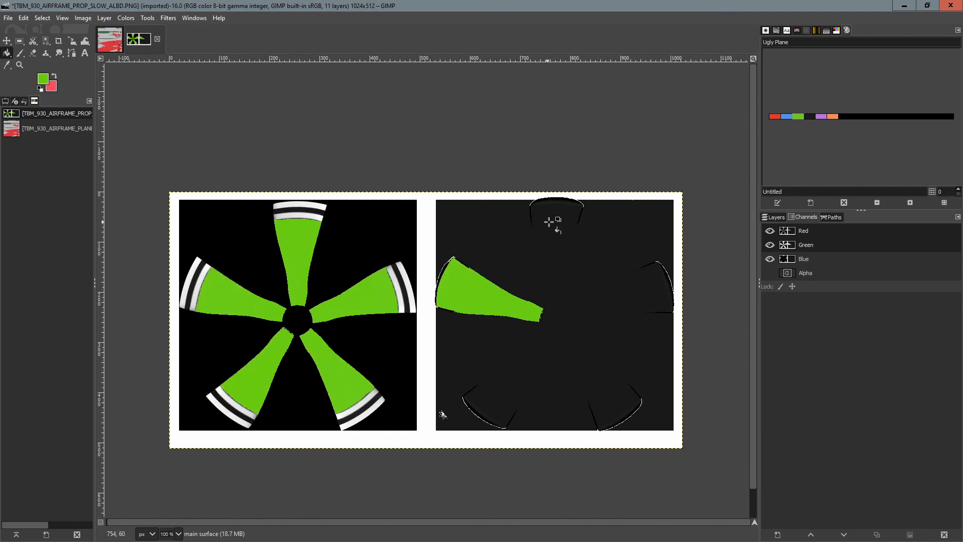
{"action": "left_click", "coordinate": [549, 222]}
{"action": "left_click", "coordinate": [646, 285]}
{"action": "left_click", "coordinate": [613, 397]}
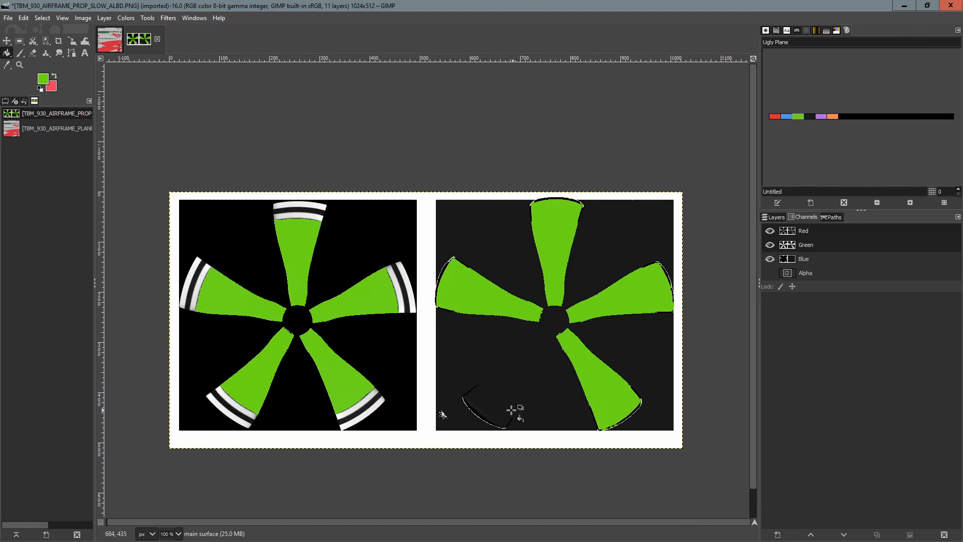
{"action": "left_click", "coordinate": [506, 407]}
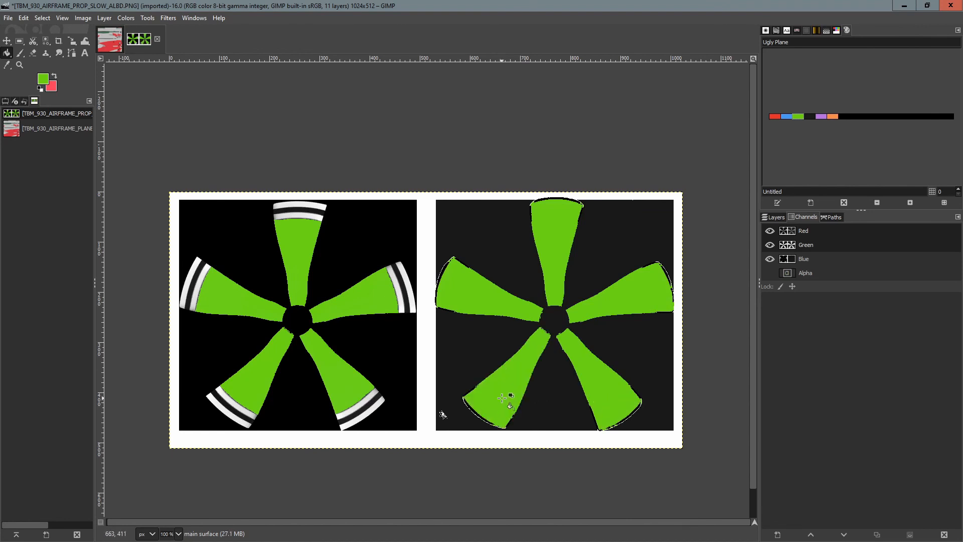
Pick red from the Ugly Plane palette, fill the stripe on each left-propeller blade tip red, and show the Alpha channel.
{"action": "left_click", "coordinate": [774, 116]}
{"action": "left_click", "coordinate": [311, 211]}
{"action": "left_click", "coordinate": [401, 290]}
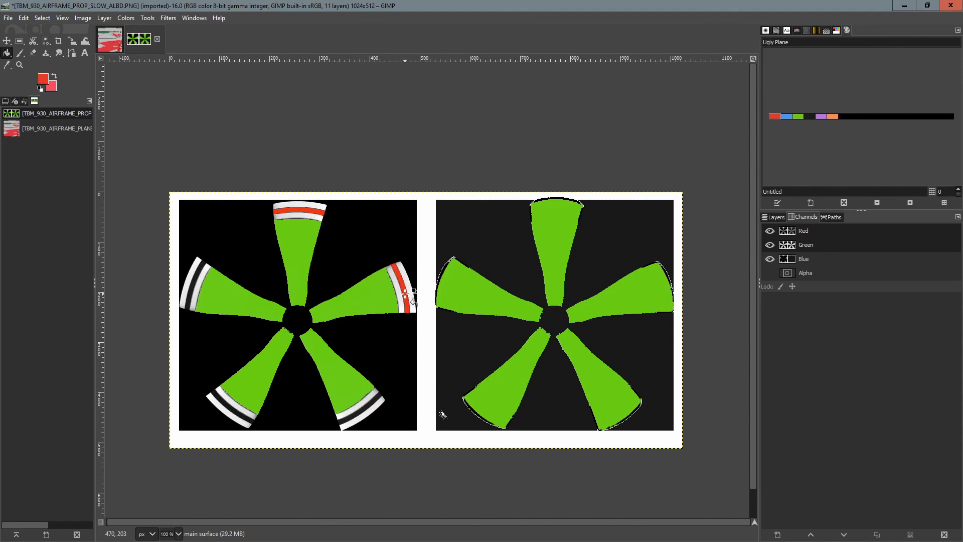
{"action": "left_click", "coordinate": [377, 395]}
{"action": "left_click", "coordinate": [233, 409]}
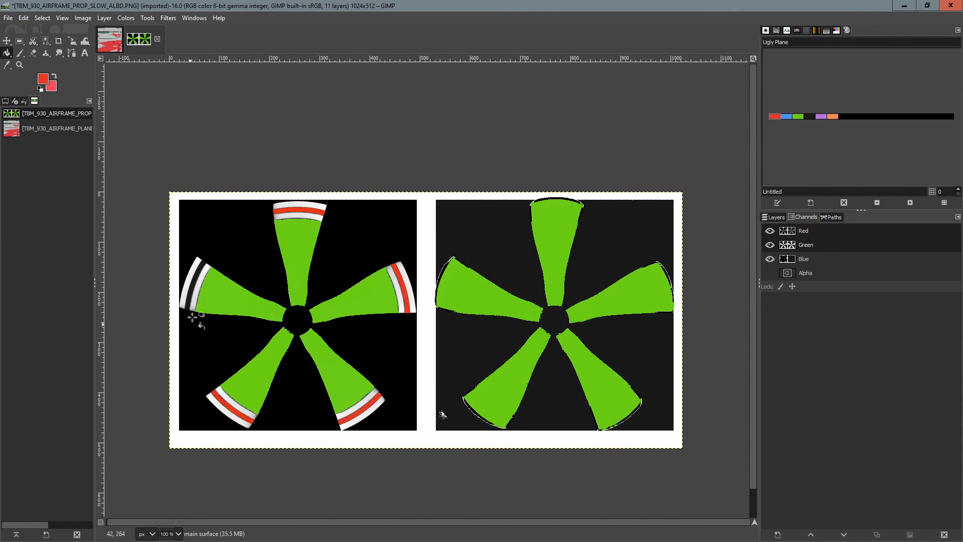
{"action": "left_click", "coordinate": [191, 289]}
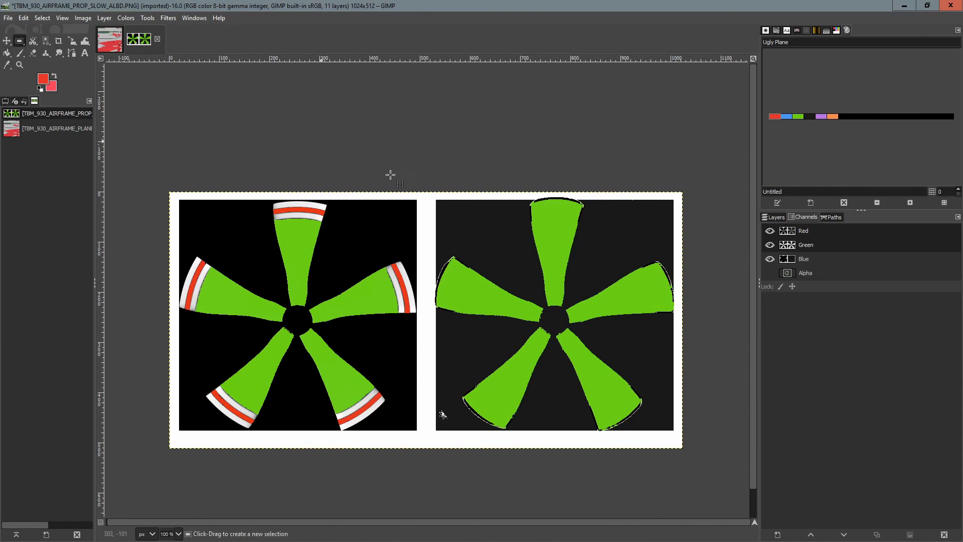
{"action": "left_click", "coordinate": [769, 272]}
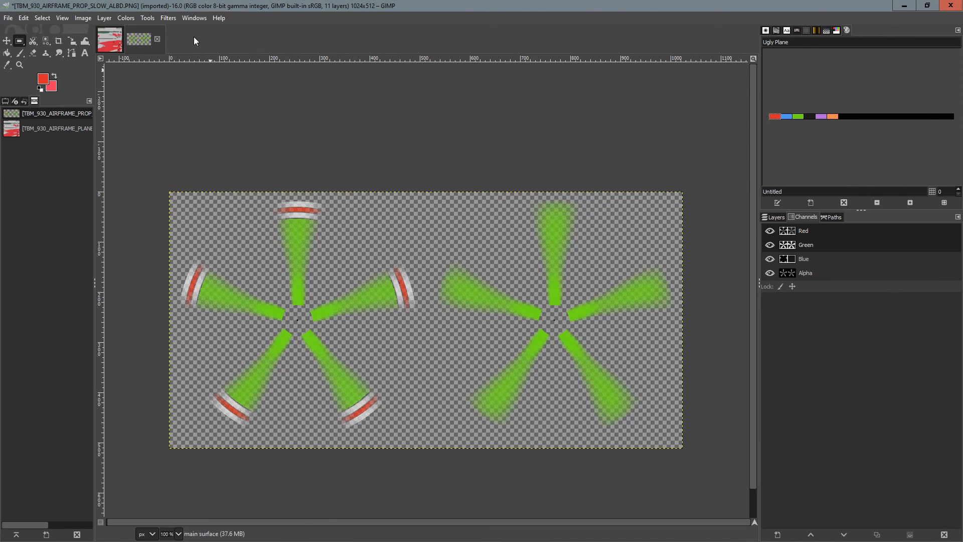
Export the slow-prop texture over TBM_930_AIRFRAME_PROP_SLOW_ALBD.PNG.DDS, replacing it, then close the image discarding changes.
{"action": "left_click", "coordinate": [10, 19]}
{"action": "left_click", "coordinate": [44, 174]}
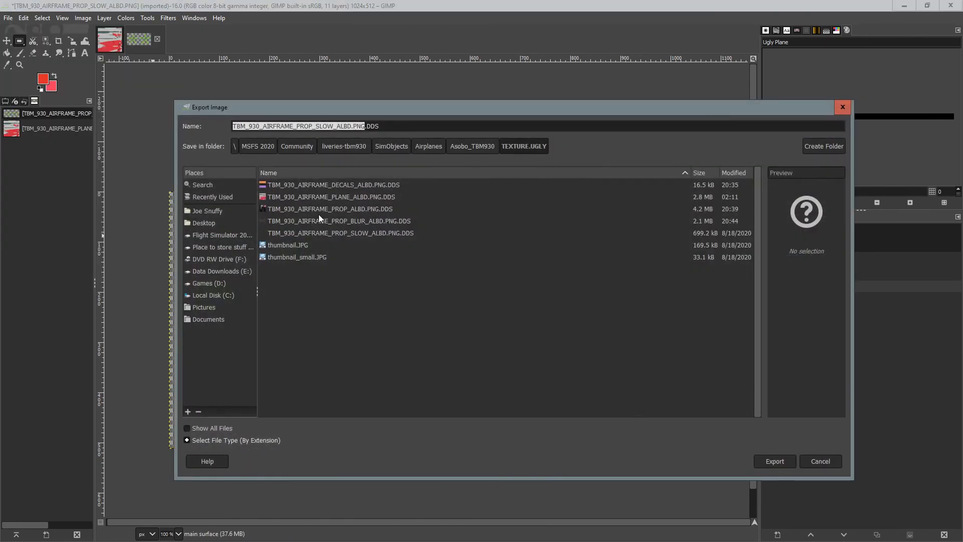
{"action": "left_click", "coordinate": [338, 236]}
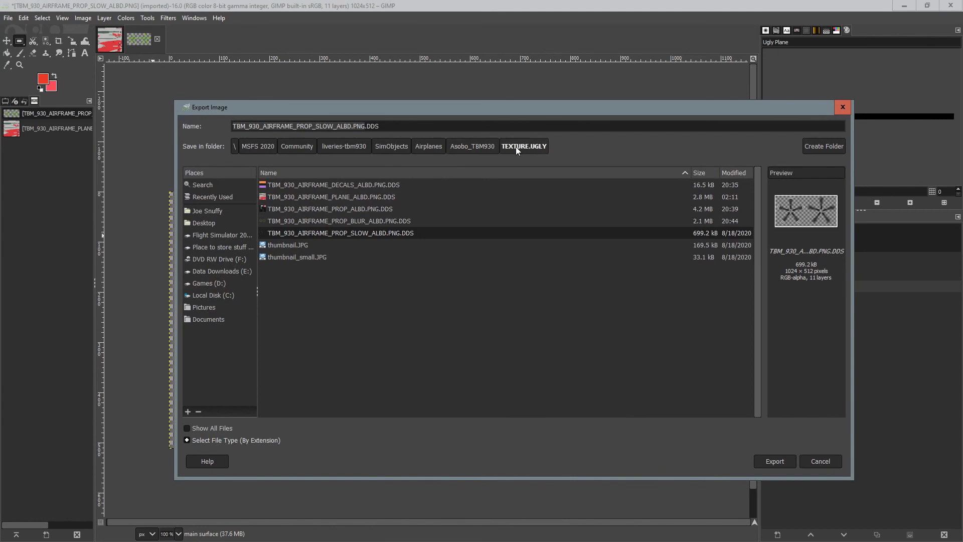
{"action": "left_click", "coordinate": [781, 463]}
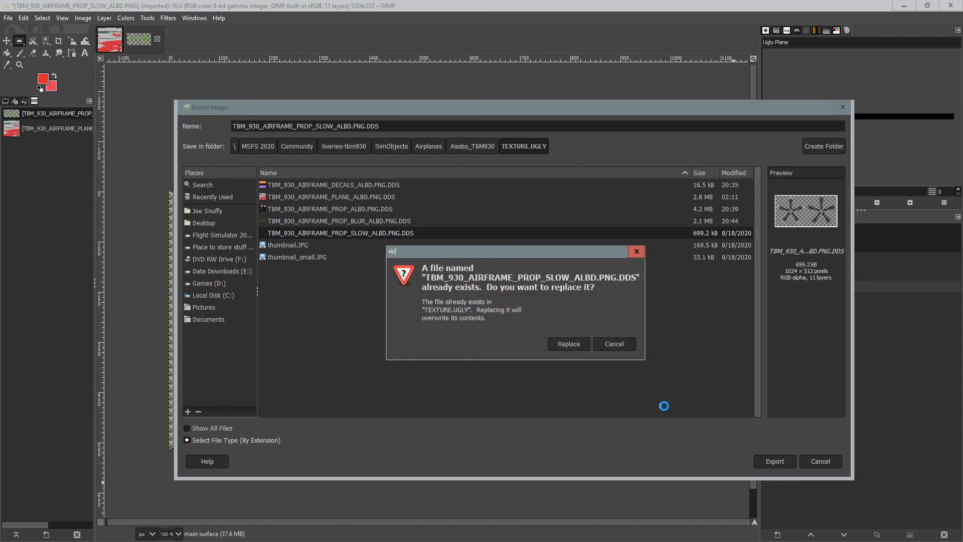
{"action": "left_click", "coordinate": [564, 345]}
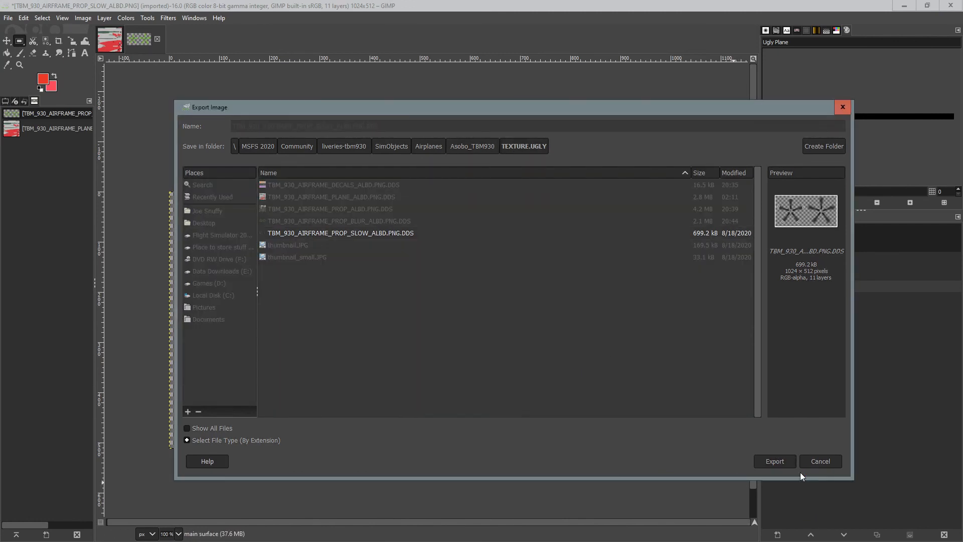
{"action": "left_click", "coordinate": [164, 259]}
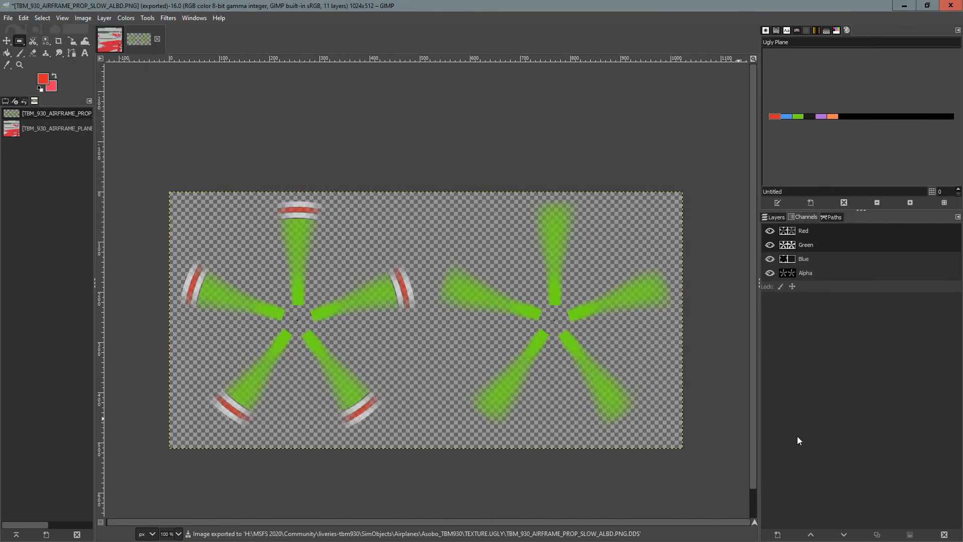
{"action": "left_click", "coordinate": [157, 39]}
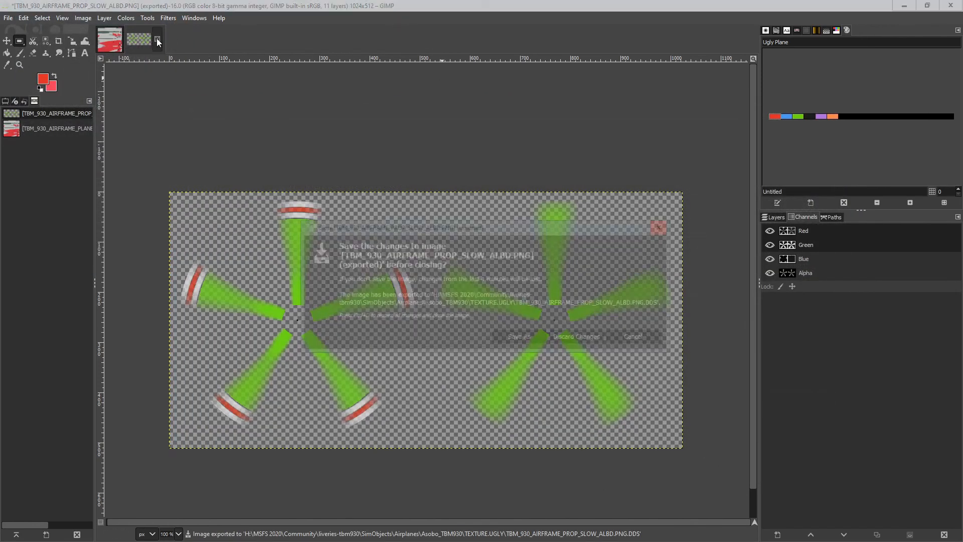
{"action": "left_click", "coordinate": [594, 338]}
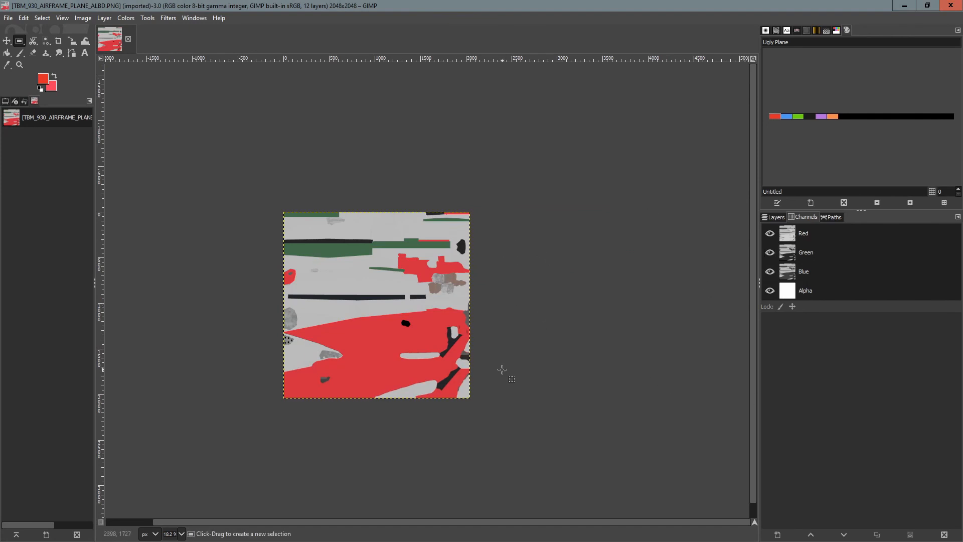
{"action": "scroll", "coordinate": [432, 303], "scroll_direction": "up", "scroll_amount": 2}
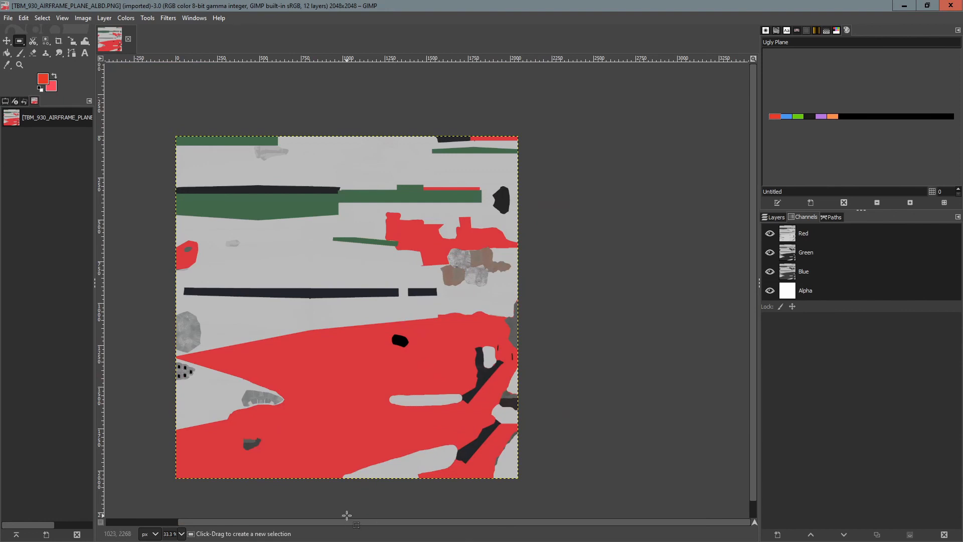
{"action": "left_click_drag", "start_coordinate": [331, 522], "coordinate": [290, 521]}
{"action": "scroll", "coordinate": [756, 249], "scroll_direction": "down", "scroll_amount": 2}
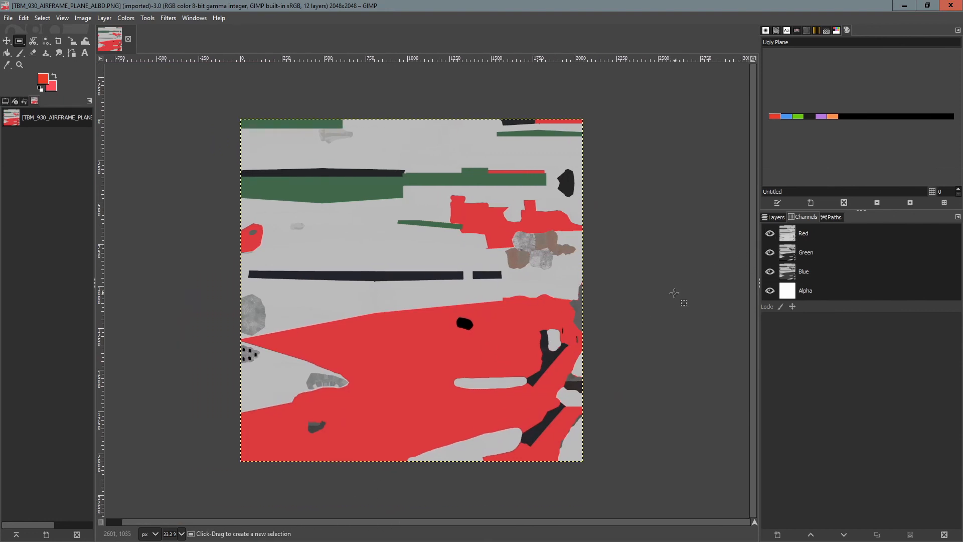
{"action": "scroll", "coordinate": [674, 295], "scroll_direction": "up", "scroll_amount": 1, "text": "ctrl"}
{"action": "scroll", "coordinate": [675, 292], "scroll_direction": "down", "scroll_amount": 1, "text": "ctrl"}
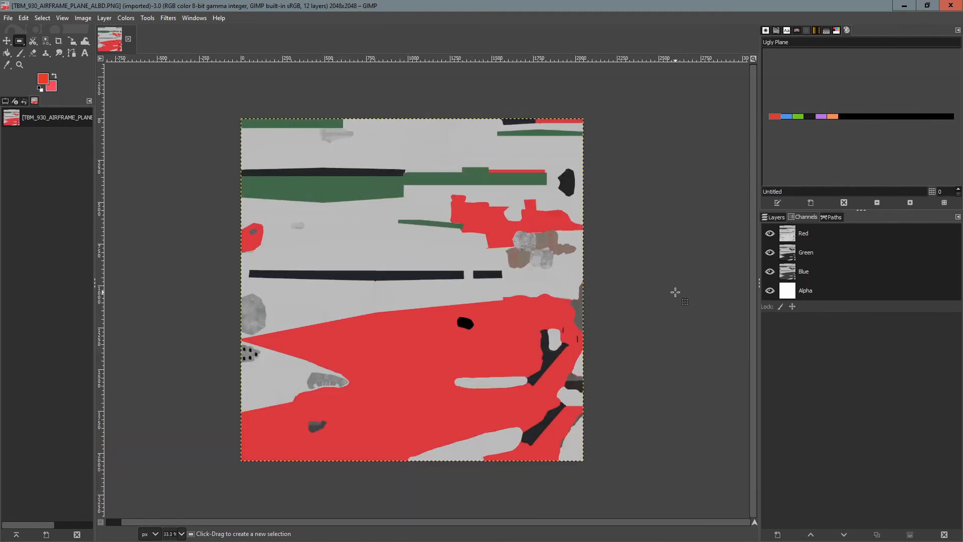
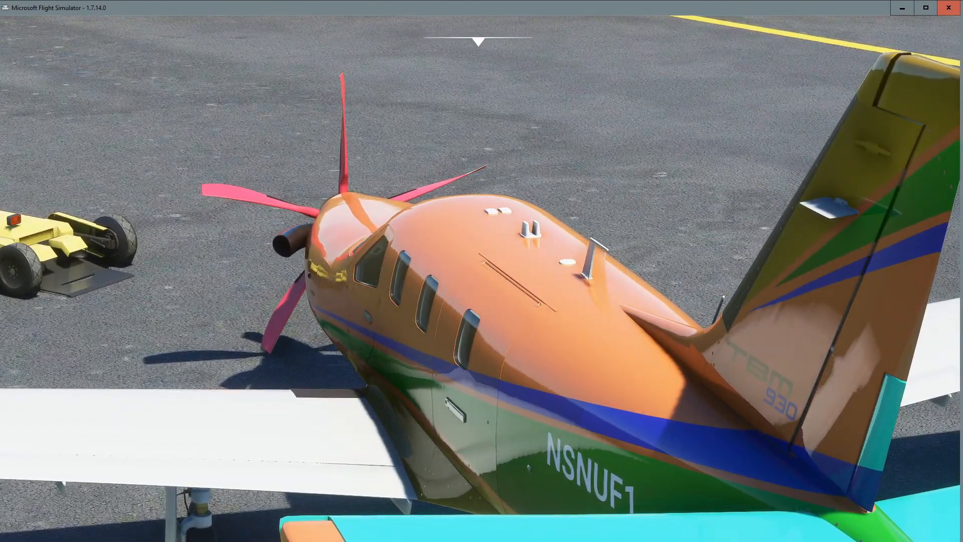
Pick blue from the Ugly Plane palette and bucket-fill the red areas of the airframe texture blue.
{"action": "mouse_move", "coordinate": [590, 57]}
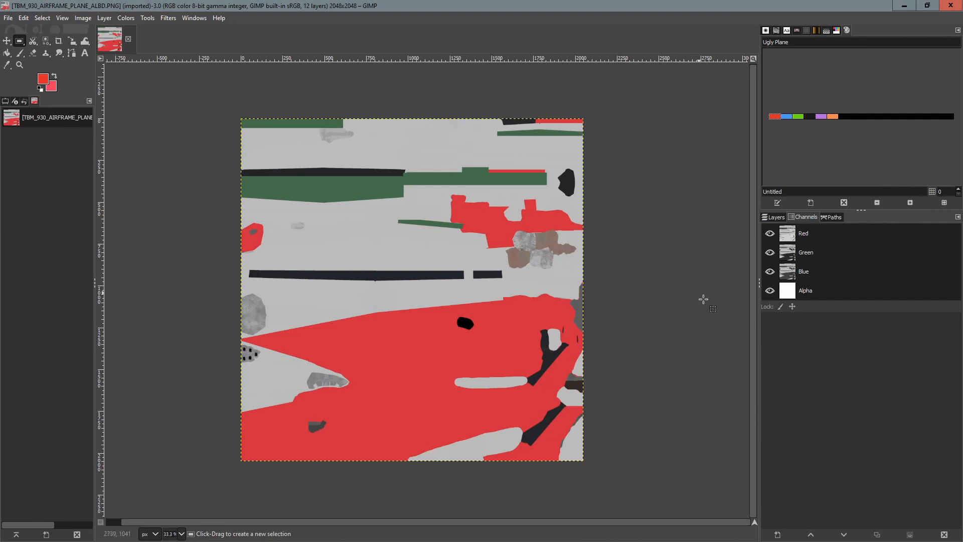
{"action": "left_click", "coordinate": [791, 118]}
{"action": "left_click", "coordinate": [7, 52]}
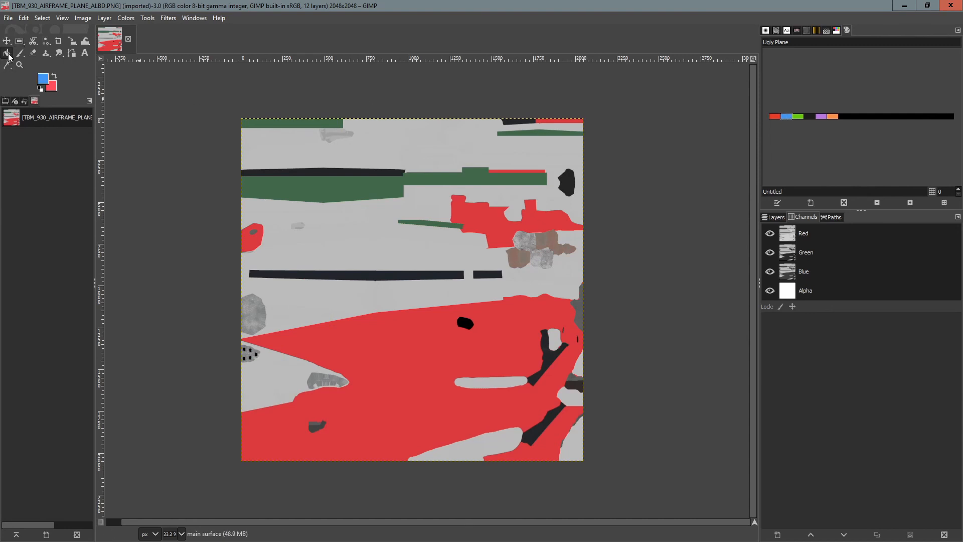
{"action": "left_click", "coordinate": [393, 372]}
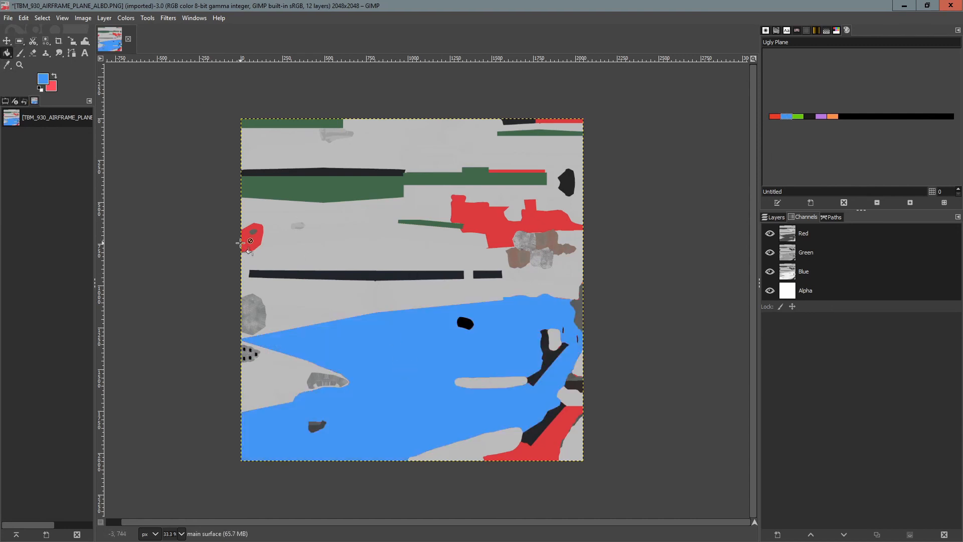
{"action": "left_click", "coordinate": [244, 242]}
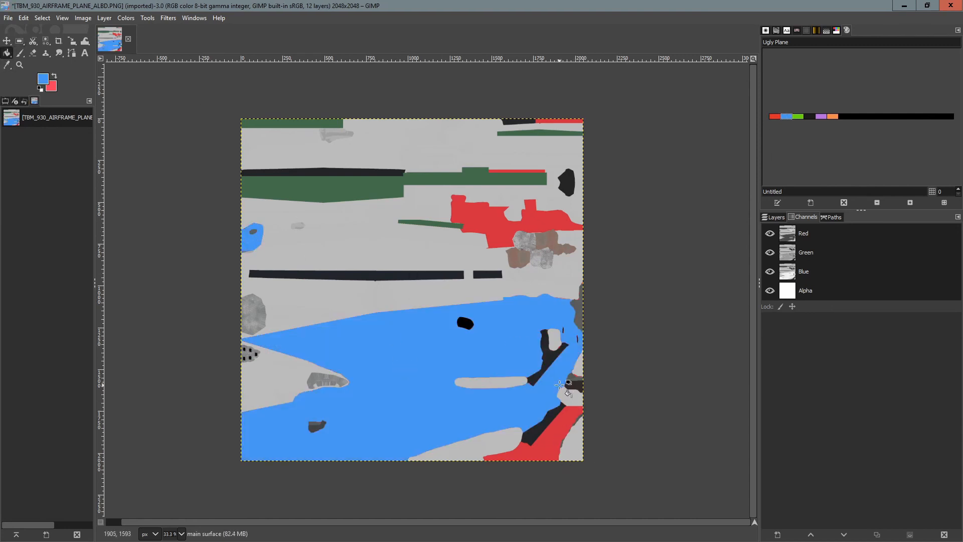
{"action": "left_click", "coordinate": [543, 442]}
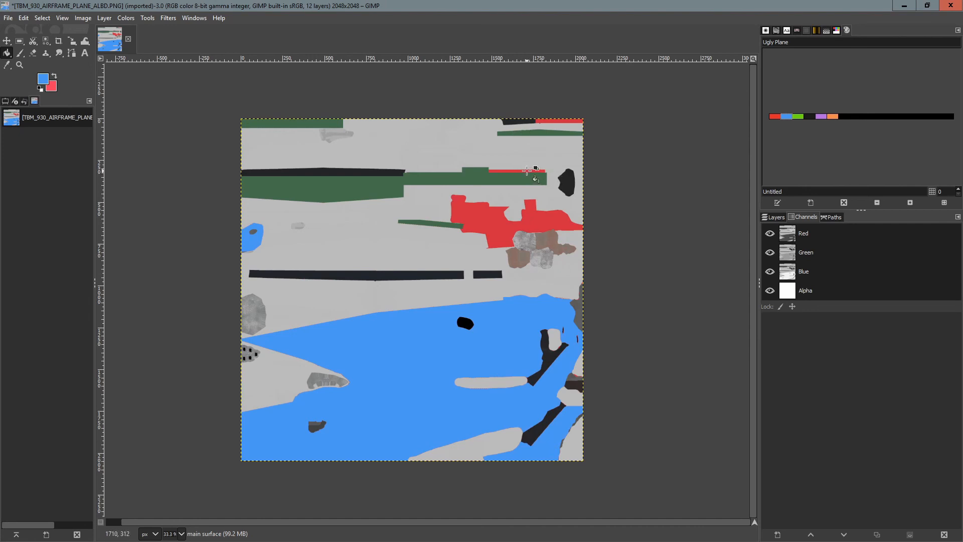
{"action": "left_click", "coordinate": [528, 170]}
{"action": "left_click", "coordinate": [562, 120]}
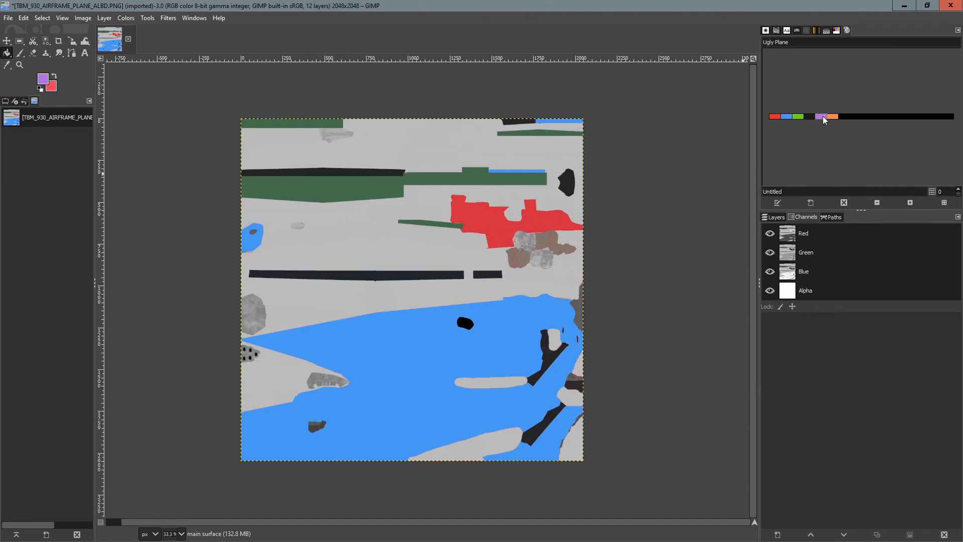
Bucket-fill the upper red patch purple and the long dark green band red from the palette.
{"action": "left_click", "coordinate": [507, 235]}
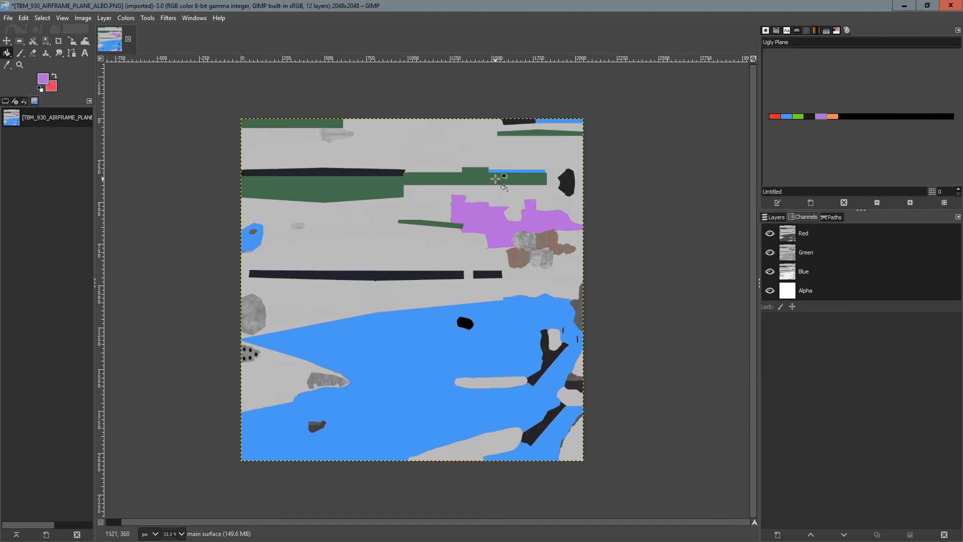
{"action": "left_click", "coordinate": [776, 116]}
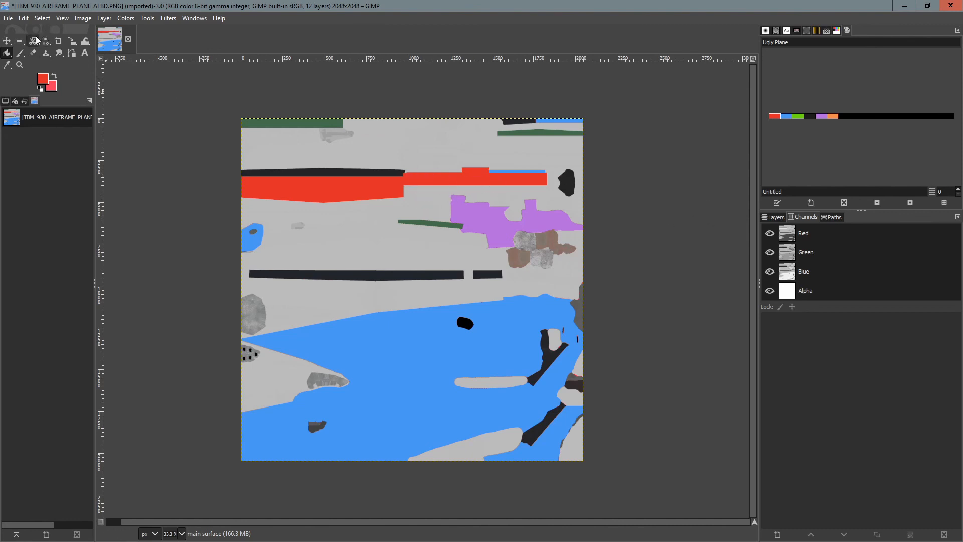
Rectangle-select the left part of the red band and bucket-fill the selection blue.
{"action": "left_click", "coordinate": [20, 42]}
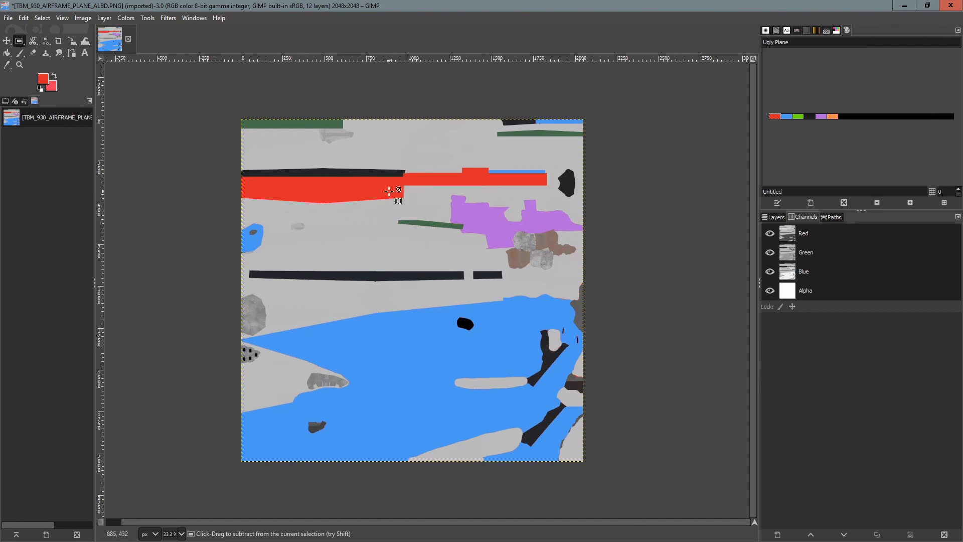
{"action": "scroll", "coordinate": [399, 182], "scroll_direction": "up", "scroll_amount": 2, "text": "ctrl"}
{"action": "scroll", "coordinate": [465, 185], "scroll_direction": "up", "scroll_amount": 1, "text": "ctrl"}
{"action": "scroll", "coordinate": [458, 208], "scroll_direction": "down", "scroll_amount": 2, "text": "ctrl"}
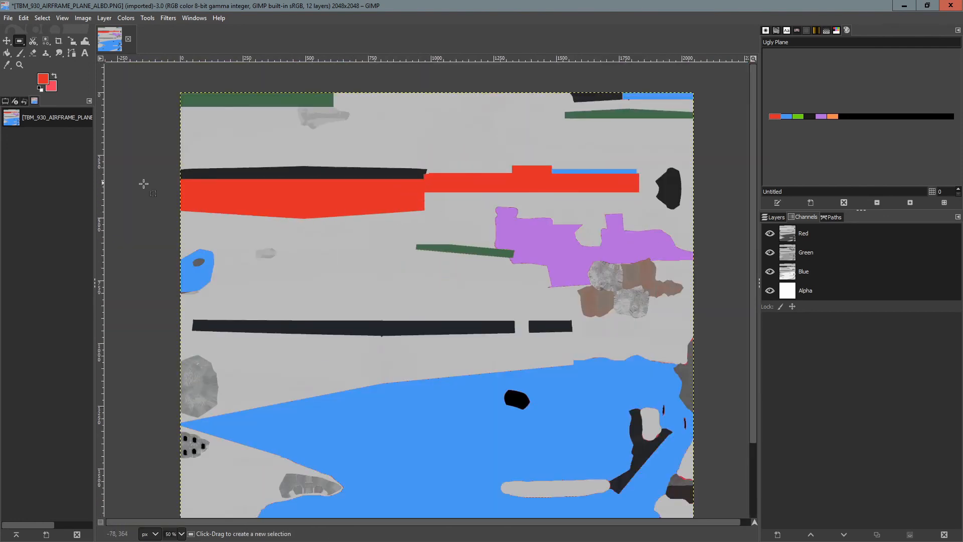
{"action": "left_click_drag", "start_coordinate": [179, 179], "coordinate": [424, 226]}
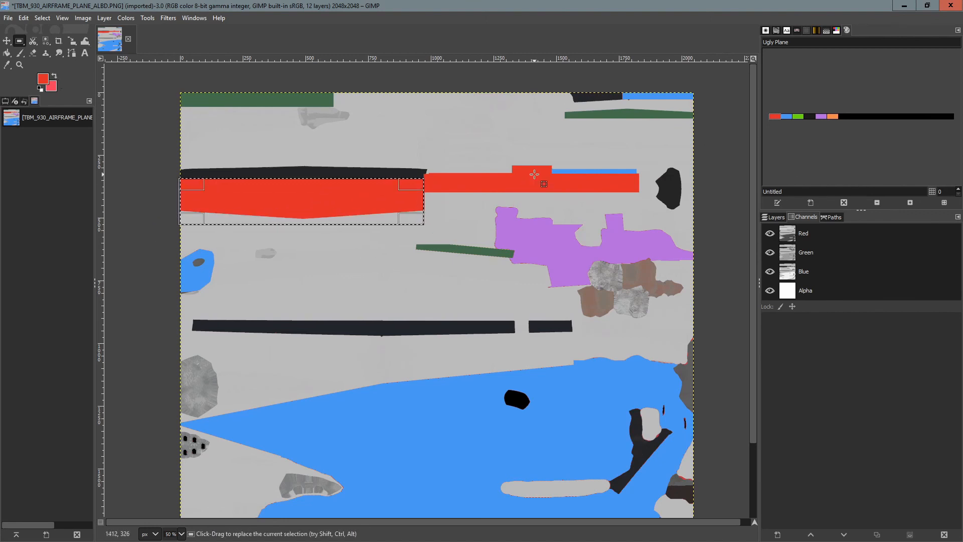
{"action": "left_click", "coordinate": [786, 117]}
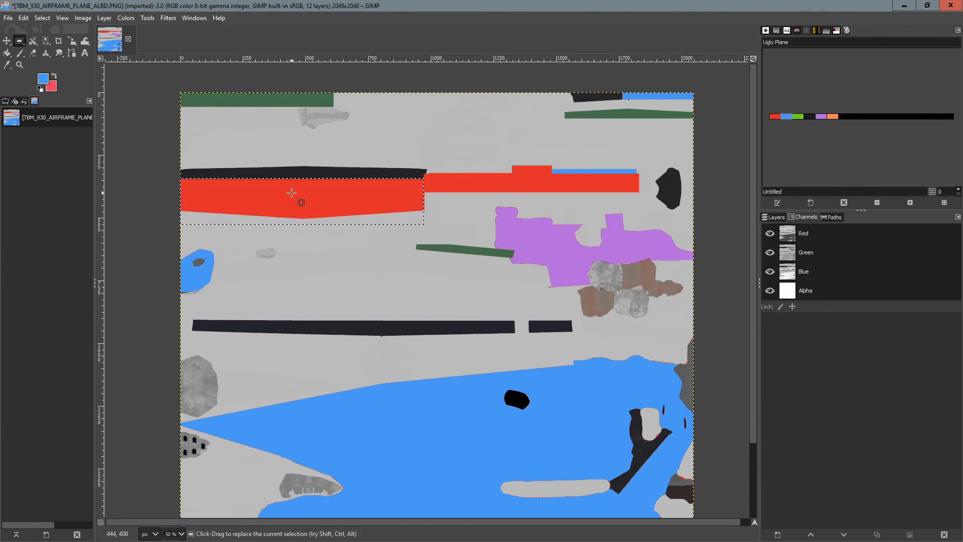
{"action": "key", "text": "shift+b"}
{"action": "left_click", "coordinate": [306, 199]}
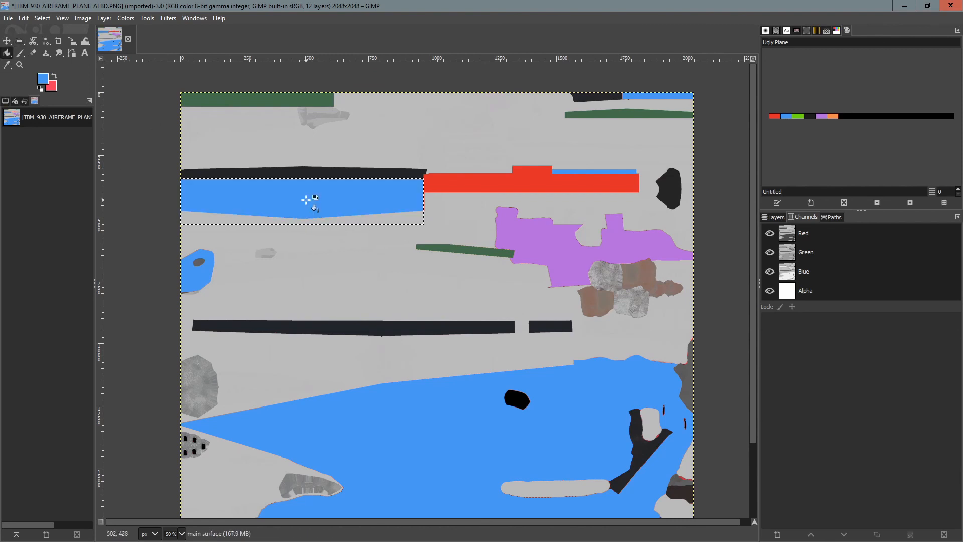
Clear the selection and bucket-fill the two thin green stripes blue.
{"action": "scroll", "coordinate": [538, 227], "scroll_direction": "down", "scroll_amount": 2}
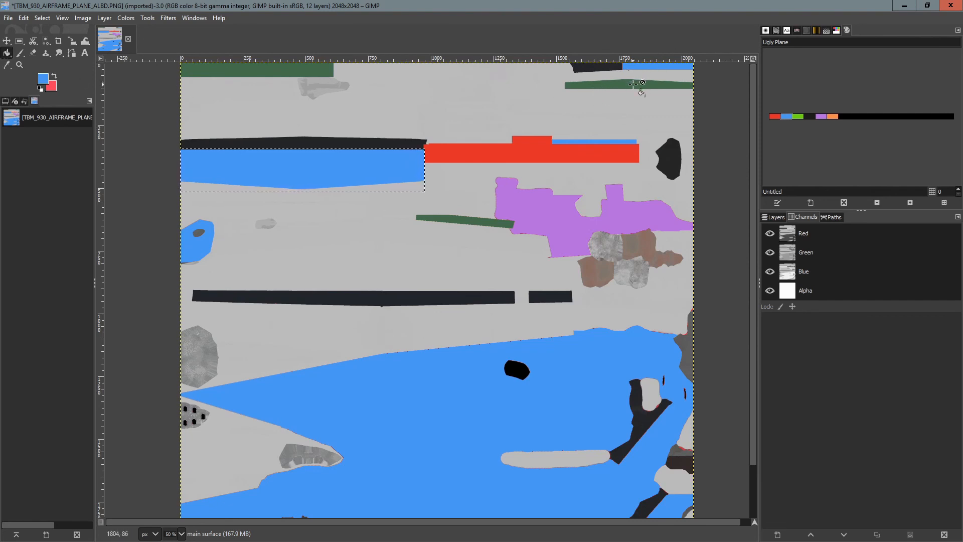
{"action": "left_click", "coordinate": [20, 40]}
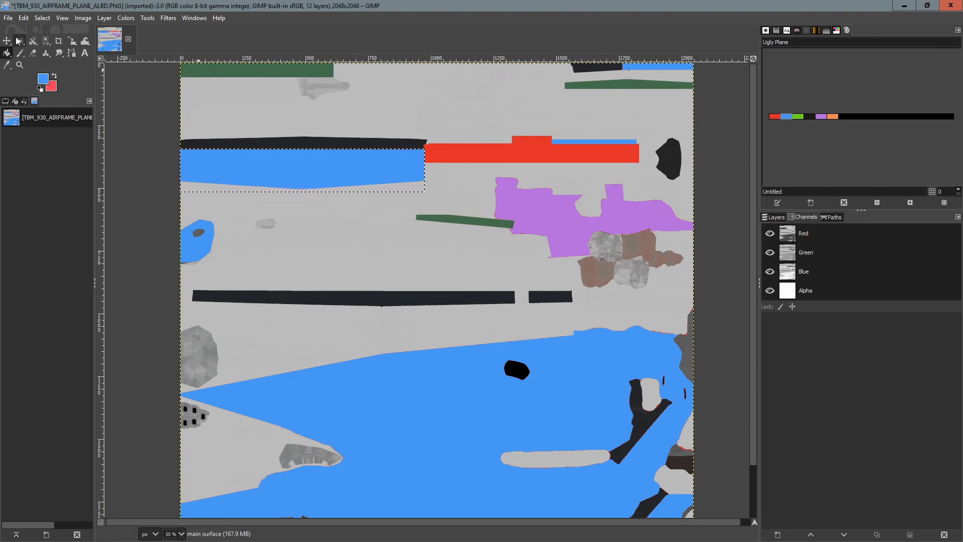
{"action": "left_click", "coordinate": [557, 98]}
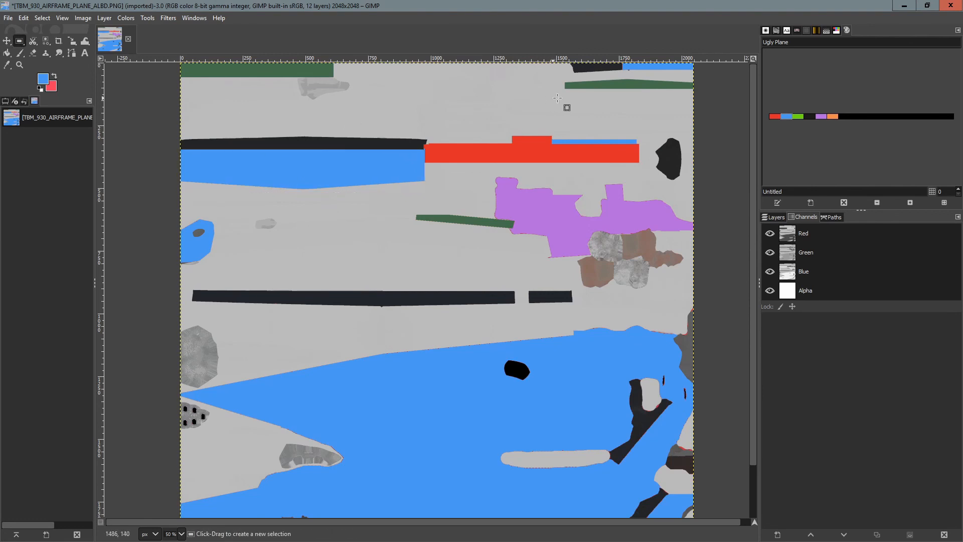
{"action": "left_click", "coordinate": [7, 54]}
{"action": "left_click", "coordinate": [639, 85]}
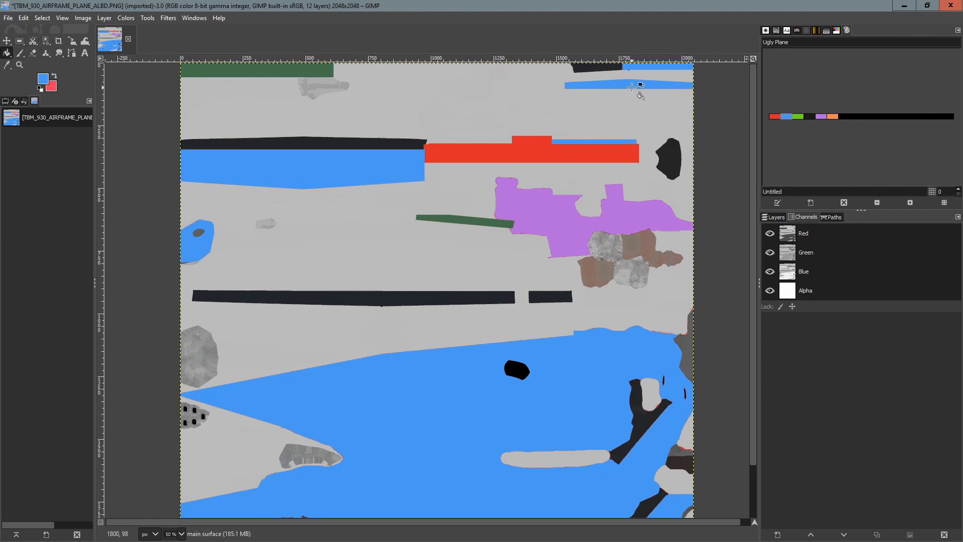
{"action": "left_click", "coordinate": [457, 221]}
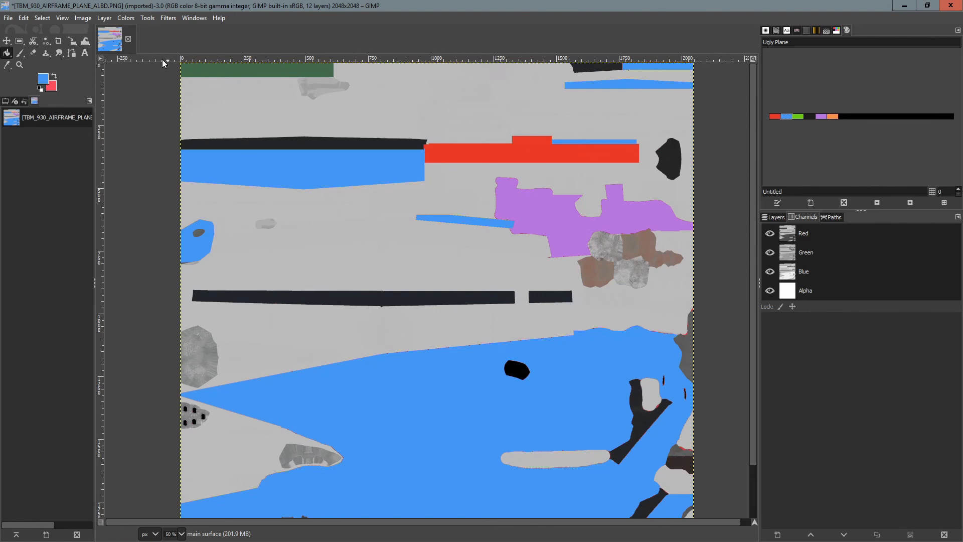
Pick red from the palette and bucket-fill the green bar at the texture's top-left corner red.
{"action": "left_click", "coordinate": [776, 117]}
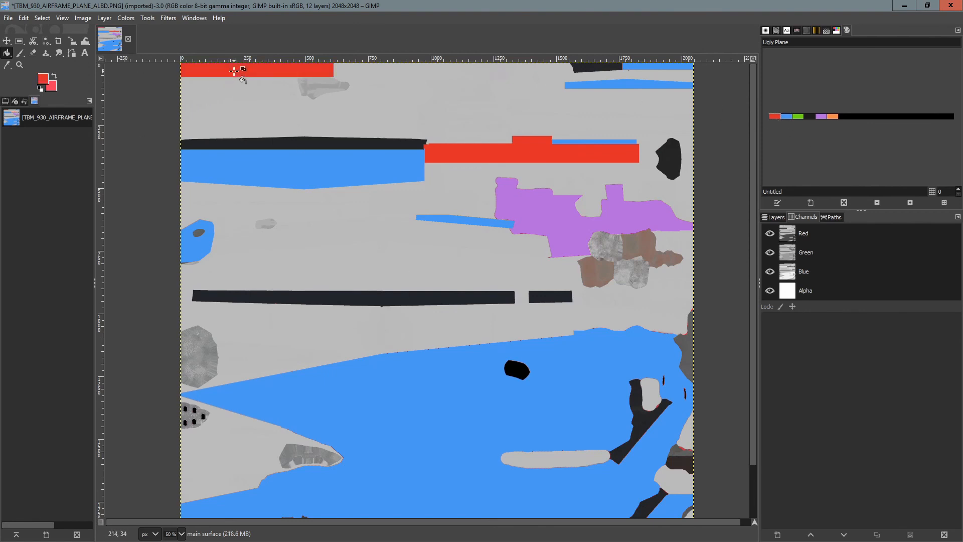
{"action": "scroll", "coordinate": [451, 319], "scroll_direction": "down", "scroll_amount": 2}
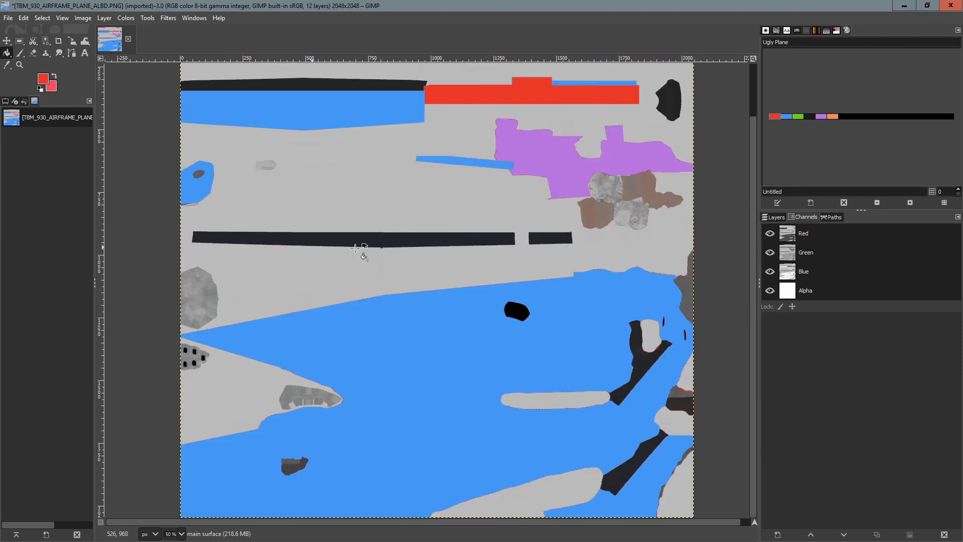
{"action": "scroll", "coordinate": [397, 236], "scroll_direction": "up", "scroll_amount": 2}
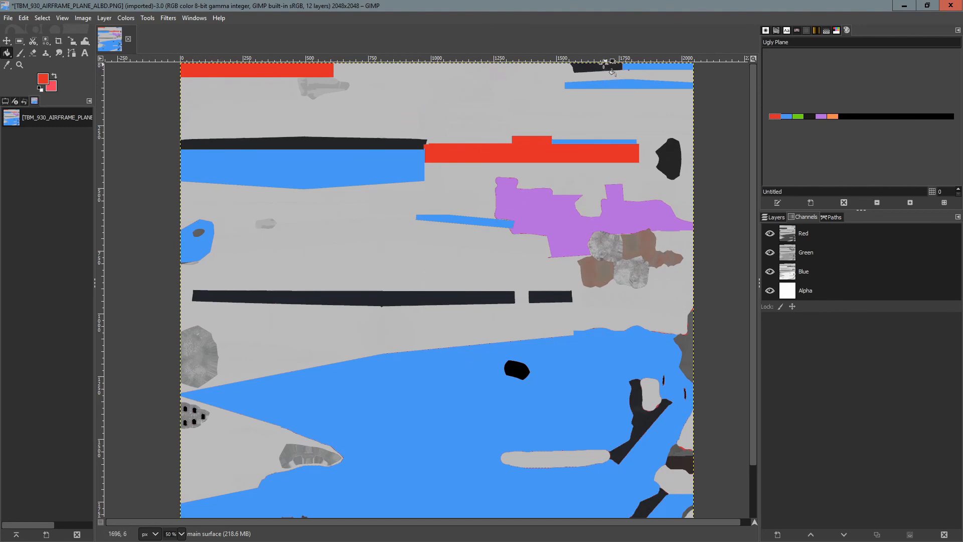
{"action": "scroll", "coordinate": [528, 275], "scroll_direction": "down", "scroll_amount": 2}
{"action": "scroll", "coordinate": [496, 281], "scroll_direction": "up", "scroll_amount": 2}
Export the airframe texture over TBM_930_AIRFRAME_PLANE_ALBD.PNG.DDS in TEXTURE.UGLY, replacing the existing file.
{"action": "left_click", "coordinate": [8, 17]}
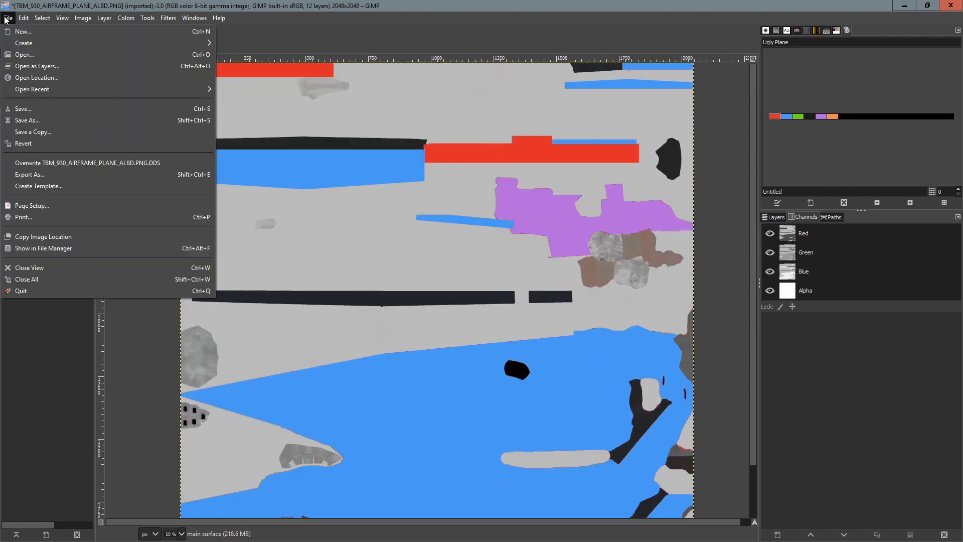
{"action": "left_click", "coordinate": [53, 177]}
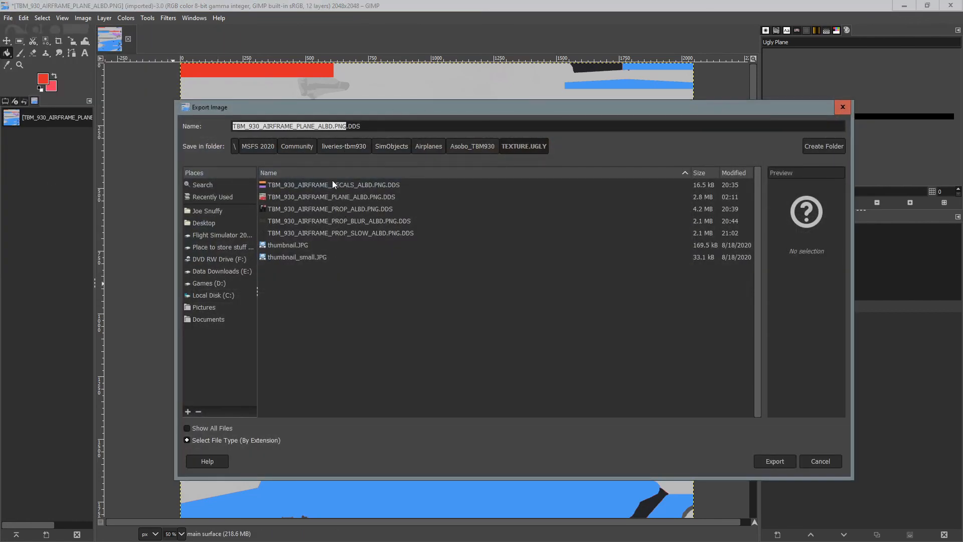
{"action": "left_click", "coordinate": [345, 196]}
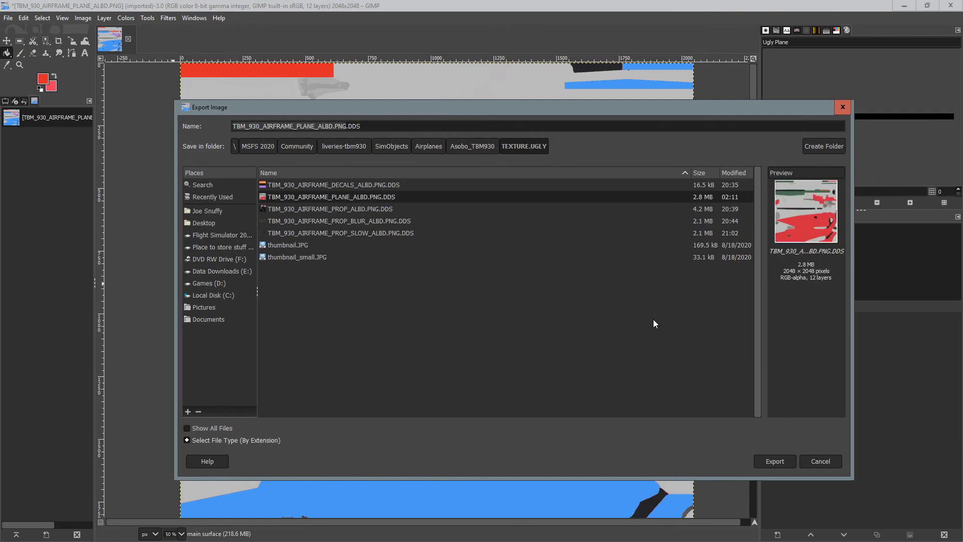
{"action": "left_click", "coordinate": [774, 461]}
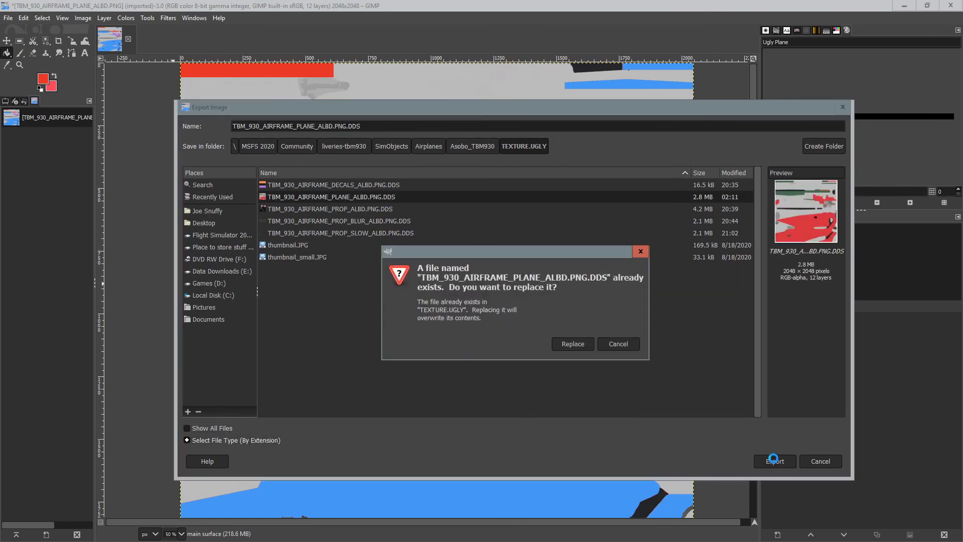
{"action": "left_click", "coordinate": [575, 345]}
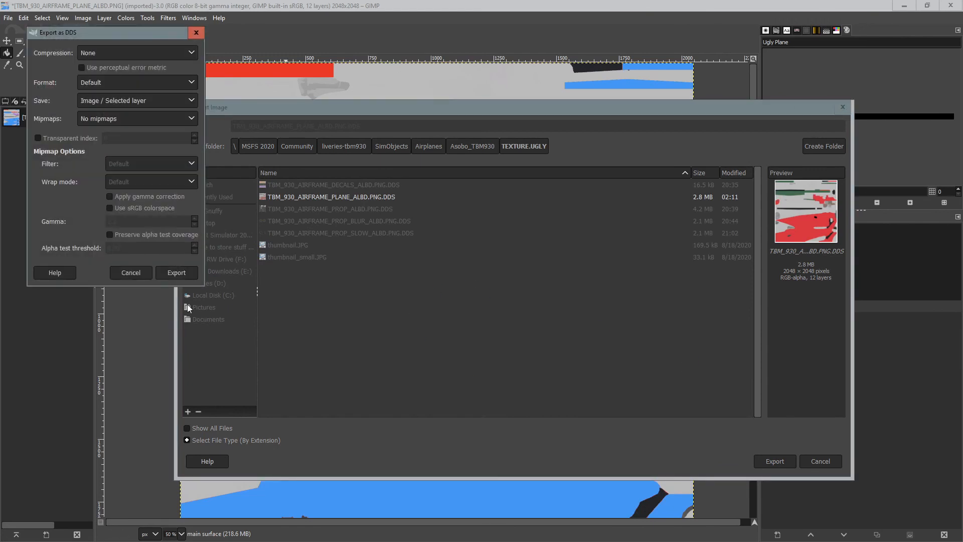
{"action": "left_click", "coordinate": [177, 272]}
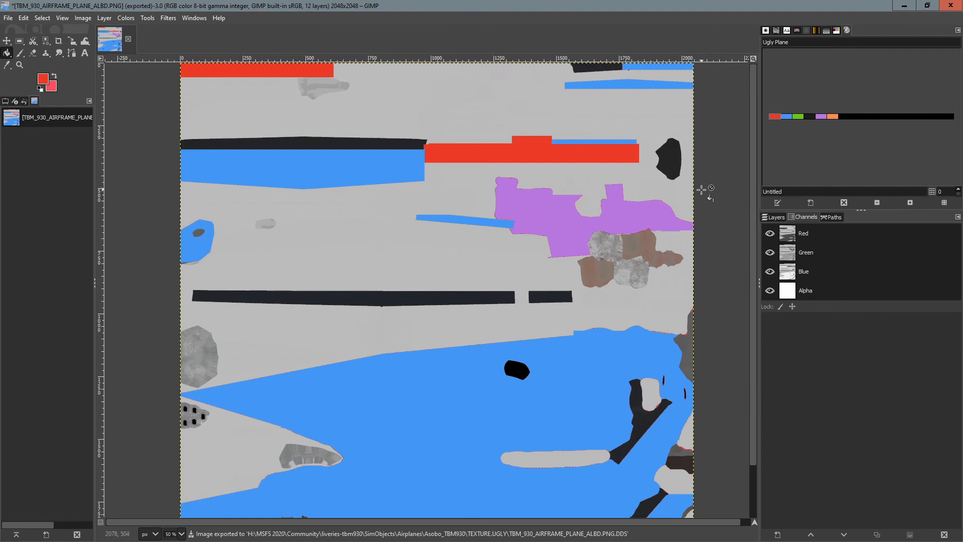
Close the image discarding changes and quit GIMP.
{"action": "left_click", "coordinate": [129, 39]}
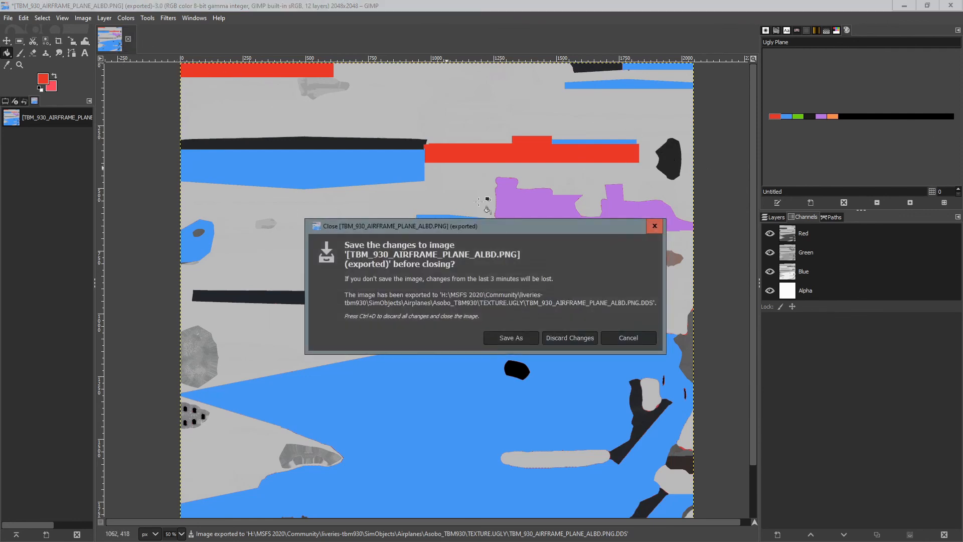
{"action": "left_click", "coordinate": [574, 339]}
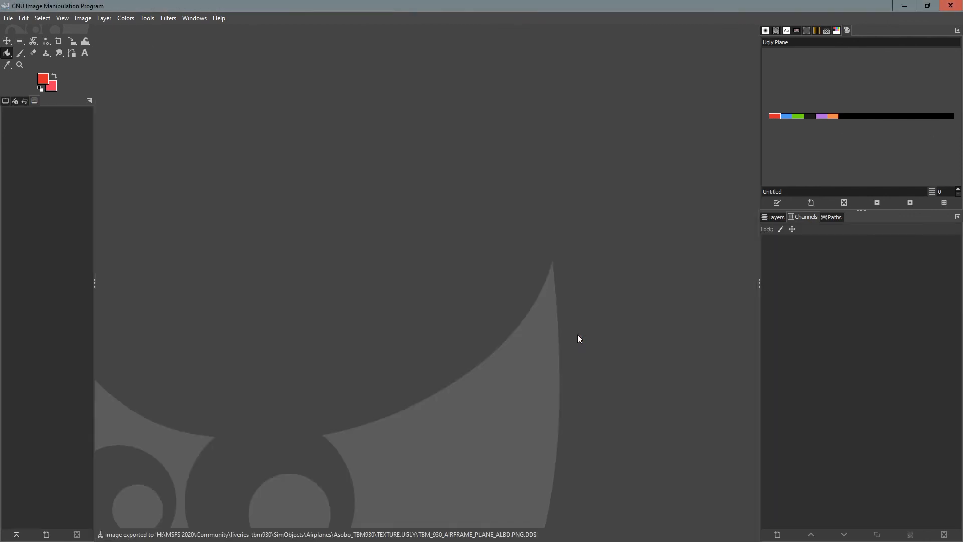
{"action": "left_click", "coordinate": [953, 9]}
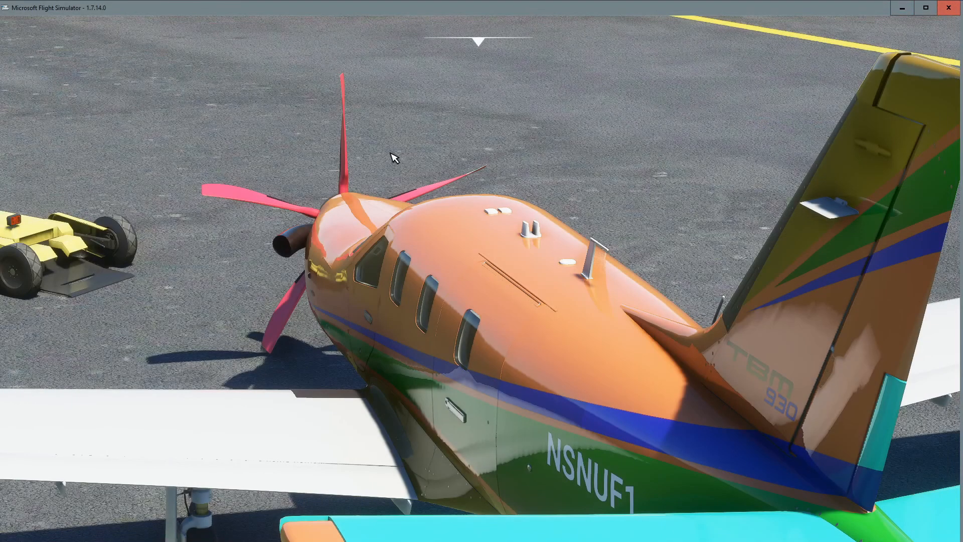
Exit the current flight to the simulator's Main Menu and switch to File Explorer.
{"action": "mouse_move", "coordinate": [95, 252]}
{"action": "left_mouse_down"}
{"action": "mouse_move", "coordinate": [331, 253]}
{"action": "mouse_move", "coordinate": [113, 258]}
{"action": "left_mouse_up"}
{"action": "scroll", "coordinate": [290, 123], "scroll_direction": "down", "scroll_amount": 8}
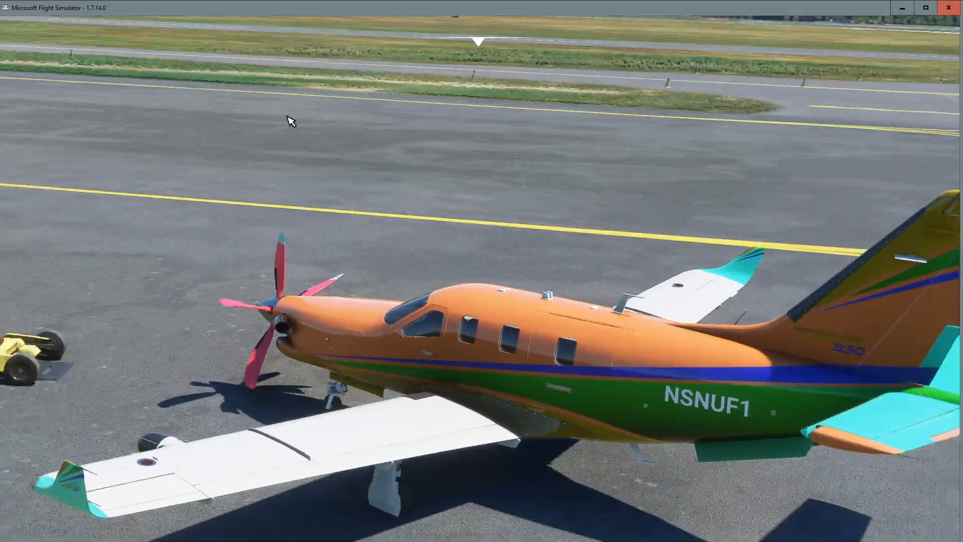
{"action": "key", "text": "Escape"}
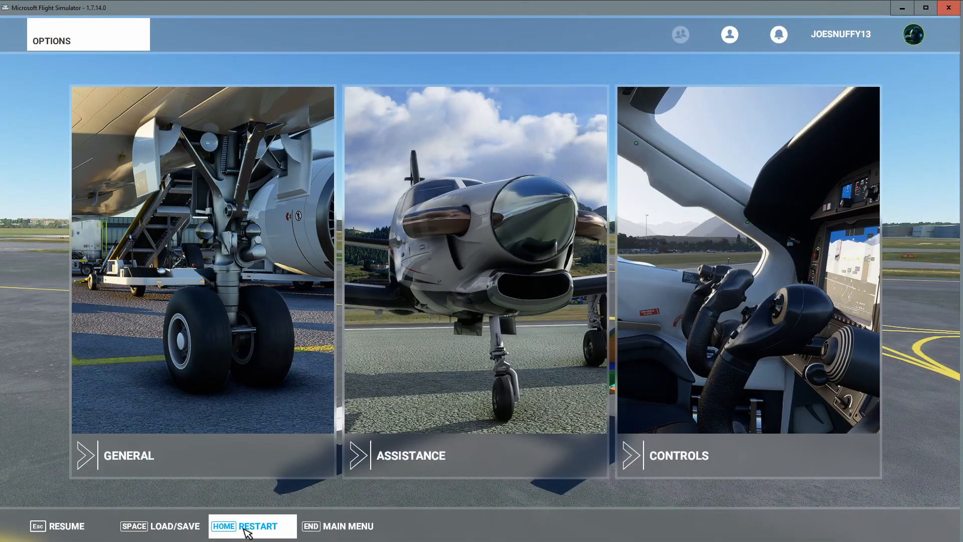
{"action": "left_click", "coordinate": [333, 529]}
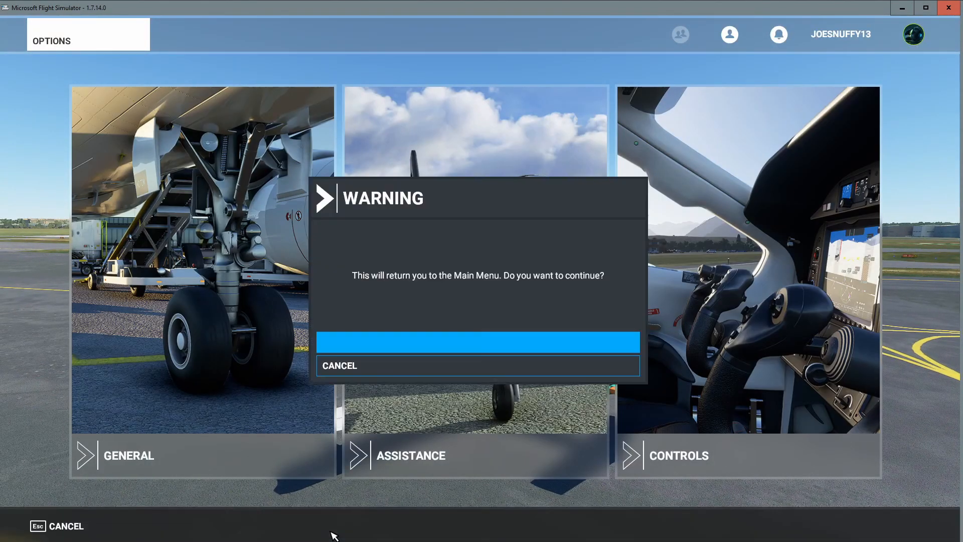
{"action": "left_click", "coordinate": [428, 348]}
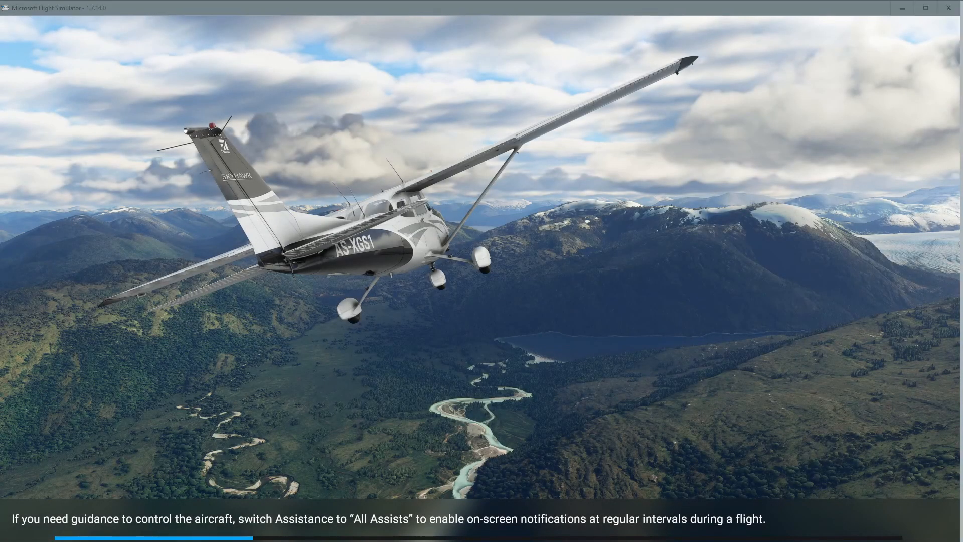
{"action": "key", "text": "alt+Tab"}
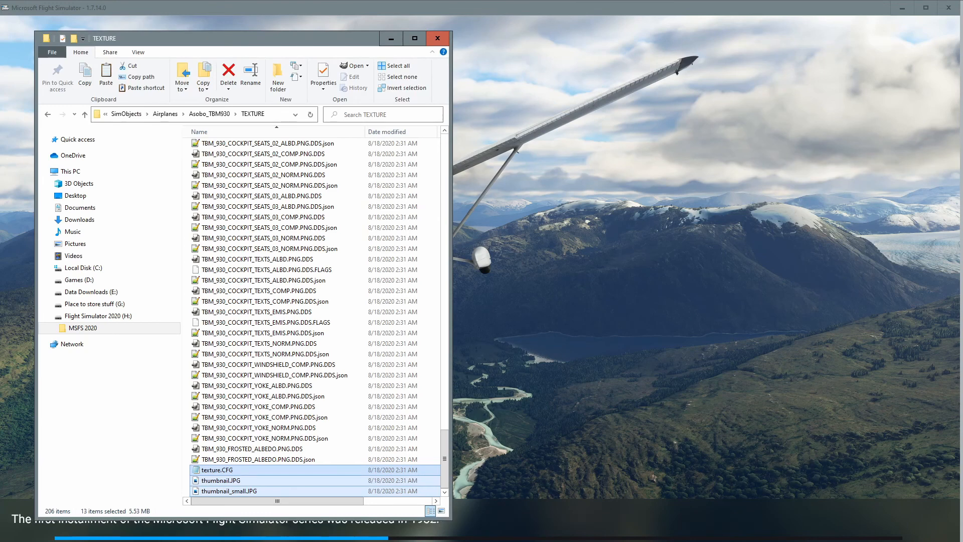
Switch to the TEXTURE.UGLY folder and open texture.CFG to inspect its fallback paths, then close it.
{"action": "key", "text": "alt+Tab"}
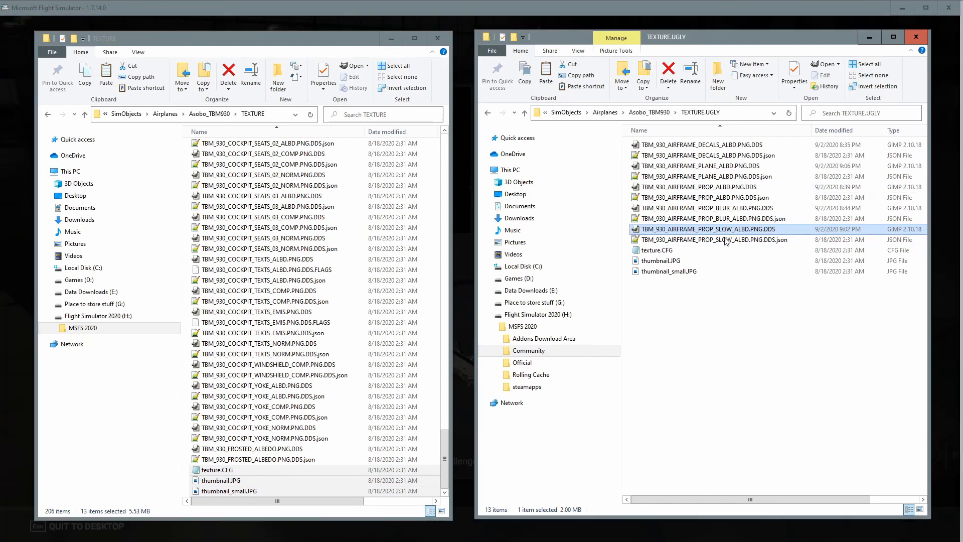
{"action": "left_click", "coordinate": [727, 298]}
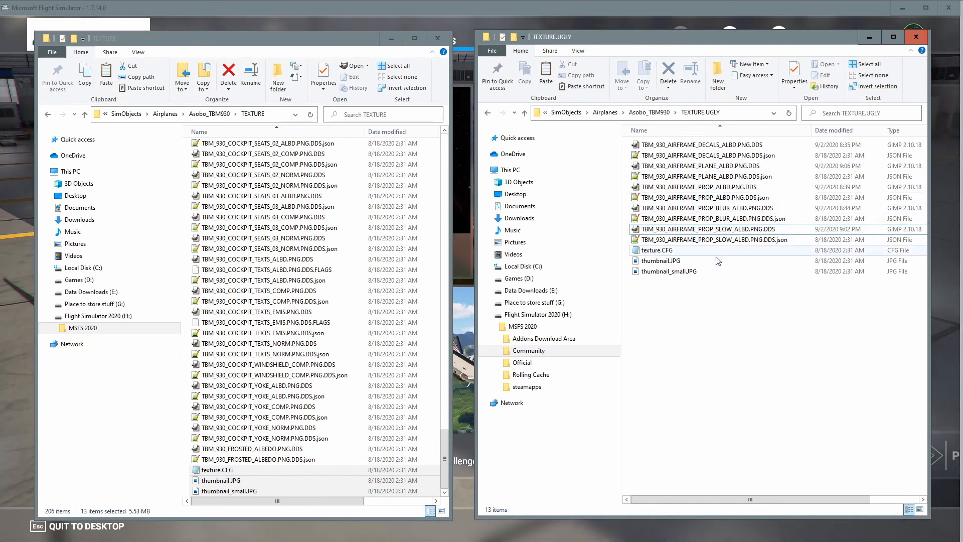
{"action": "double_click", "coordinate": [657, 252]}
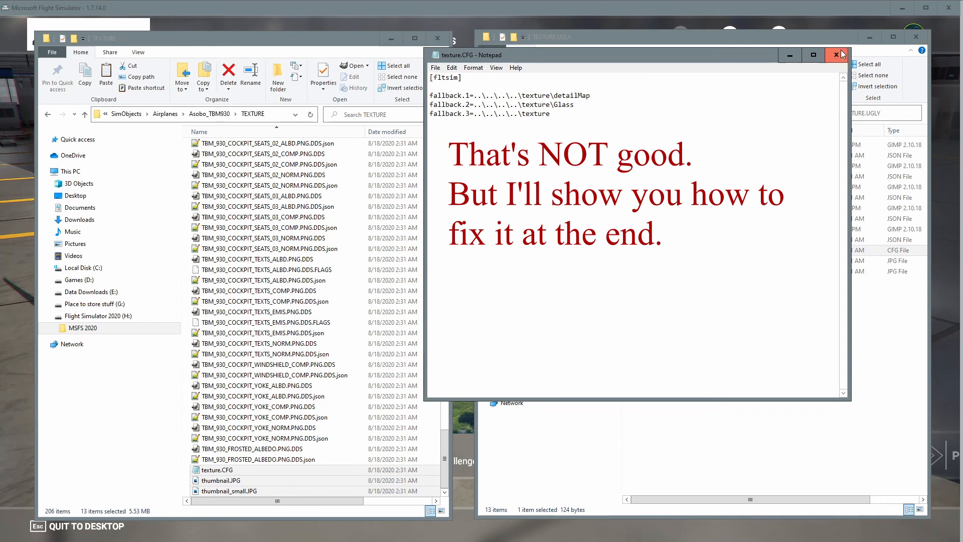
{"action": "left_click", "coordinate": [835, 55]}
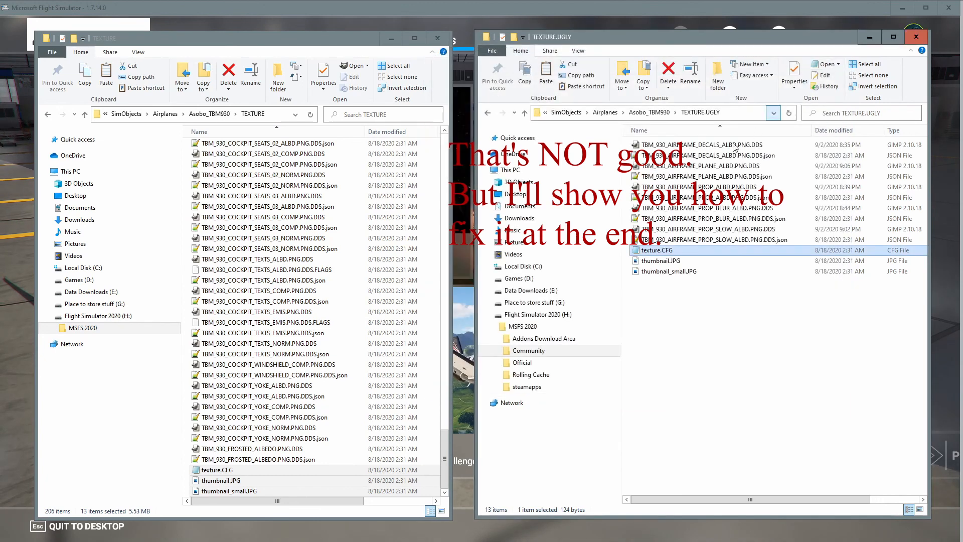
Open the livery package's aircraft.cfg and paste a copy of the last [FLTSIM.62] section at the end as a new section.
{"action": "left_click", "coordinate": [524, 114]}
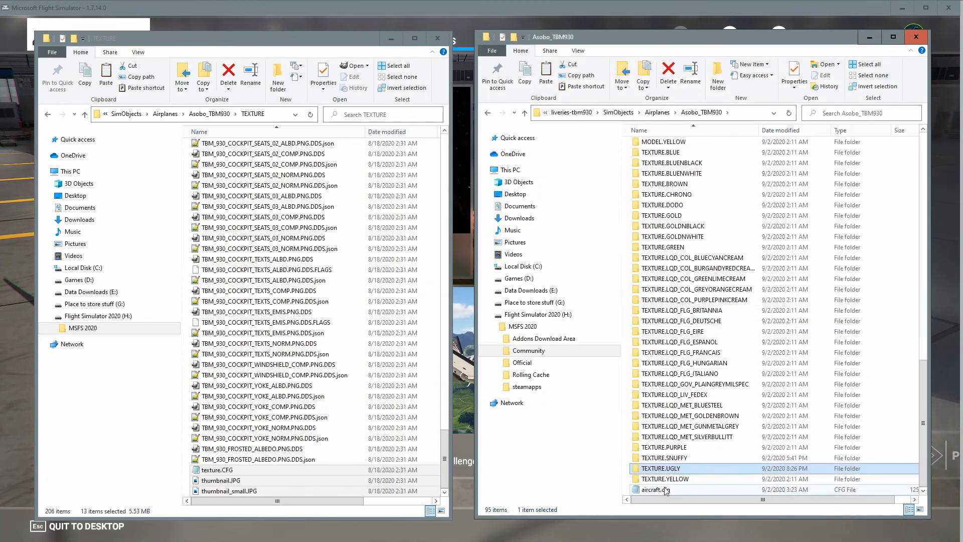
{"action": "double_click", "coordinate": [655, 490]}
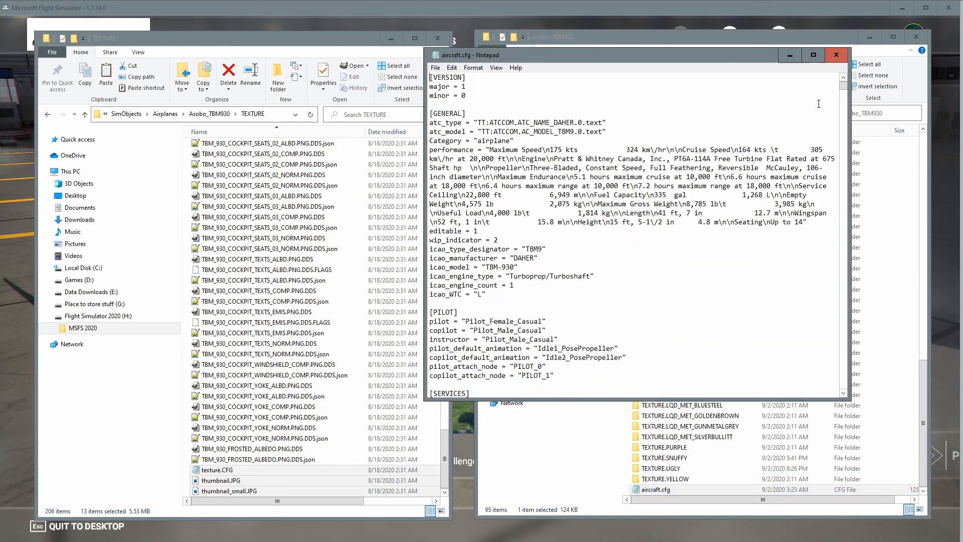
{"action": "left_click_drag", "start_coordinate": [844, 88], "coordinate": [851, 396]}
{"action": "scroll", "coordinate": [671, 298], "scroll_direction": "up", "scroll_amount": 1}
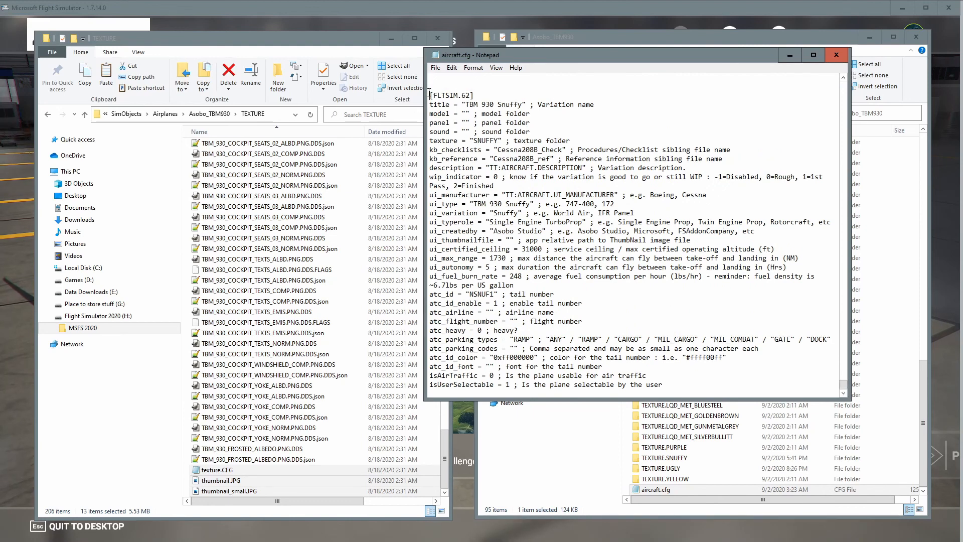
{"action": "left_click_drag", "start_coordinate": [429, 94], "coordinate": [714, 446]}
{"action": "key", "text": "ctrl+c"}
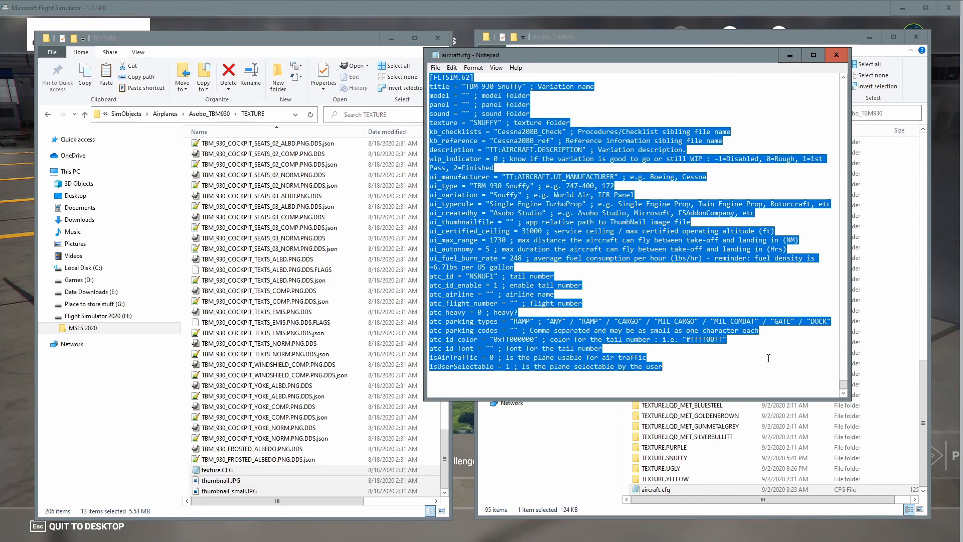
{"action": "left_click", "coordinate": [443, 389]}
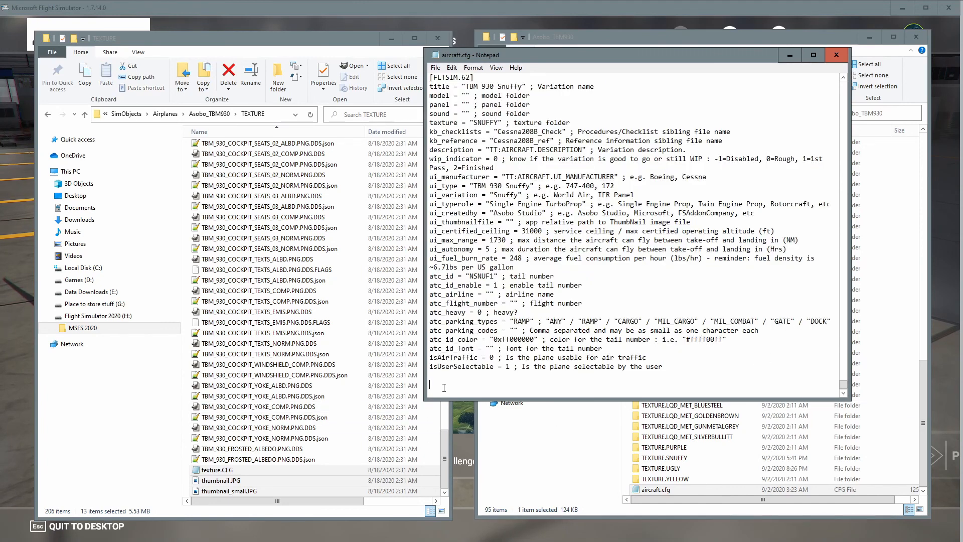
{"action": "key", "text": "Return"}
{"action": "key", "text": "Return"}
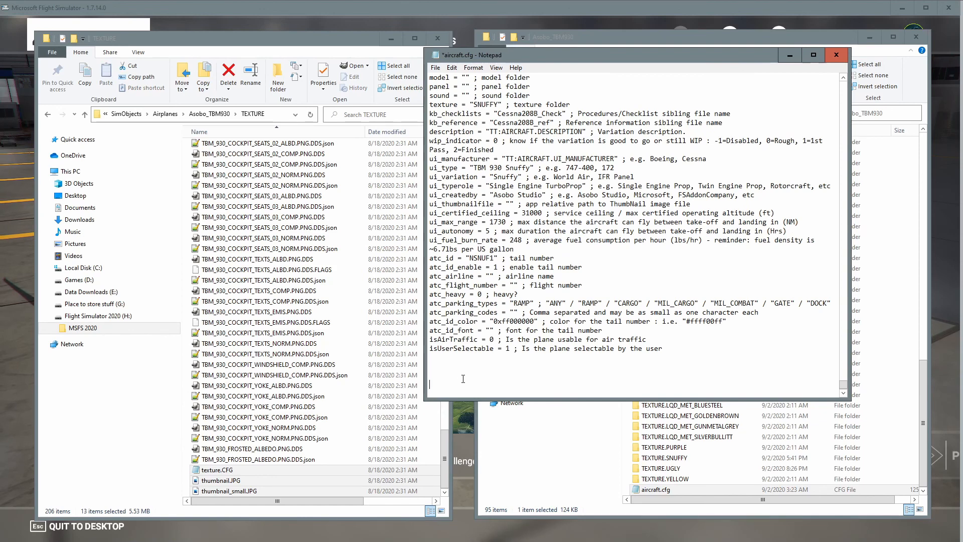
{"action": "key", "text": "BackSpace"}
{"action": "key", "text": "BackSpace"}
{"action": "key", "text": "BackSpace"}
{"action": "key", "text": "BackSpace"}
{"action": "key", "text": "ctrl+v"}
{"action": "scroll", "coordinate": [559, 206], "scroll_direction": "up", "scroll_amount": 8}
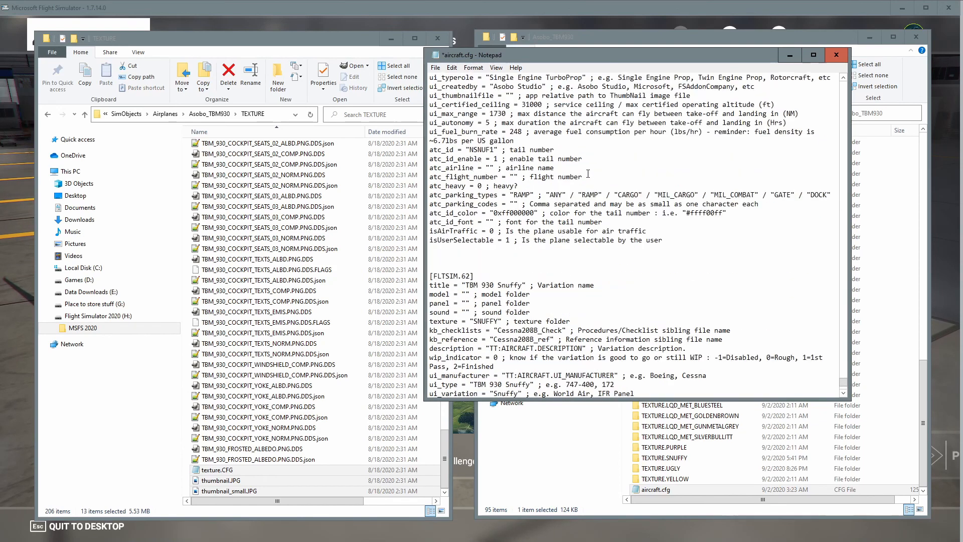
{"action": "scroll", "coordinate": [519, 254], "scroll_direction": "down", "scroll_amount": 5}
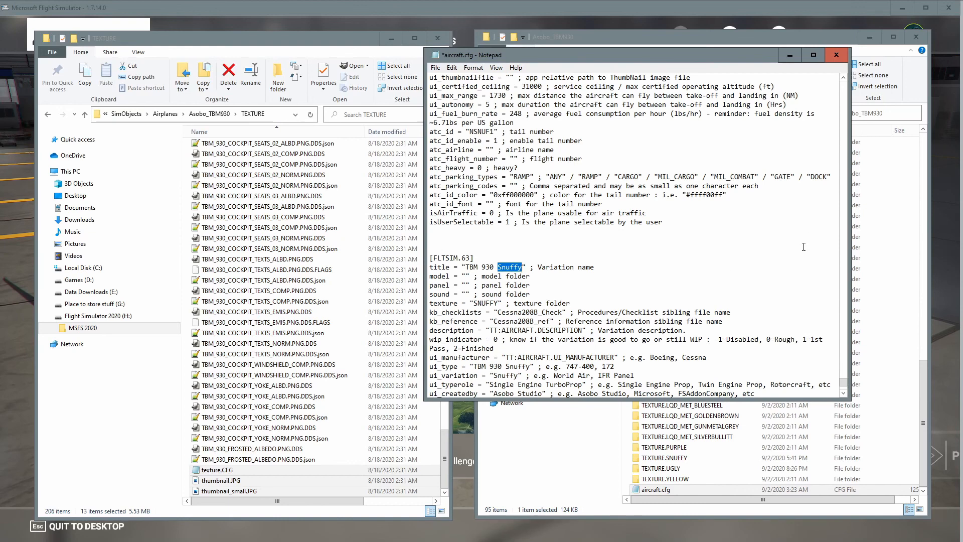
In the new [FLTSIM.63] section, set the title to TBM 930 Ugly and the texture folder to UGLY.
{"action": "type", "text": "Ugl"}
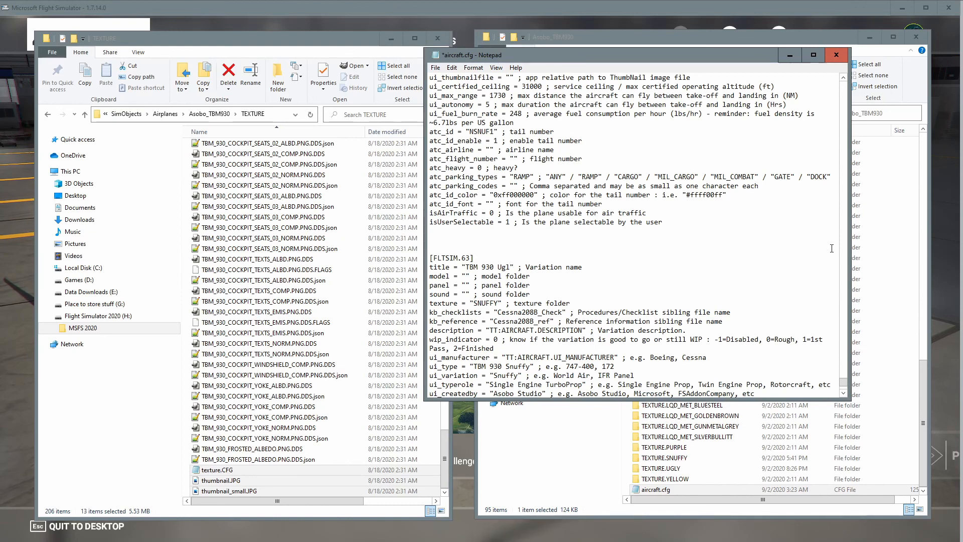
{"action": "key", "text": "BackSpace"}
{"action": "type", "text": "ly"}
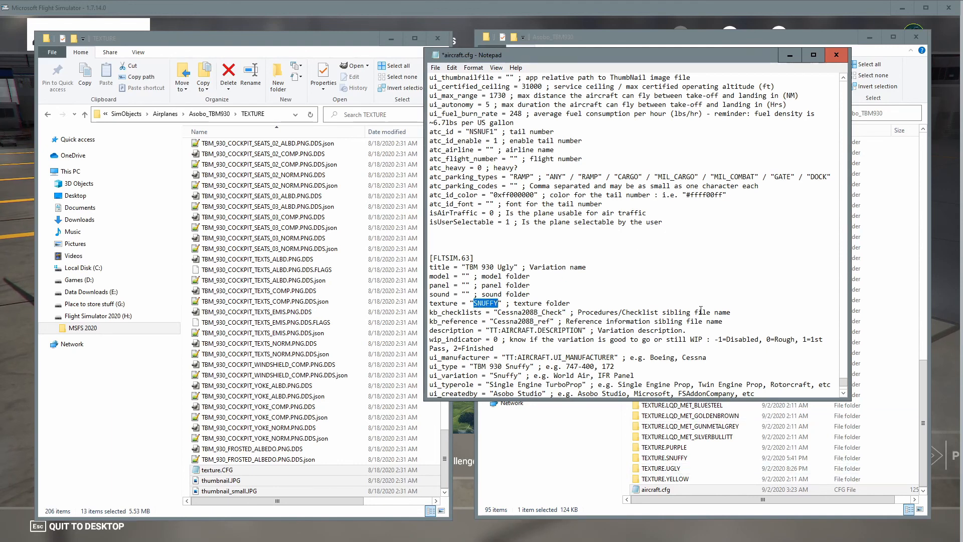
{"action": "type", "text": "UGLY"}
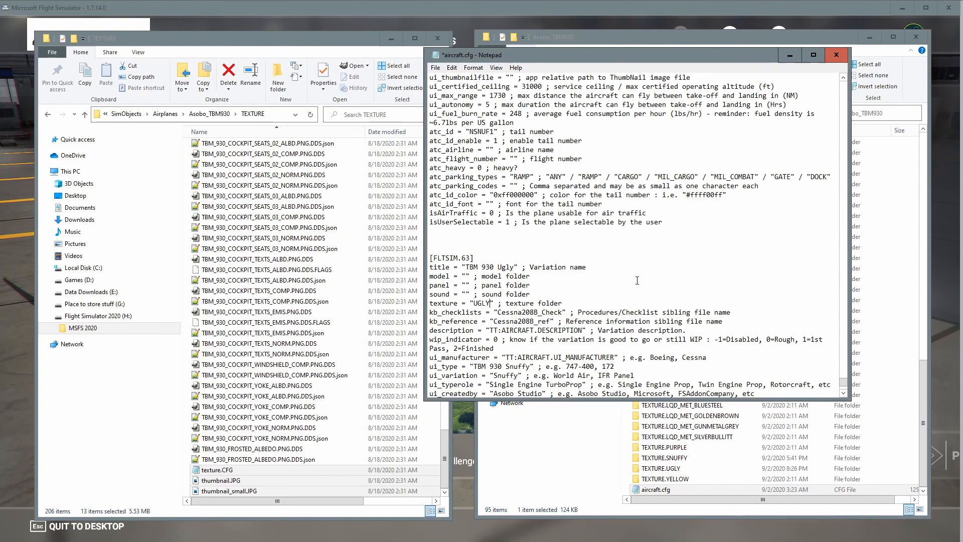
Set the new section's ui_type to TBM 930 Ugly and ui_variation to Ugly.
{"action": "scroll", "coordinate": [594, 336], "scroll_direction": "down", "scroll_amount": 1}
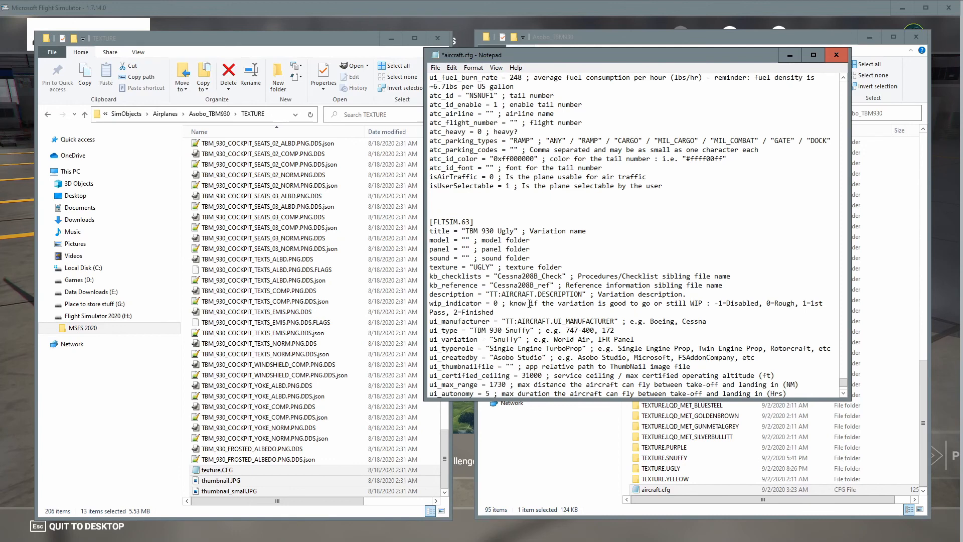
{"action": "scroll", "coordinate": [529, 304], "scroll_direction": "down", "scroll_amount": 1}
{"action": "left_click_drag", "start_coordinate": [506, 294], "coordinate": [526, 295]}
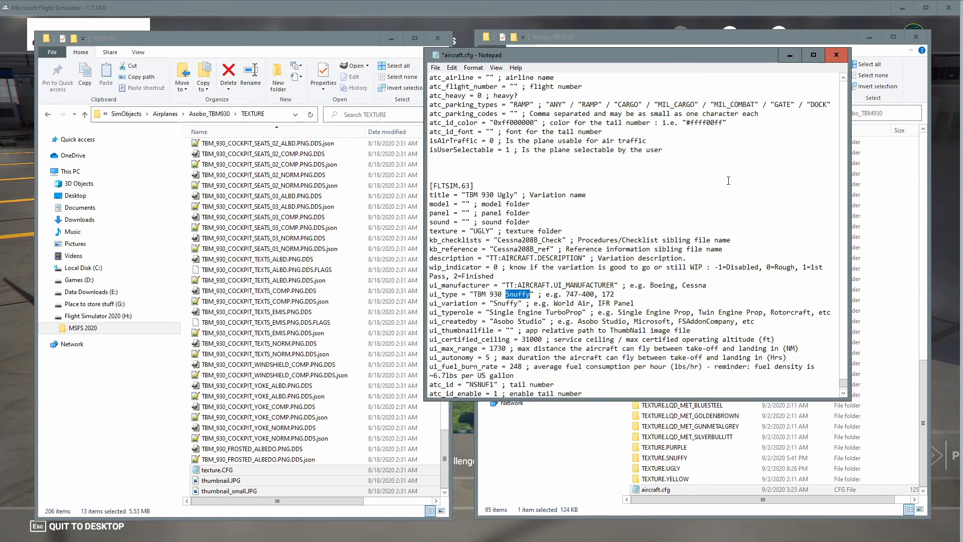
{"action": "type", "text": "Ugly"}
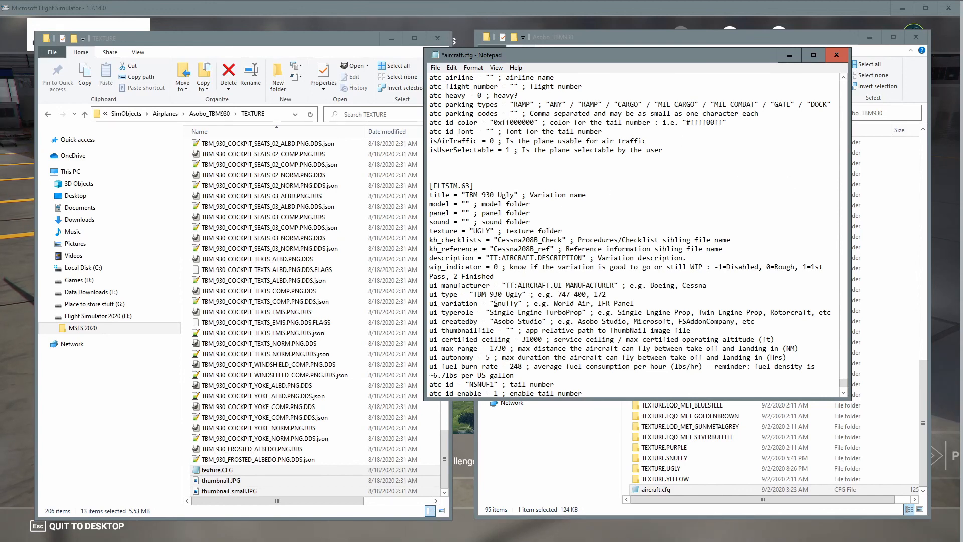
{"action": "left_click_drag", "start_coordinate": [494, 303], "coordinate": [517, 303]}
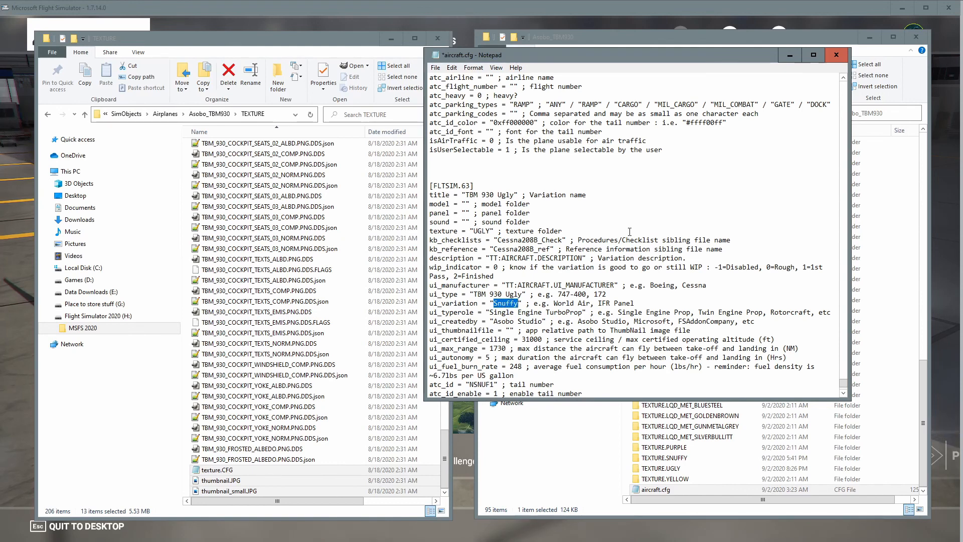
{"action": "type", "text": "Ugly"}
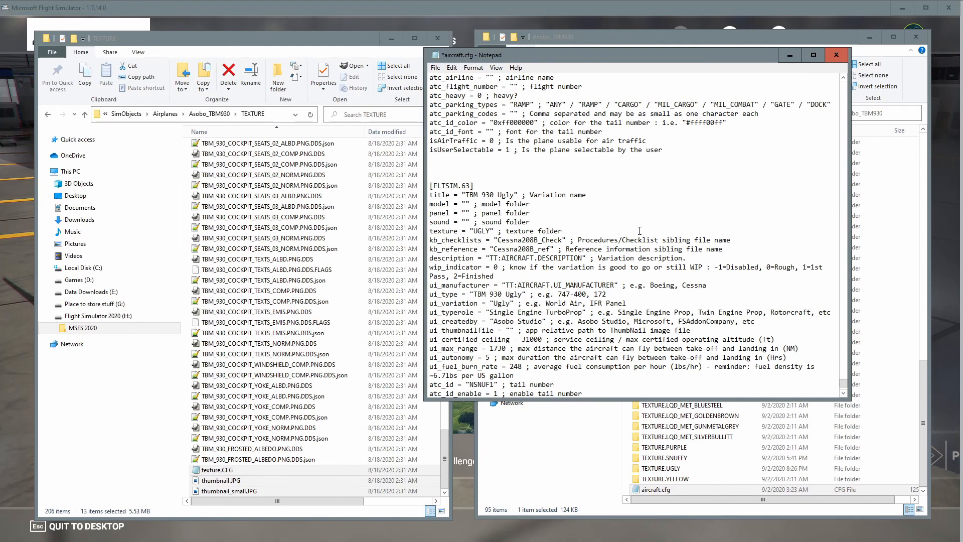
Set the new section's atc_id tail number to NUGLY1, then save aircraft.cfg and close it.
{"action": "scroll", "coordinate": [639, 231], "scroll_direction": "down", "scroll_amount": 3}
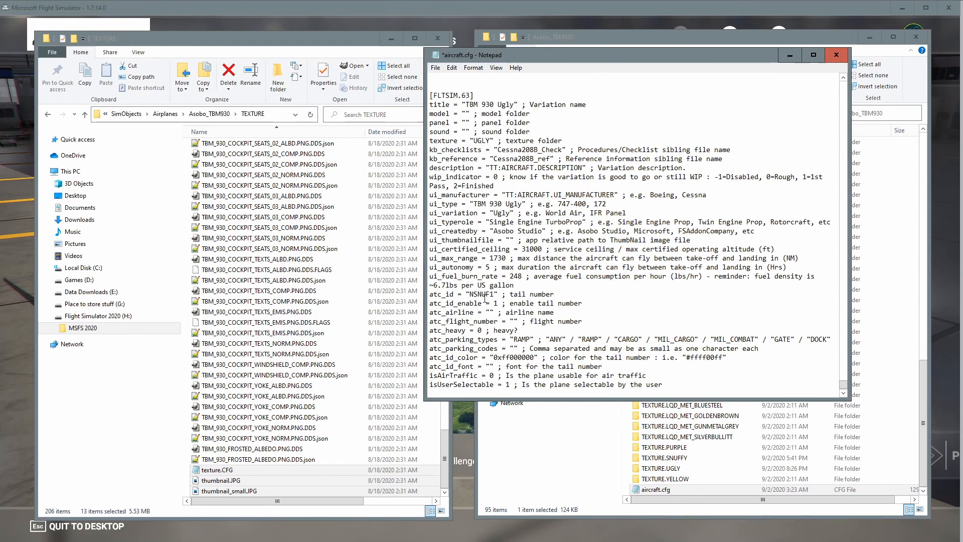
{"action": "left_click_drag", "start_coordinate": [473, 295], "coordinate": [490, 295]}
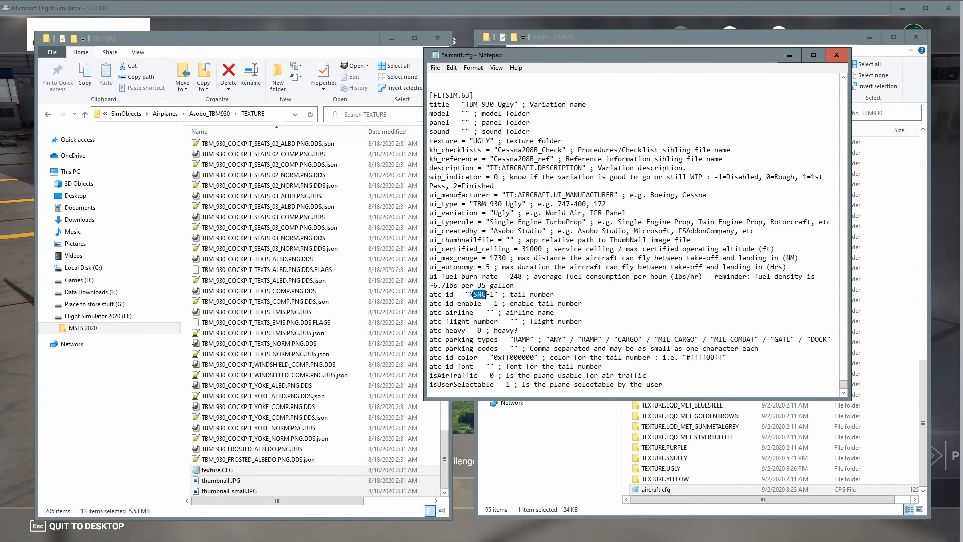
{"action": "type", "text": "UGLY"}
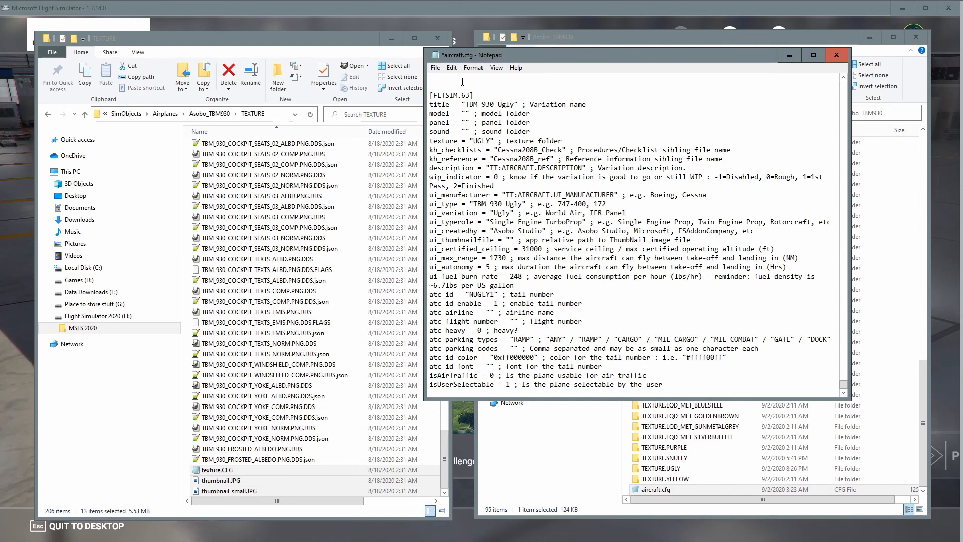
{"action": "left_click", "coordinate": [436, 68]}
{"action": "left_click", "coordinate": [448, 114]}
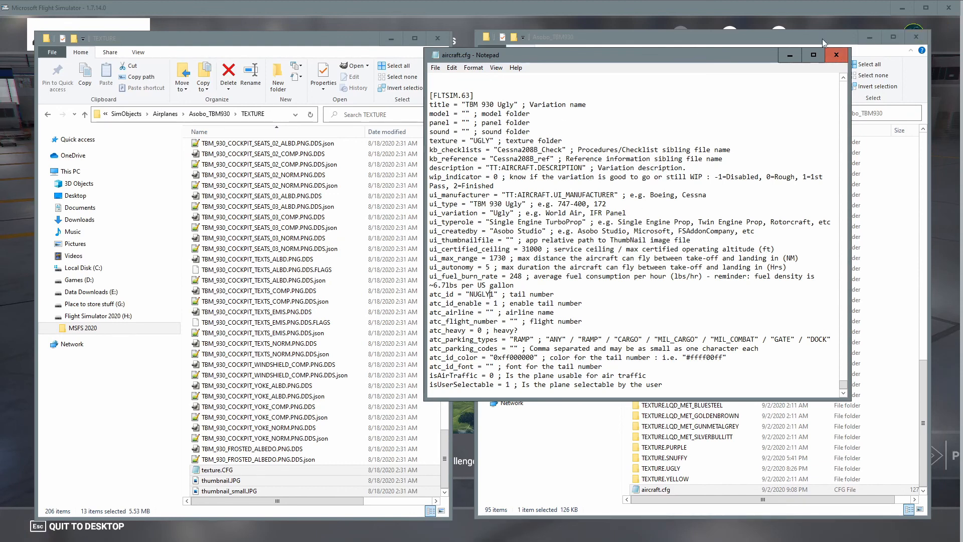
{"action": "left_click", "coordinate": [836, 55]}
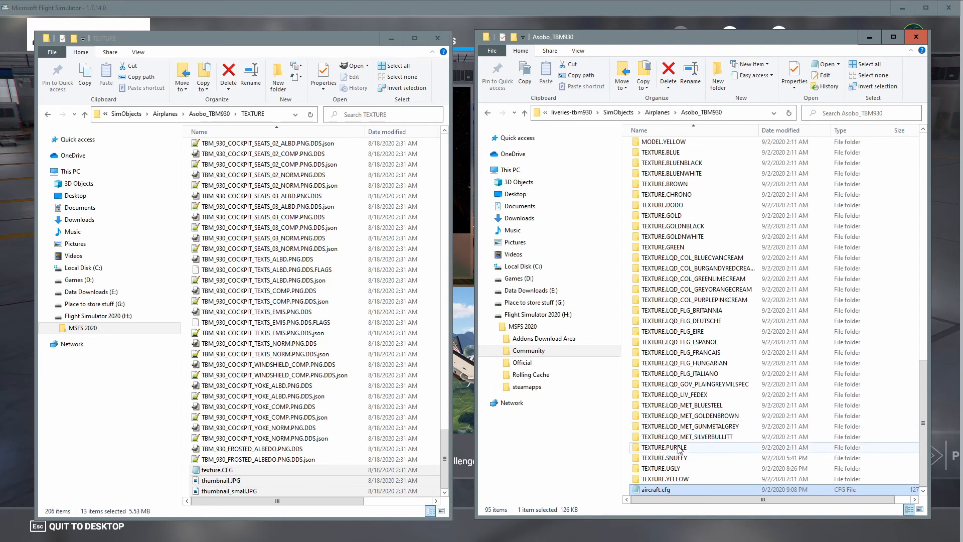
Navigate up to the liveries-tbm930 package root and open its layout.json.
{"action": "scroll", "coordinate": [685, 461], "scroll_direction": "up", "scroll_amount": 1}
{"action": "scroll", "coordinate": [685, 460], "scroll_direction": "up", "scroll_amount": 8}
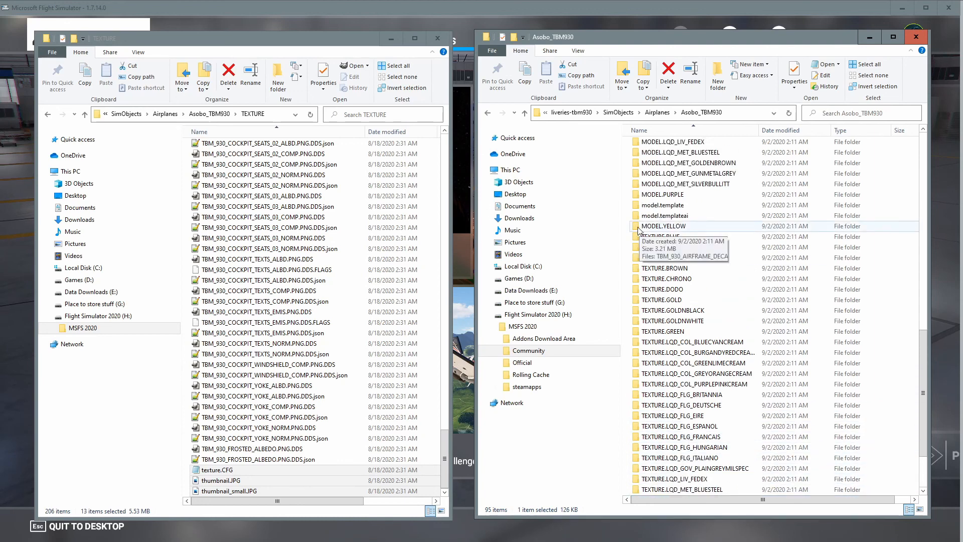
{"action": "left_click", "coordinate": [525, 114]}
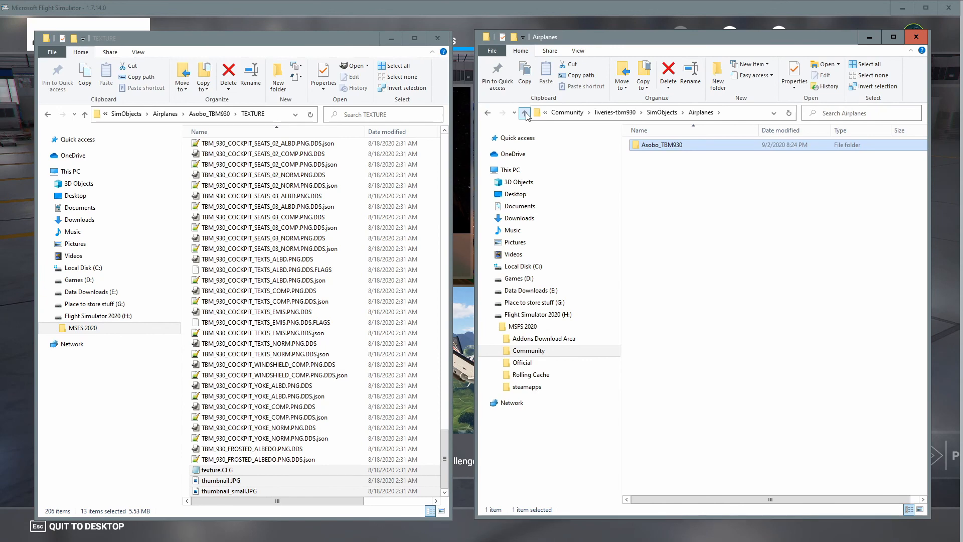
{"action": "left_click", "coordinate": [525, 114]}
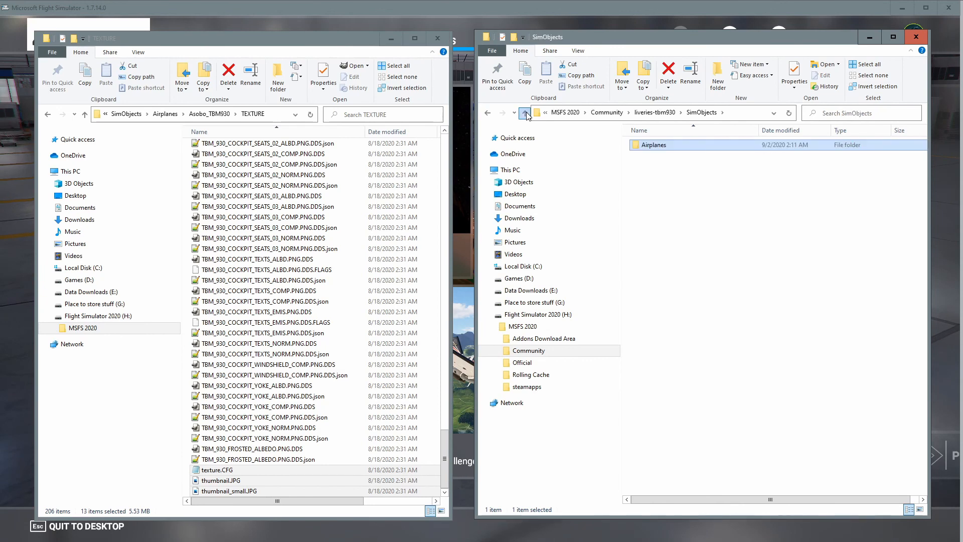
{"action": "left_click", "coordinate": [524, 114]}
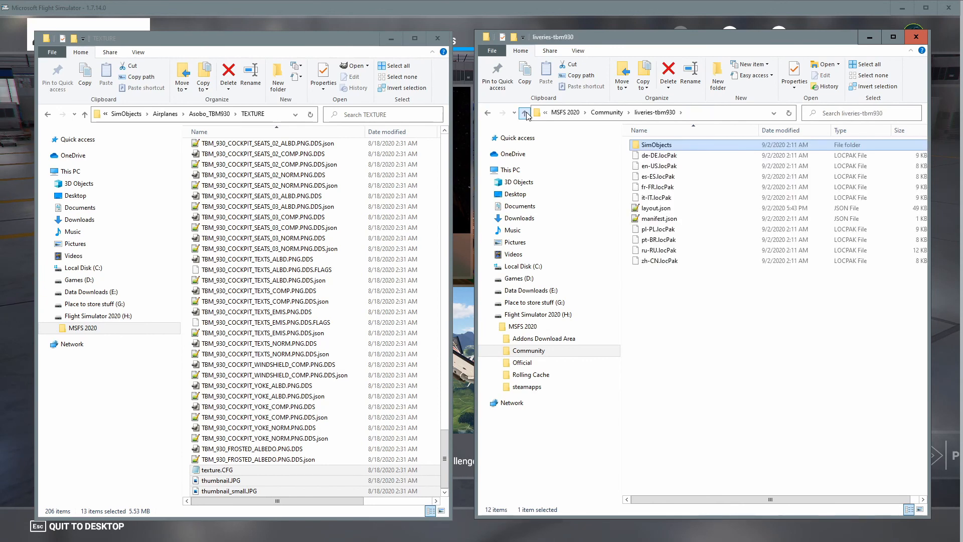
{"action": "double_click", "coordinate": [657, 210]}
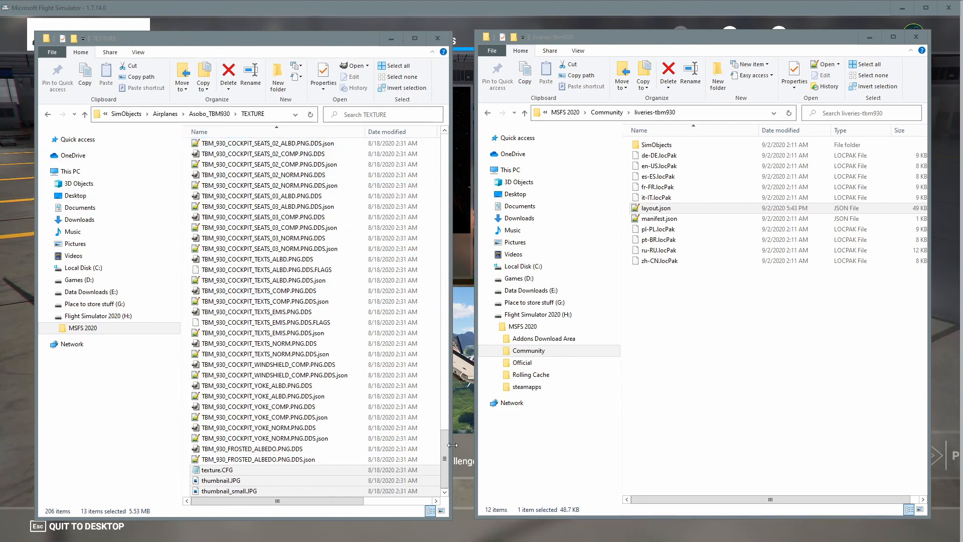
Navigate the other window up to the official asobo-aircraft-tbm930 package and open its layout.json.
{"action": "left_click_drag", "start_coordinate": [444, 446], "coordinate": [429, 102]}
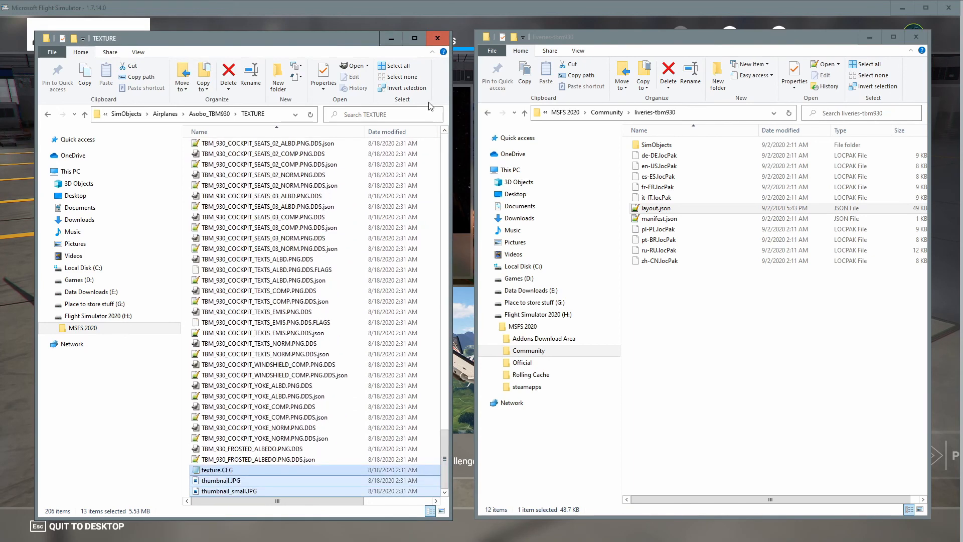
{"action": "left_click", "coordinate": [206, 114]}
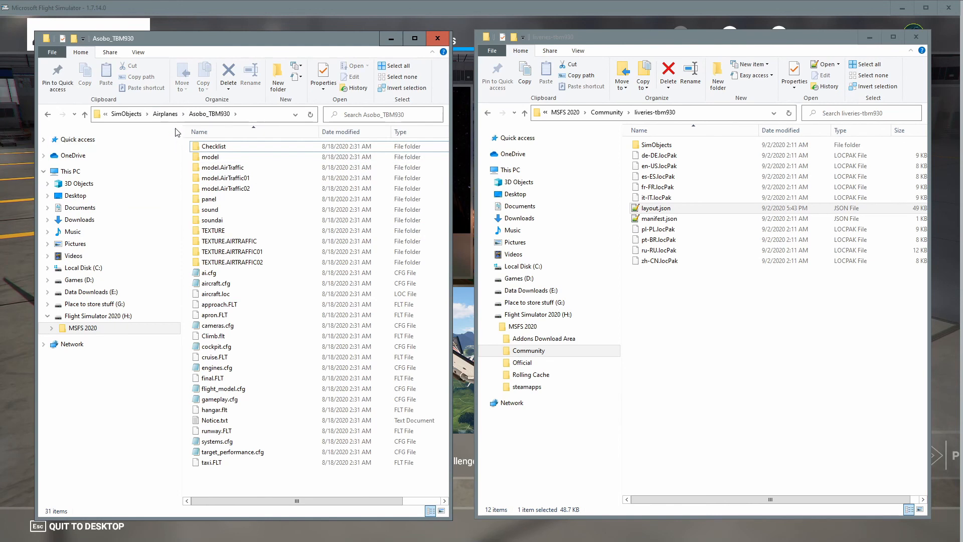
{"action": "left_click", "coordinate": [165, 113]}
{"action": "left_click", "coordinate": [157, 114]}
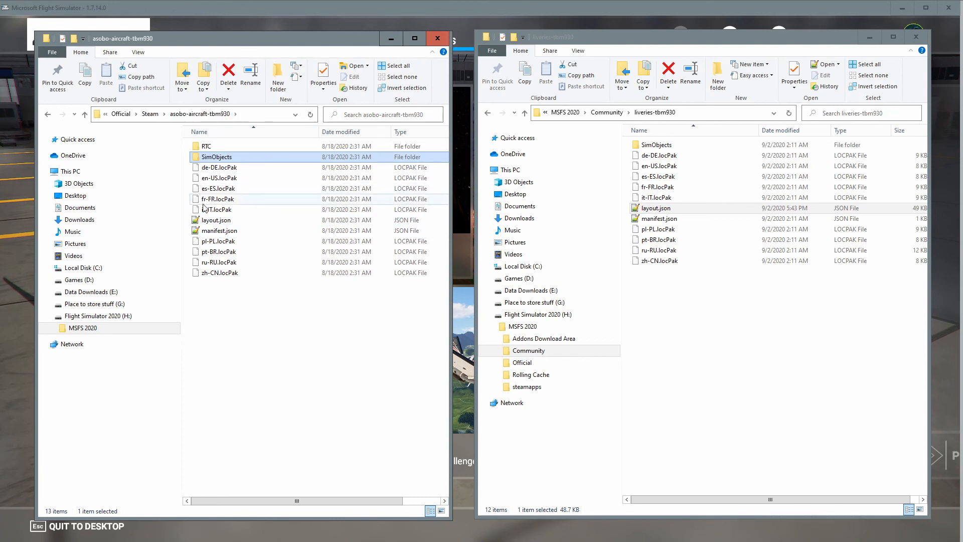
{"action": "left_click", "coordinate": [211, 222]}
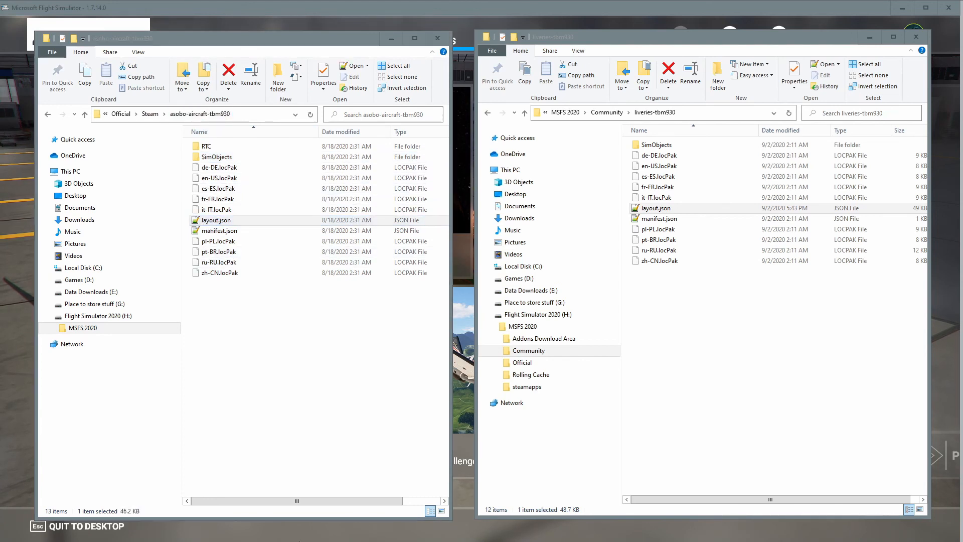
{"action": "left_click", "coordinate": [220, 223]}
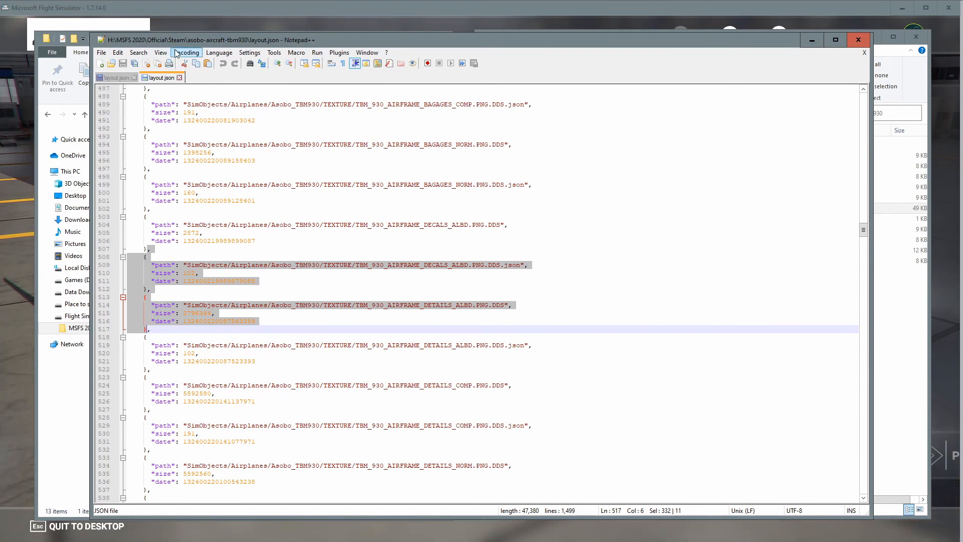
Copy the two TBM_930_AIRFRAME_DECALS_ALBD entries from the official layout.json and paste them above the UGLY entries in the livery's layout.json.
{"action": "left_click", "coordinate": [117, 78]}
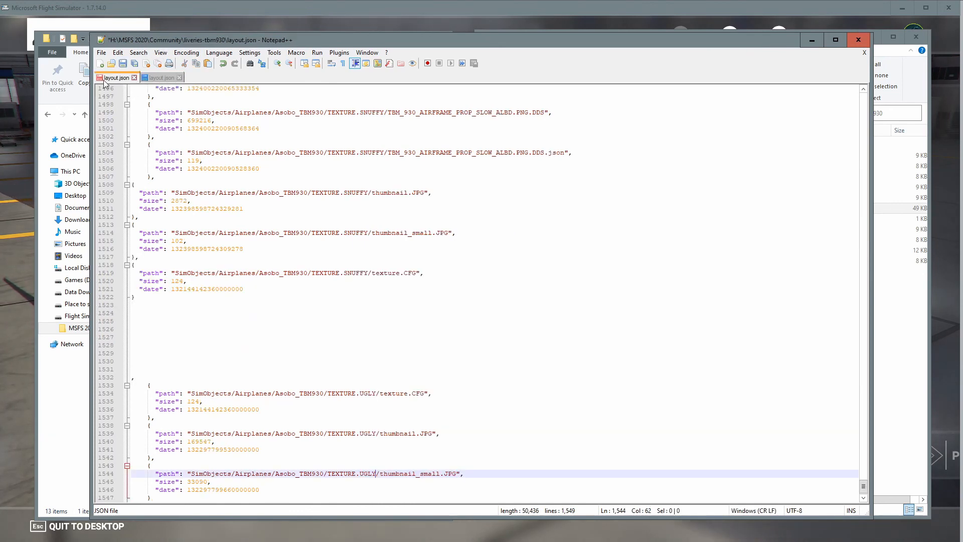
{"action": "left_click", "coordinate": [164, 78]}
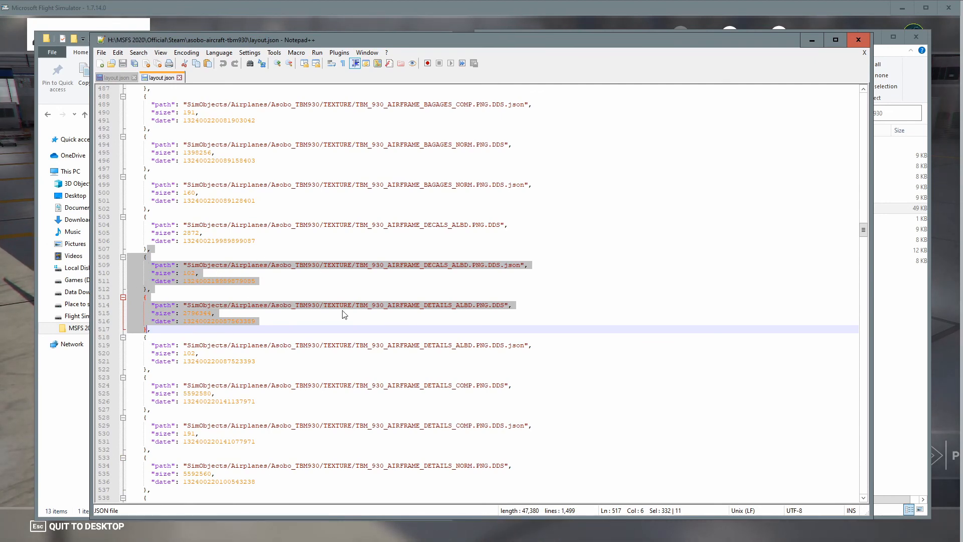
{"action": "left_click_drag", "start_coordinate": [865, 458], "coordinate": [865, 501]}
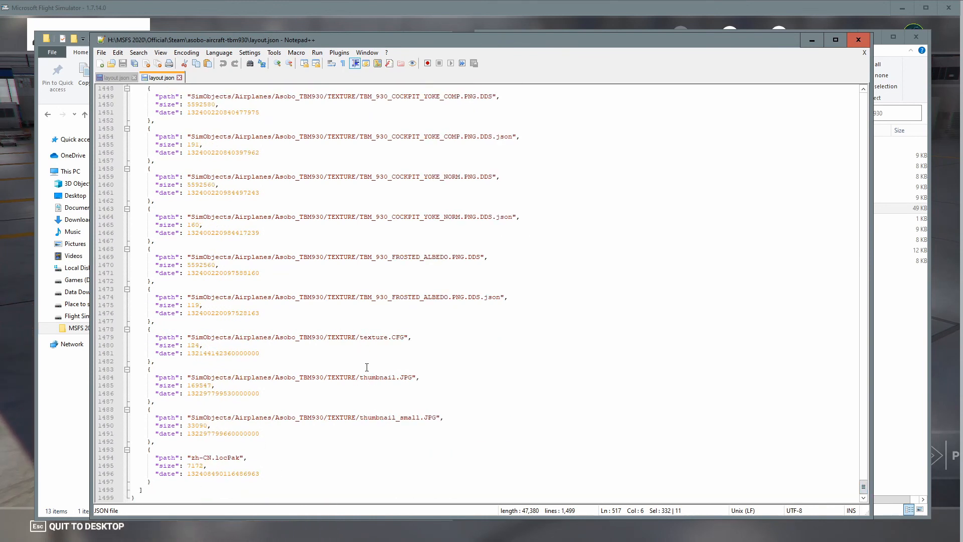
{"action": "left_click_drag", "start_coordinate": [863, 491], "coordinate": [898, 239]}
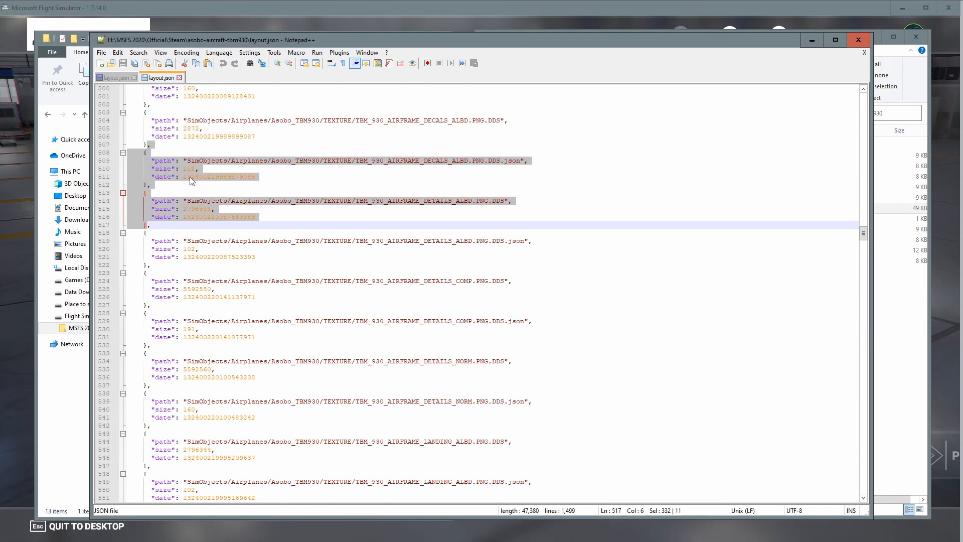
{"action": "left_click", "coordinate": [139, 162]}
{"action": "left_click_drag", "start_coordinate": [148, 147], "coordinate": [153, 196]}
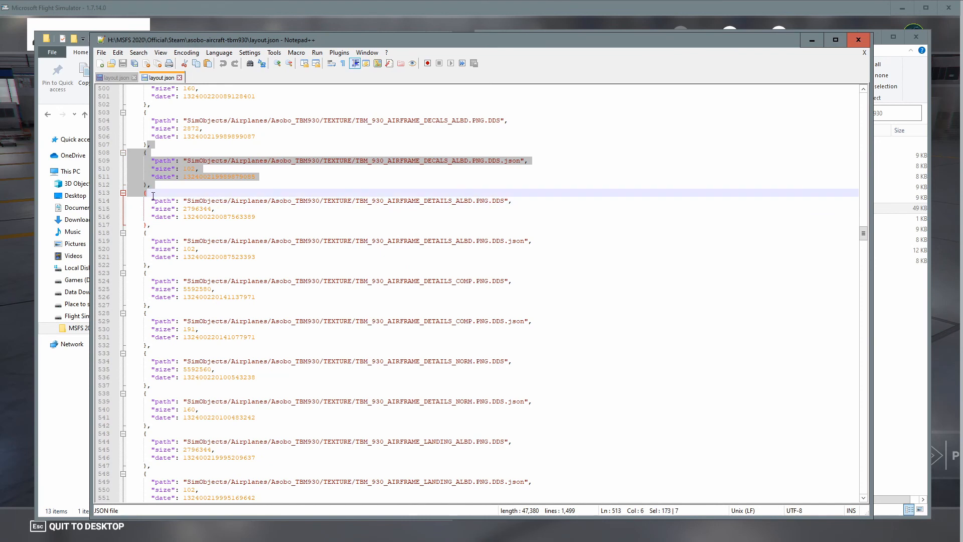
{"action": "left_click_drag", "start_coordinate": [146, 104], "coordinate": [146, 185]}
{"action": "key", "text": "ctrl+c"}
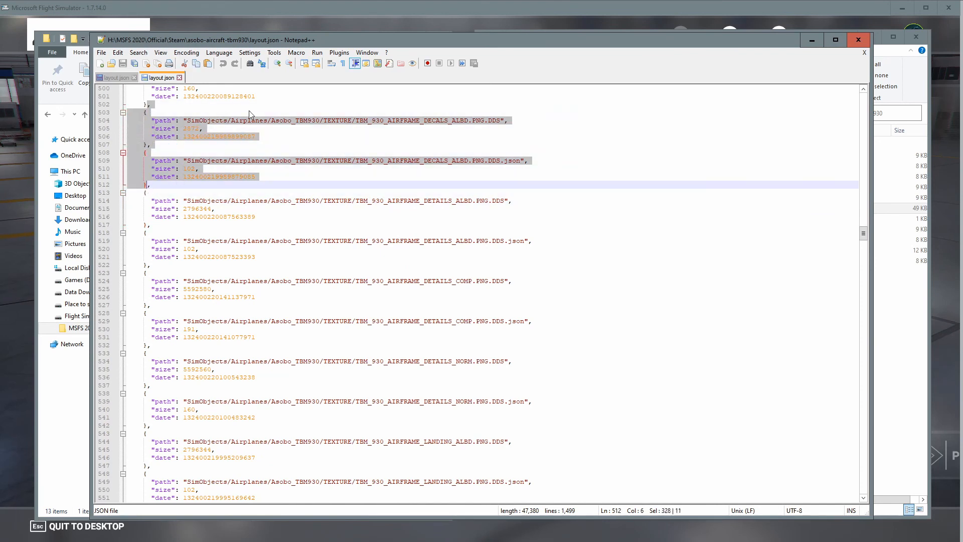
{"action": "left_click", "coordinate": [114, 77]}
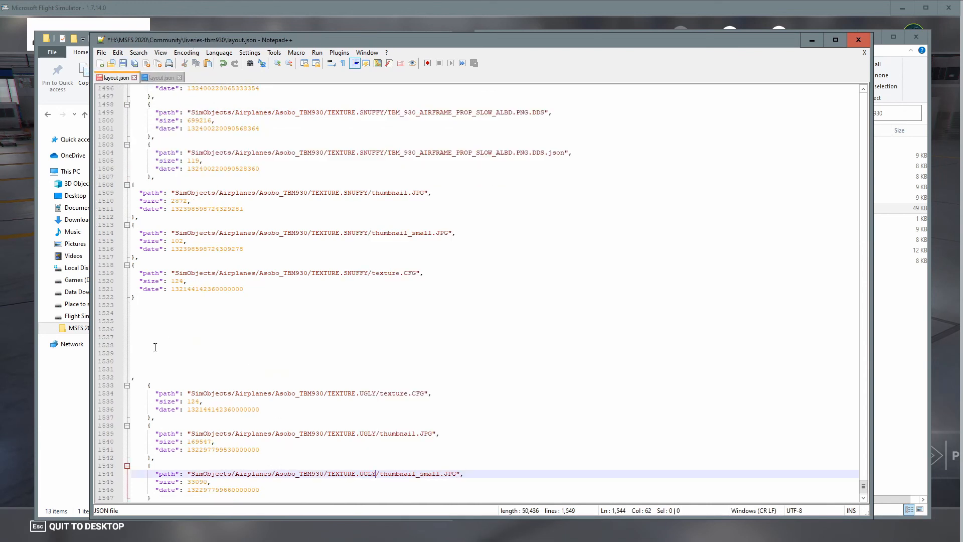
{"action": "left_click", "coordinate": [132, 377]}
{"action": "key", "text": "ctrl+v"}
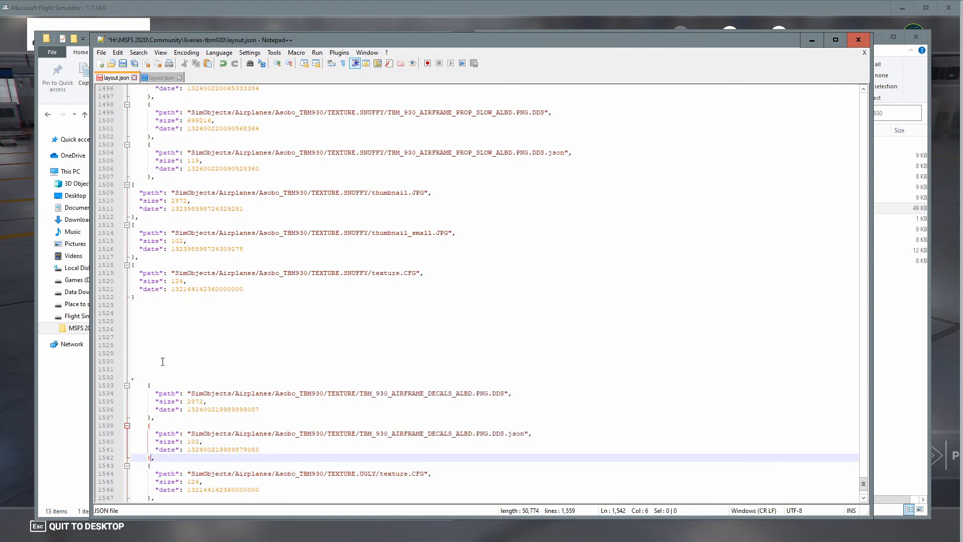
Copy the two TBM_930_AIRFRAME_PLANE_ALBD entries from the official layout.json and paste them after the decals entries in the livery's layout.json.
{"action": "scroll", "coordinate": [239, 390], "scroll_direction": "down", "scroll_amount": 3}
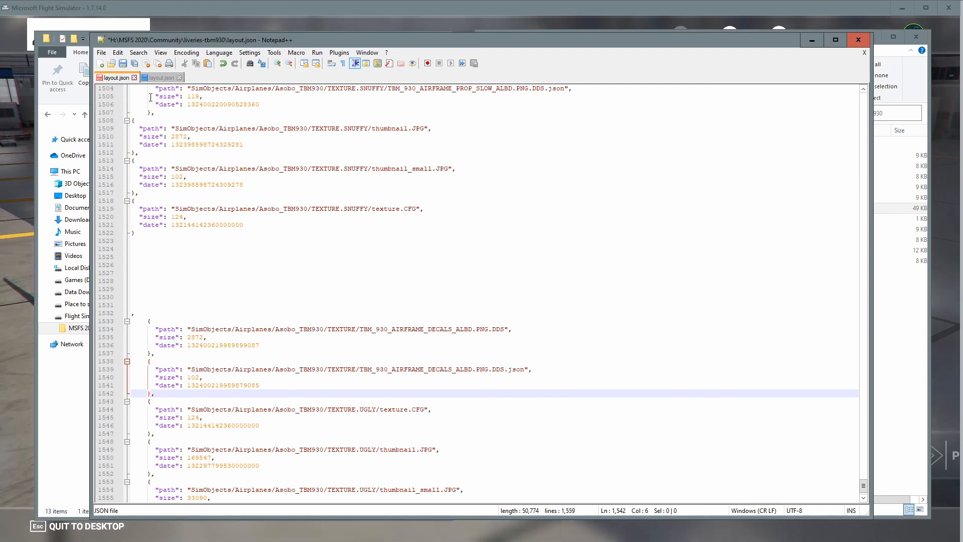
{"action": "key", "text": "ctrl+Tab"}
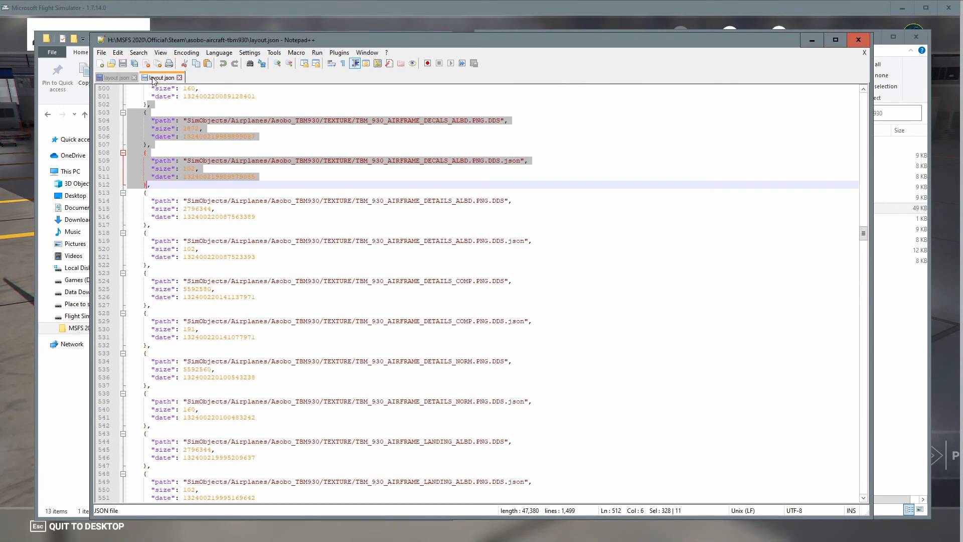
{"action": "scroll", "coordinate": [458, 257], "scroll_direction": "down", "scroll_amount": 4}
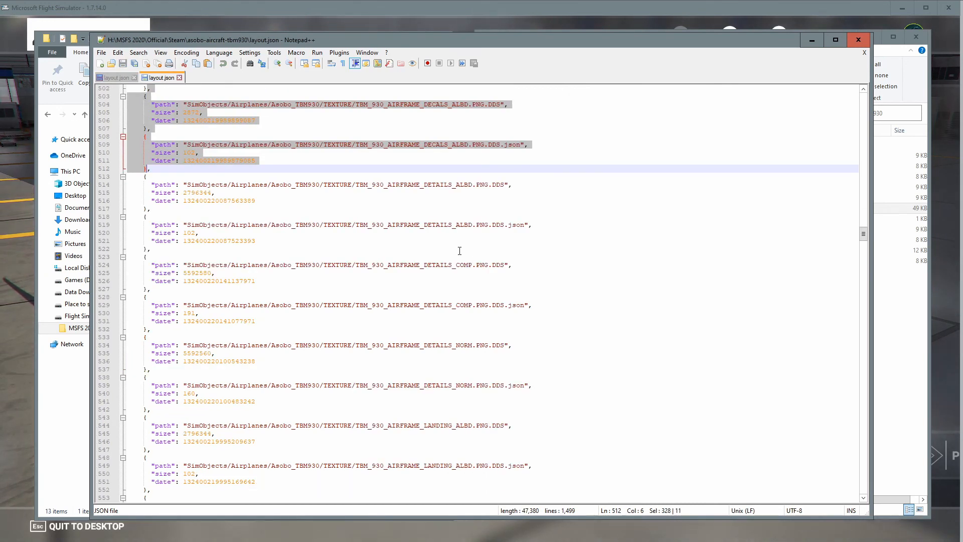
{"action": "scroll", "coordinate": [455, 257], "scroll_direction": "down", "scroll_amount": 7}
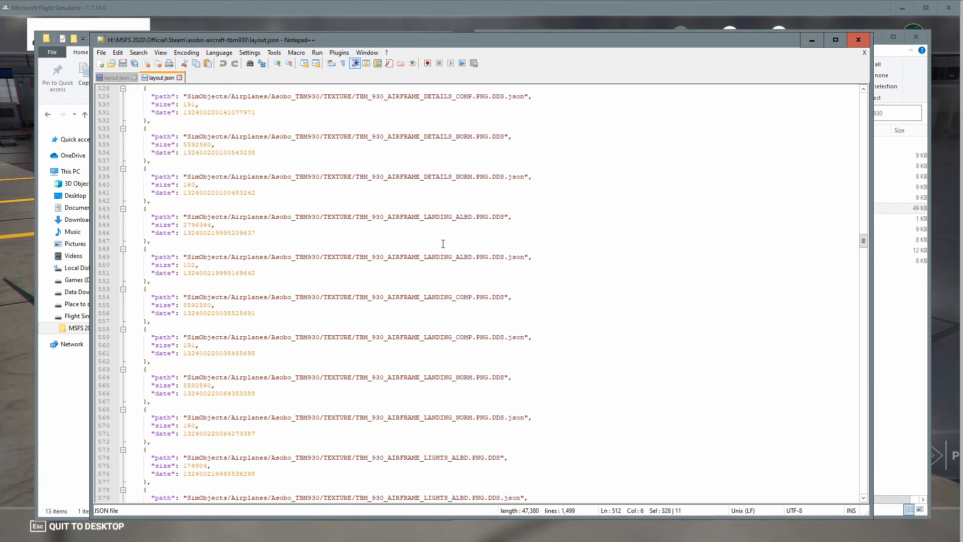
{"action": "scroll", "coordinate": [428, 270], "scroll_direction": "down", "scroll_amount": 17}
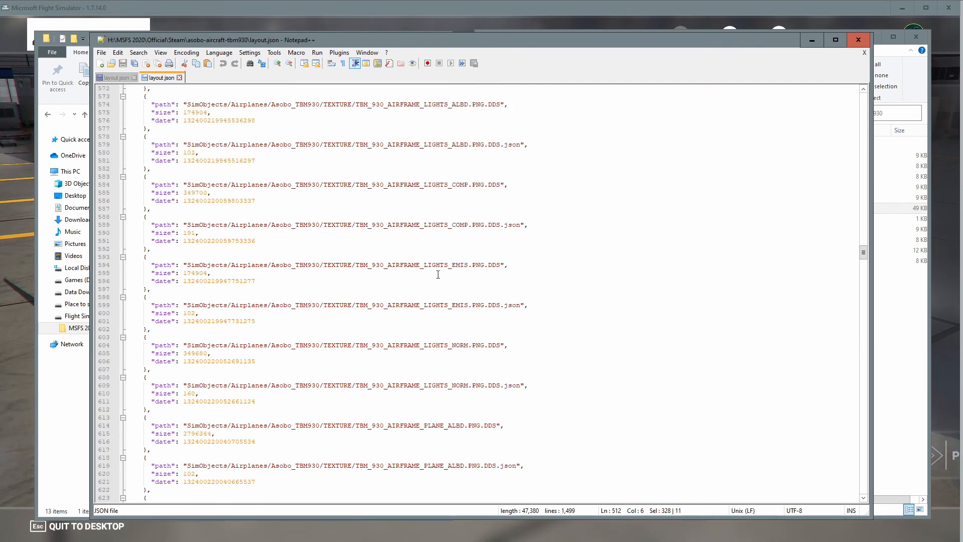
{"action": "scroll", "coordinate": [438, 276], "scroll_direction": "down", "scroll_amount": 4}
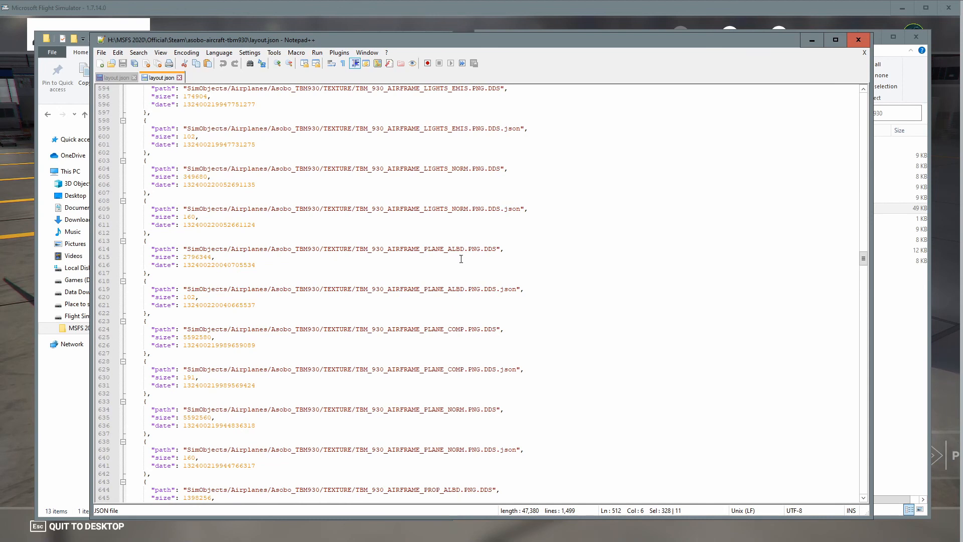
{"action": "left_click", "coordinate": [146, 233]}
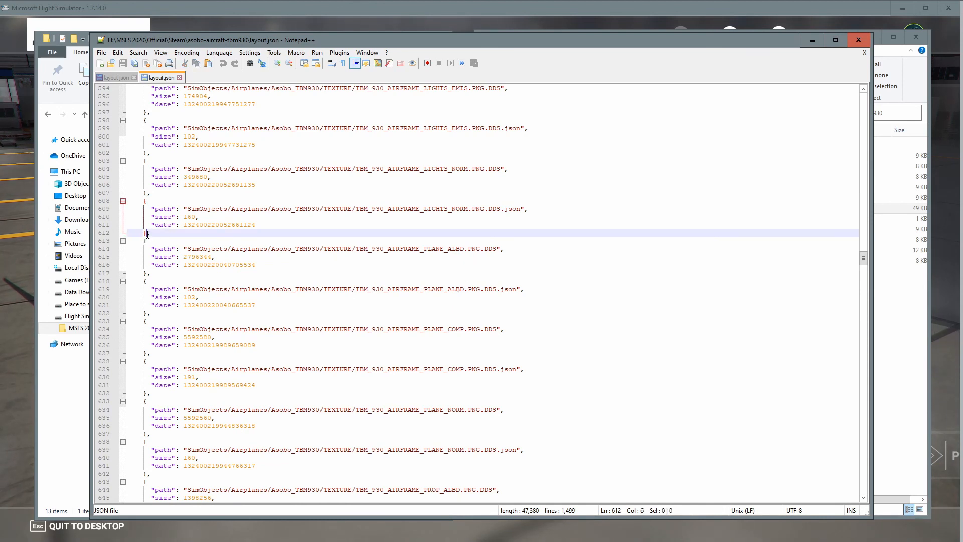
{"action": "left_click_drag", "start_coordinate": [148, 234], "coordinate": [149, 312]}
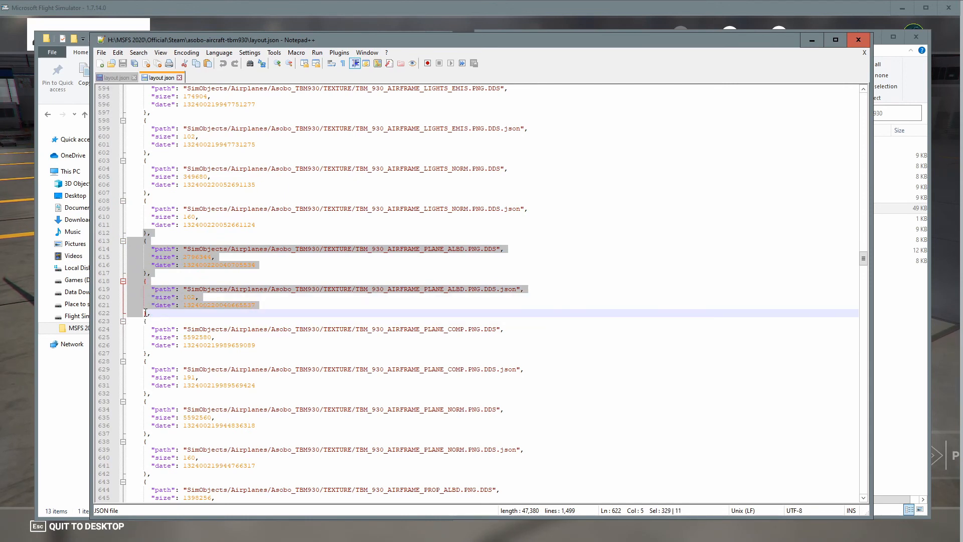
{"action": "left_click_drag", "start_coordinate": [145, 313], "coordinate": [148, 313]}
{"action": "key", "text": "ctrl+c"}
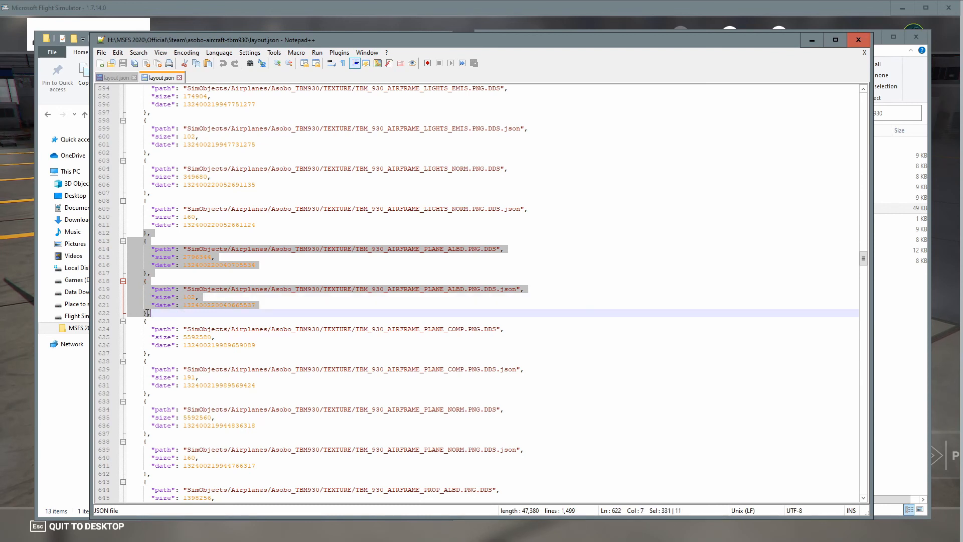
{"action": "key", "text": "Left"}
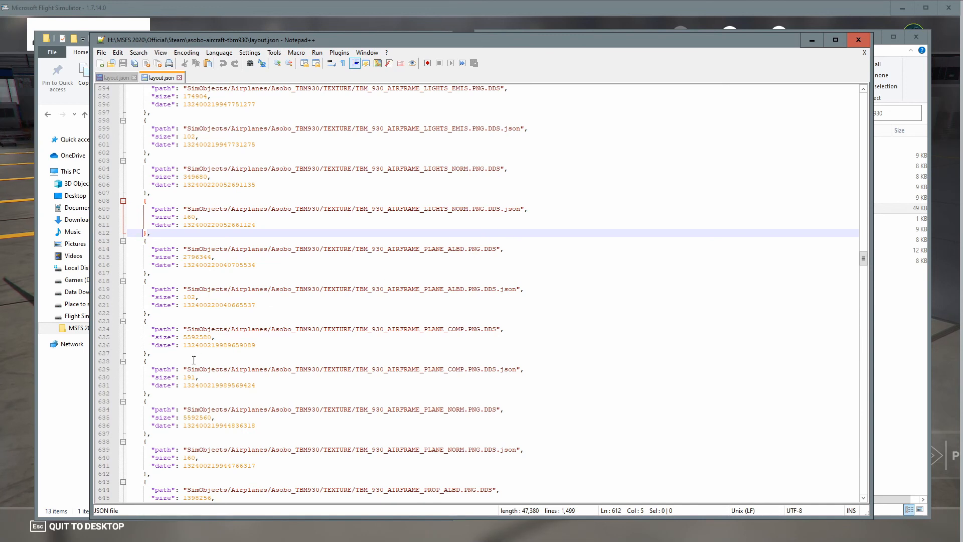
{"action": "left_click_drag", "start_coordinate": [148, 313], "coordinate": [149, 233]}
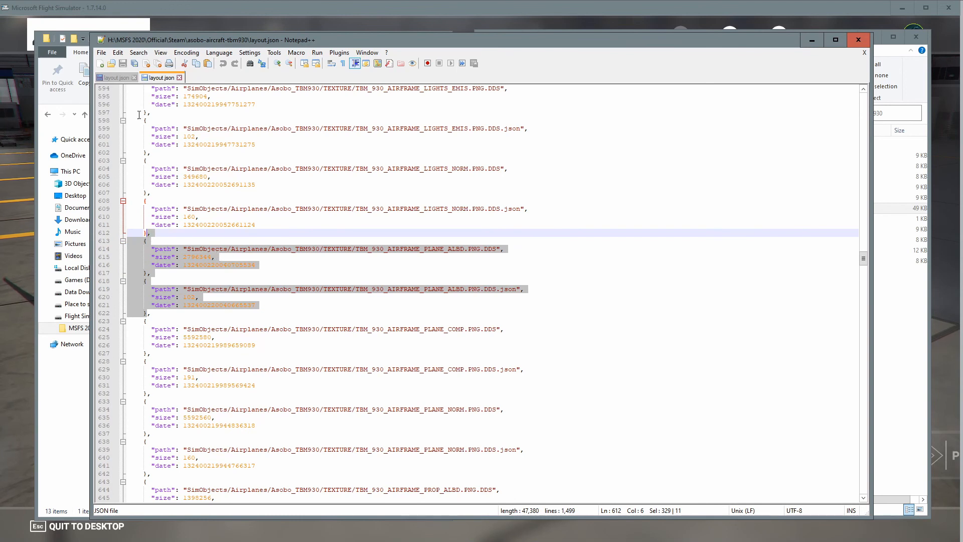
{"action": "left_click", "coordinate": [116, 78]}
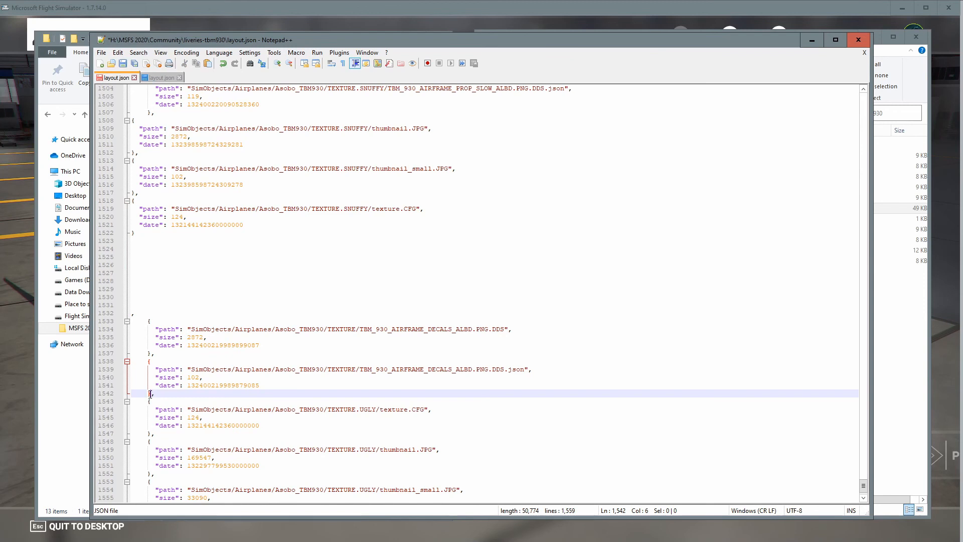
{"action": "key", "text": "ctrl+v"}
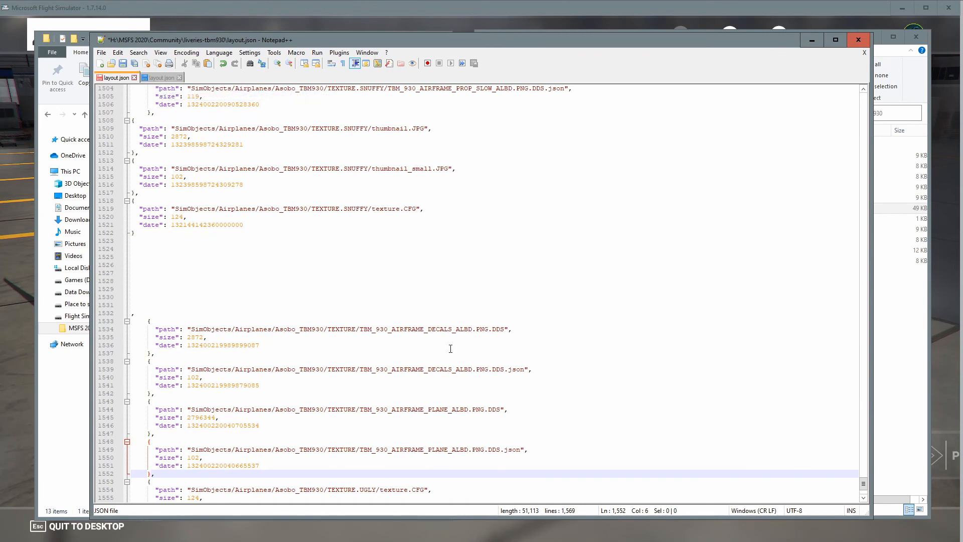
Copy the PROP_ALBD and PROP_BLUR_ALBD entries from the official layout.json and paste them after the plane entries in the livery's file.
{"action": "left_click", "coordinate": [166, 78]}
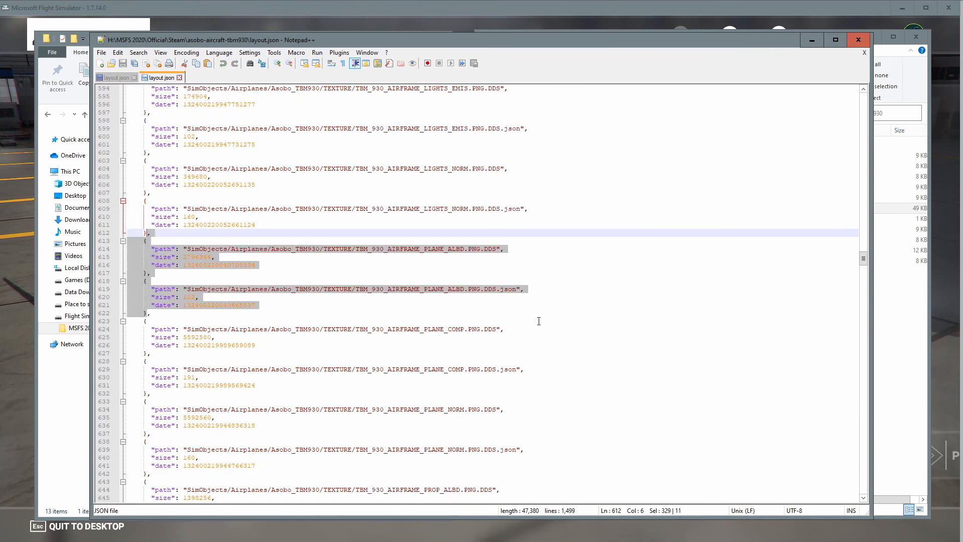
{"action": "scroll", "coordinate": [557, 314], "scroll_direction": "down", "scroll_amount": 7}
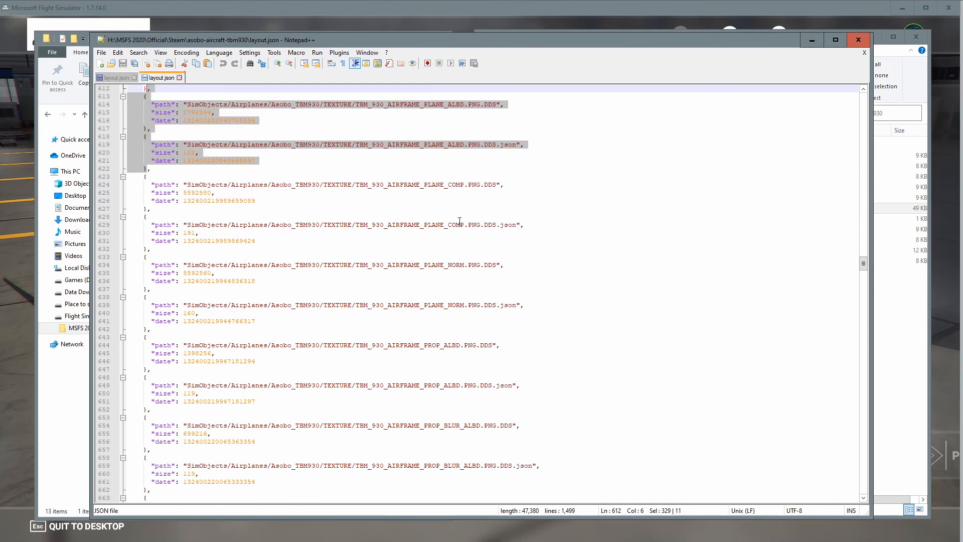
{"action": "scroll", "coordinate": [486, 231], "scroll_direction": "down", "scroll_amount": 4}
{"action": "scroll", "coordinate": [452, 252], "scroll_direction": "down", "scroll_amount": 1}
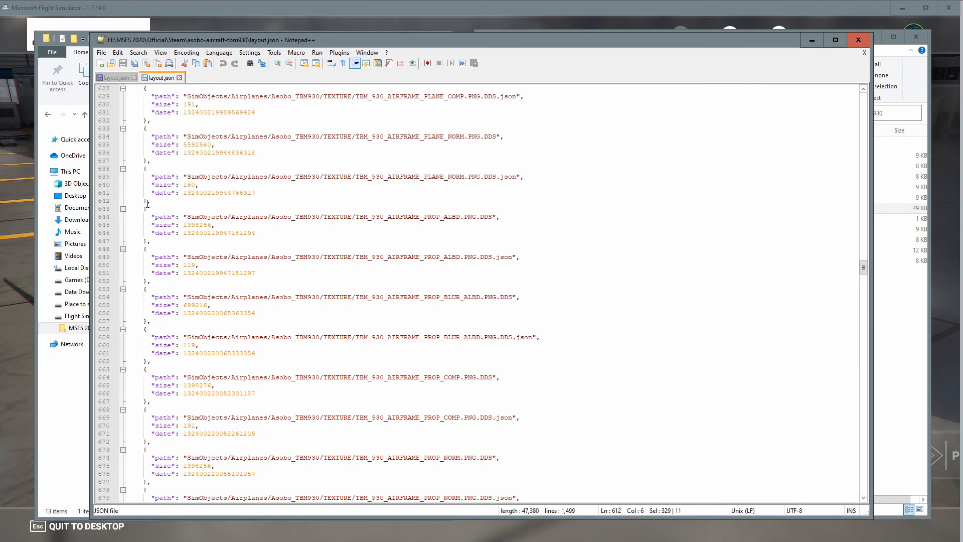
{"action": "left_click_drag", "start_coordinate": [148, 203], "coordinate": [147, 360]}
{"action": "key", "text": "ctrl+c"}
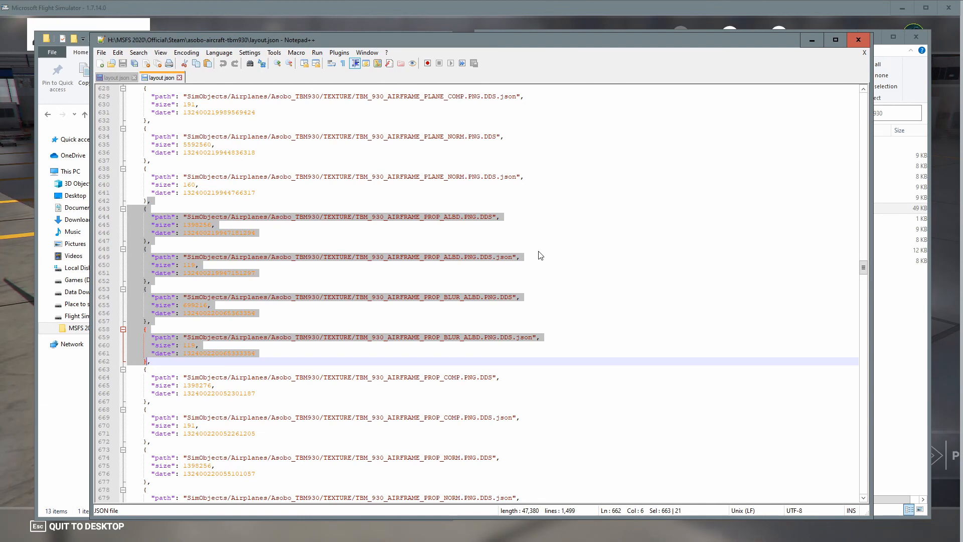
{"action": "left_click", "coordinate": [116, 79]}
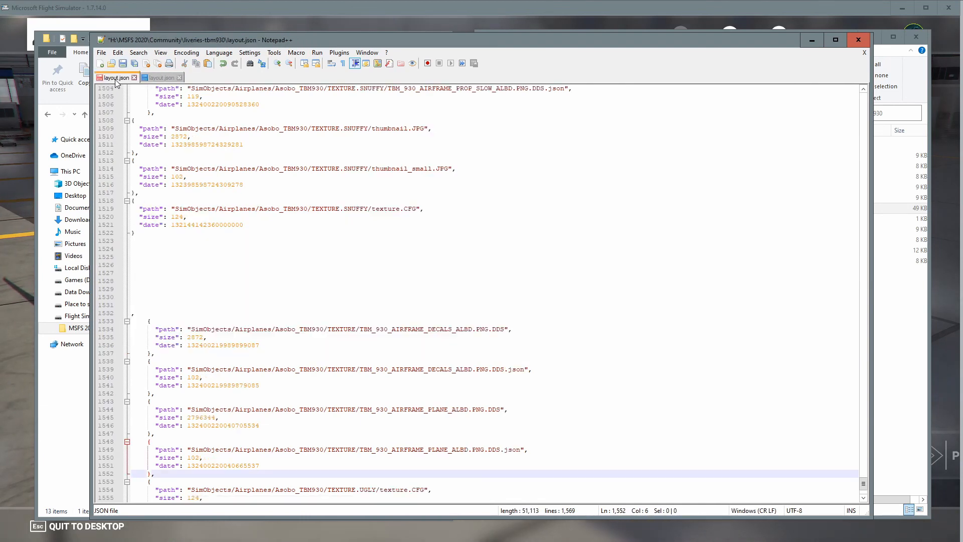
{"action": "scroll", "coordinate": [163, 243], "scroll_direction": "down", "scroll_amount": 5}
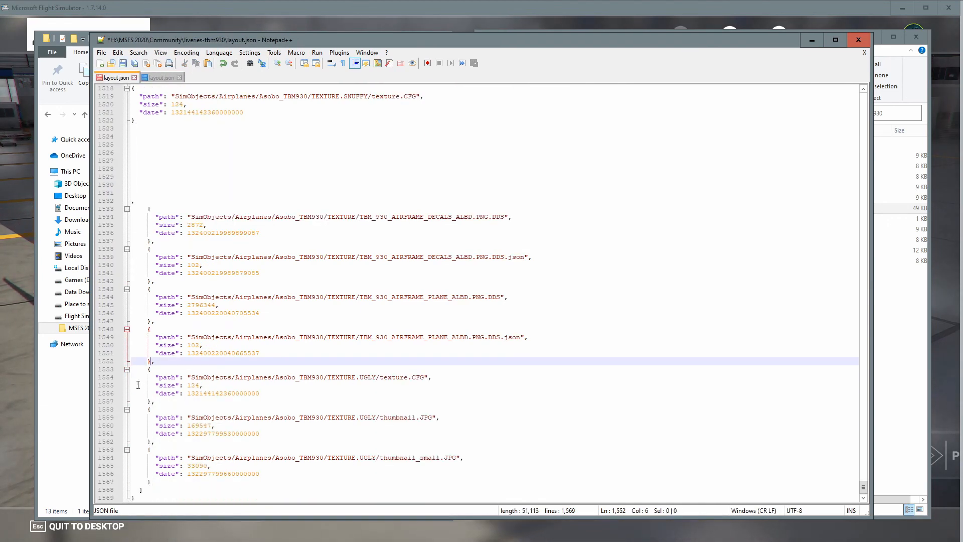
{"action": "key", "text": "ctrl+v"}
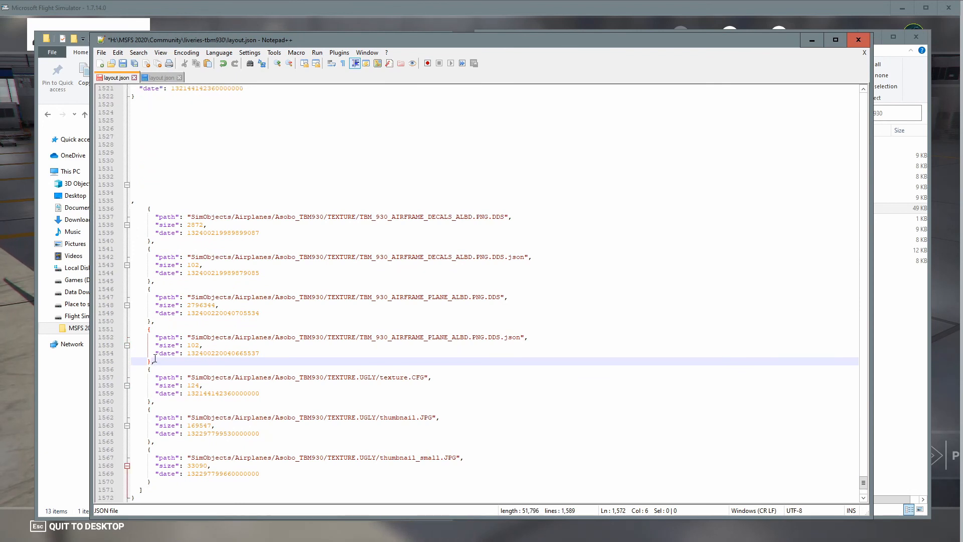
Copy the two TBM_930_AIRFRAME_PROP_SLOW_ALBD entries from the official layout.json and paste them after the prop blur entries in the livery's file.
{"action": "scroll", "coordinate": [322, 354], "scroll_direction": "down", "scroll_amount": 5}
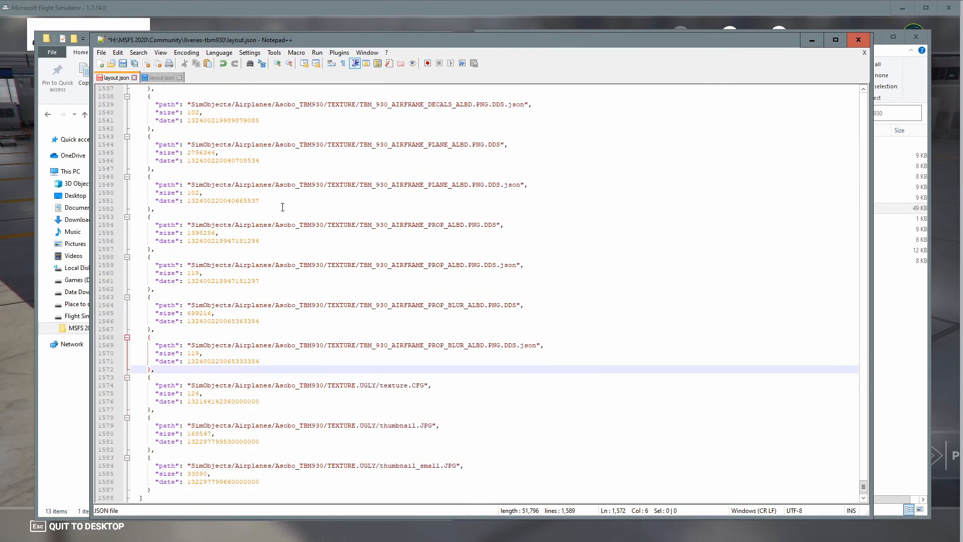
{"action": "left_click", "coordinate": [161, 77]}
{"action": "scroll", "coordinate": [423, 337], "scroll_direction": "down", "scroll_amount": 8}
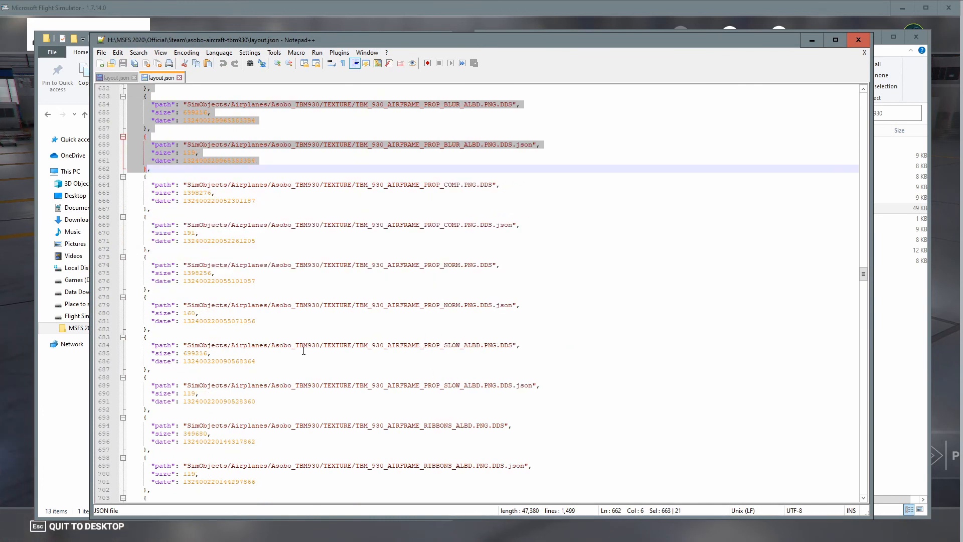
{"action": "left_click_drag", "start_coordinate": [149, 332], "coordinate": [147, 410]}
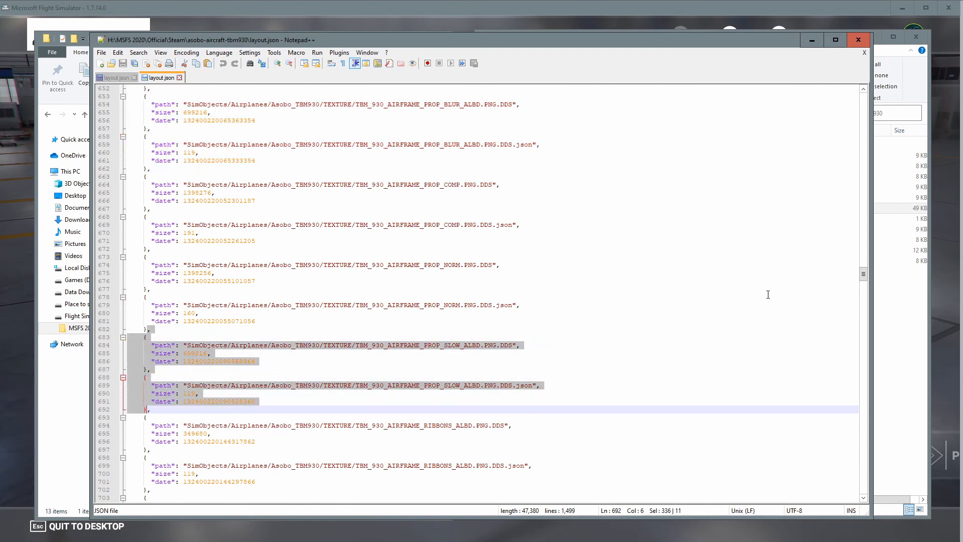
{"action": "left_click", "coordinate": [112, 78]}
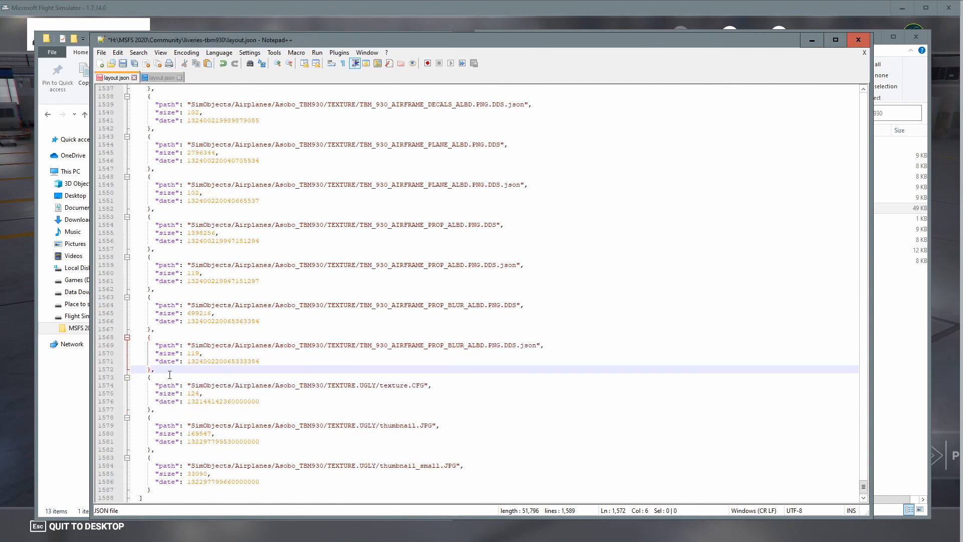
{"action": "key", "text": "ctrl+v"}
Change the PROP_SLOW_ALBD.PNG.DDS.json entry's path folder from TEXTURE to TEXTURE.UGLY.
{"action": "scroll", "coordinate": [318, 448], "scroll_direction": "down", "scroll_amount": 4}
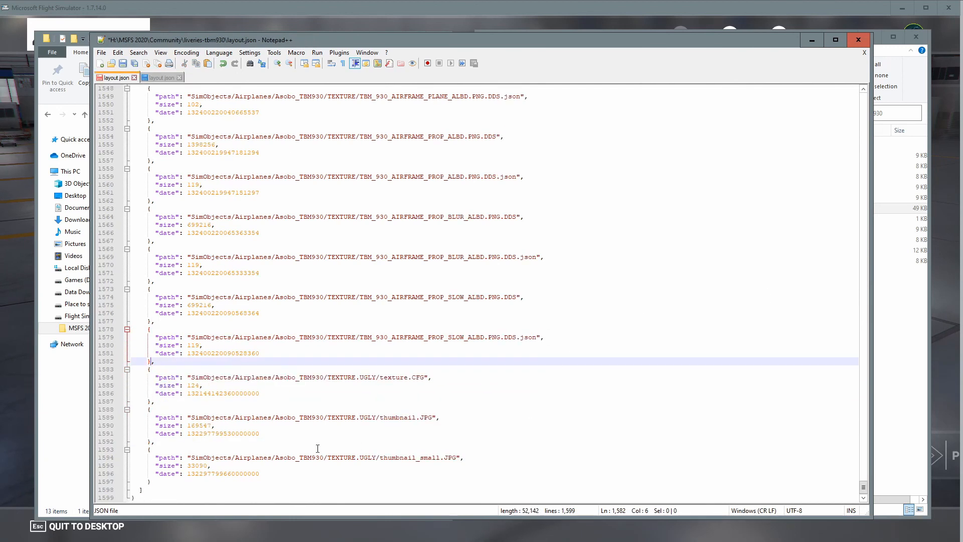
{"action": "left_click", "coordinate": [355, 336]}
{"action": "type", "text": "."}
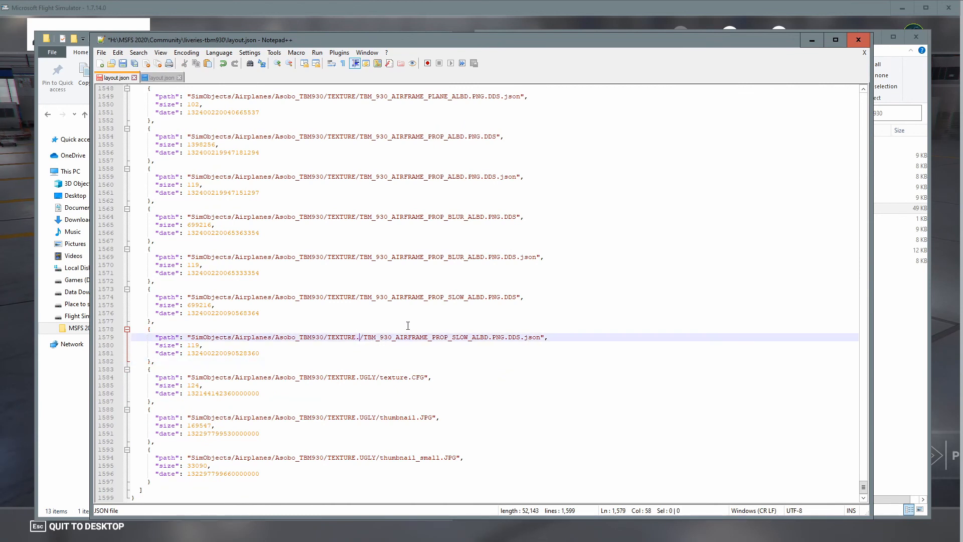
{"action": "type", "text": "UGLY"}
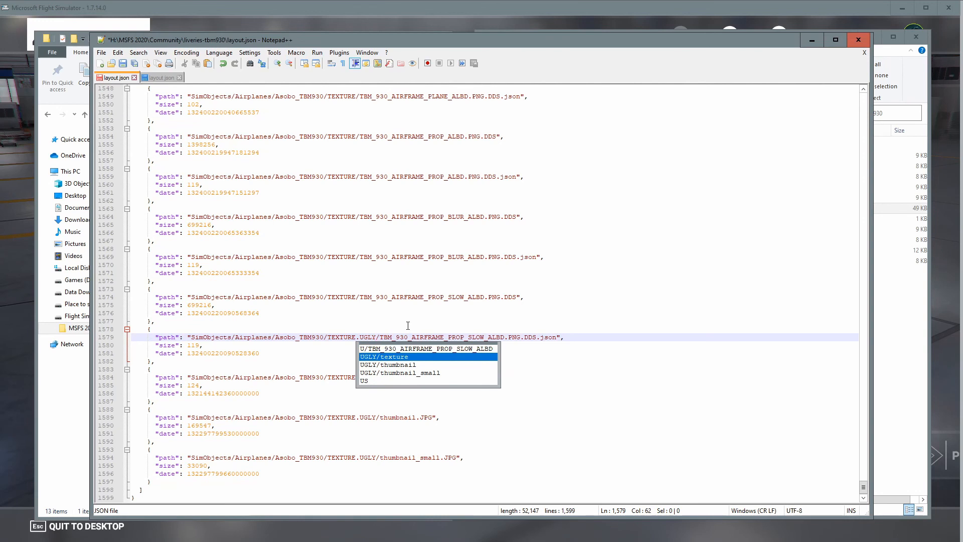
Add .UGLY to the TEXTURE folder name in the path of every newly pasted decals, plane and prop entry.
{"action": "left_click", "coordinate": [442, 433]}
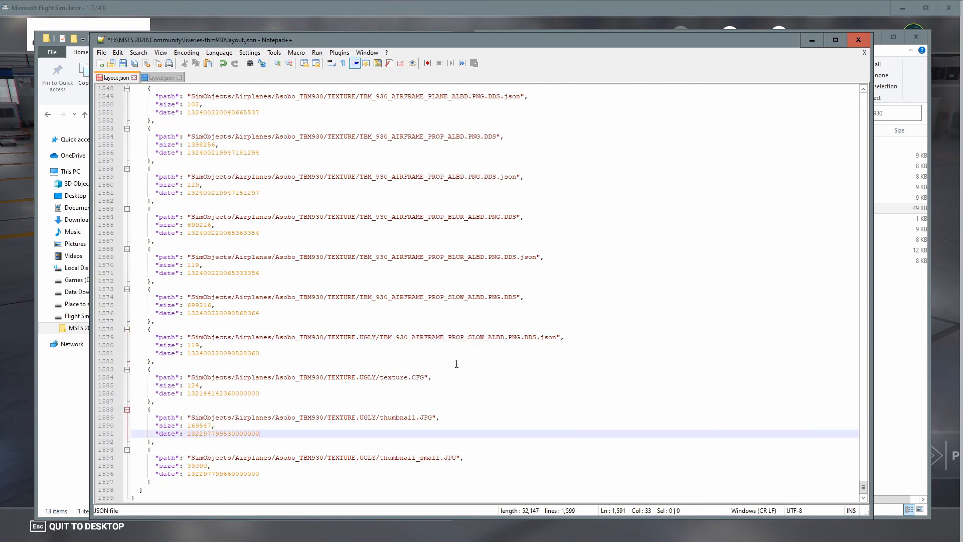
{"action": "left_click", "coordinate": [360, 338]}
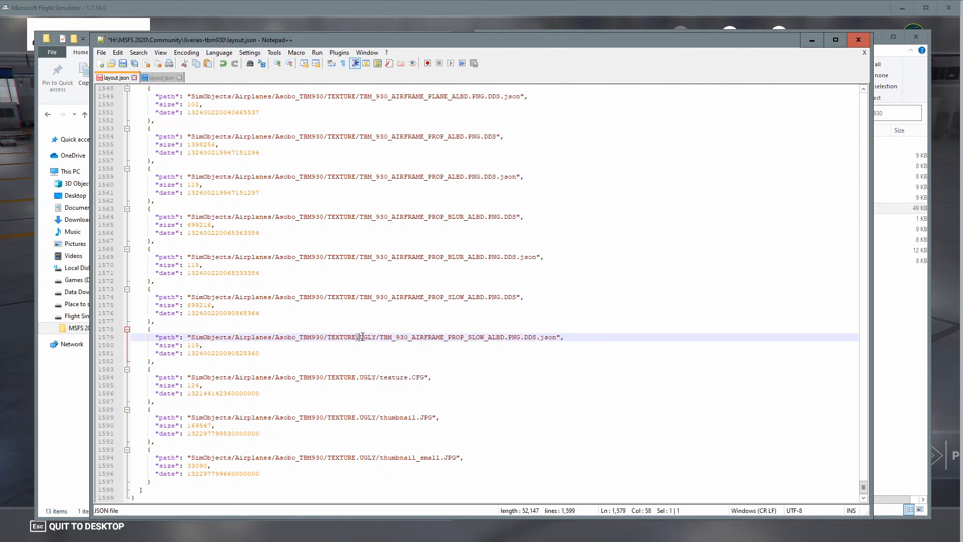
{"action": "left_click_drag", "start_coordinate": [374, 337], "coordinate": [376, 337]}
{"action": "key", "text": "ctrl+c"}
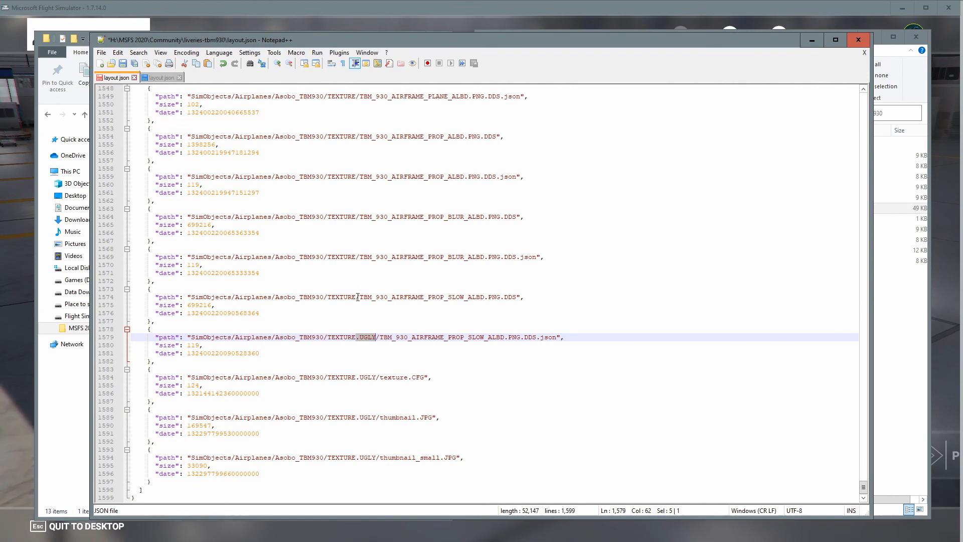
{"action": "left_click", "coordinate": [356, 298]}
{"action": "key", "text": "ctrl+v"}
{"action": "left_click", "coordinate": [356, 257]}
{"action": "key", "text": "ctrl+v"}
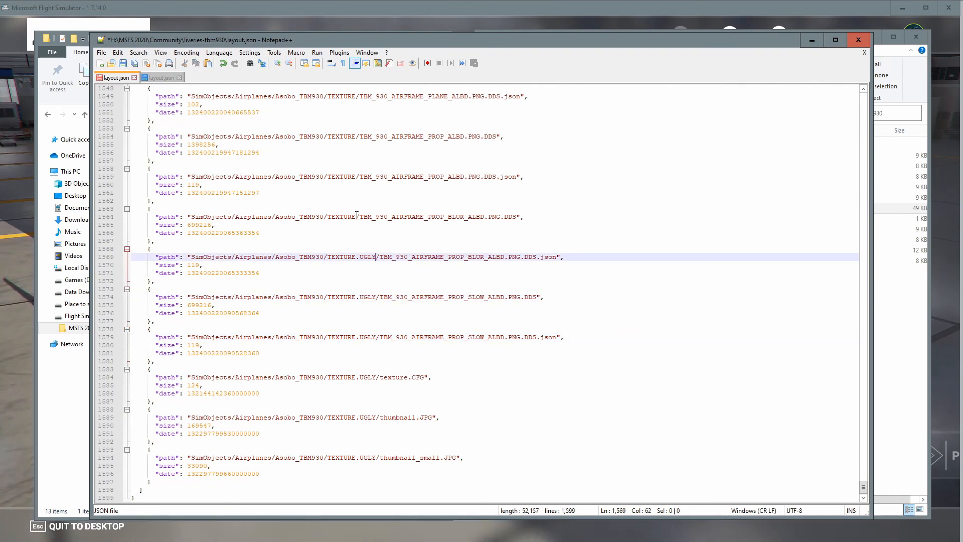
{"action": "left_click", "coordinate": [356, 217]}
{"action": "key", "text": "ctrl+v"}
{"action": "left_click", "coordinate": [354, 176]}
{"action": "key", "text": "ctrl+v"}
{"action": "scroll", "coordinate": [356, 165], "scroll_direction": "up", "scroll_amount": 2}
{"action": "left_click", "coordinate": [356, 184]}
{"action": "key", "text": "ctrl+v"}
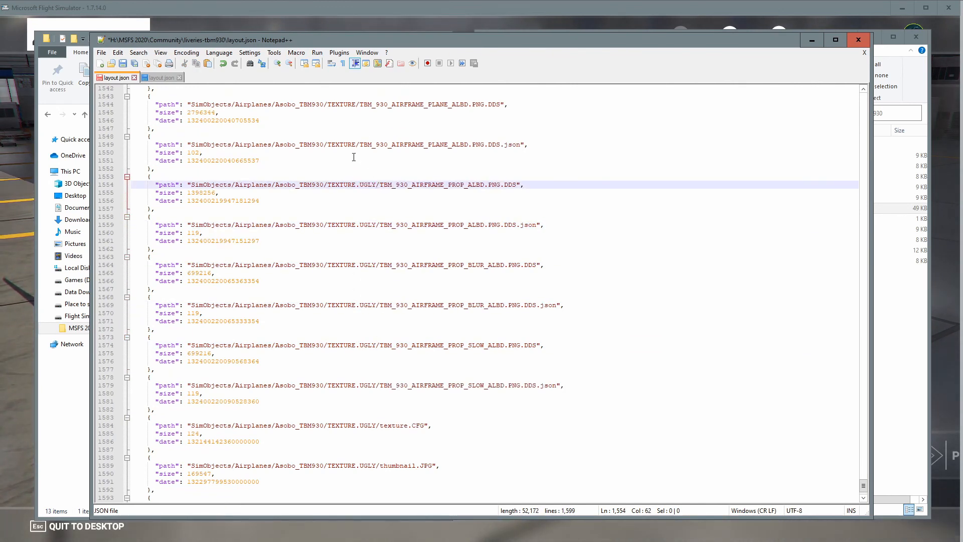
{"action": "left_click", "coordinate": [355, 144]}
{"action": "key", "text": "ctrl+v"}
{"action": "left_click", "coordinate": [355, 104]}
{"action": "key", "text": "ctrl+v"}
{"action": "scroll", "coordinate": [354, 108], "scroll_direction": "up", "scroll_amount": 4}
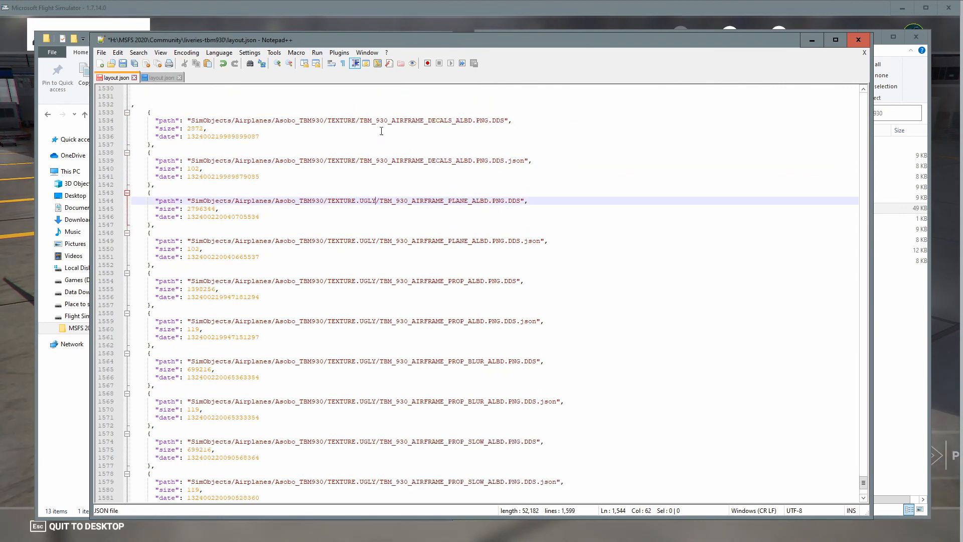
{"action": "left_click", "coordinate": [352, 160]}
{"action": "key", "text": "ctrl+v"}
{"action": "left_click", "coordinate": [355, 120]}
{"action": "key", "text": "ctrl+v"}
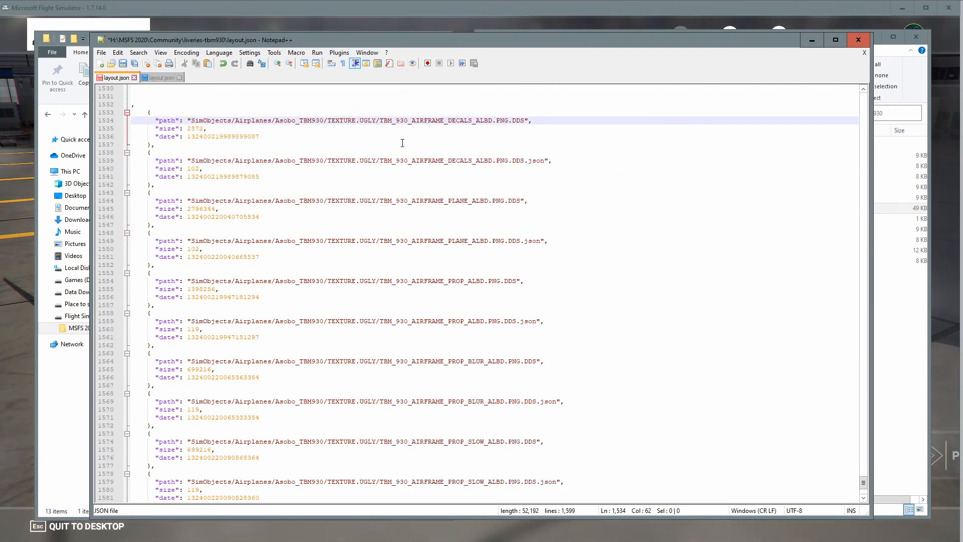
Remove the empty lines between the SNUFFY texture.CFG entry and the new UGLY entries.
{"action": "scroll", "coordinate": [297, 216], "scroll_direction": "up", "scroll_amount": 5}
{"action": "scroll", "coordinate": [297, 216], "scroll_direction": "down", "scroll_amount": 11}
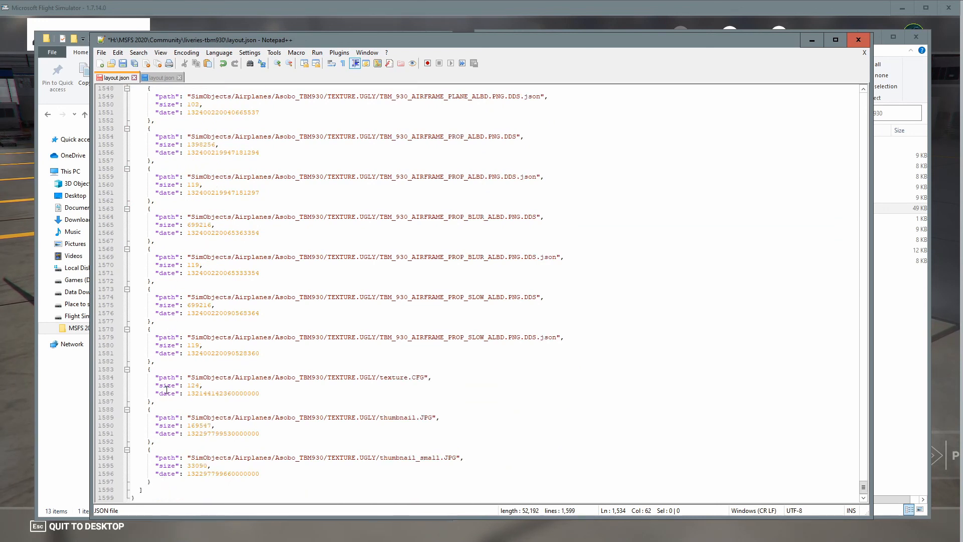
{"action": "scroll", "coordinate": [158, 234], "scroll_direction": "up", "scroll_amount": 11}
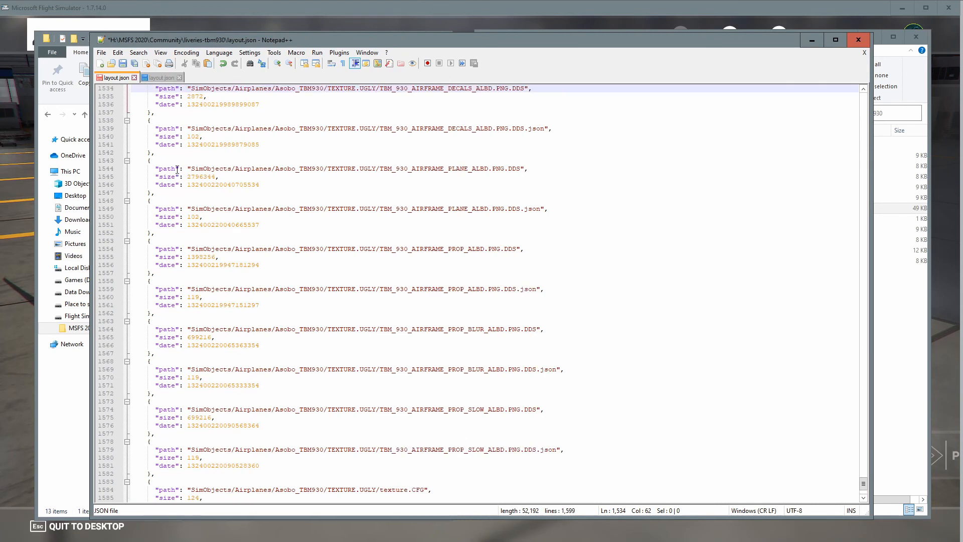
{"action": "left_click", "coordinate": [132, 216]}
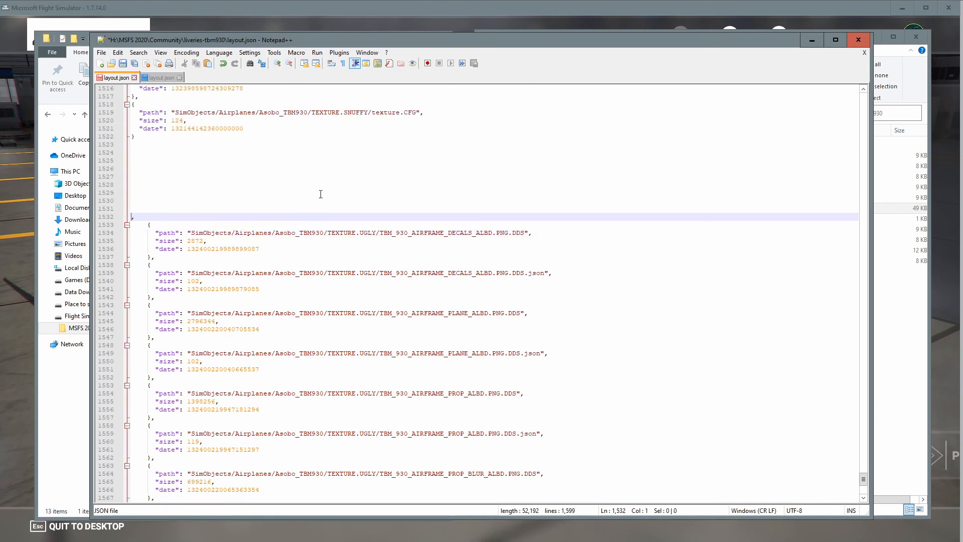
{"action": "key", "text": "BackSpace"}
{"action": "key", "text": "BackSpace"}
{"action": "key", "text": "BackSpace"}
{"action": "key", "text": "BackSpace"}
{"action": "key", "text": "BackSpace"}
{"action": "key", "text": "BackSpace"}
{"action": "key", "text": "BackSpace"}
{"action": "key", "text": "BackSpace"}
{"action": "key", "text": "BackSpace"}
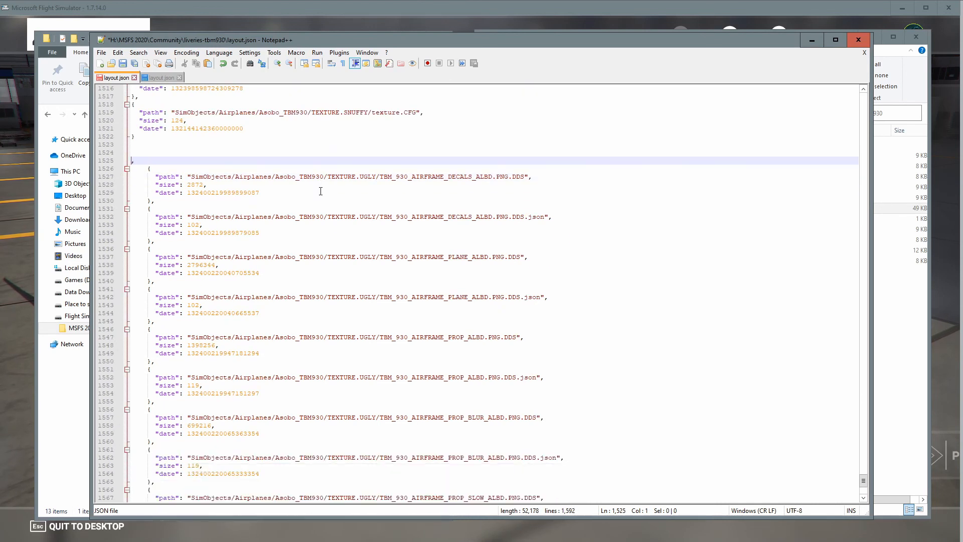
{"action": "key", "text": "BackSpace"}
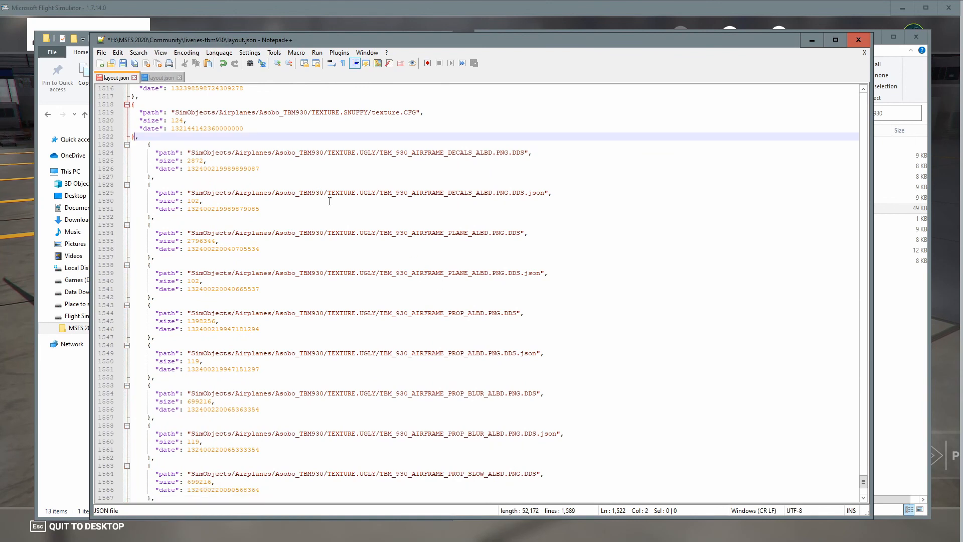
{"action": "scroll", "coordinate": [592, 237], "scroll_direction": "down", "scroll_amount": 3}
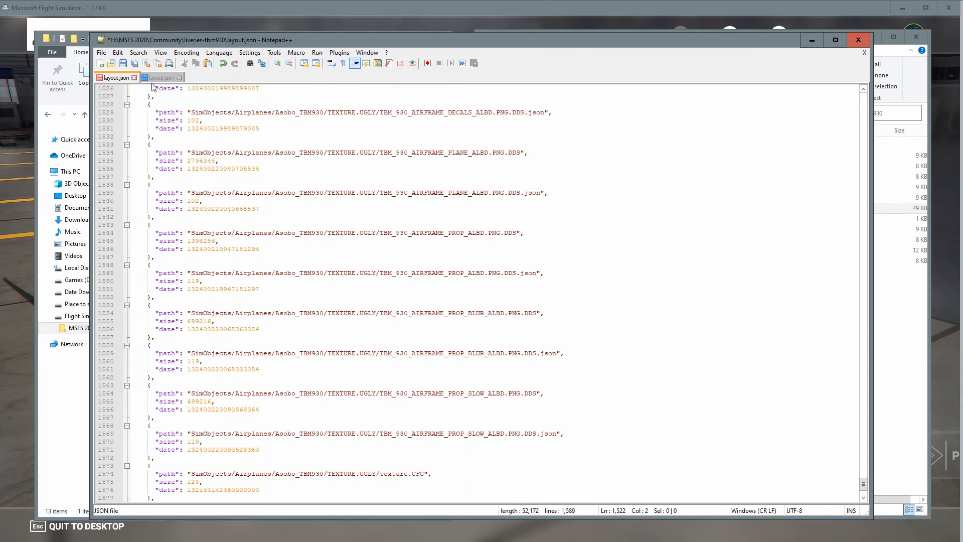
Close the official layout.json, then save and close the livery's layout.json.
{"action": "left_click", "coordinate": [179, 77]}
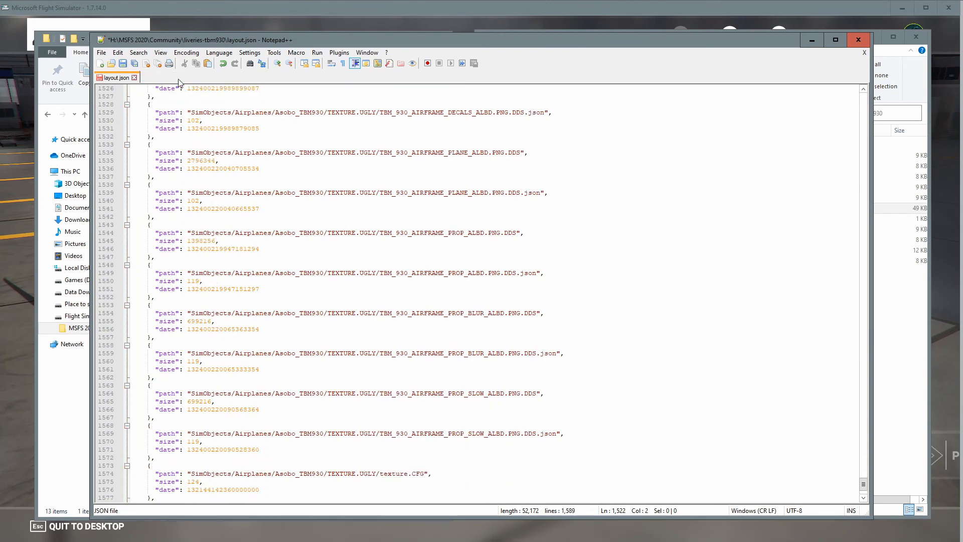
{"action": "left_click", "coordinate": [134, 77]}
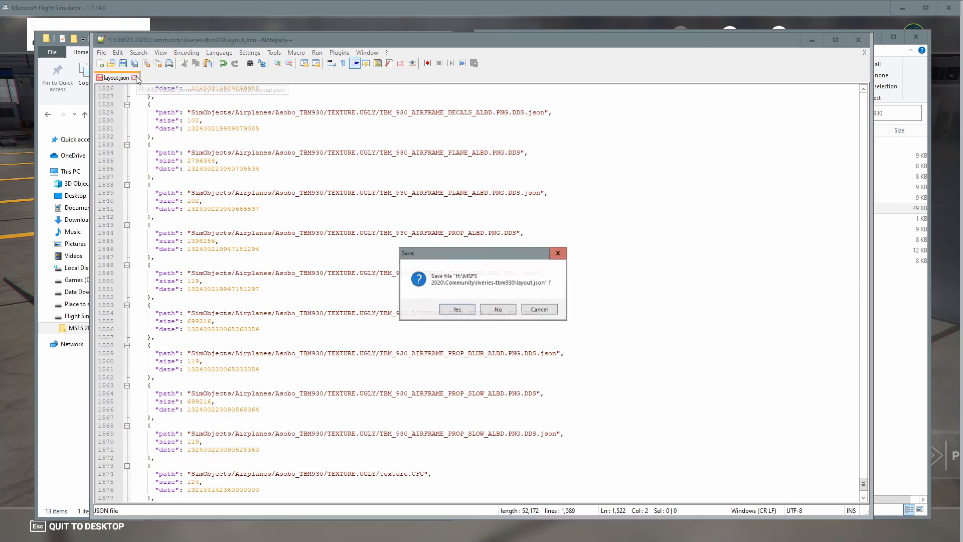
{"action": "left_click", "coordinate": [457, 309]}
{"action": "left_click", "coordinate": [858, 40]}
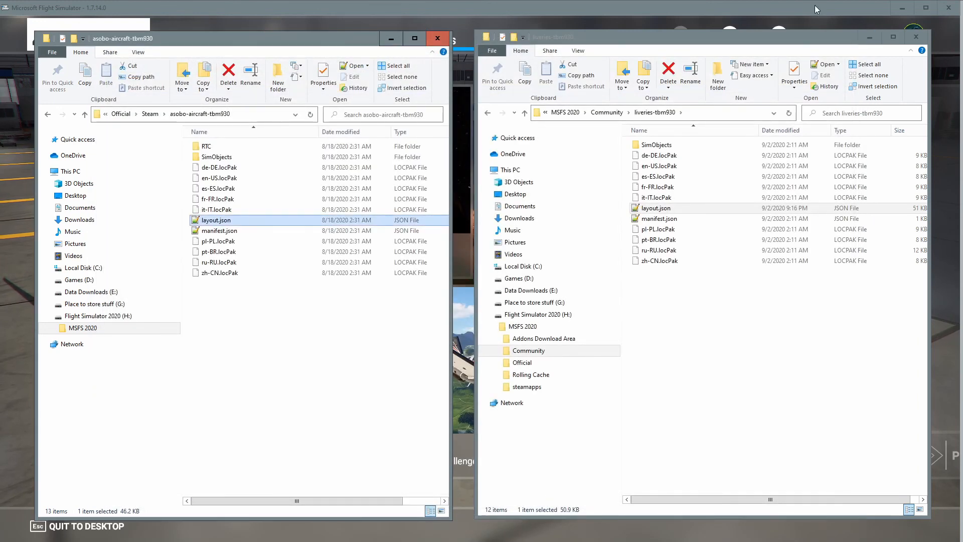
Switch to Microsoft Flight Simulator and browse the TBM 930's liveries in the hangar.
{"action": "left_click", "coordinate": [815, 7]}
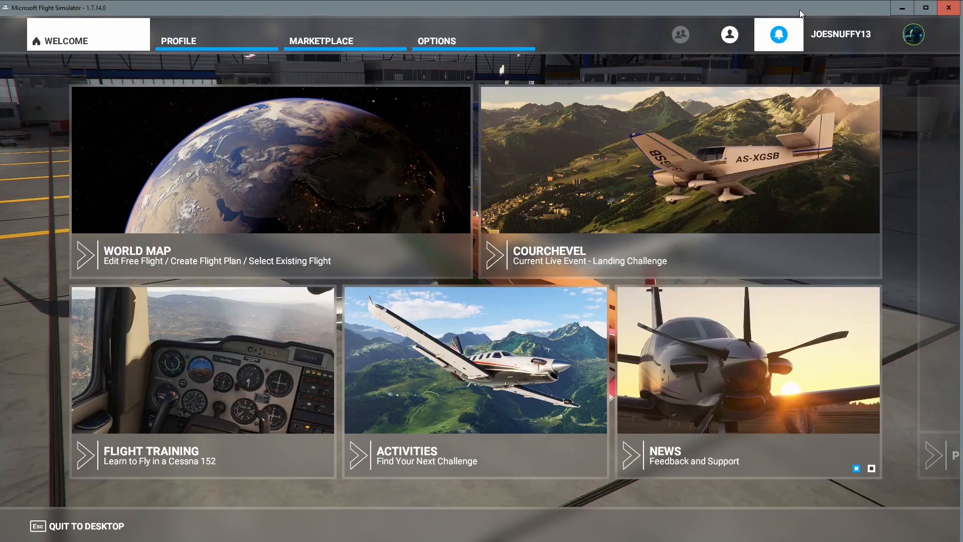
{"action": "left_click", "coordinate": [193, 39]}
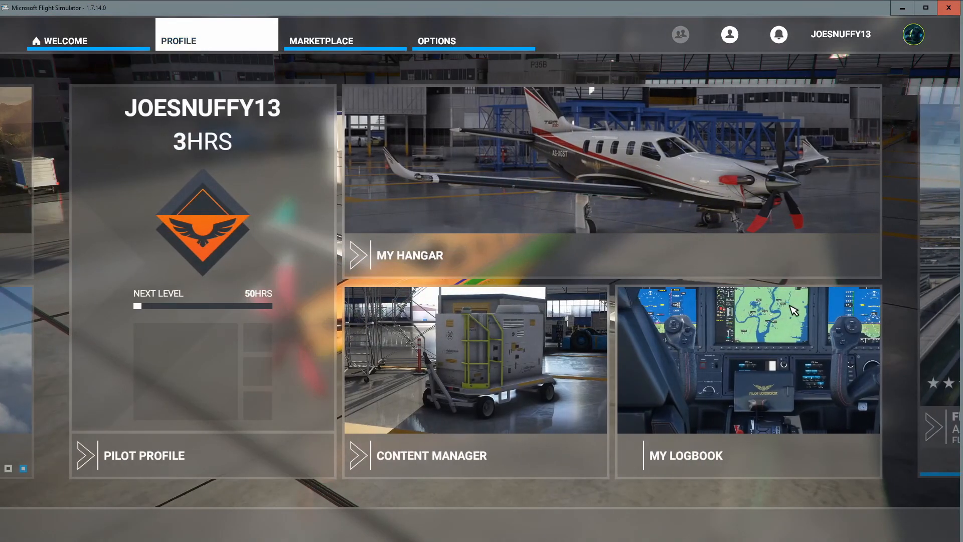
{"action": "left_click", "coordinate": [694, 213]}
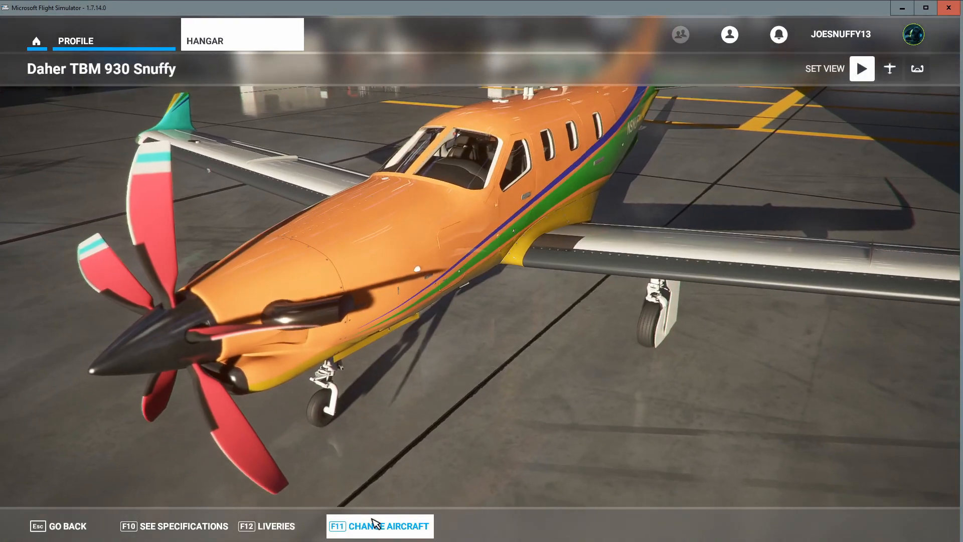
{"action": "left_click", "coordinate": [373, 524]}
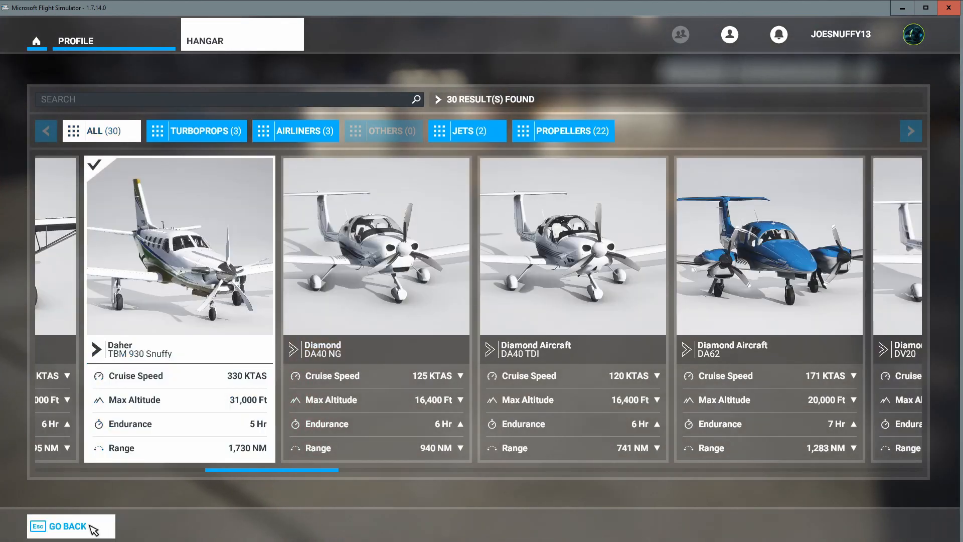
{"action": "left_click", "coordinate": [94, 529]}
{"action": "left_click", "coordinate": [289, 530]}
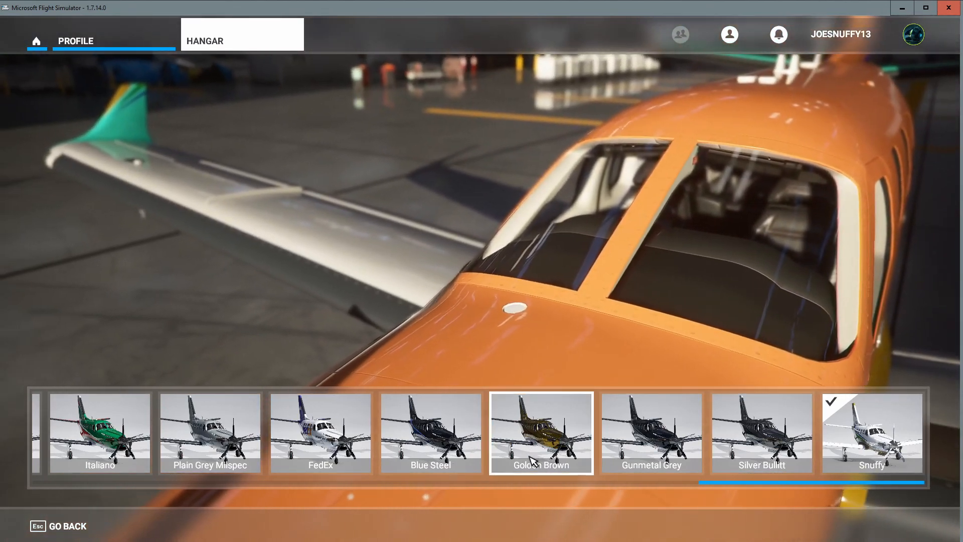
{"action": "scroll", "coordinate": [521, 431], "scroll_direction": "up", "scroll_amount": 5}
{"action": "scroll", "coordinate": [466, 454], "scroll_direction": "up", "scroll_amount": 10}
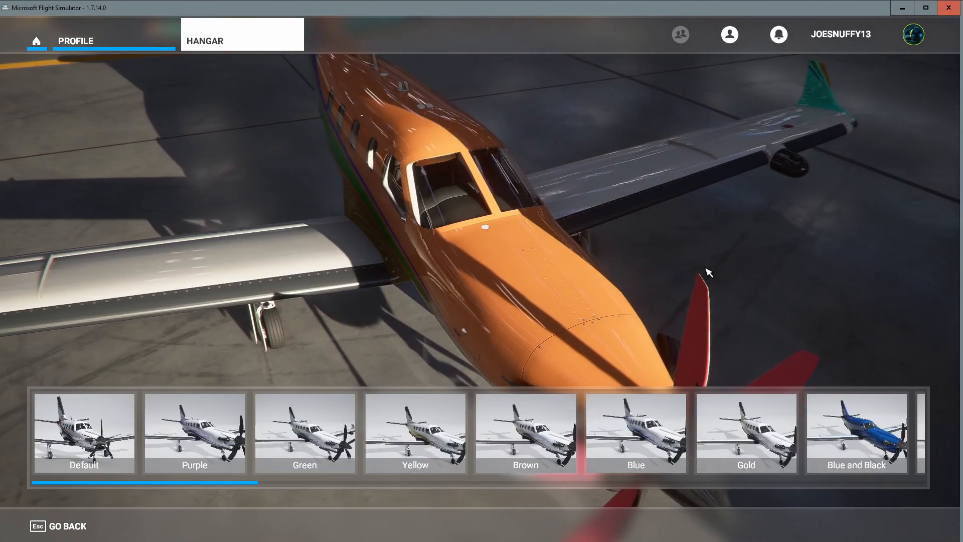
{"action": "left_click", "coordinate": [948, 7]}
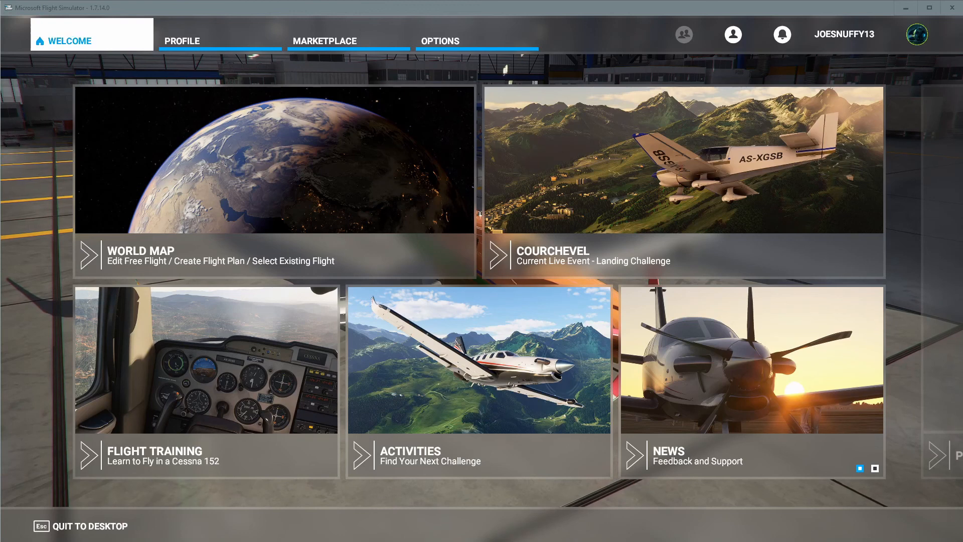
Navigate to the livery's TEXTURE.UGLY folder and open texture.CFG in Notepad.
{"action": "left_click_drag", "start_coordinate": [581, 0], "coordinate": [608, 43]}
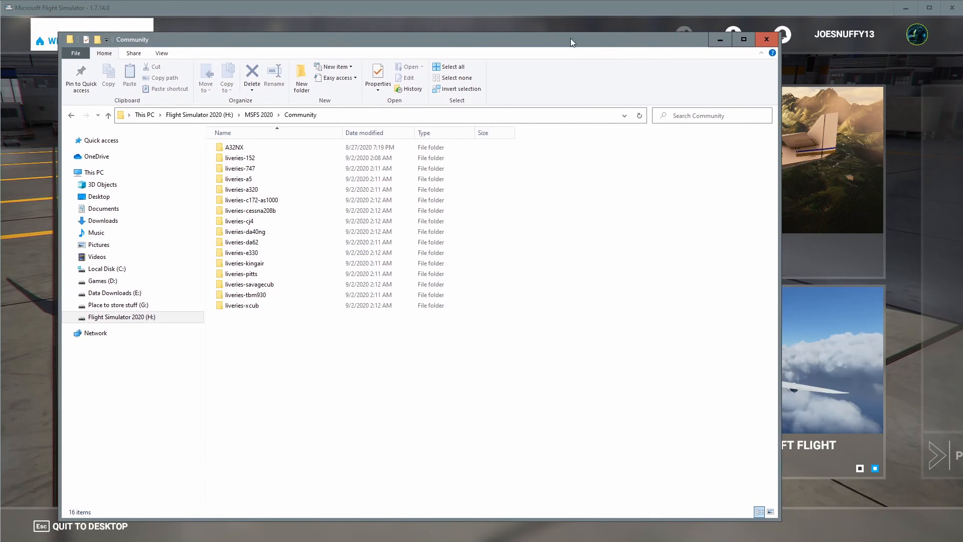
{"action": "double_click", "coordinate": [249, 295]}
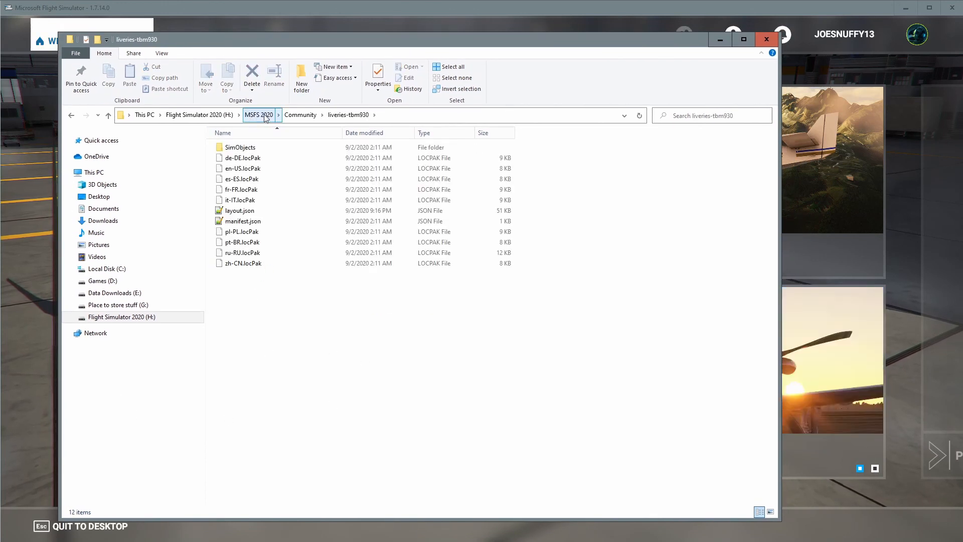
{"action": "left_click", "coordinate": [299, 116]}
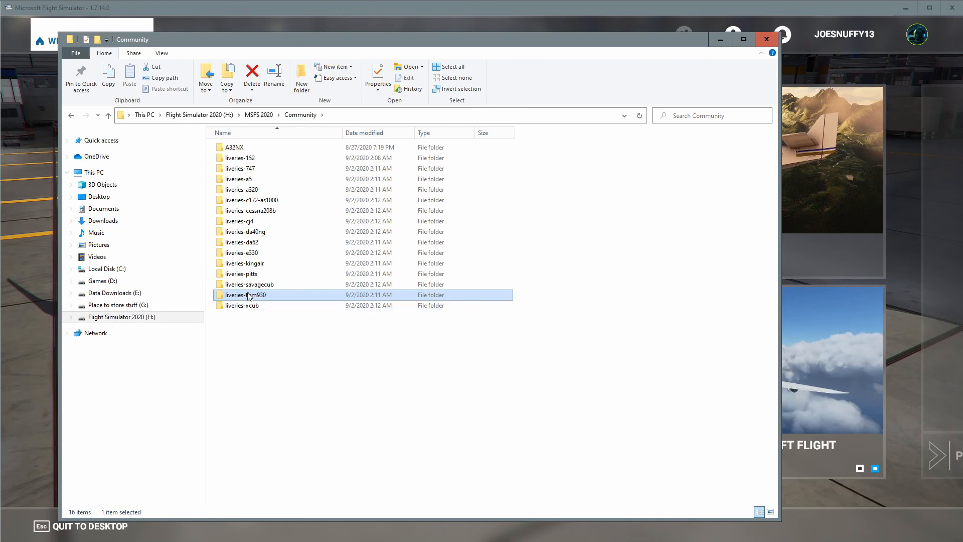
{"action": "double_click", "coordinate": [249, 295]}
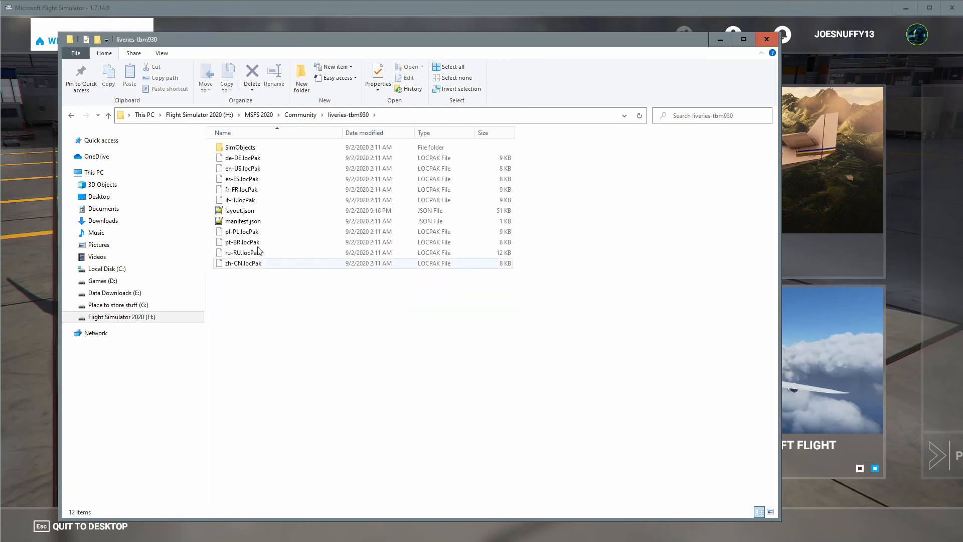
{"action": "double_click", "coordinate": [239, 147]}
{"action": "double_click", "coordinate": [241, 148]}
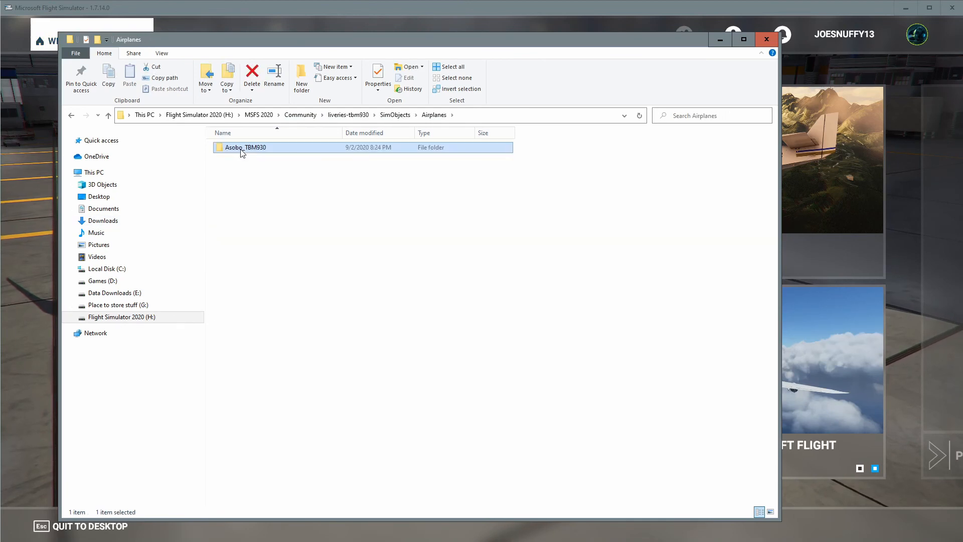
{"action": "double_click", "coordinate": [241, 148]}
{"action": "scroll", "coordinate": [300, 407], "scroll_direction": "down", "scroll_amount": 15}
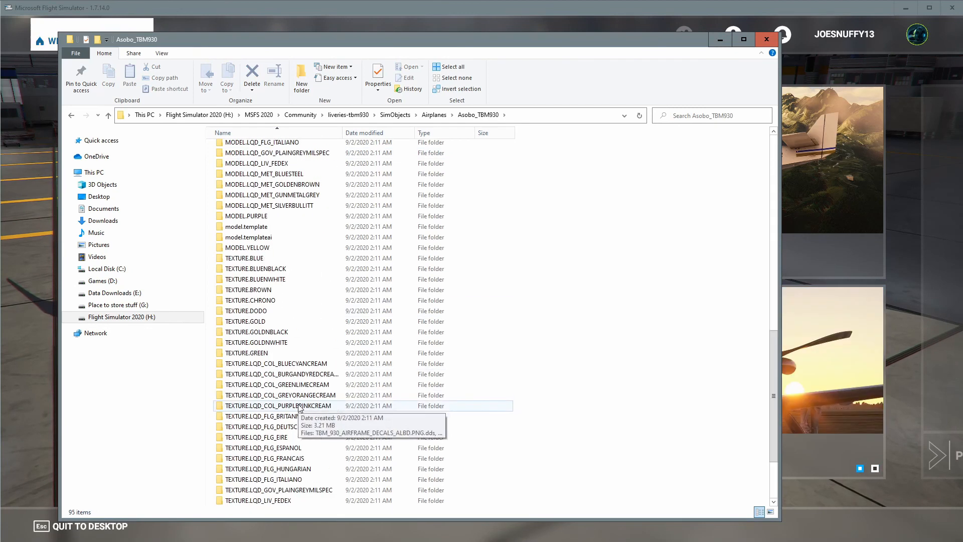
{"action": "scroll", "coordinate": [298, 408], "scroll_direction": "down", "scroll_amount": 3}
{"action": "double_click", "coordinate": [255, 481]}
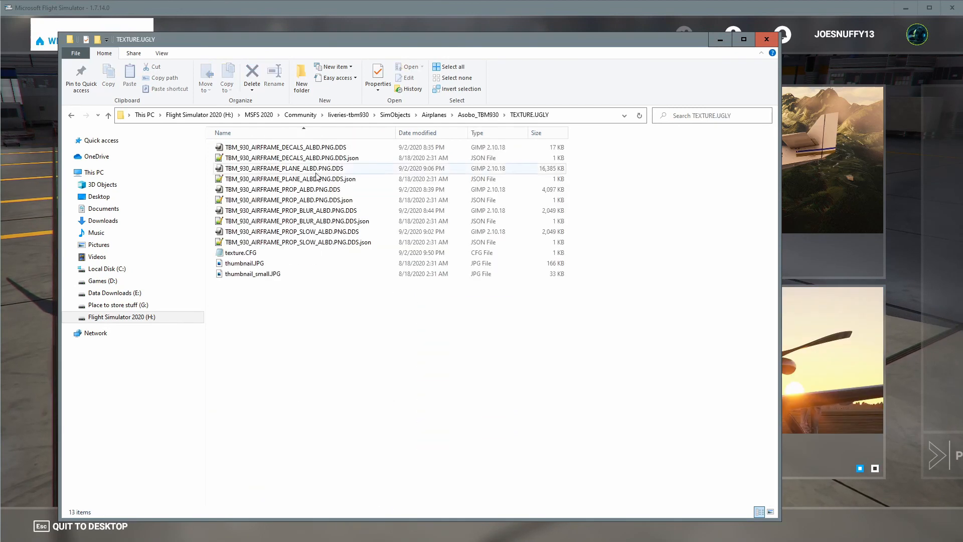
{"action": "left_click", "coordinate": [254, 258]}
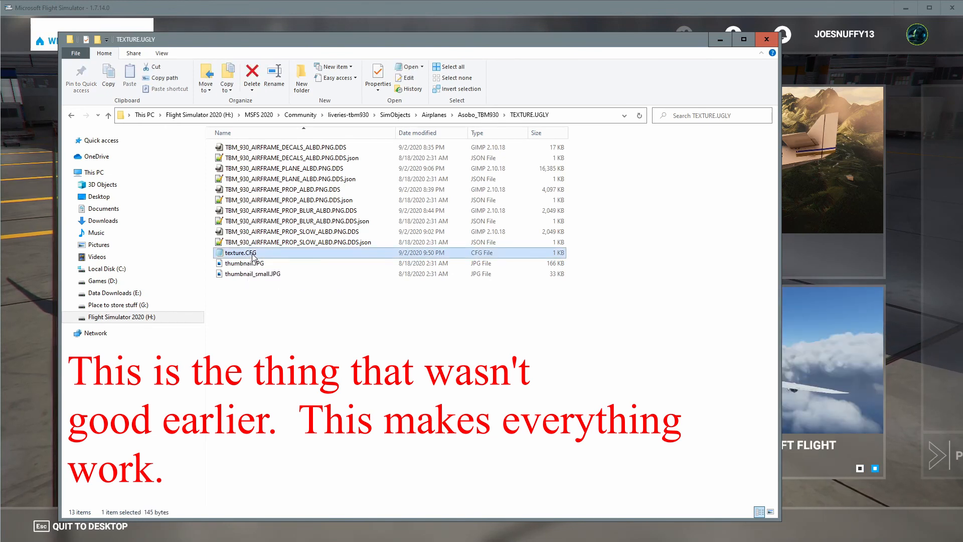
{"action": "right_click", "coordinate": [253, 257]}
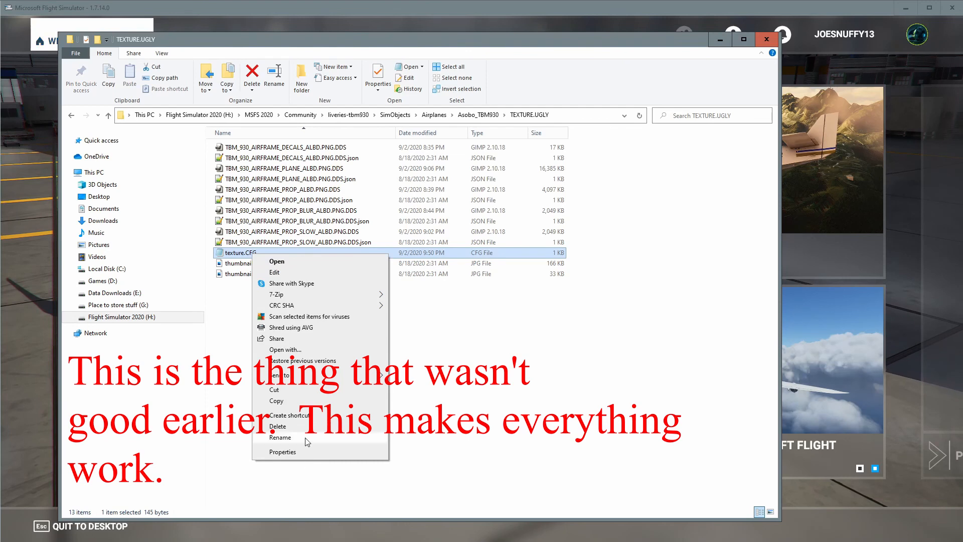
{"action": "left_click", "coordinate": [276, 261]}
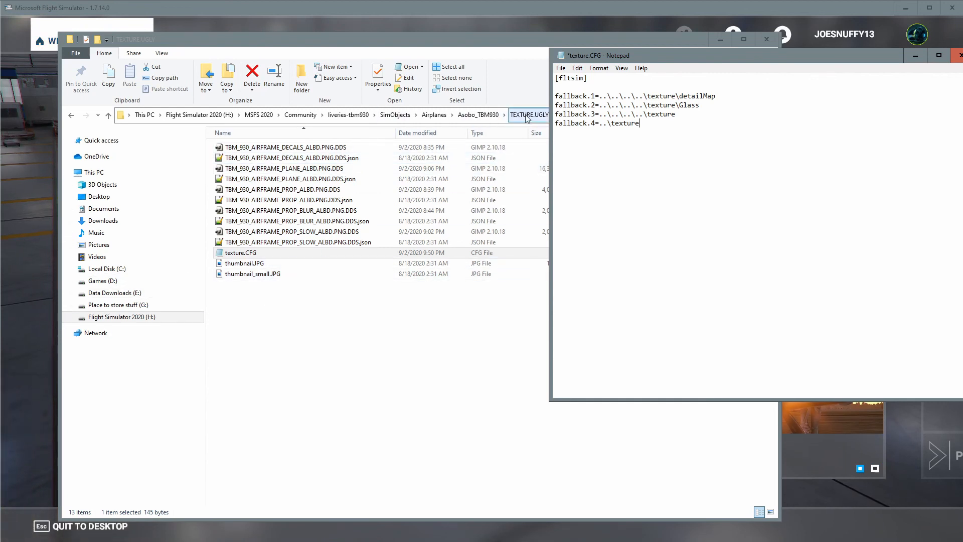
Go back to the Asobo_TBM930 folder and open the Silver Bullitt livery's texture.CFG for comparison.
{"action": "left_click", "coordinate": [478, 115]}
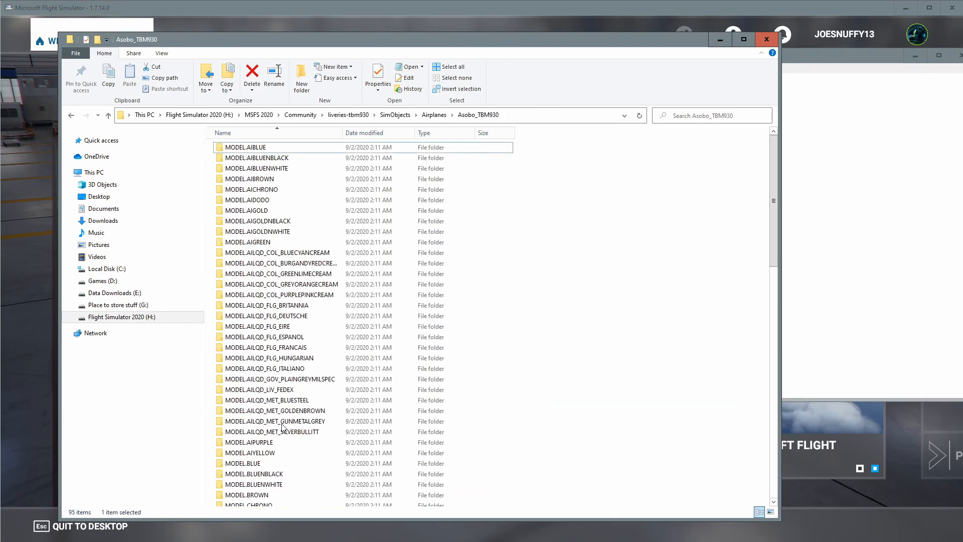
{"action": "scroll", "coordinate": [291, 401], "scroll_direction": "down", "scroll_amount": 4}
{"action": "scroll", "coordinate": [291, 427], "scroll_direction": "down", "scroll_amount": 7}
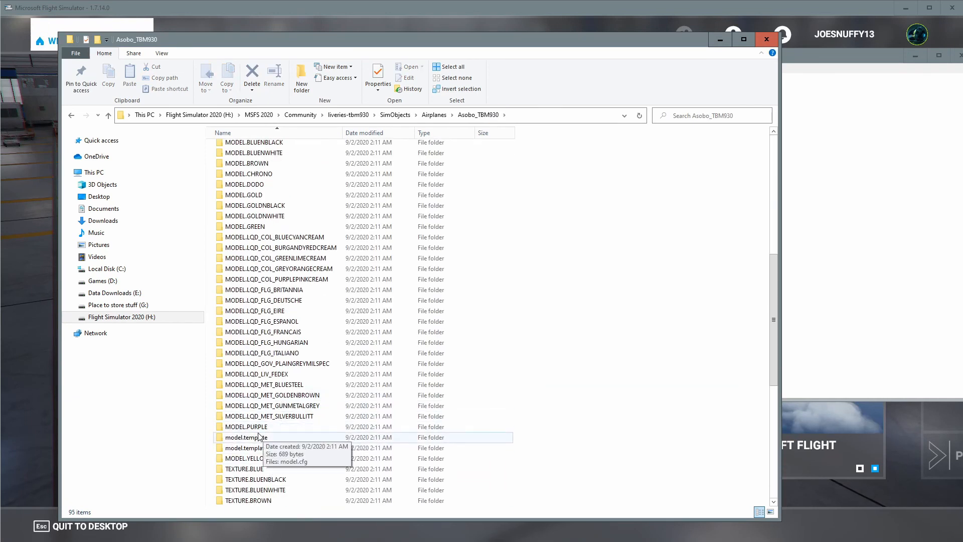
{"action": "scroll", "coordinate": [291, 444], "scroll_direction": "down", "scroll_amount": 9}
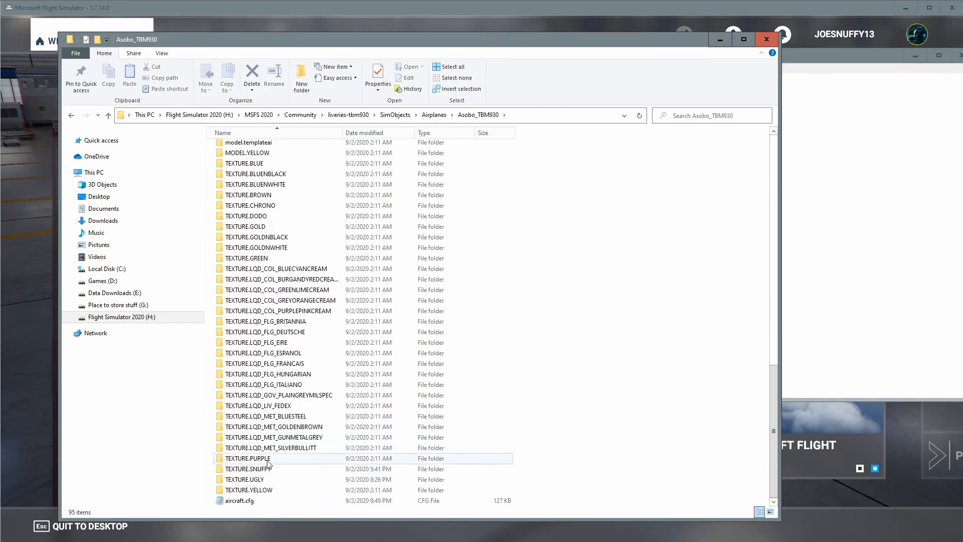
{"action": "double_click", "coordinate": [272, 449]}
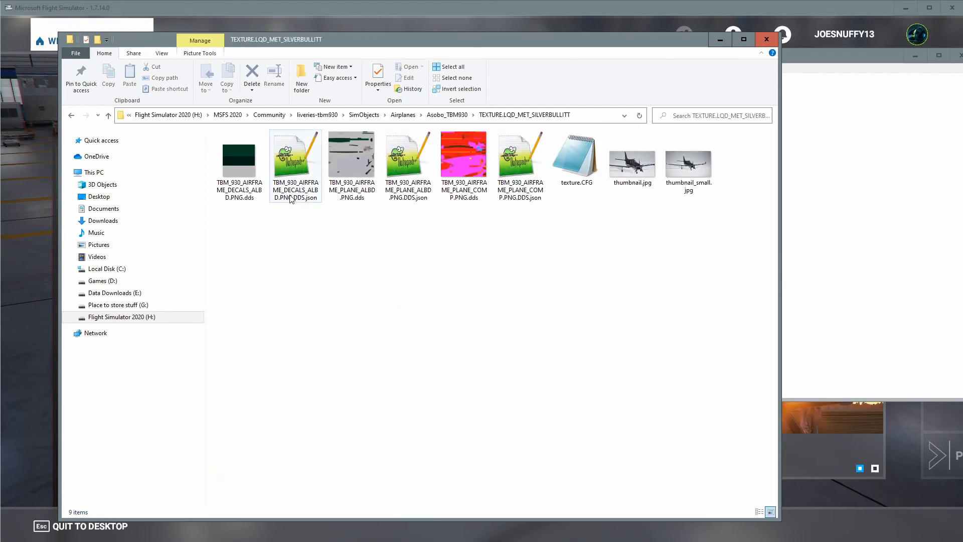
{"action": "double_click", "coordinate": [574, 161]}
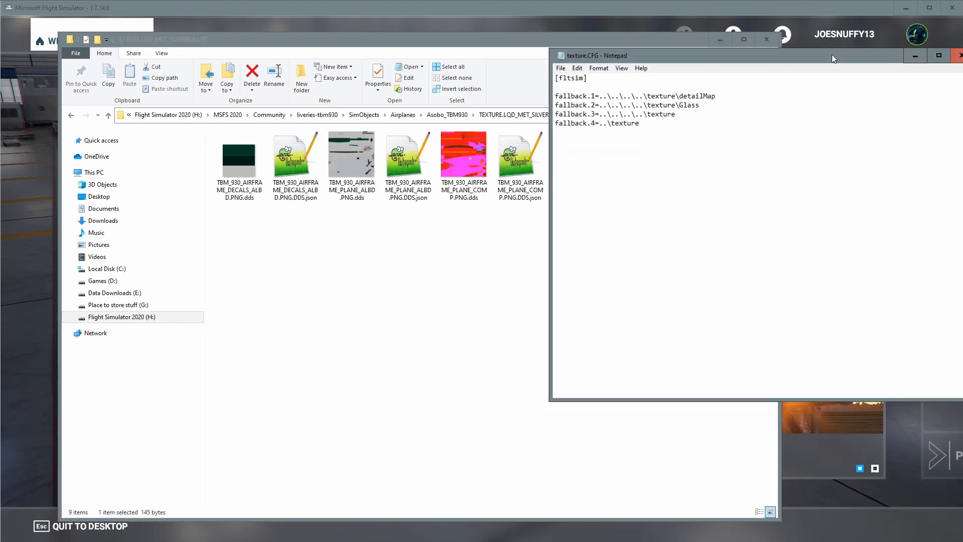
Close the file explorer and close the UGLY texture.CFG without saving its changes.
{"action": "left_click_drag", "start_coordinate": [831, 59], "coordinate": [672, 54]}
{"action": "left_click", "coordinate": [747, 55]}
{"action": "left_click", "coordinate": [775, 39]}
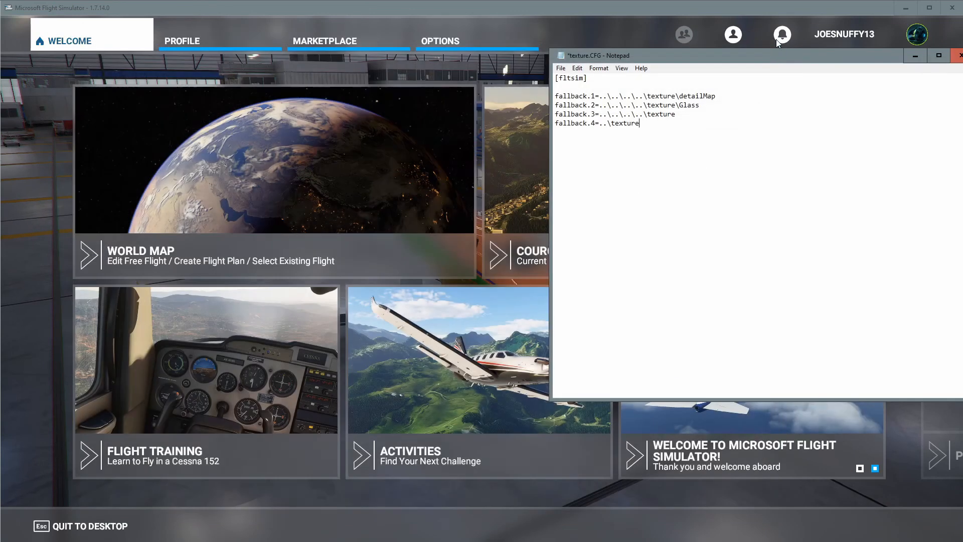
{"action": "left_click_drag", "start_coordinate": [826, 55], "coordinate": [705, 55]}
{"action": "left_click", "coordinate": [840, 55]}
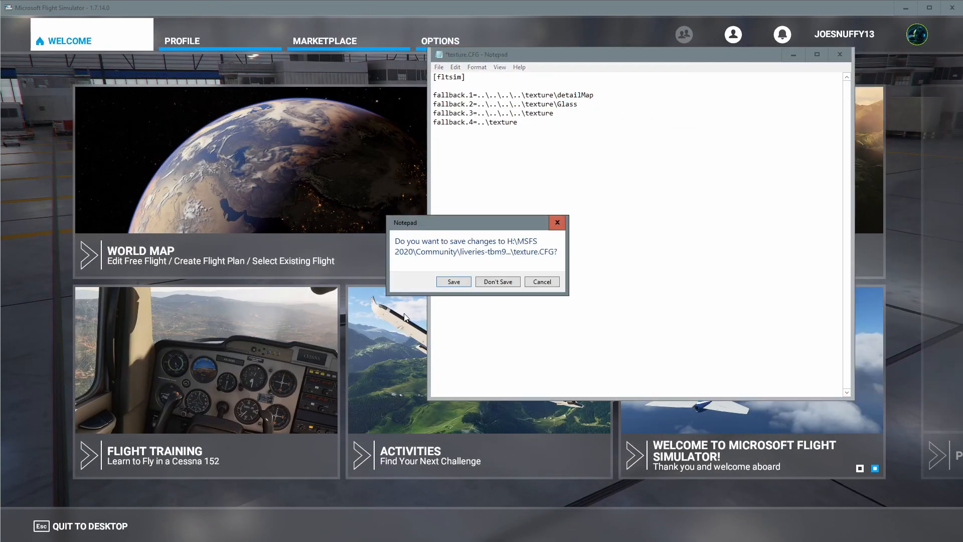
{"action": "left_click", "coordinate": [537, 283]}
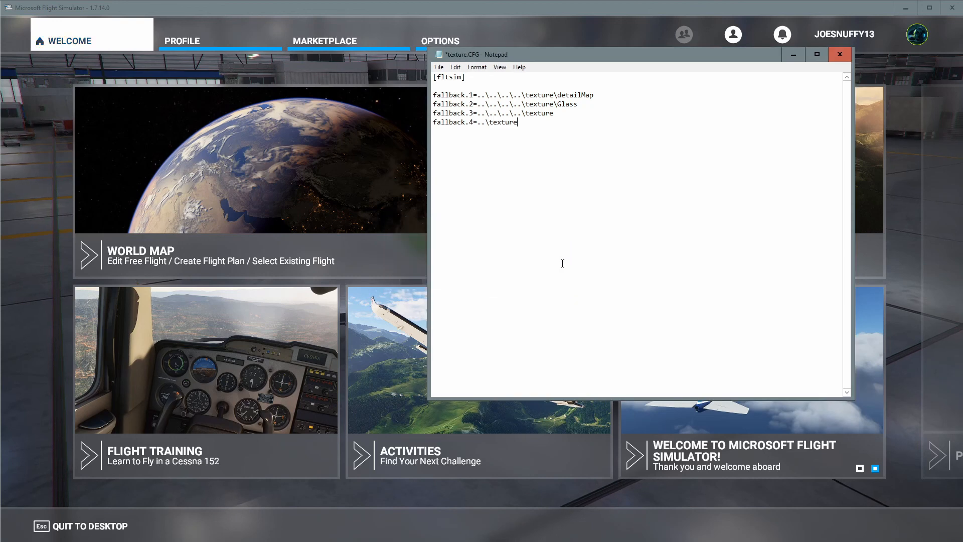
{"action": "left_click", "coordinate": [840, 54]}
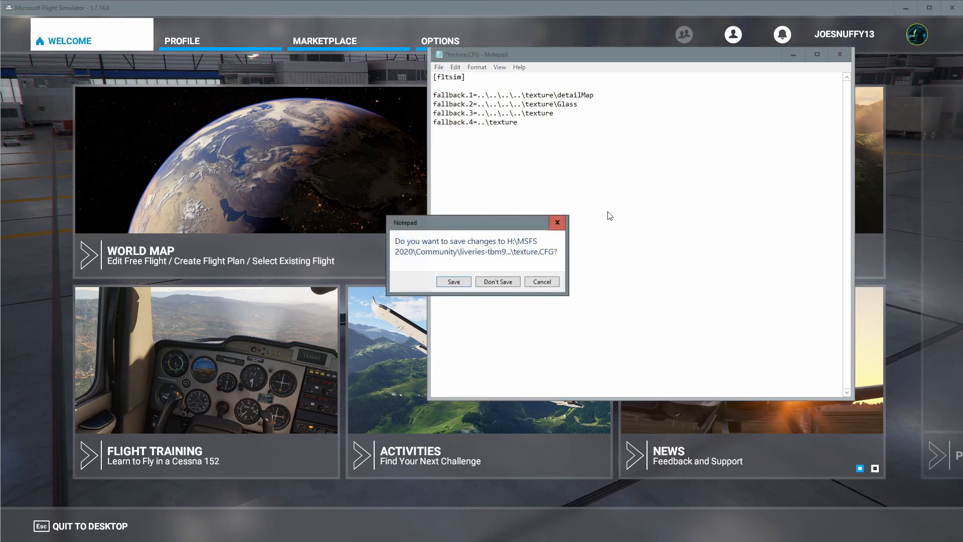
{"action": "left_click", "coordinate": [491, 283]}
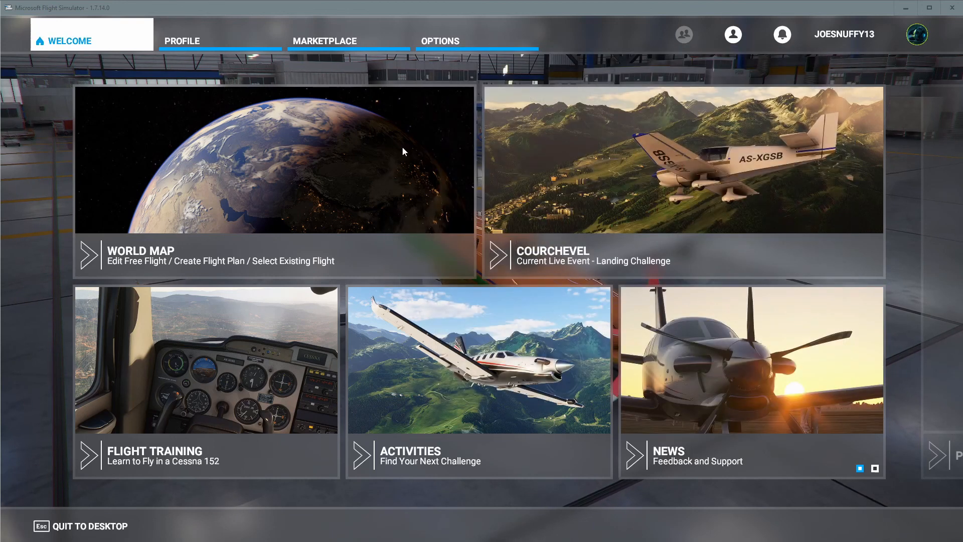
Open the hangar's livery list and select the Ugly livery for the TBM 930.
{"action": "left_click", "coordinate": [206, 45]}
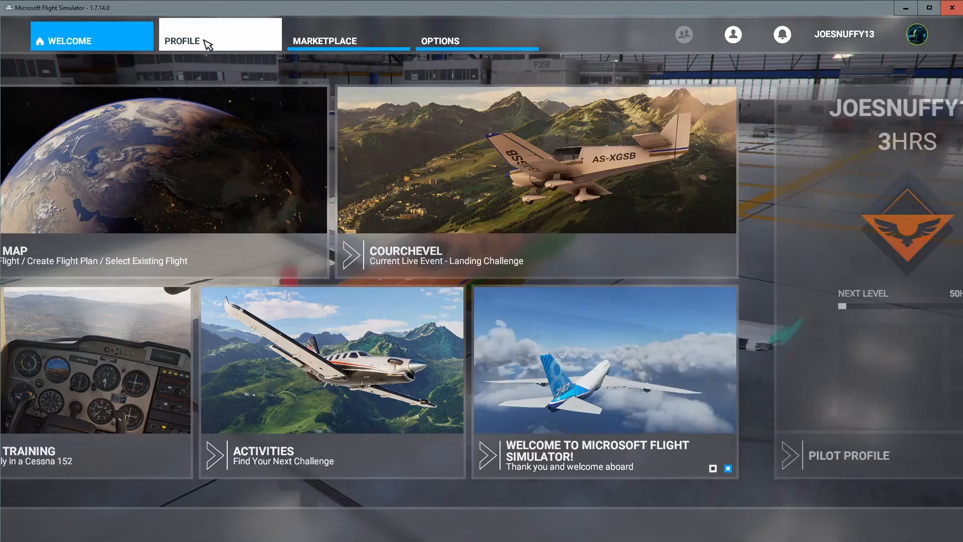
{"action": "left_click", "coordinate": [679, 154]}
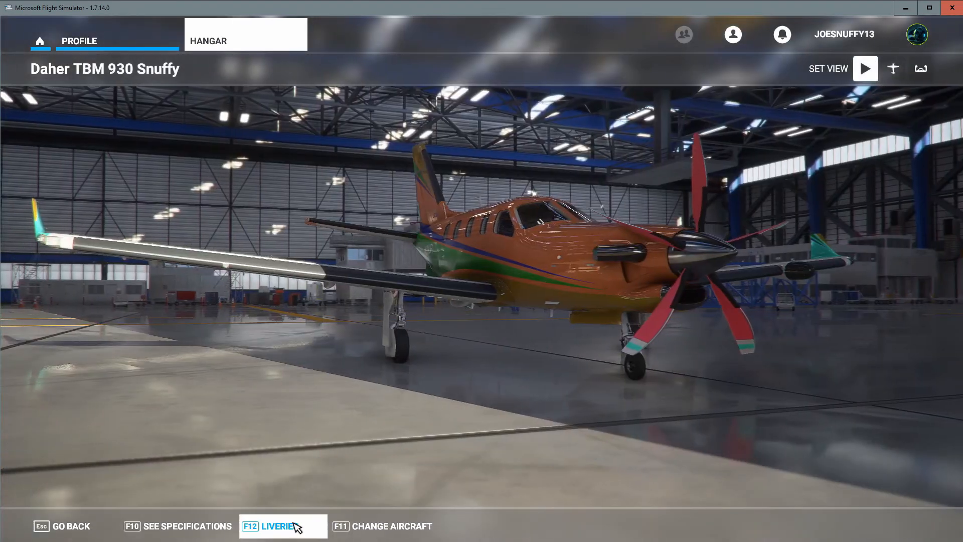
{"action": "left_click", "coordinate": [295, 525]}
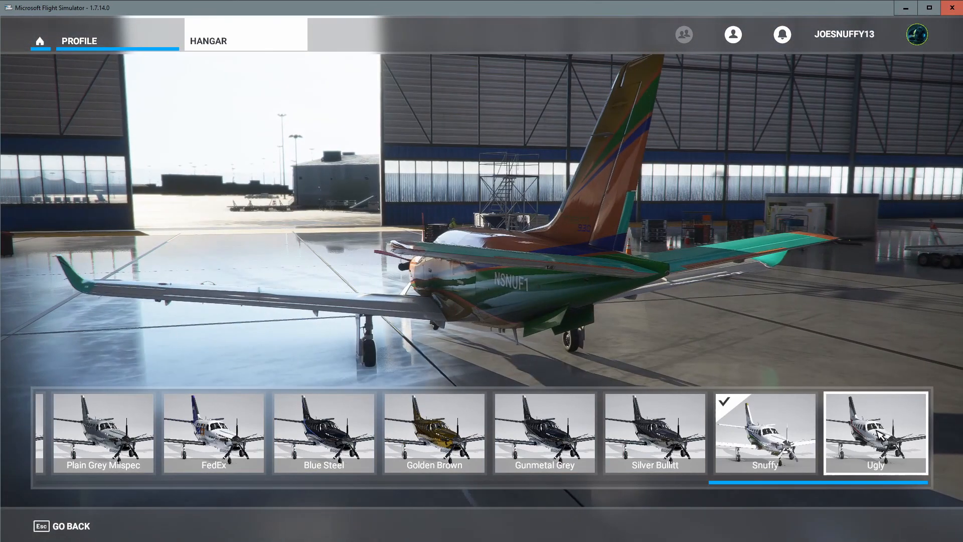
{"action": "left_click", "coordinate": [878, 435]}
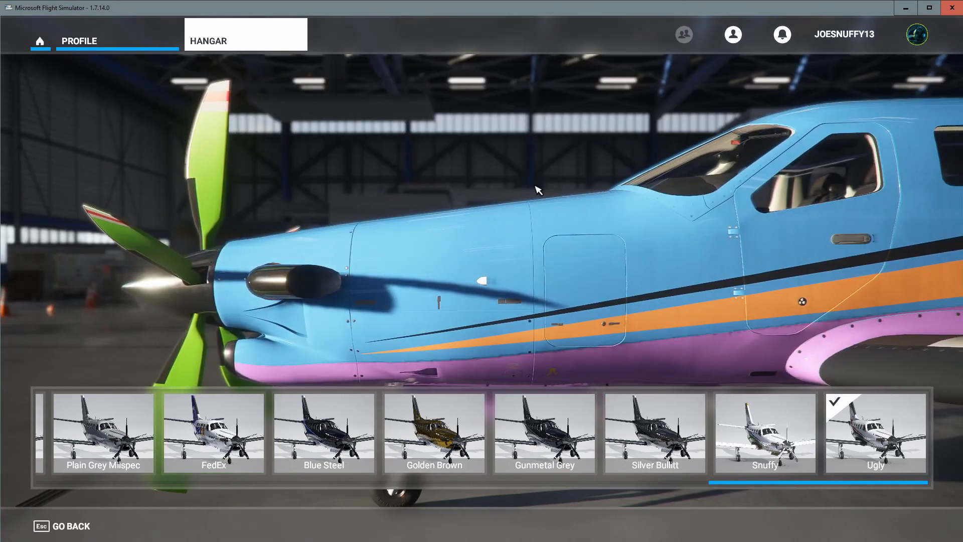
View the TBM 930 Ugly in My Hangar from the side, then return to the welcome screen.
{"action": "left_click", "coordinate": [93, 39]}
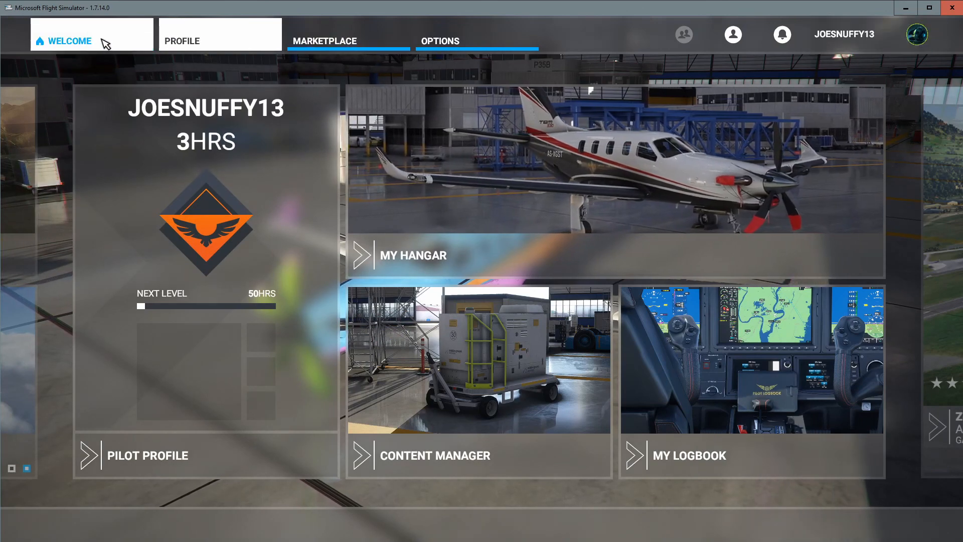
{"action": "left_click", "coordinate": [566, 199]}
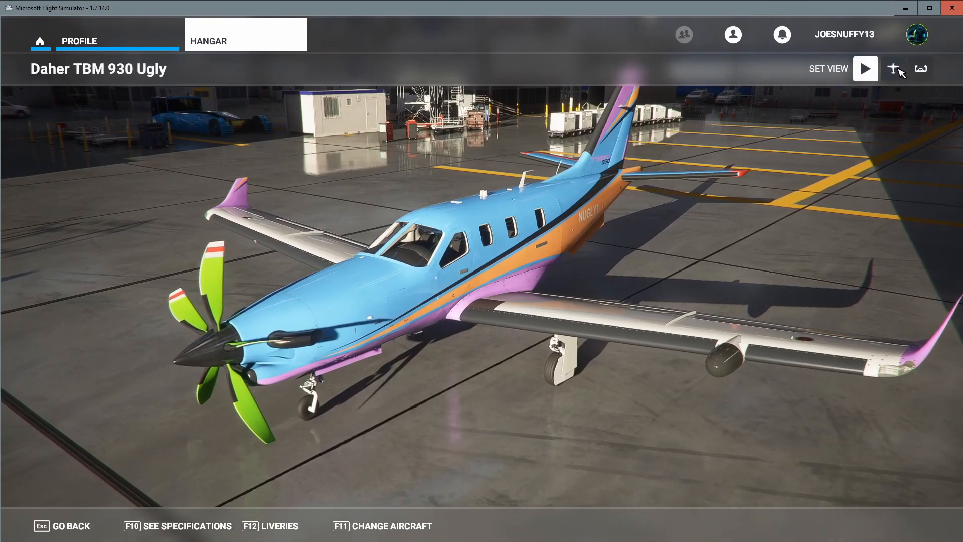
{"action": "left_click", "coordinate": [894, 68]}
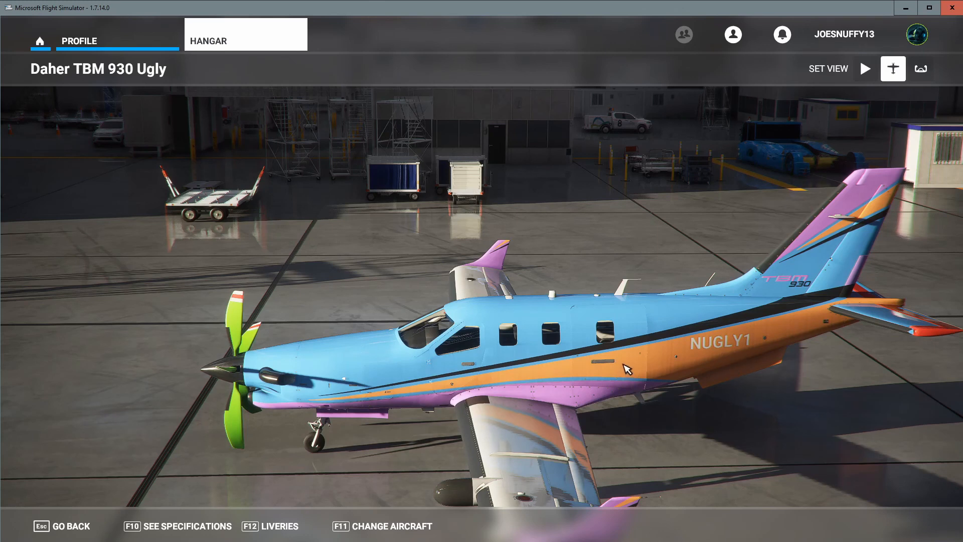
{"action": "left_click", "coordinate": [39, 41]}
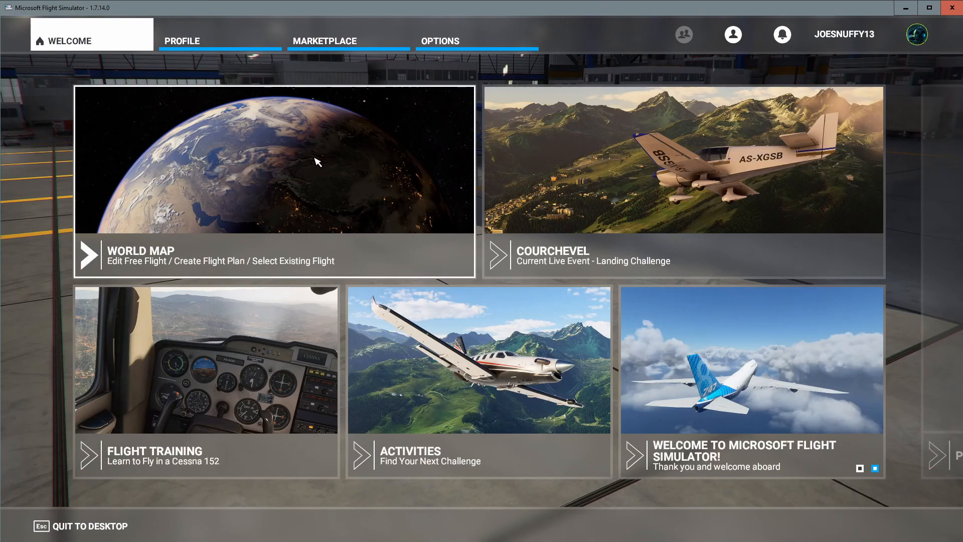
Start a free flight from KHEF Manassas Regl/Davis at Parking 26 – Ramp GA Small.
{"action": "left_click", "coordinate": [318, 162]}
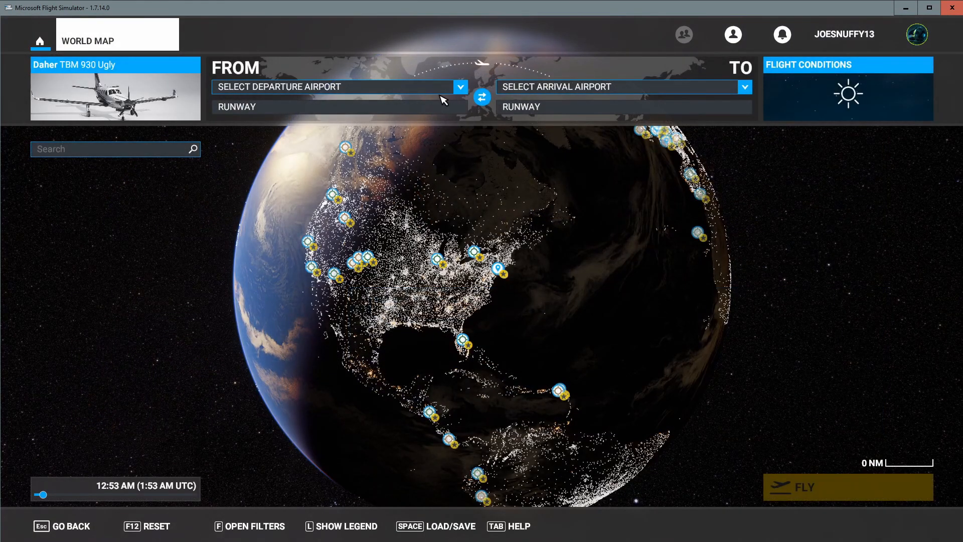
{"action": "left_click", "coordinate": [461, 88]}
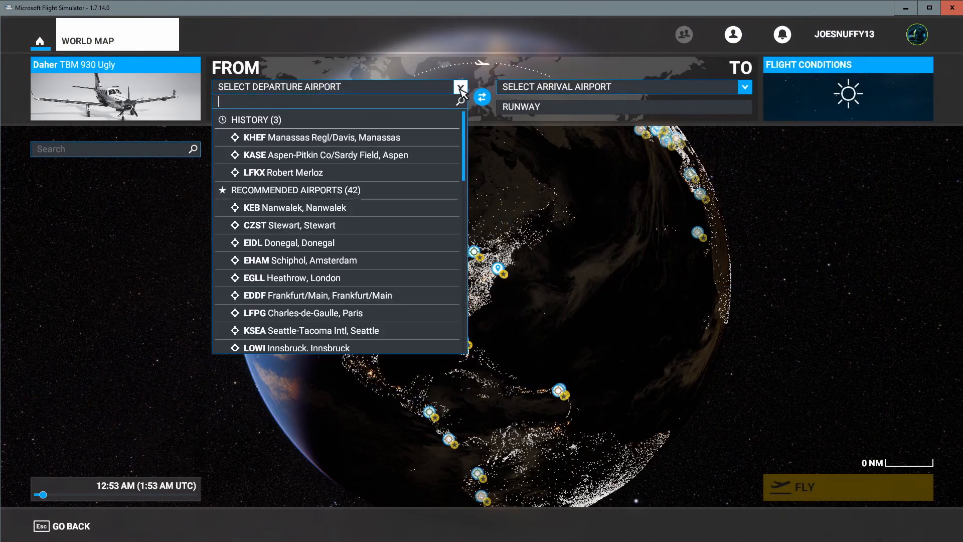
{"action": "left_click", "coordinate": [389, 144]}
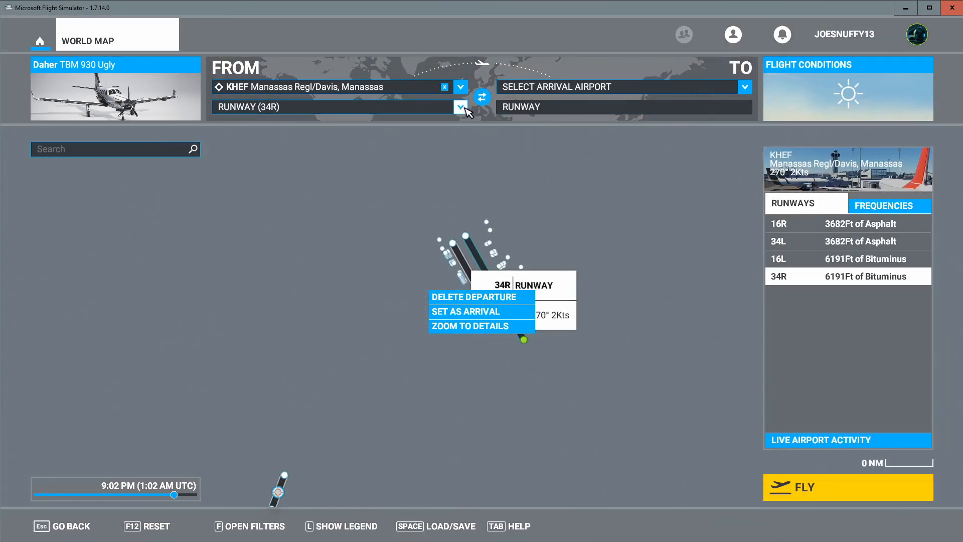
{"action": "left_click", "coordinate": [461, 107]}
{"action": "scroll", "coordinate": [384, 193], "scroll_direction": "down", "scroll_amount": 5}
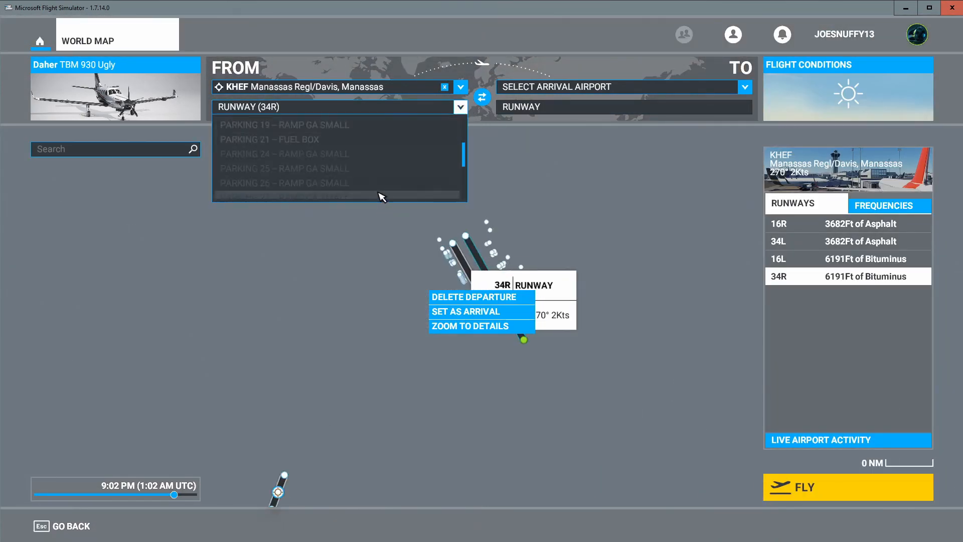
{"action": "left_click", "coordinate": [385, 181]}
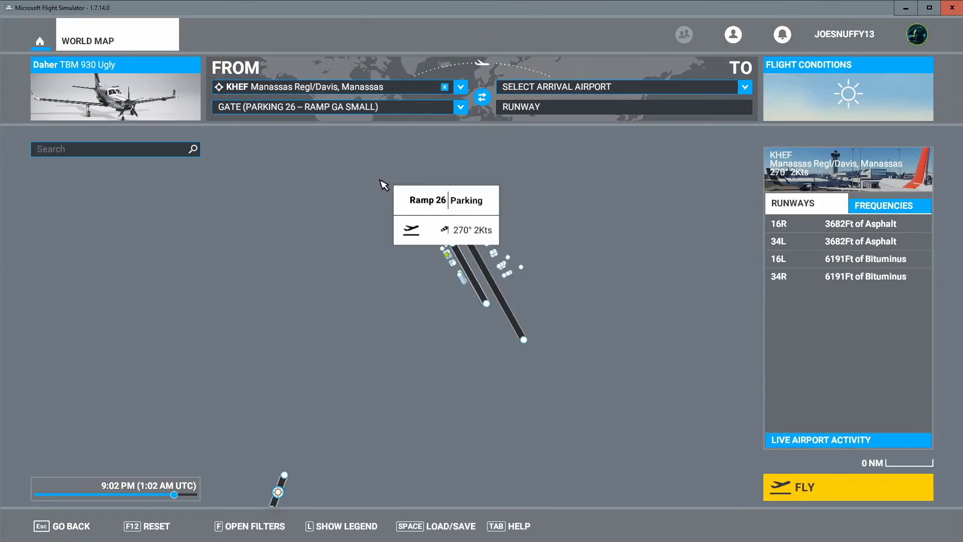
{"action": "left_click", "coordinate": [822, 497]}
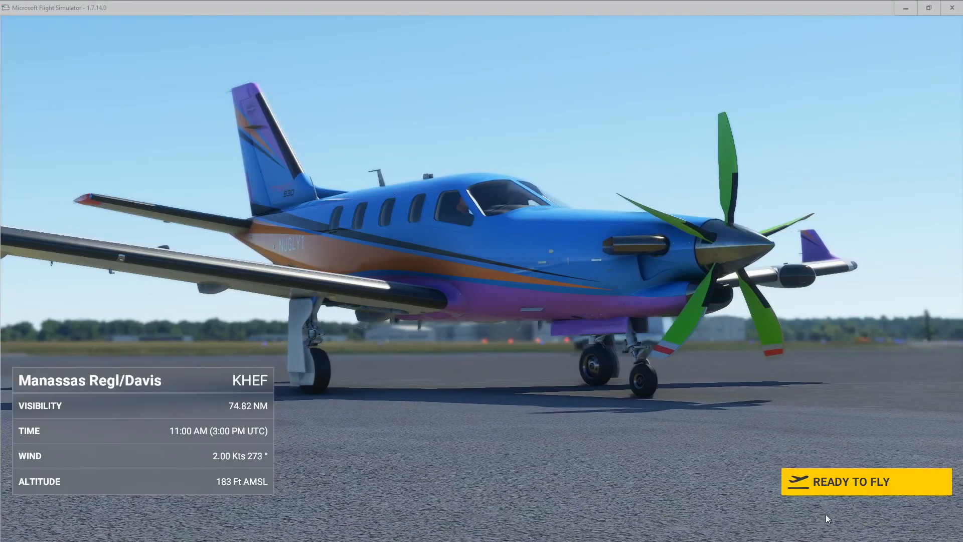
{"action": "left_click", "coordinate": [838, 490]}
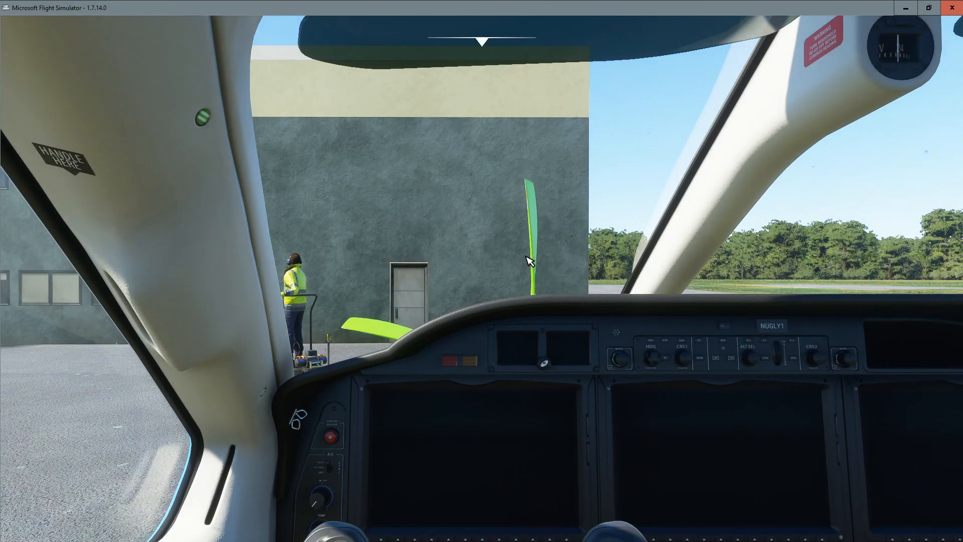
Inspect the Ugly livery on the parked aircraft from external camera views.
{"action": "key", "text": "End"}
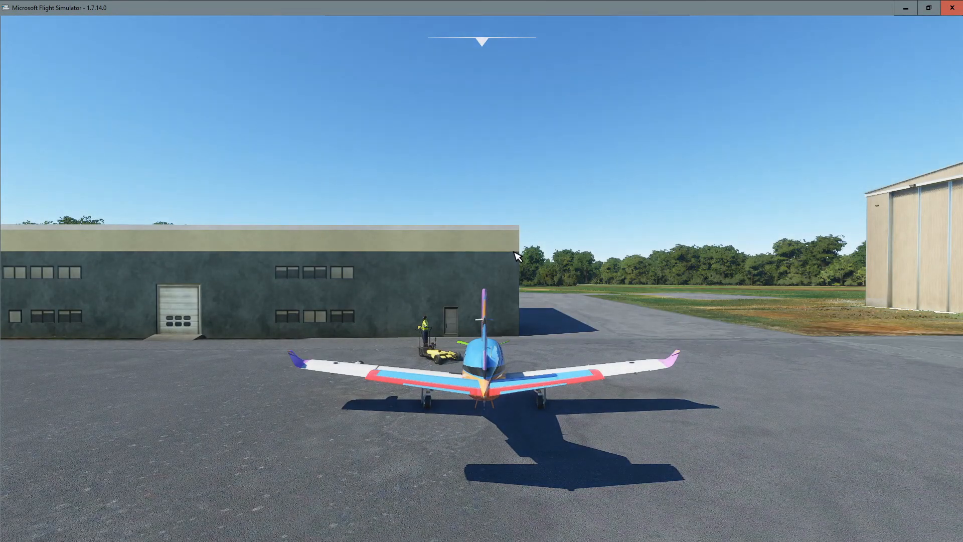
{"action": "right_click", "coordinate": [514, 252]}
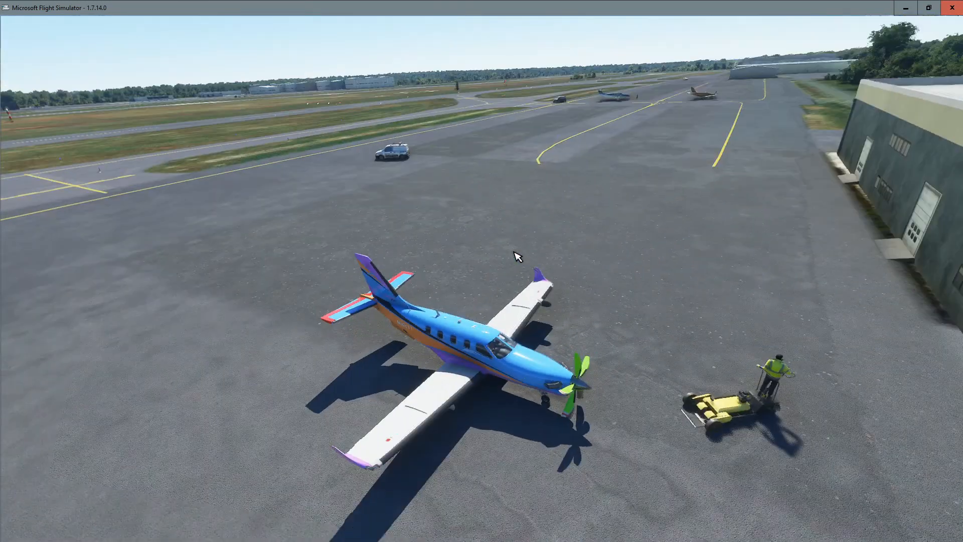
{"action": "right_click", "coordinate": [518, 257]}
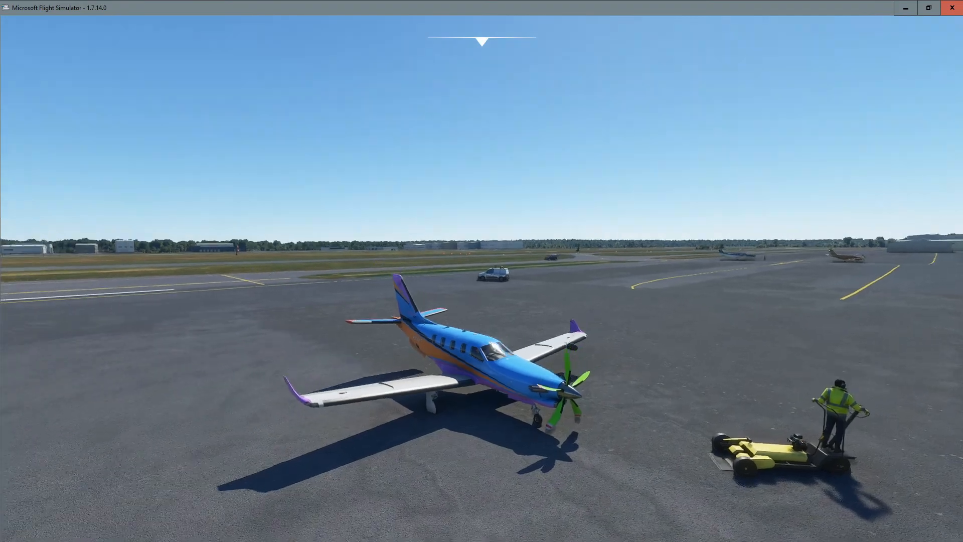
{"action": "scroll", "coordinate": [447, 445], "scroll_direction": "up", "scroll_amount": 5}
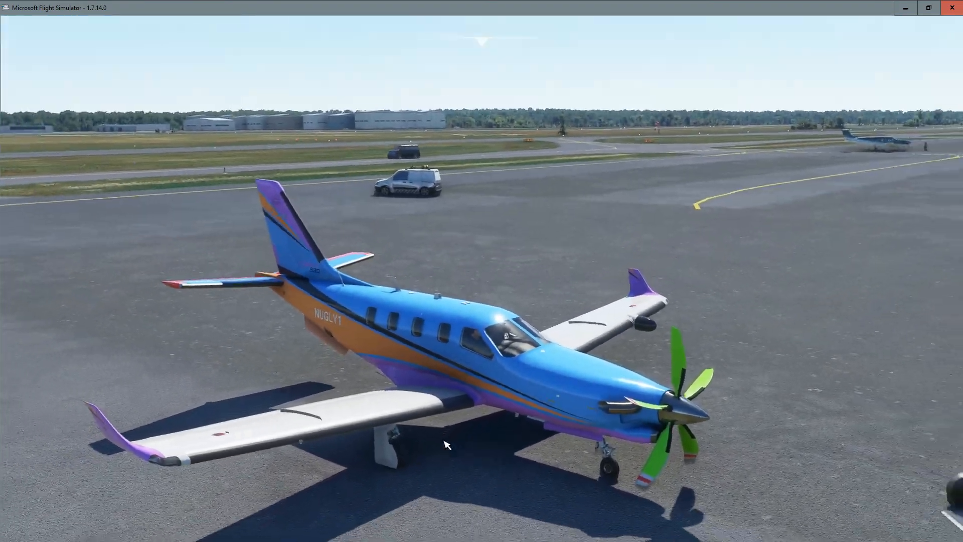
{"action": "key", "text": "Right"}
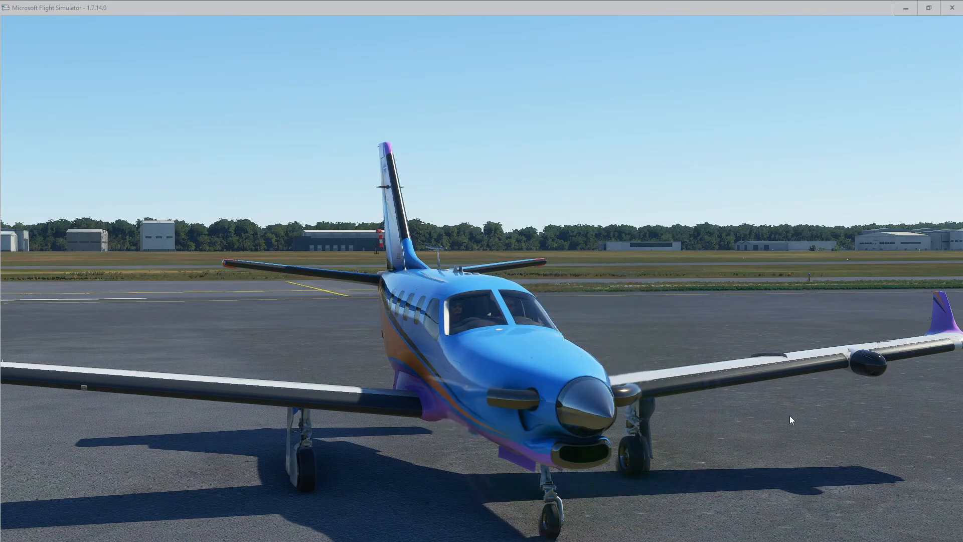
{"action": "left_click", "coordinate": [788, 426]}
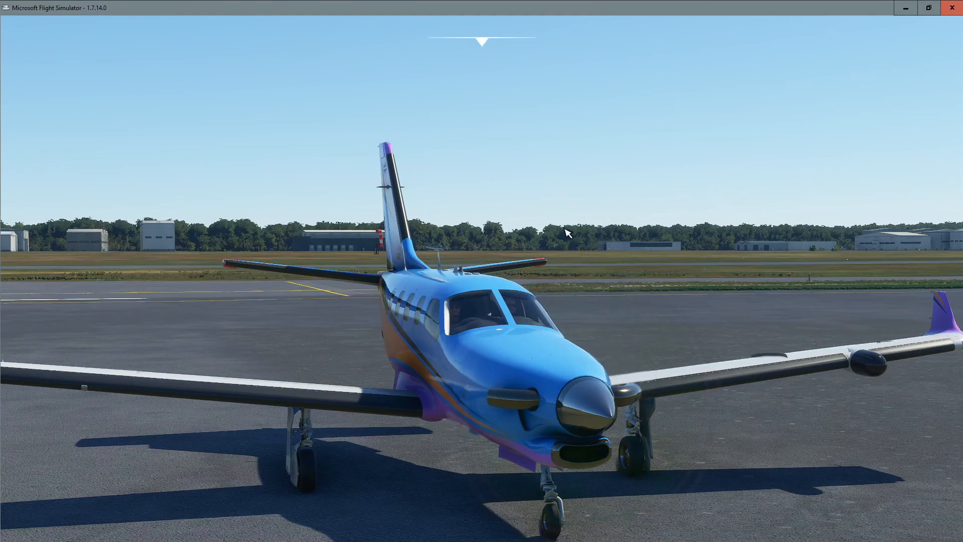
{"action": "mouse_move", "coordinate": [453, 230]}
{"action": "left_mouse_down"}
{"action": "mouse_move", "coordinate": [401, 171]}
{"action": "mouse_move", "coordinate": [481, 260]}
{"action": "mouse_move", "coordinate": [652, 281]}
{"action": "mouse_move", "coordinate": [621, 241]}
{"action": "mouse_move", "coordinate": [629, 163]}
{"action": "mouse_move", "coordinate": [619, 230]}
{"action": "mouse_move", "coordinate": [542, 250]}
{"action": "mouse_move", "coordinate": [632, 240]}
{"action": "mouse_move", "coordinate": [752, 246]}
{"action": "mouse_move", "coordinate": [758, 213]}
{"action": "mouse_move", "coordinate": [732, 193]}
{"action": "mouse_move", "coordinate": [802, 208]}
{"action": "mouse_move", "coordinate": [805, 248]}
{"action": "mouse_move", "coordinate": [582, 220]}
{"action": "mouse_move", "coordinate": [556, 168]}
{"action": "mouse_move", "coordinate": [551, 220]}
{"action": "mouse_move", "coordinate": [476, 221]}
{"action": "mouse_move", "coordinate": [459, 211]}
{"action": "mouse_move", "coordinate": [506, 226]}
{"action": "mouse_move", "coordinate": [462, 234]}
{"action": "left_mouse_up"}
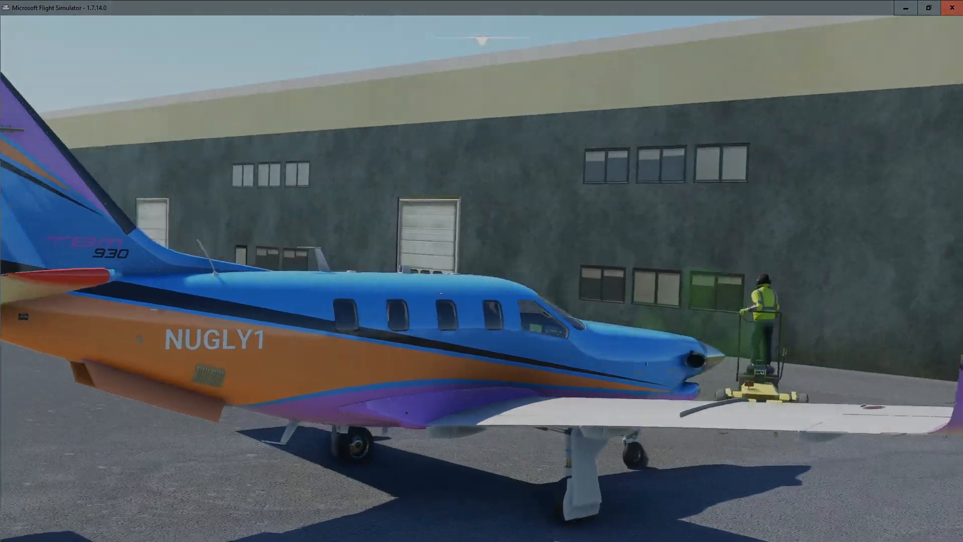
{"action": "left_click_drag", "start_coordinate": [552, 241], "coordinate": [280, 251]}
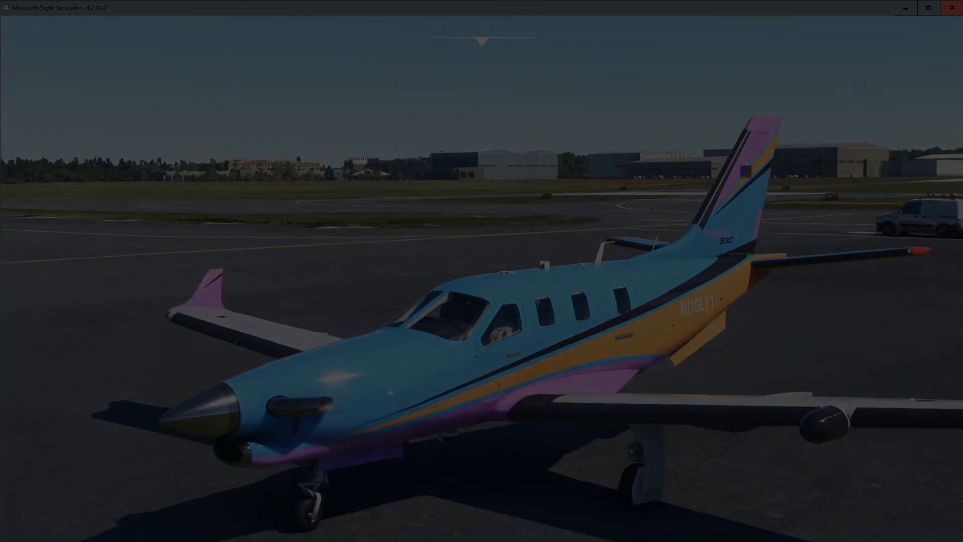
{"action": "left_click_drag", "start_coordinate": [688, 173], "coordinate": [687, 154]}
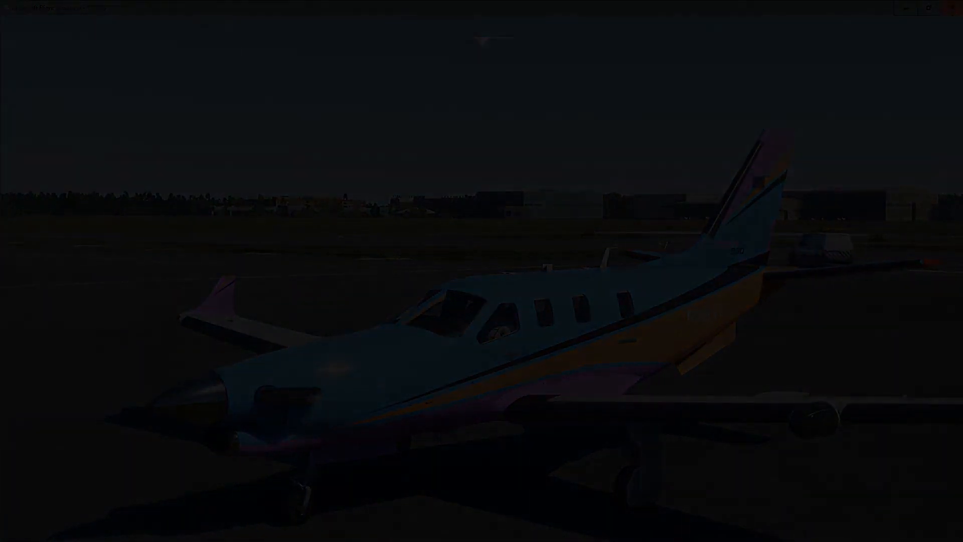